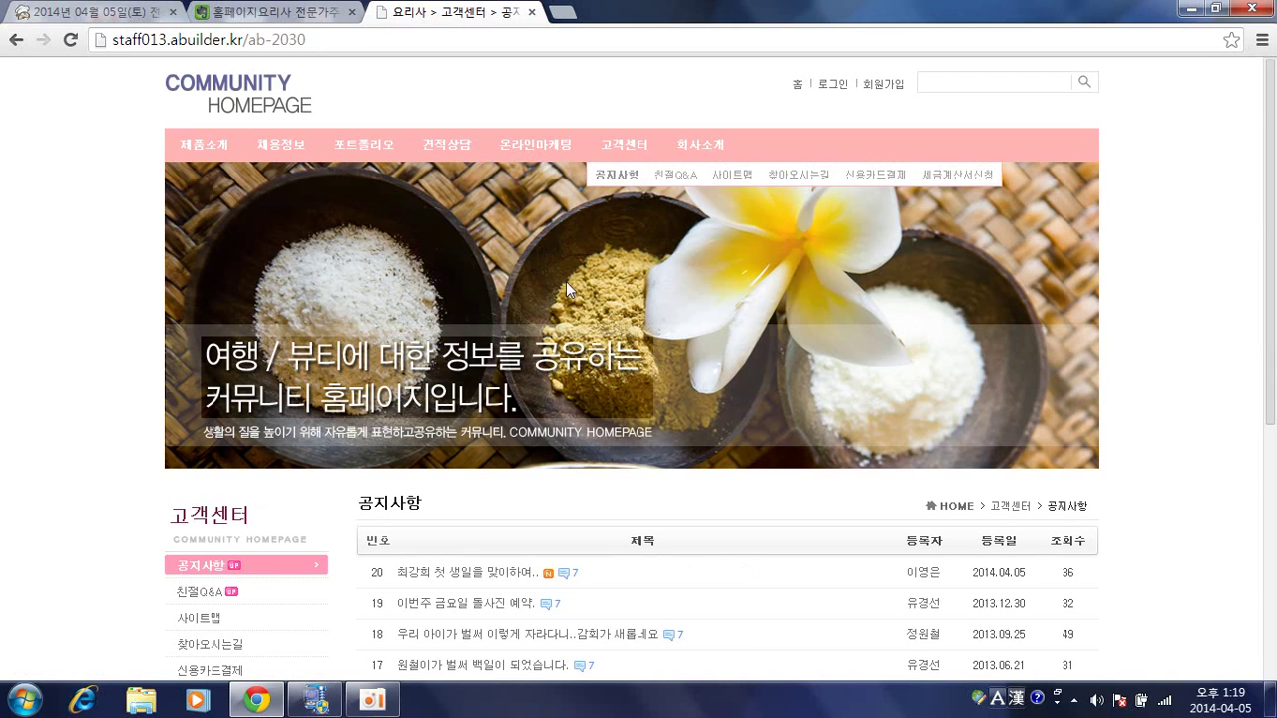
Open notice post 20 '최강회 첫 생일을 맞이하여..' and read through its 20_6.pdf attachment and comments.
scroll(565, 281, down, 3)
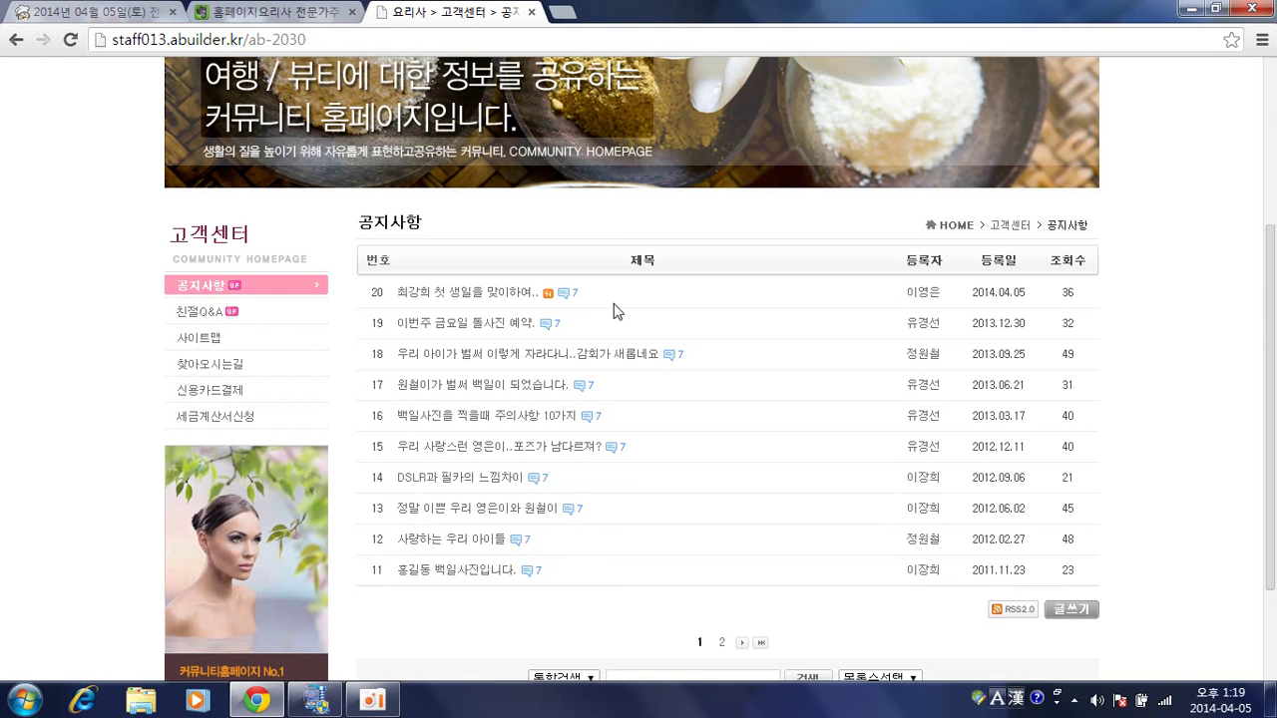
click(502, 302)
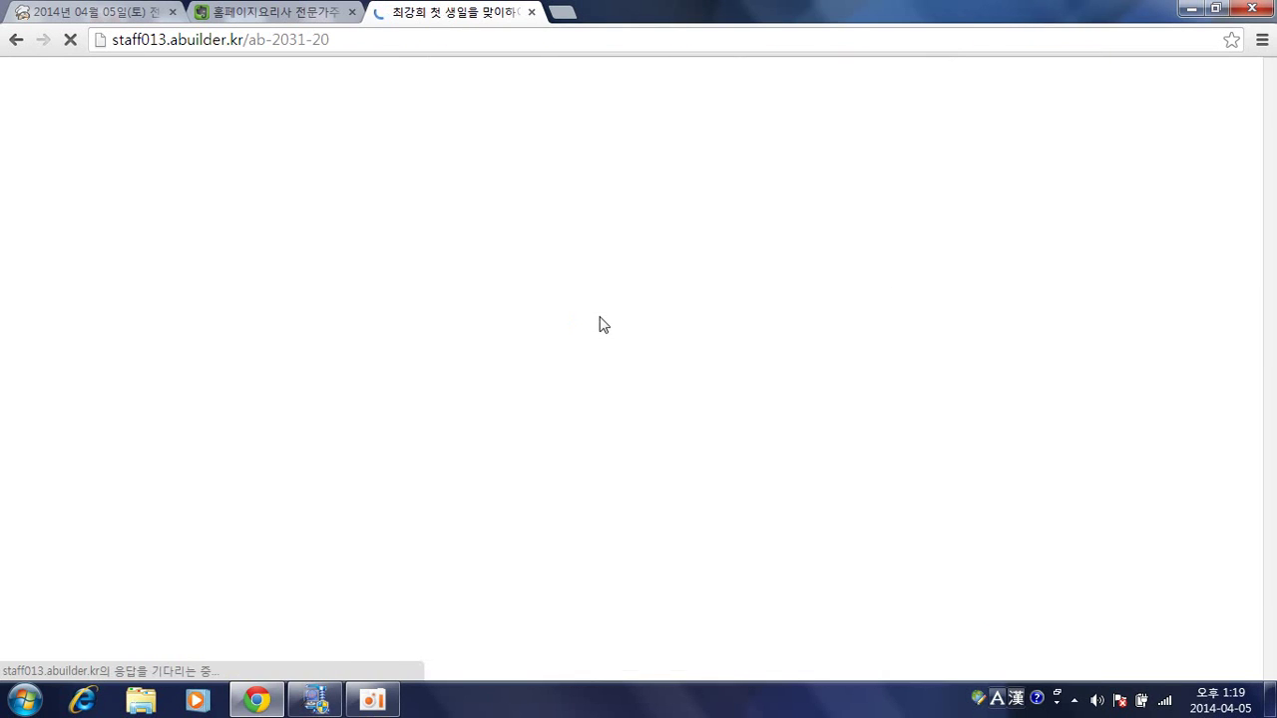
scroll(603, 324, down, 4)
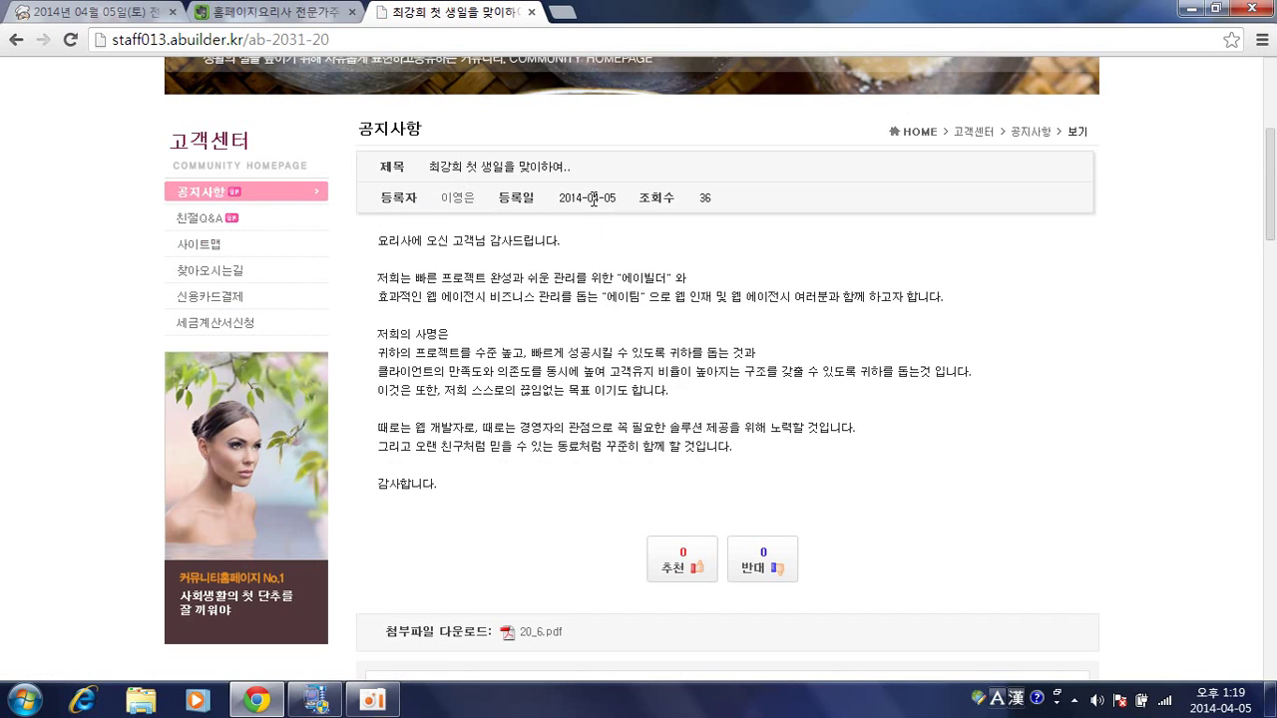
scroll(574, 274, down, 1)
scroll(639, 289, down, 2)
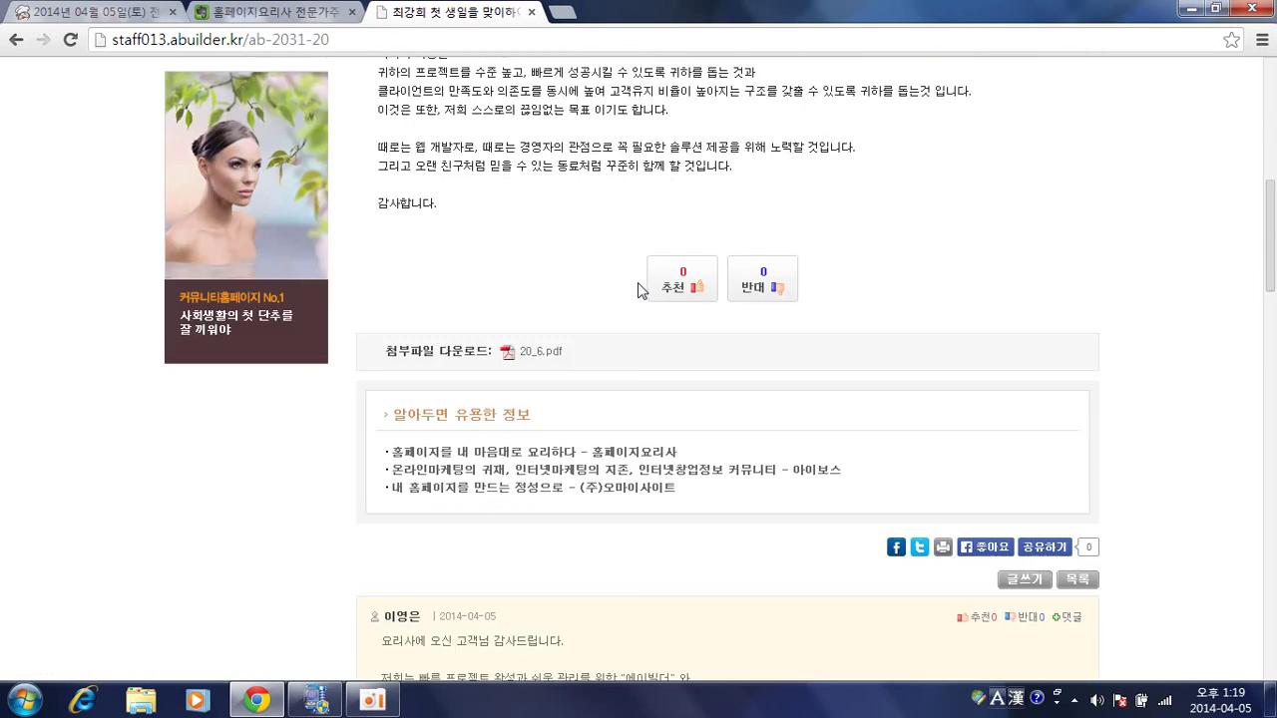
scroll(639, 288, down, 1)
scroll(586, 351, down, 2)
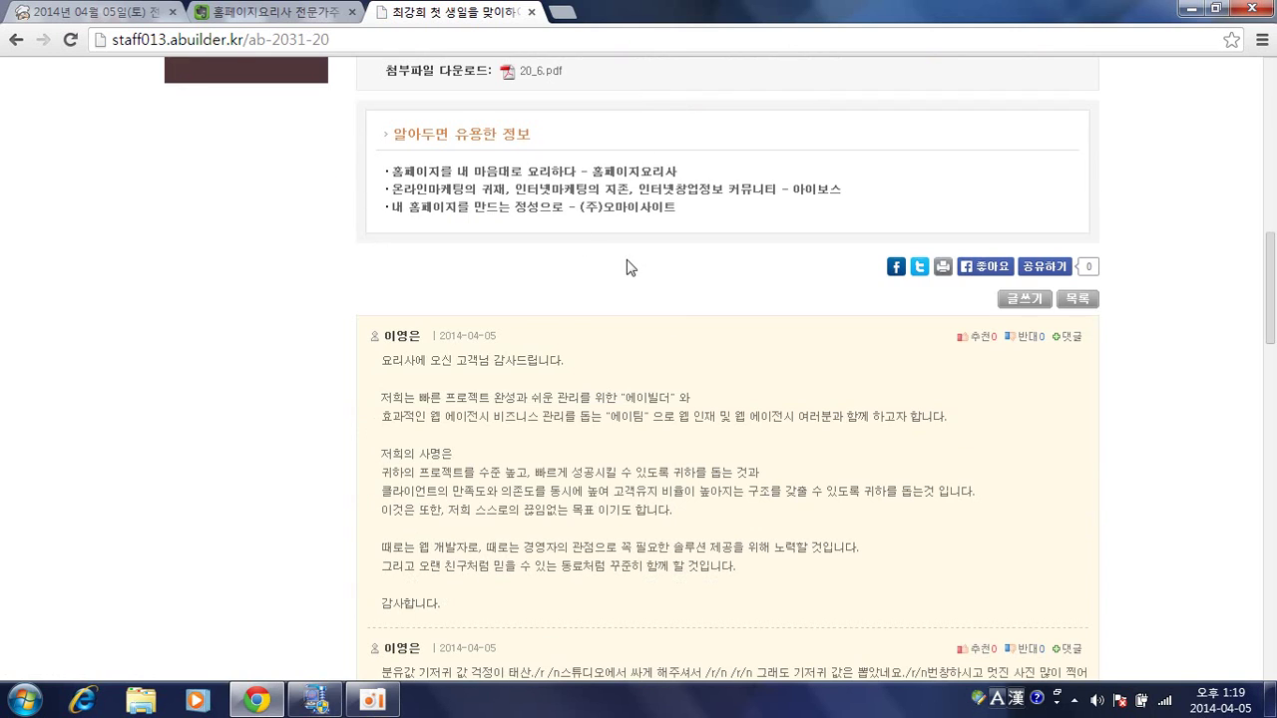
scroll(628, 268, down, 2)
scroll(718, 387, up, 1)
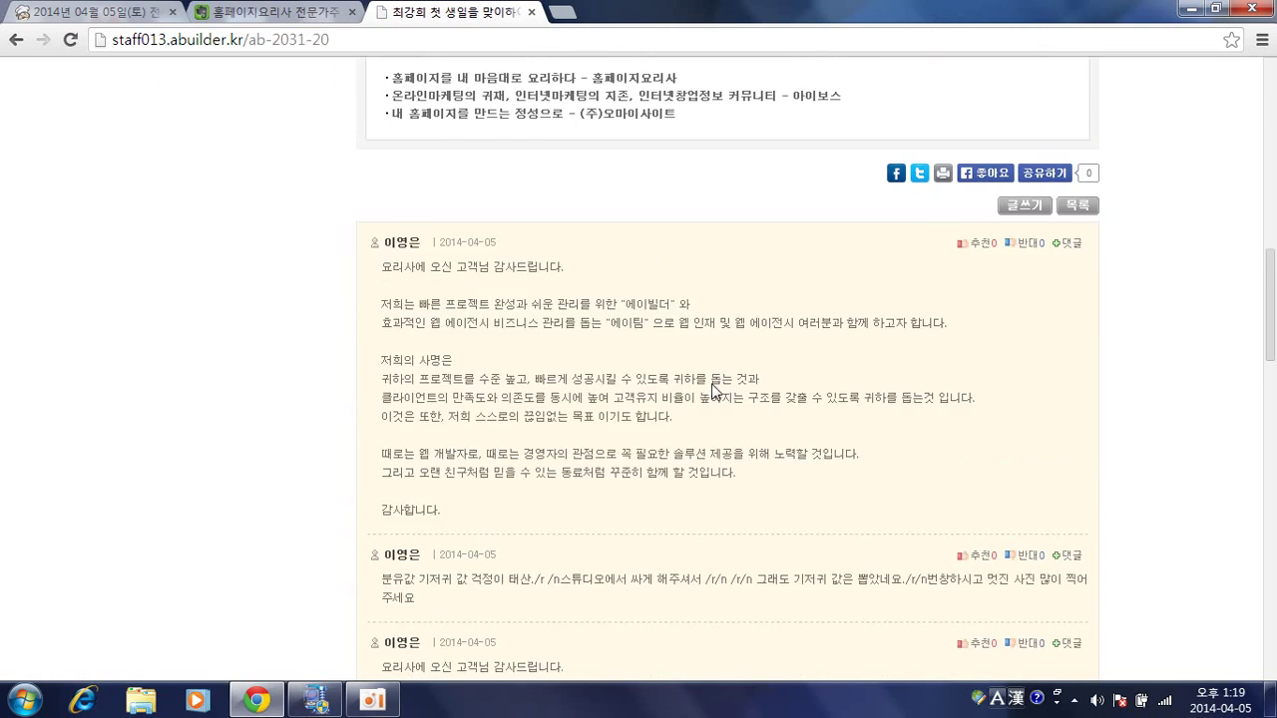
scroll(715, 389, up, 12)
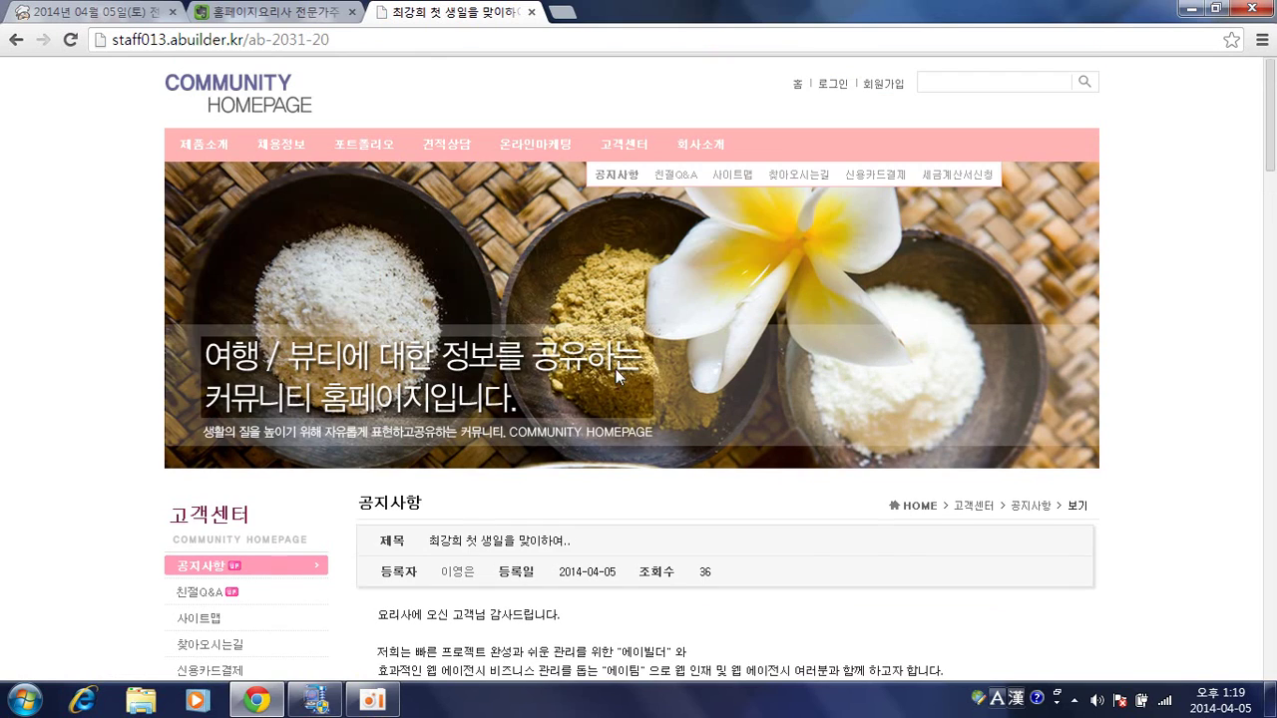
From the 채용정보 list, open row 20 '어린이집 보육교사 모집 합니다.' and review its 모집요강 and 근무환경 details.
click(292, 144)
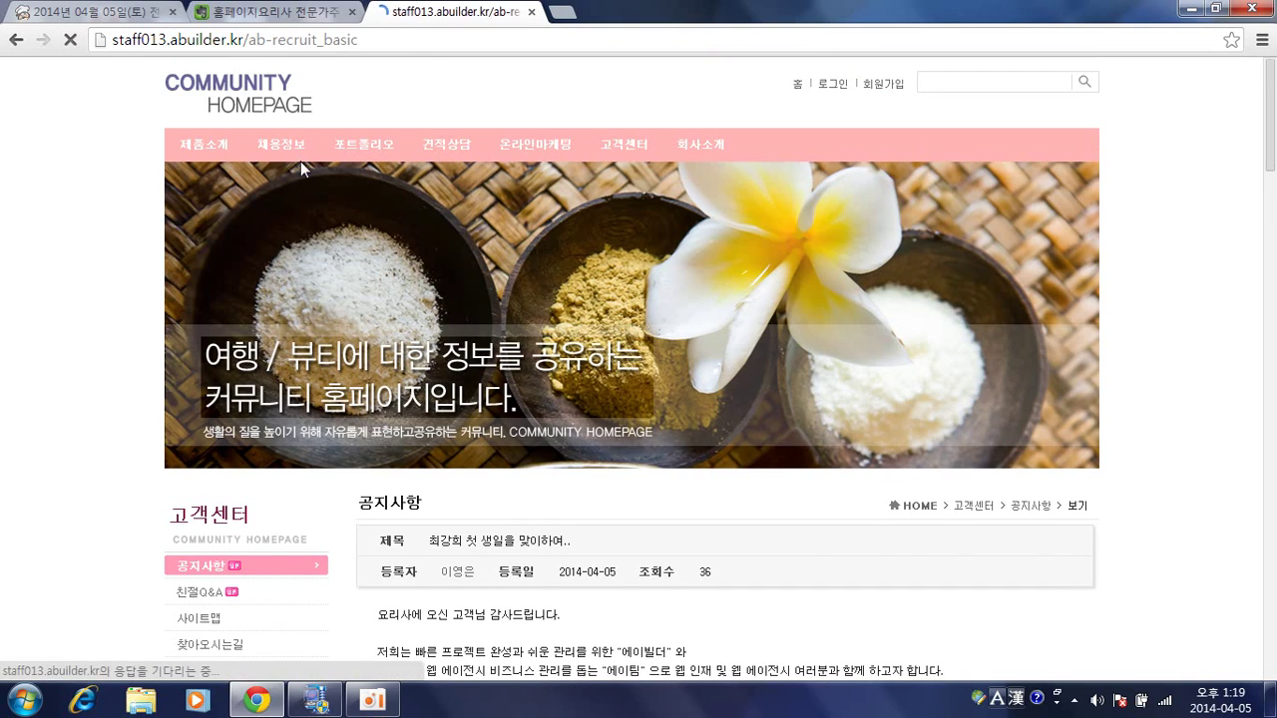
scroll(555, 276, down, 3)
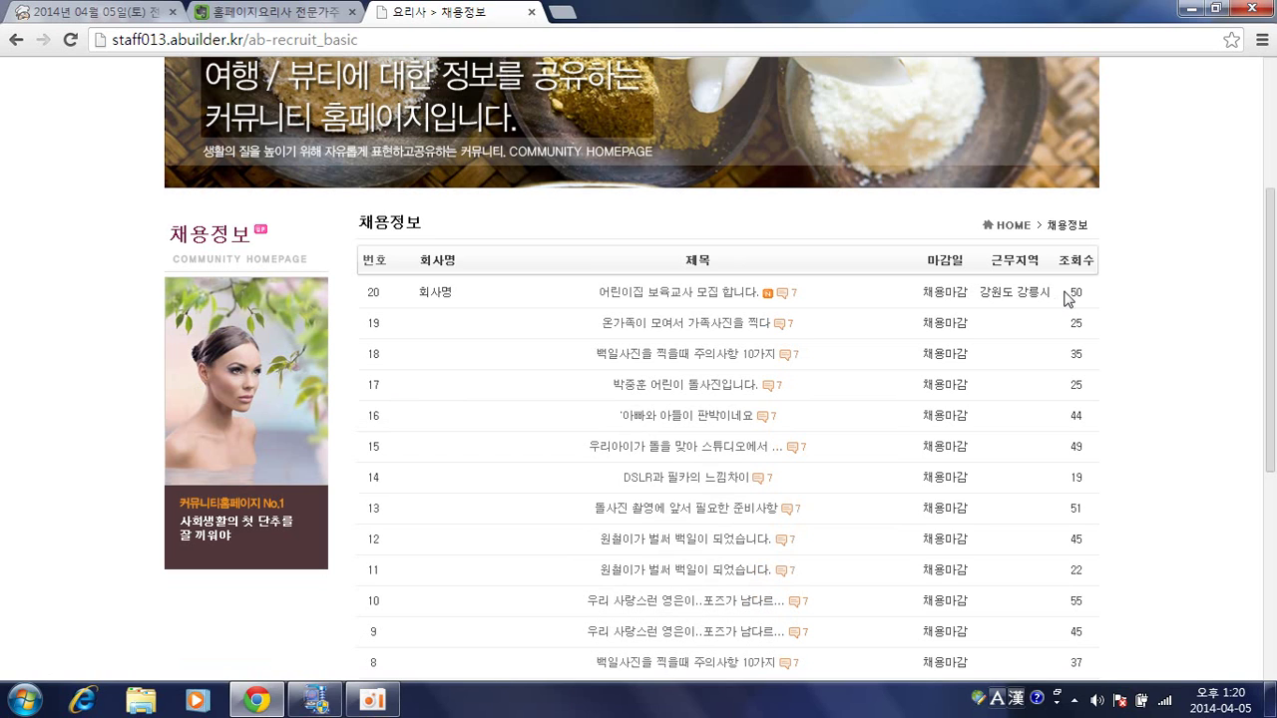
click(730, 299)
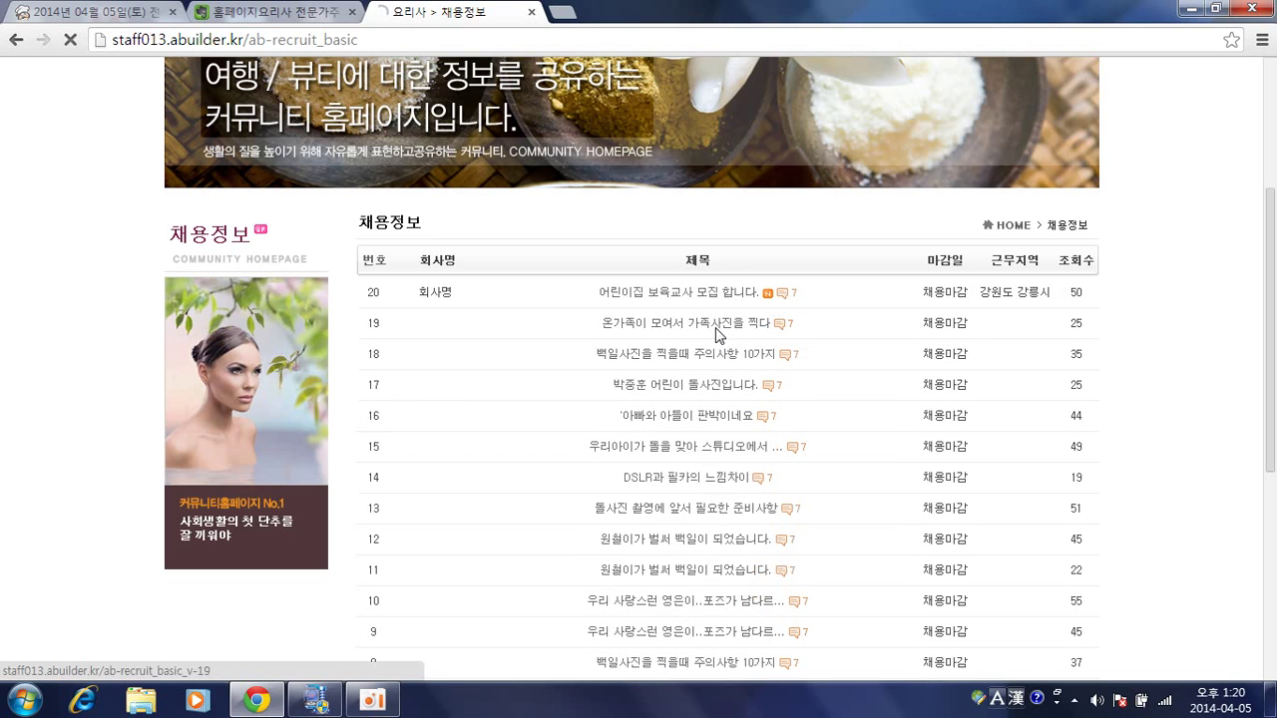
scroll(710, 315, down, 4)
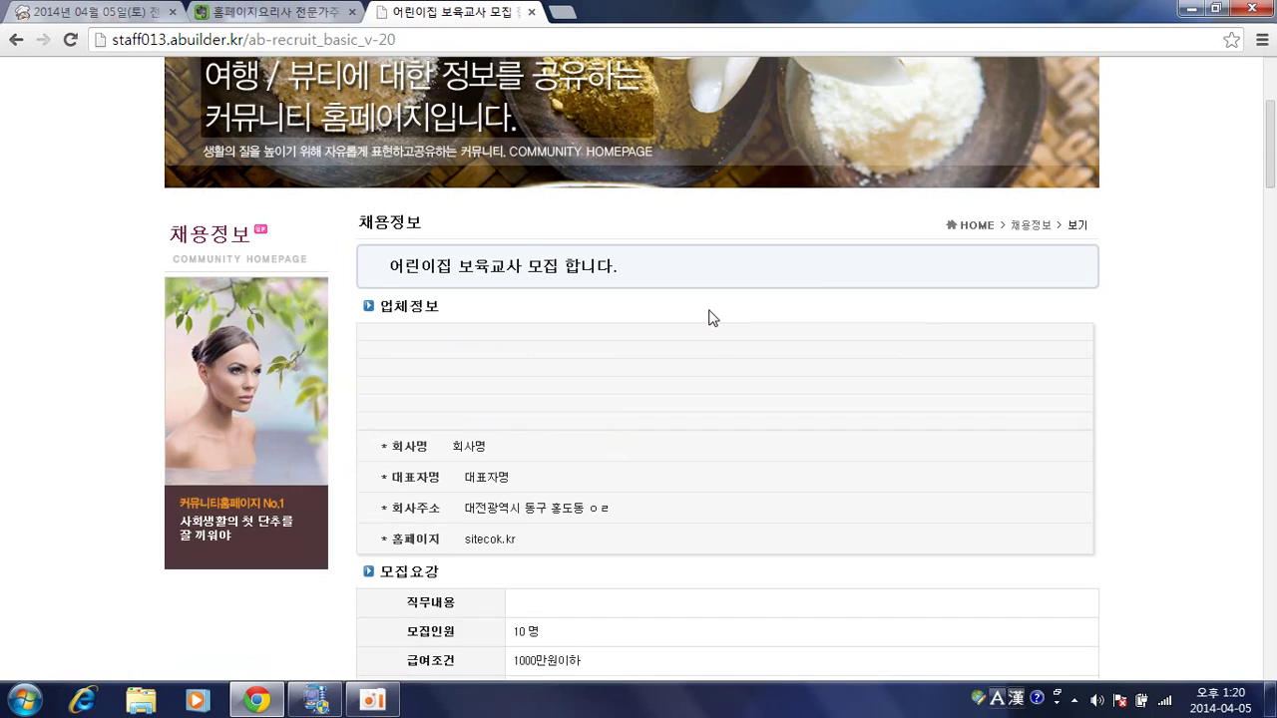
scroll(712, 317, down, 2)
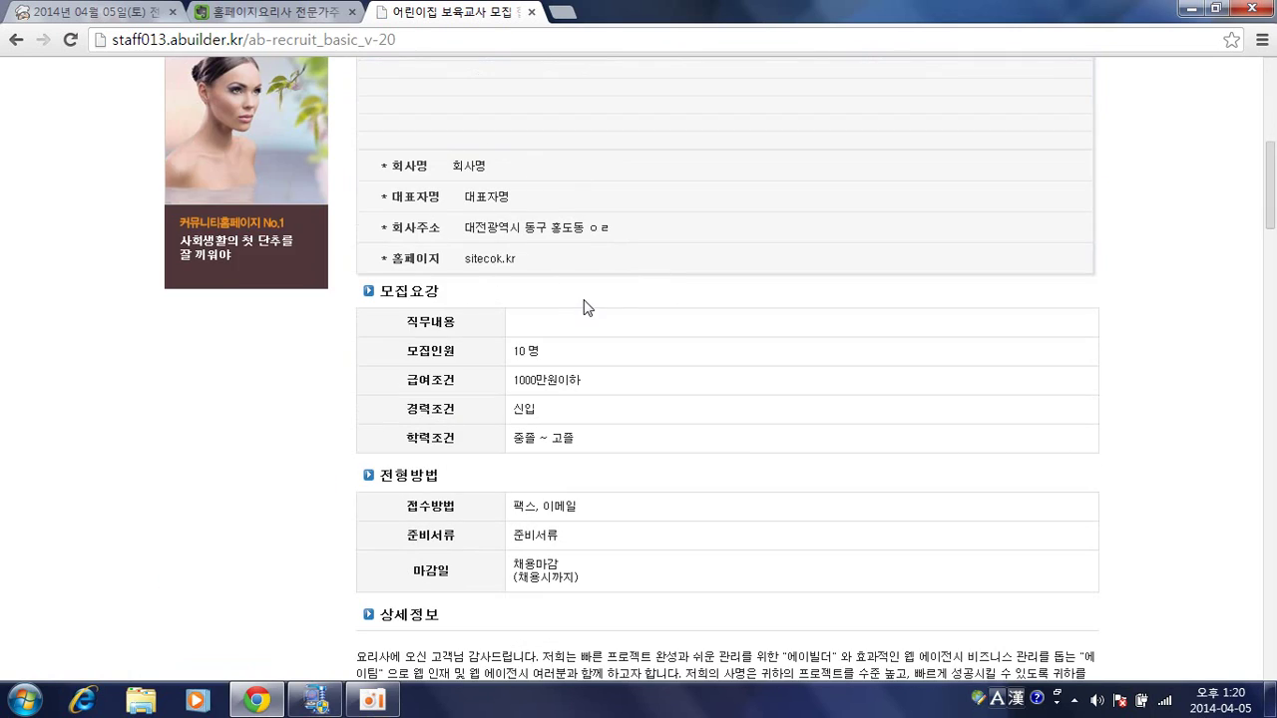
scroll(584, 314, down, 2)
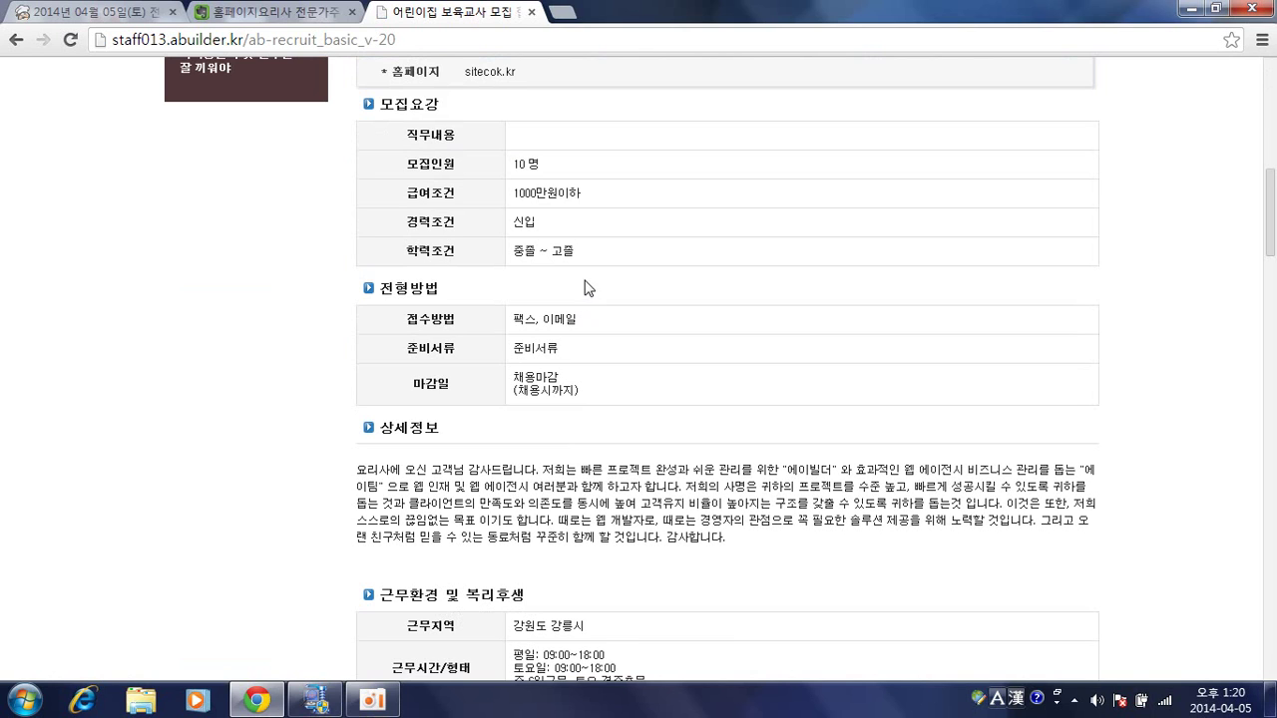
scroll(595, 287, down, 1)
scroll(595, 288, down, 8)
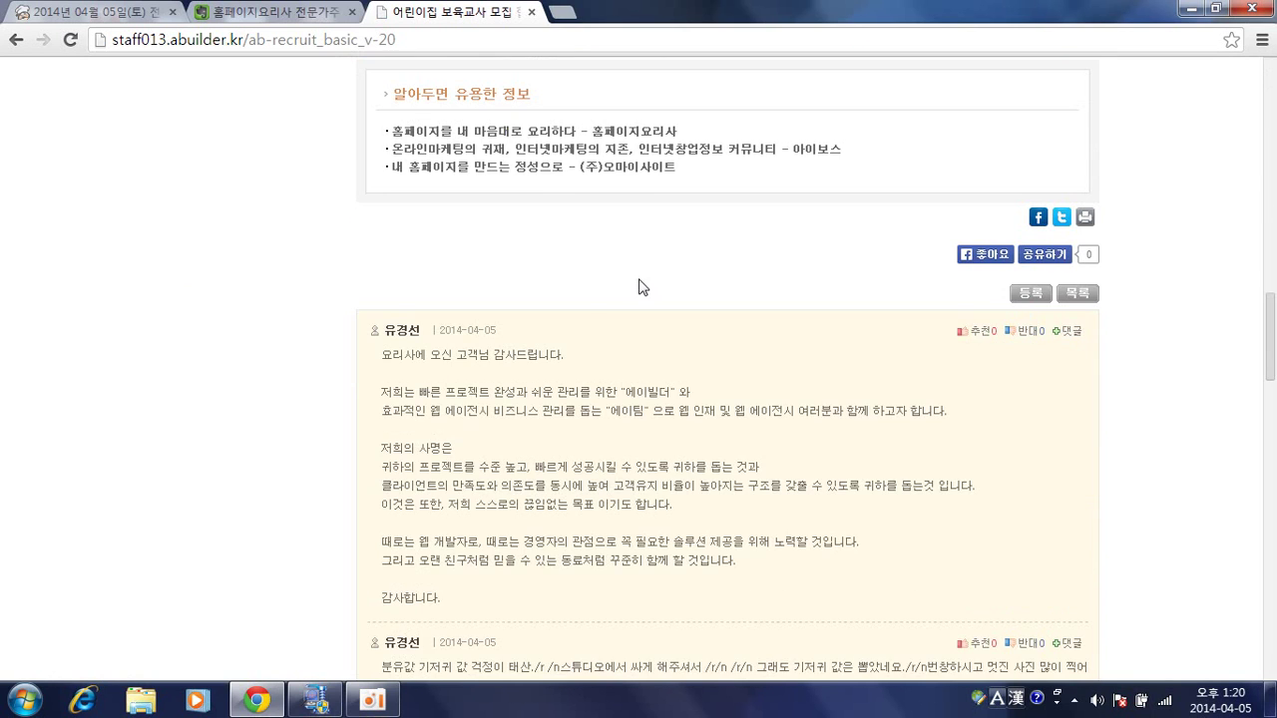
scroll(642, 287, up, 8)
scroll(642, 287, up, 1)
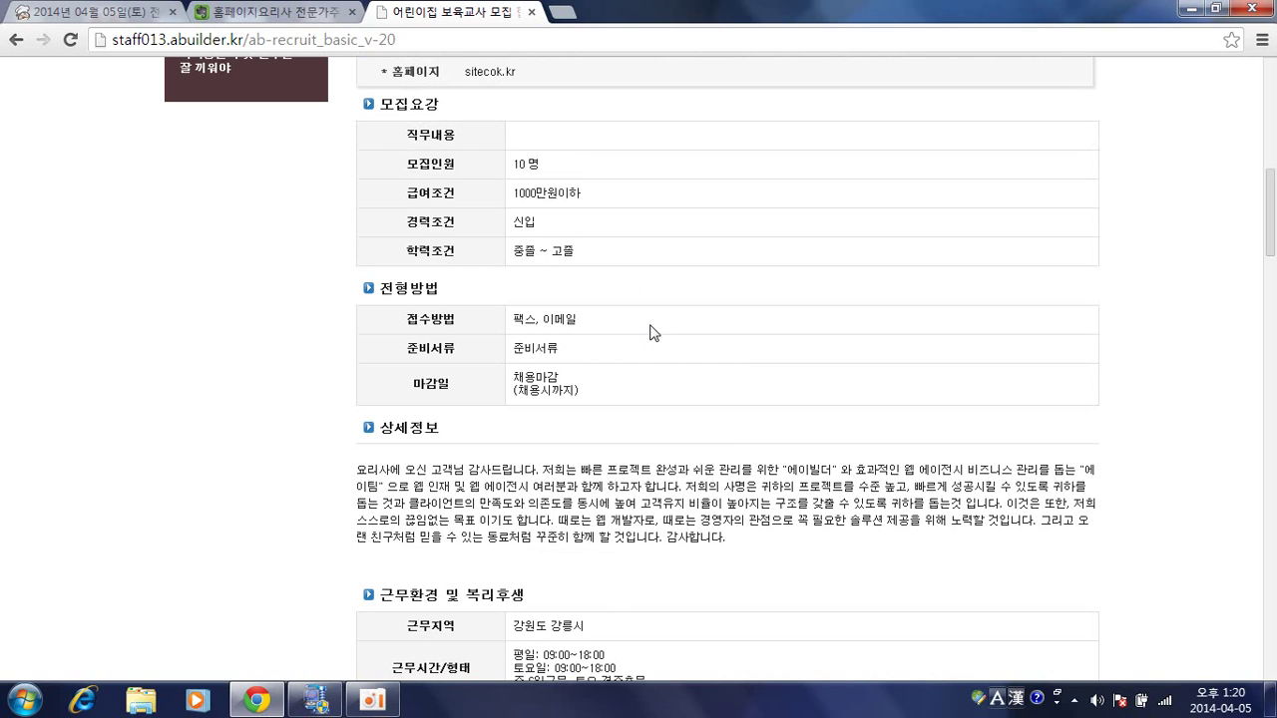
scroll(693, 296, down, 3)
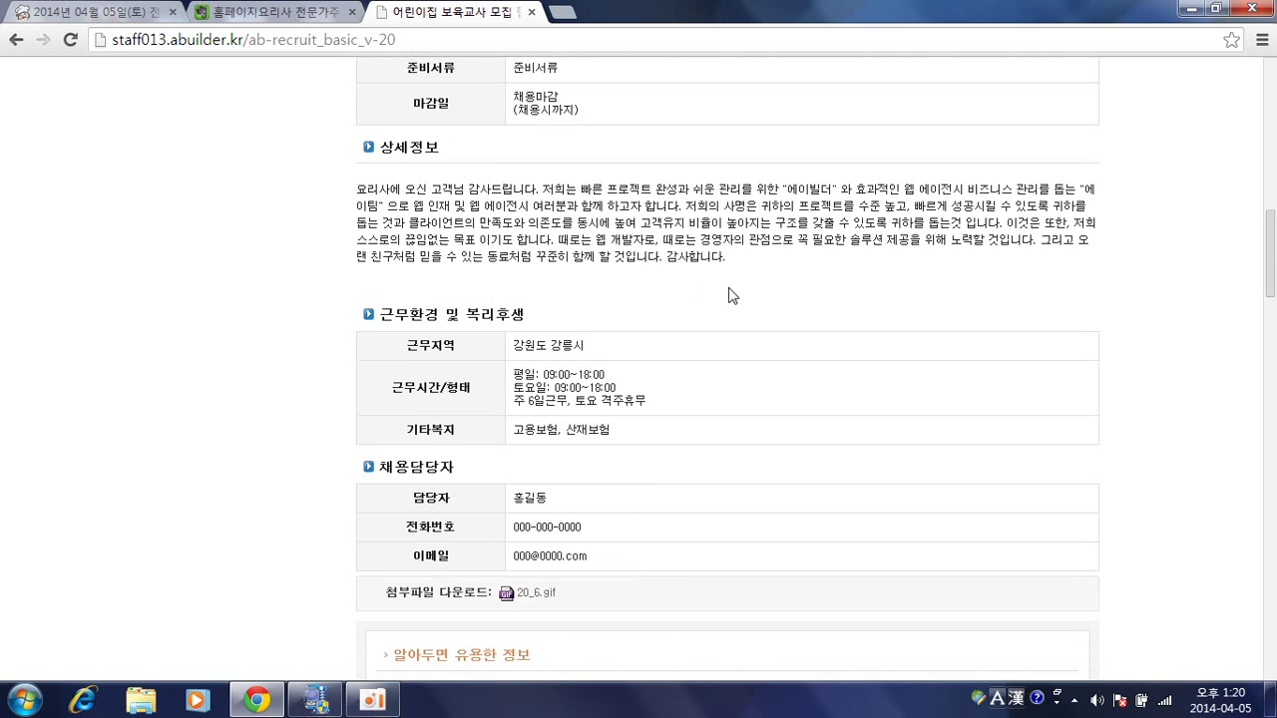
scroll(728, 295, down, 5)
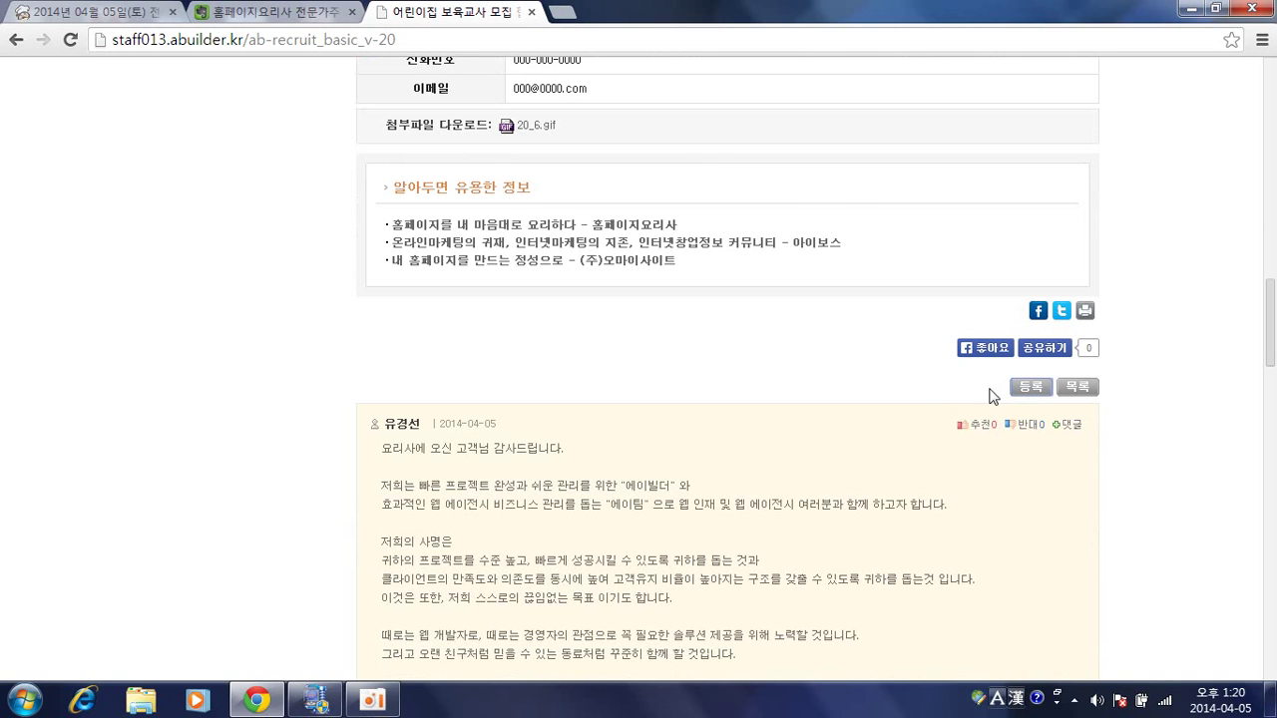
Try to register a new job posting and accept the login-required alert.
click(1028, 387)
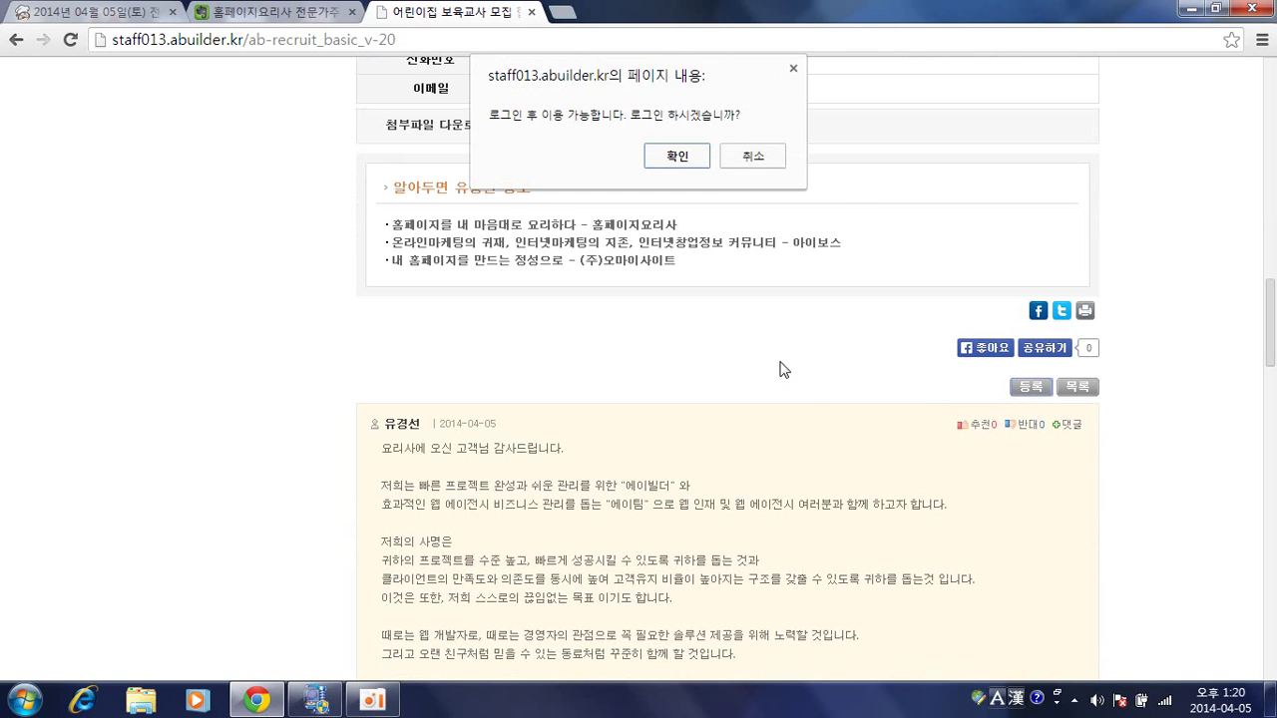
click(702, 157)
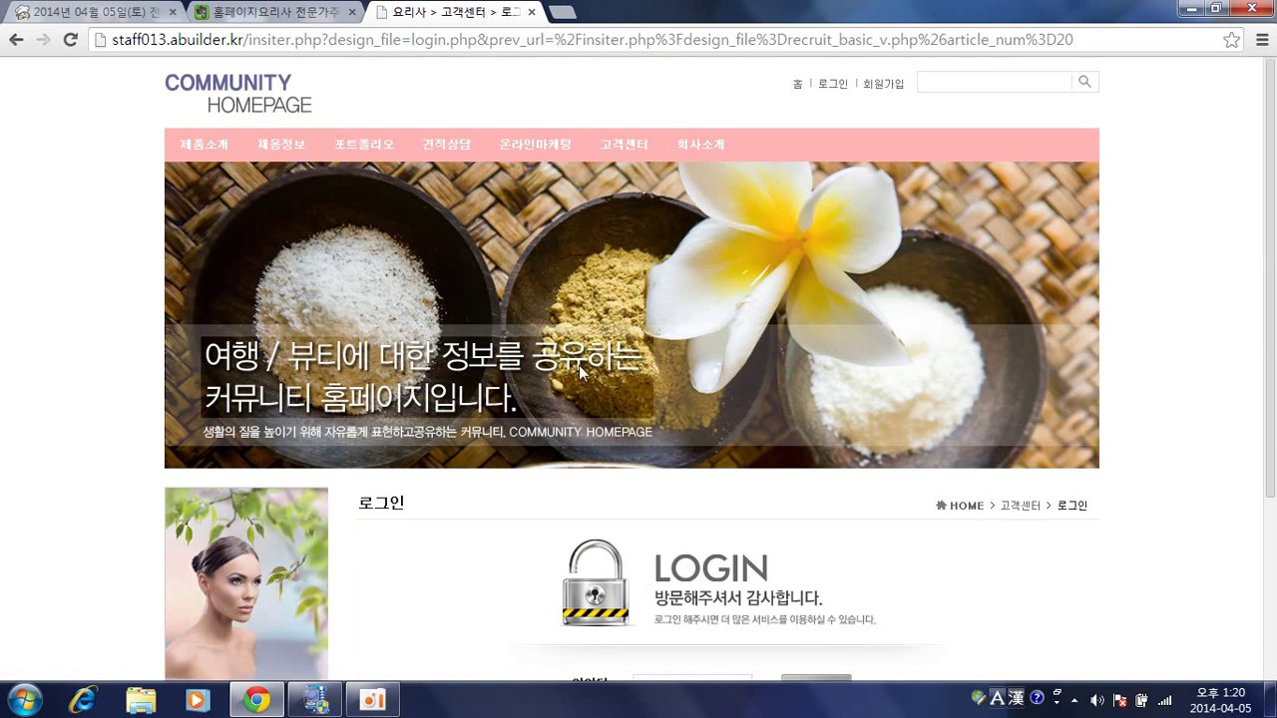
scroll(579, 365, down, 3)
Log in with the staff account ID and password.
click(688, 430)
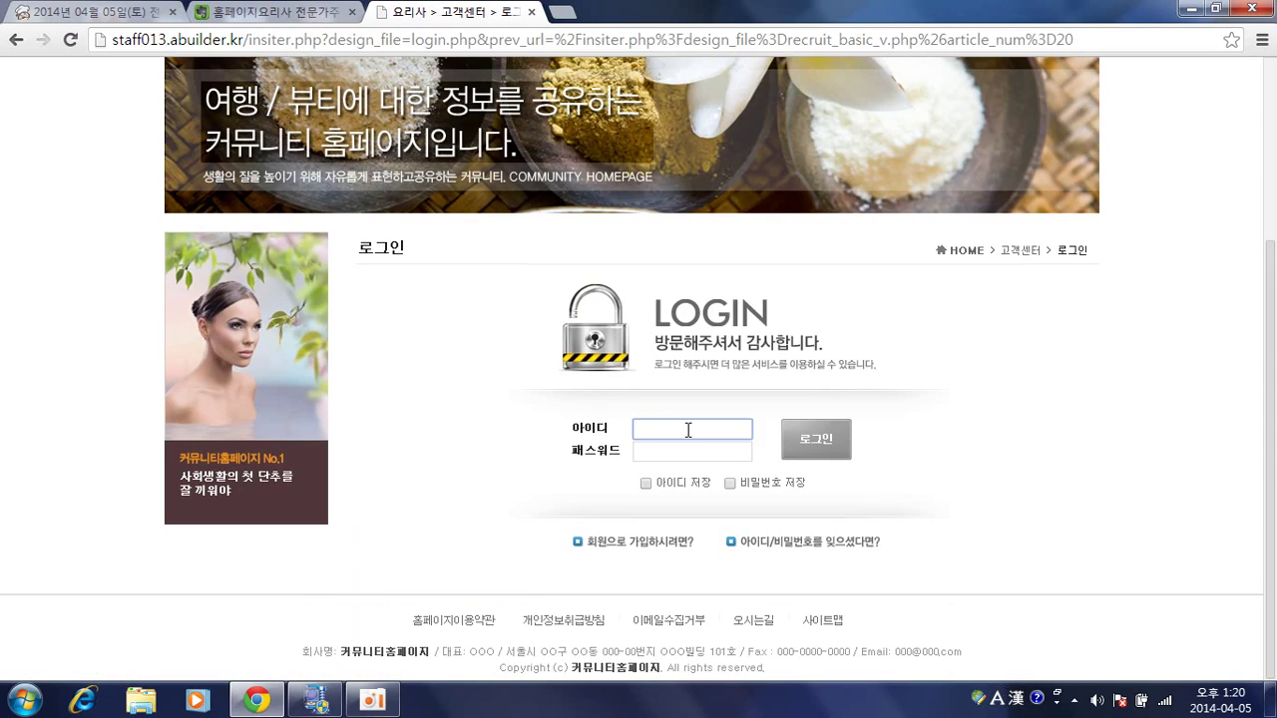
text(sta)
key(BackSpace)
key(BackSpace)
text(wams_sta)
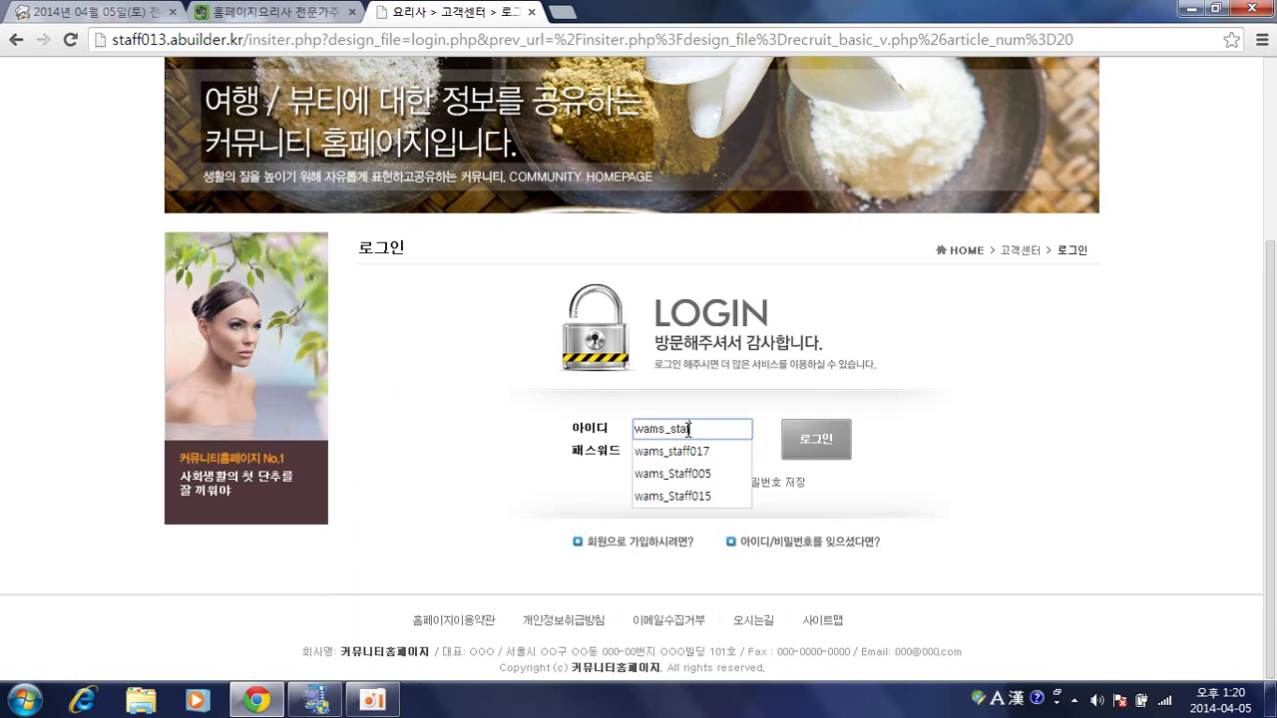
text(ff013)
key(Tab)
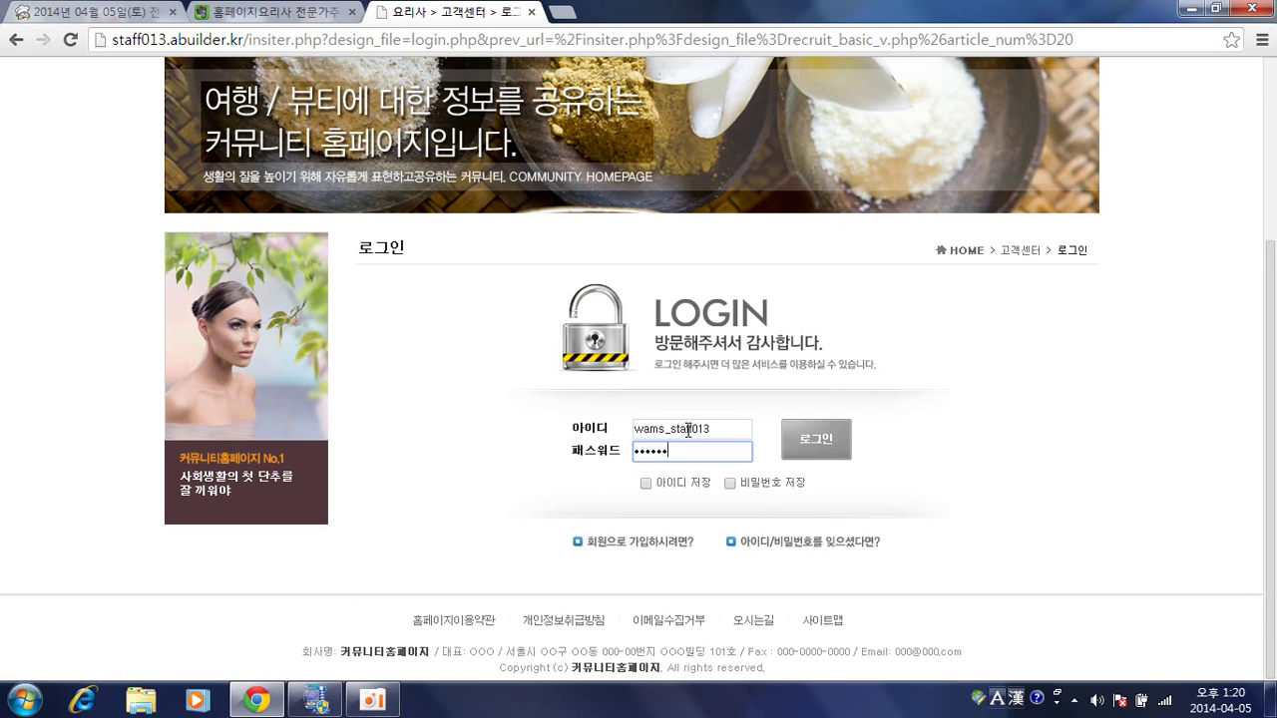
click(798, 441)
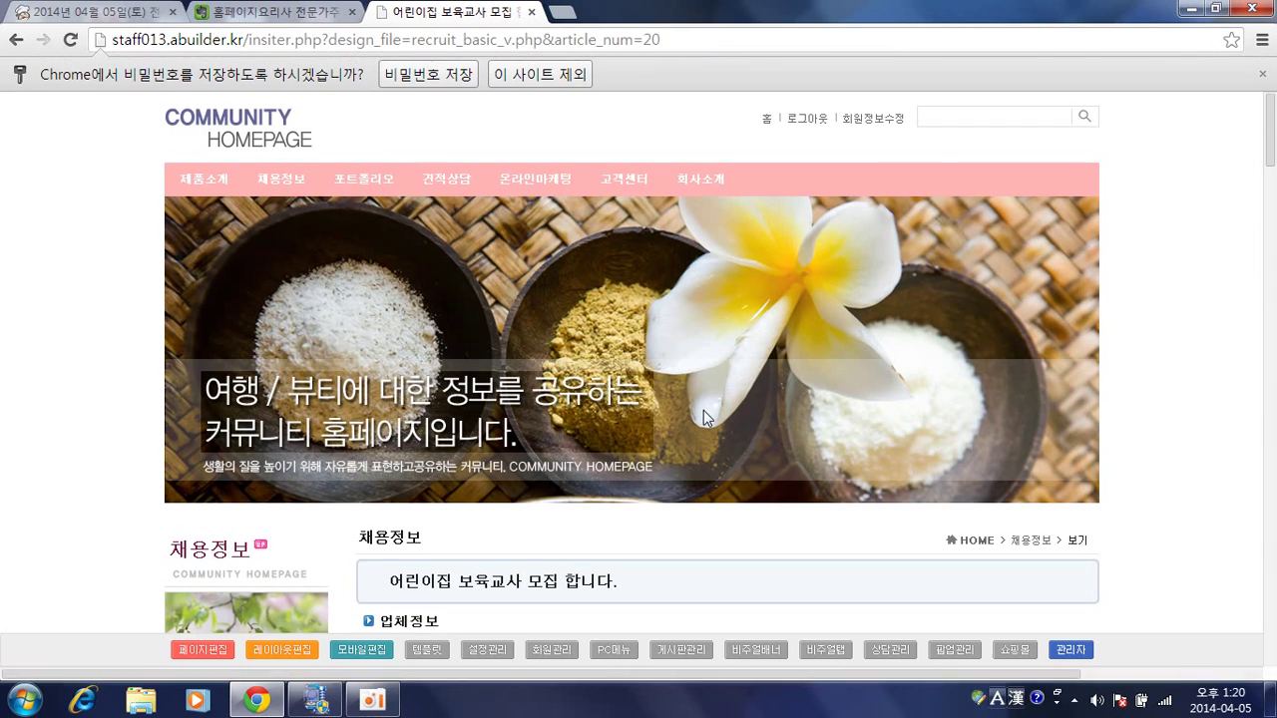
Open the 어린이집 보육교사 job posting's edit form.
scroll(704, 417, down, 5)
scroll(822, 431, down, 15)
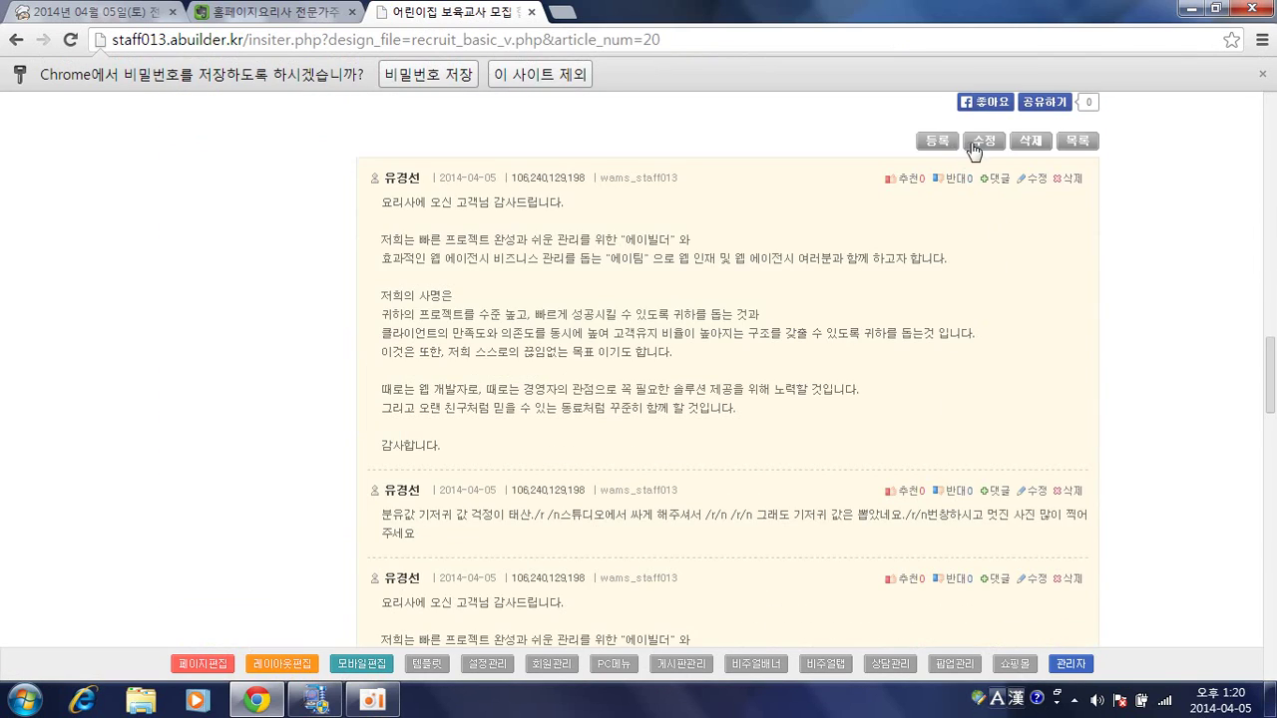
click(970, 146)
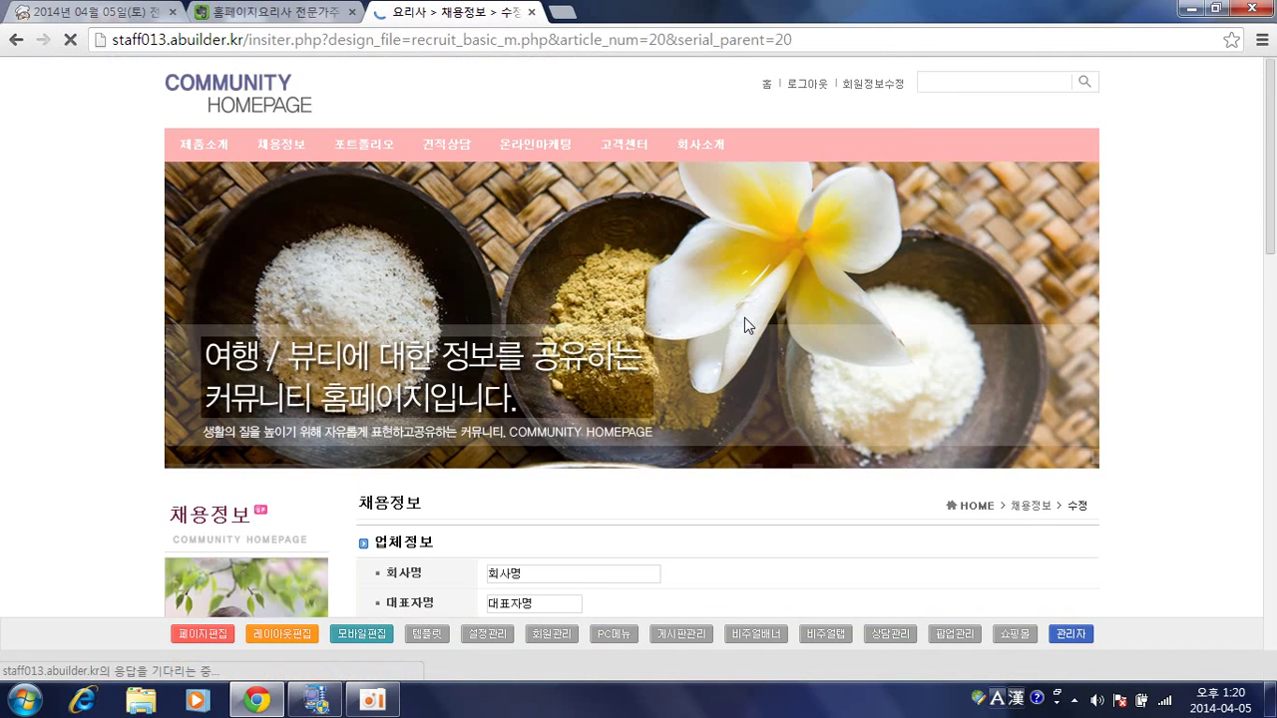
Review the filled-in edit form, then open recruit_basic_m.php in the page designer.
scroll(670, 380, down, 2)
scroll(674, 380, down, 3)
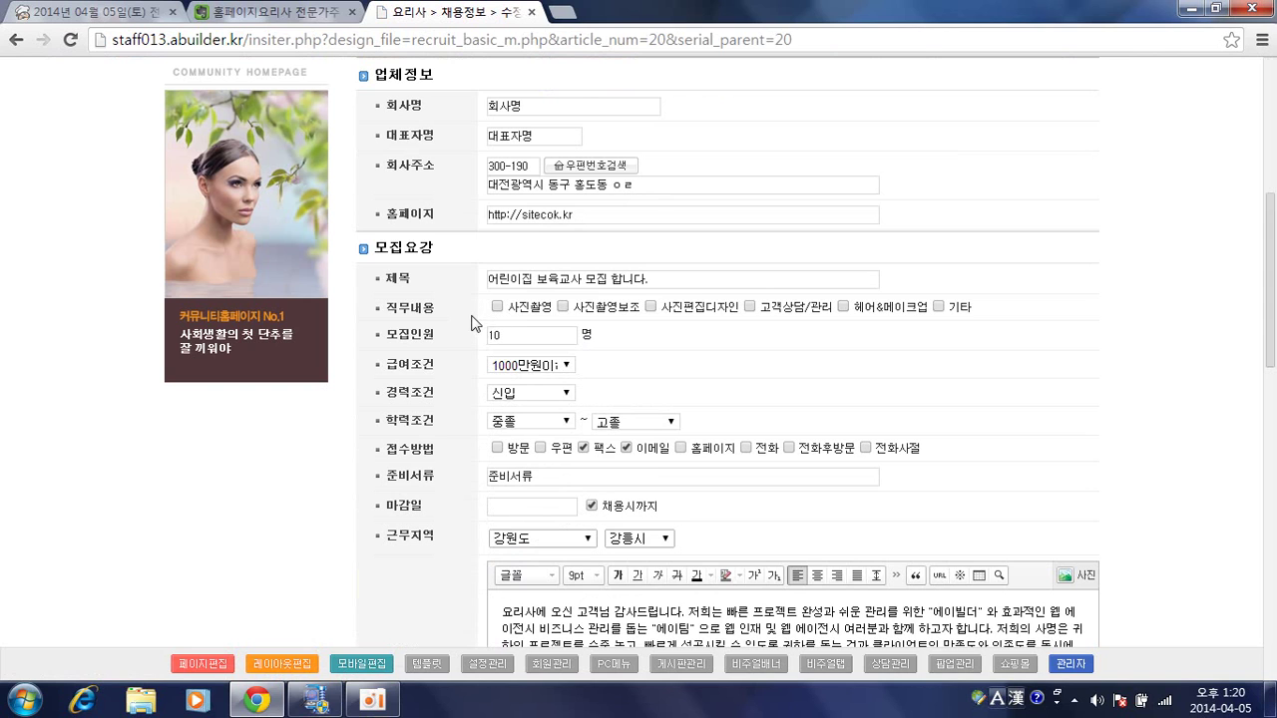
scroll(463, 319, down, 5)
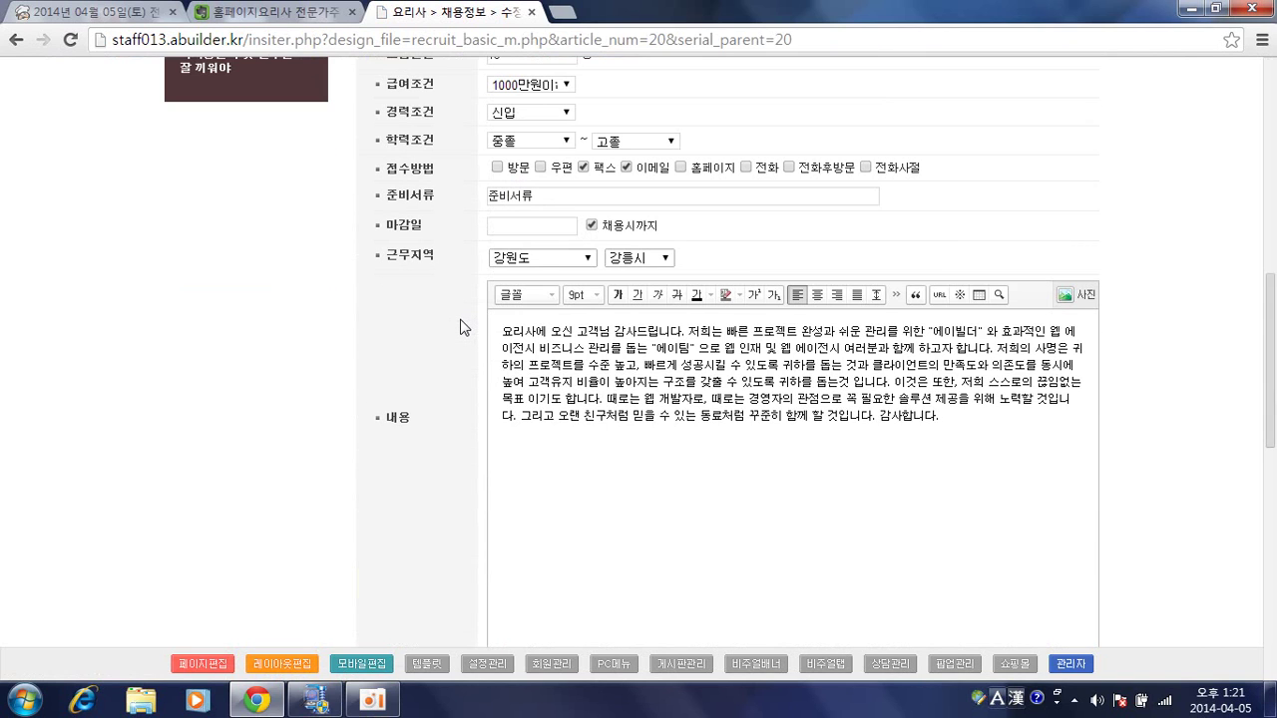
scroll(460, 327, down, 6)
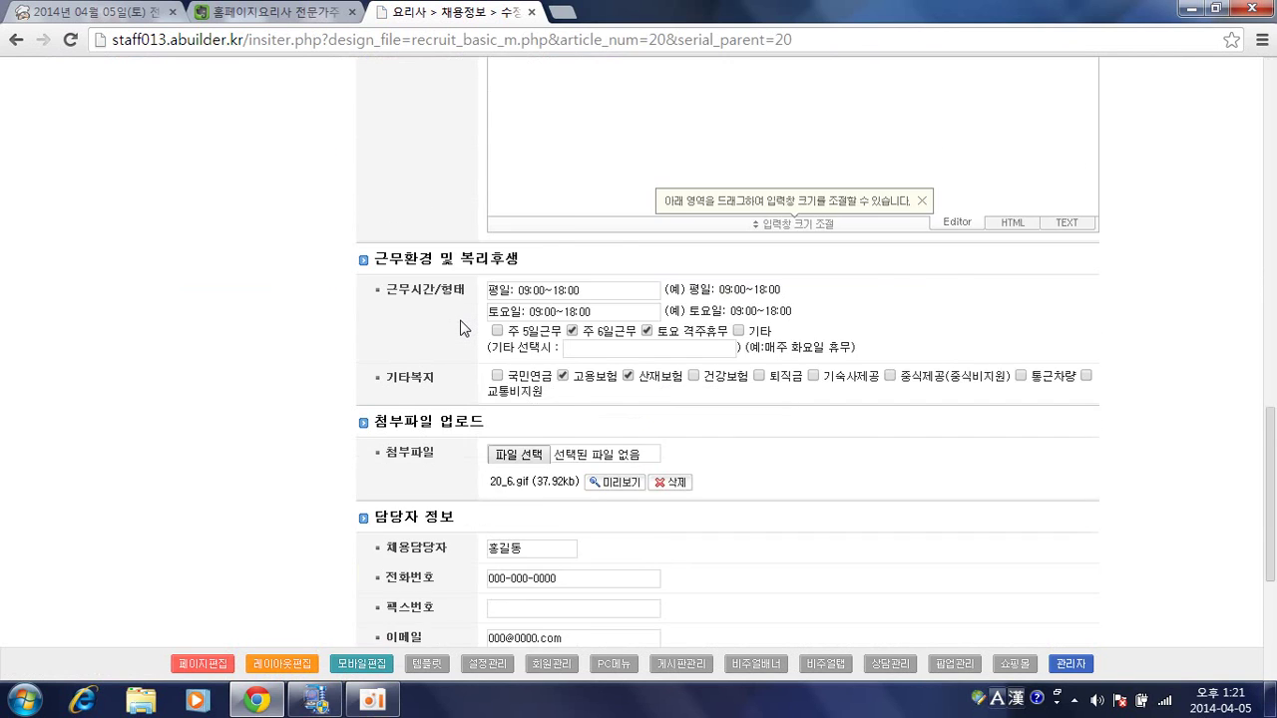
scroll(460, 327, down, 1)
scroll(459, 327, up, 9)
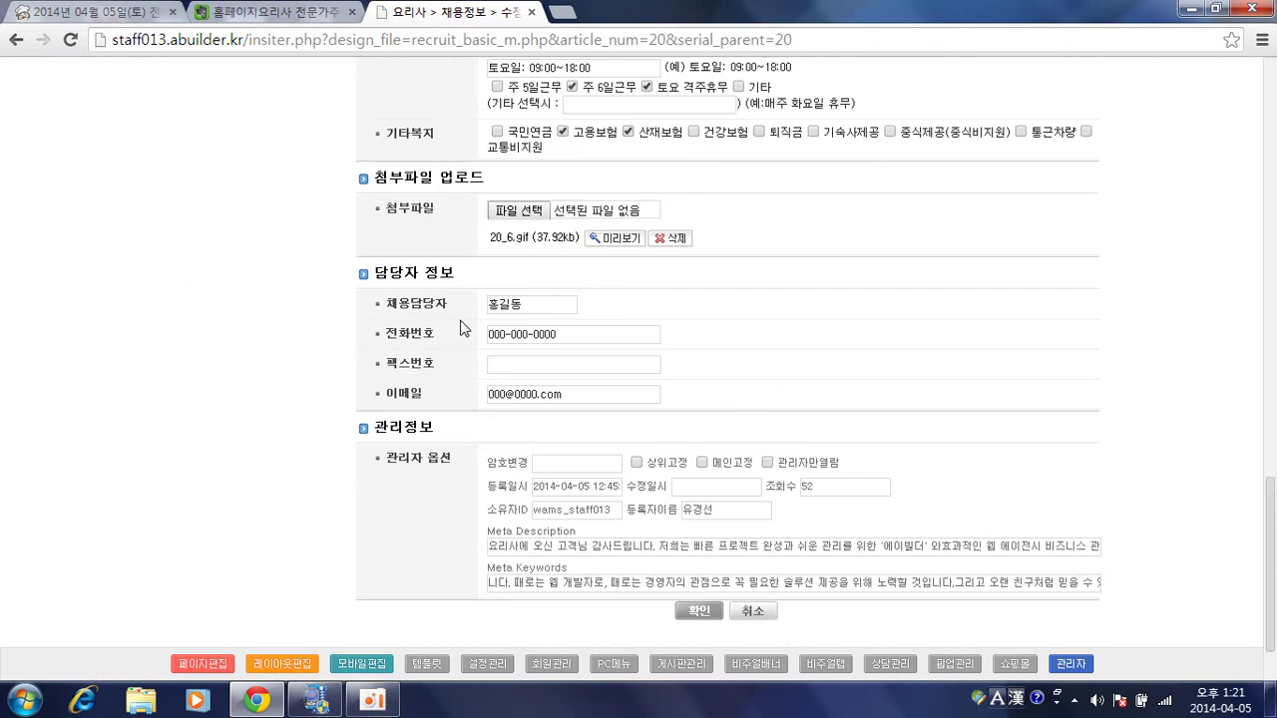
scroll(460, 327, up, 6)
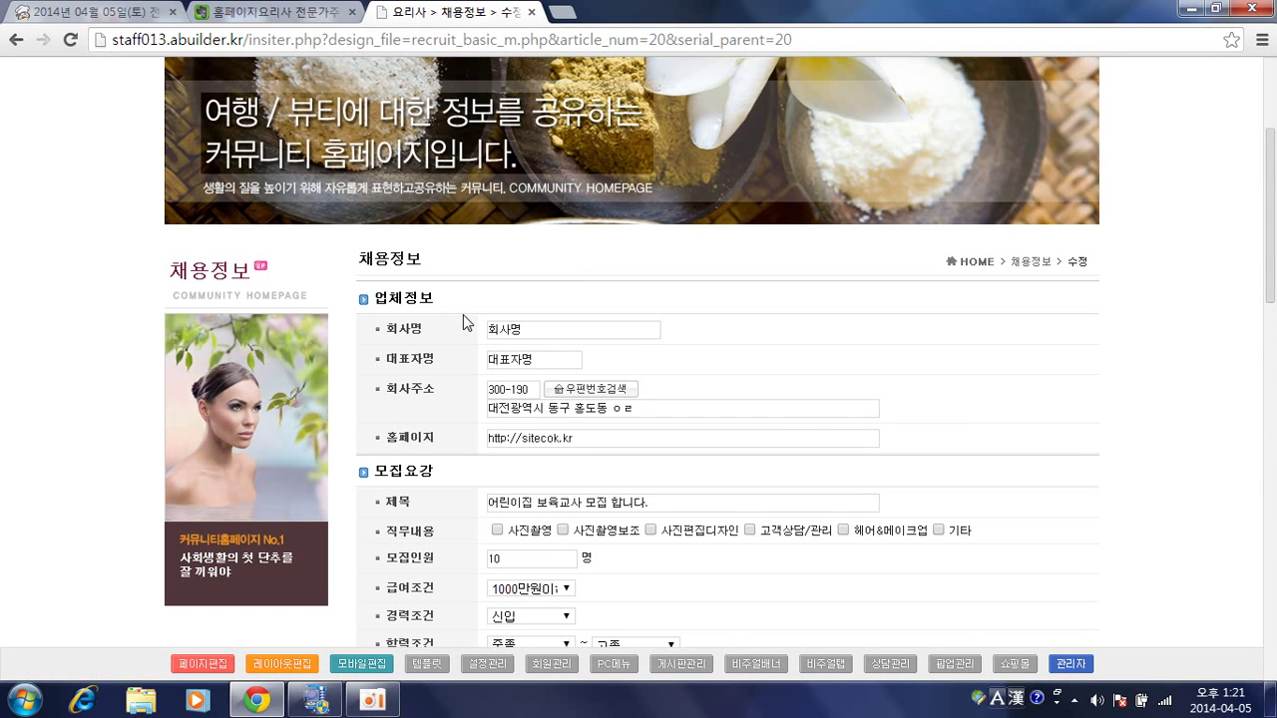
scroll(440, 362, down, 3)
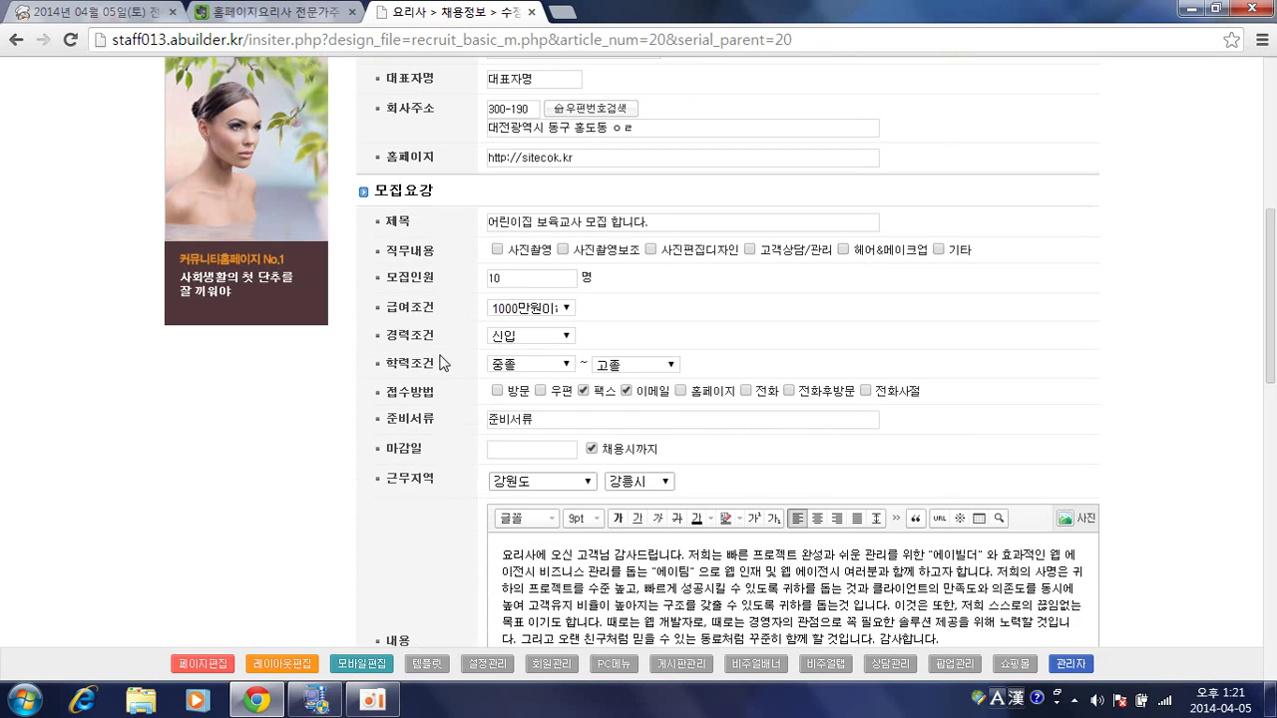
click(202, 665)
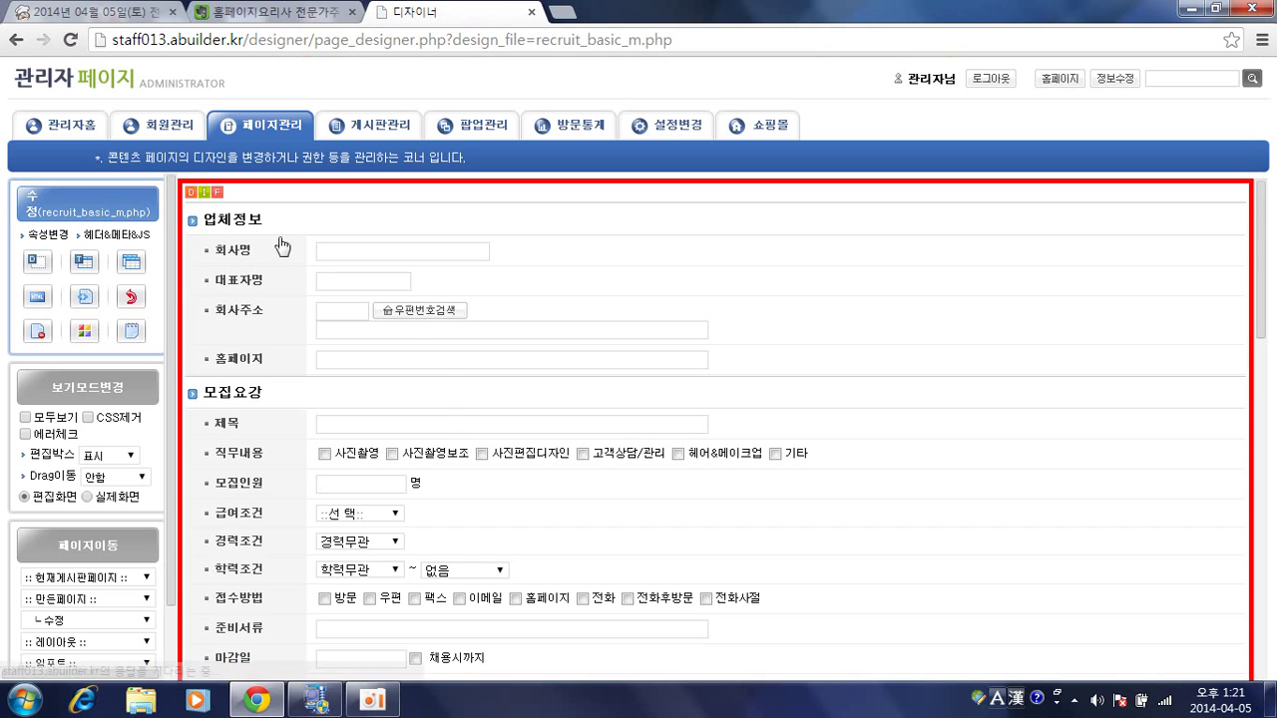
Load recruit_basic_wf.php (채용_쓰기폼) and scan its fields down to 담당자 정보 and 관리정보.
click(219, 193)
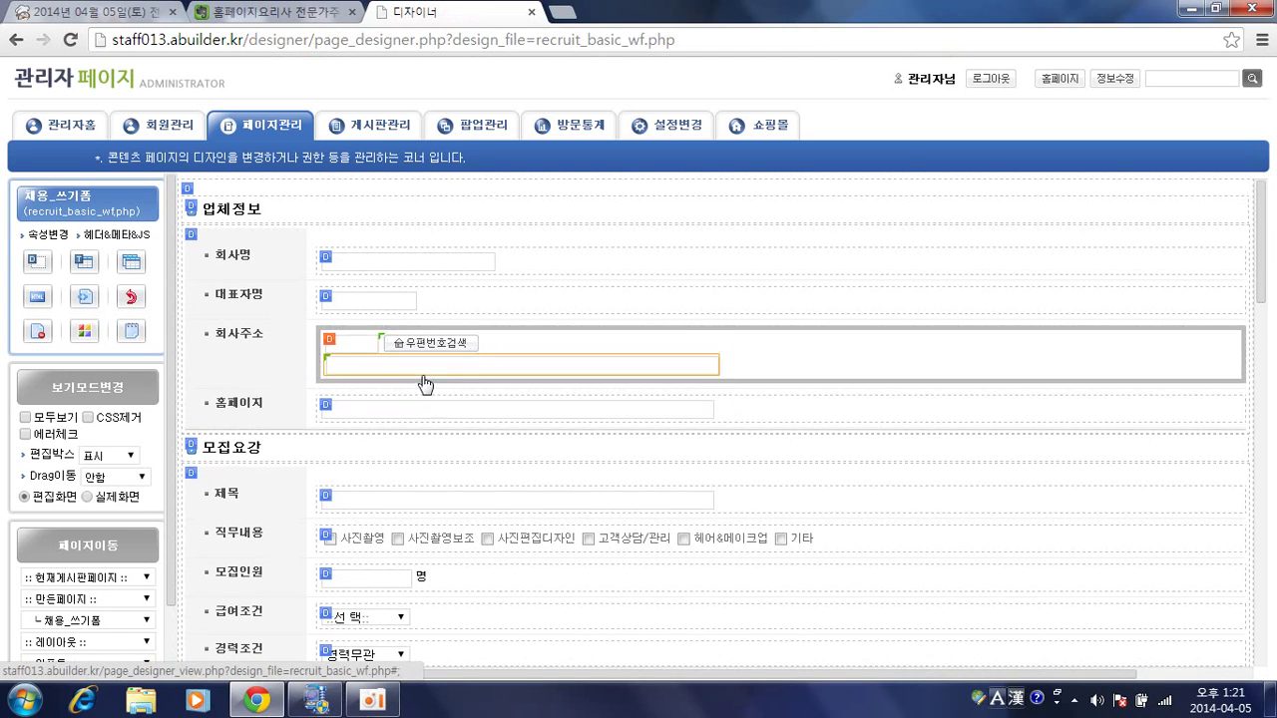
scroll(423, 382, down, 2)
scroll(423, 382, down, 2)
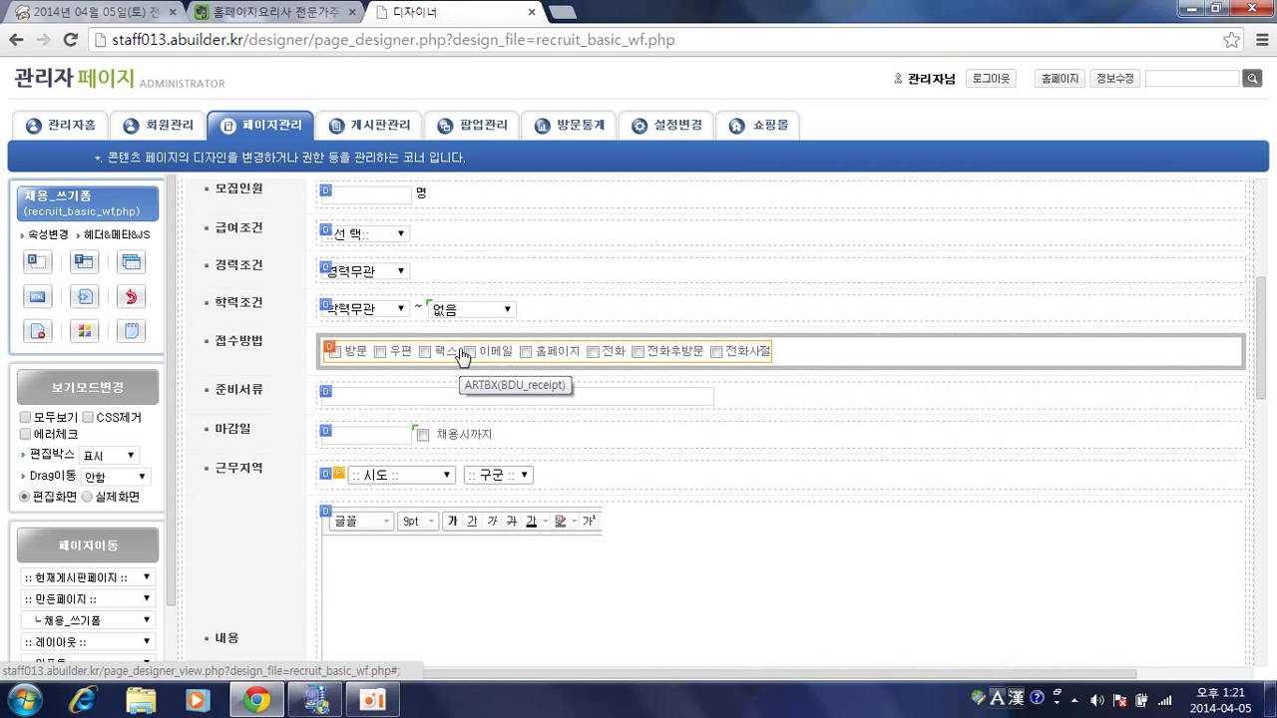
scroll(301, 355, down, 2)
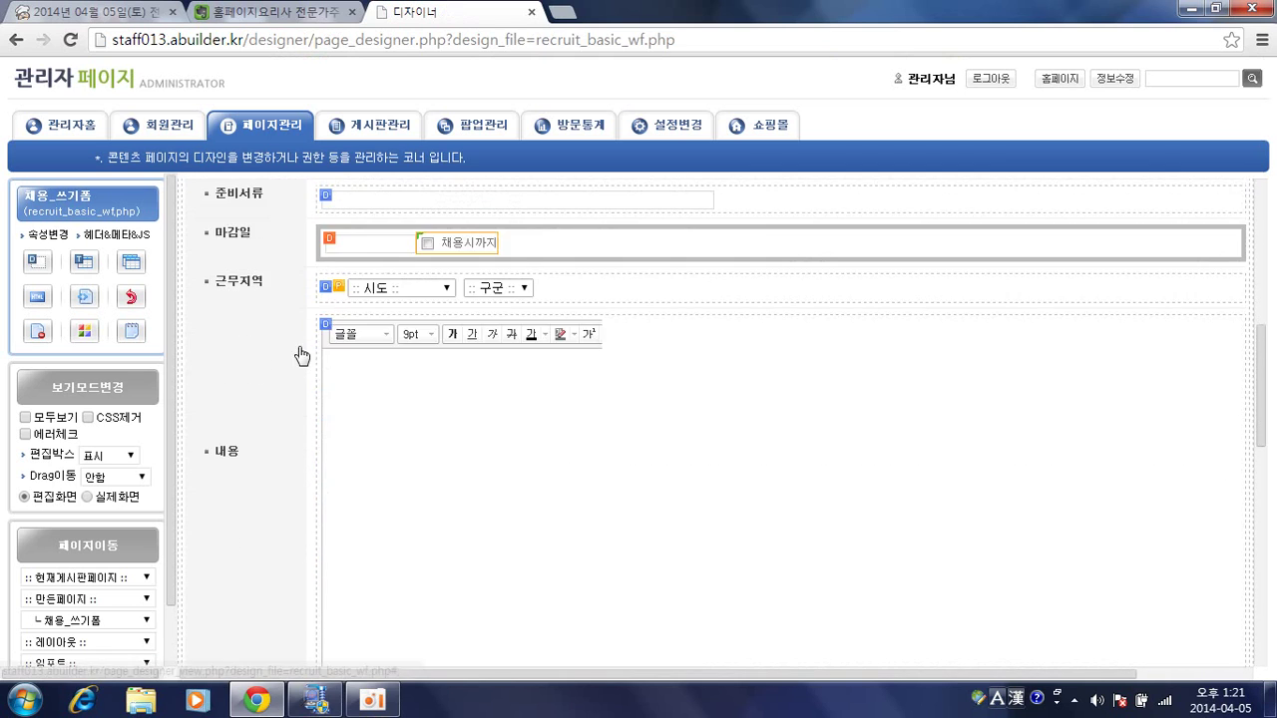
scroll(269, 359, down, 6)
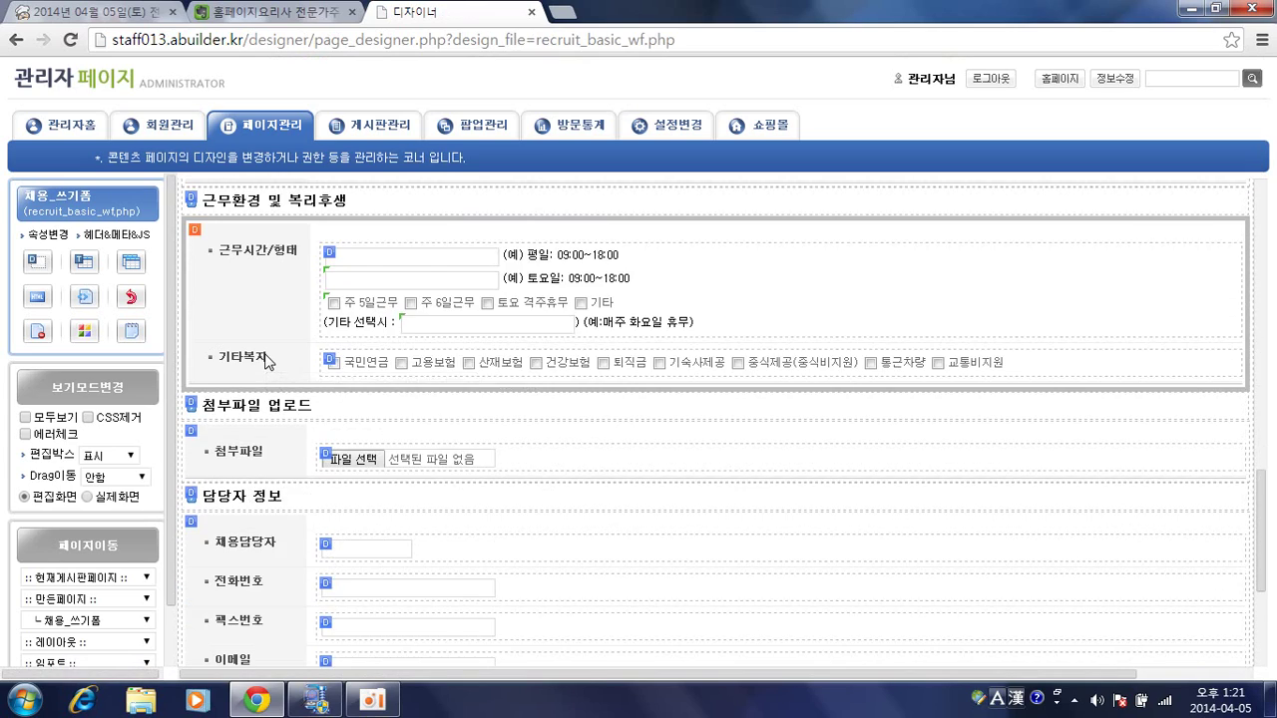
scroll(266, 355, down, 2)
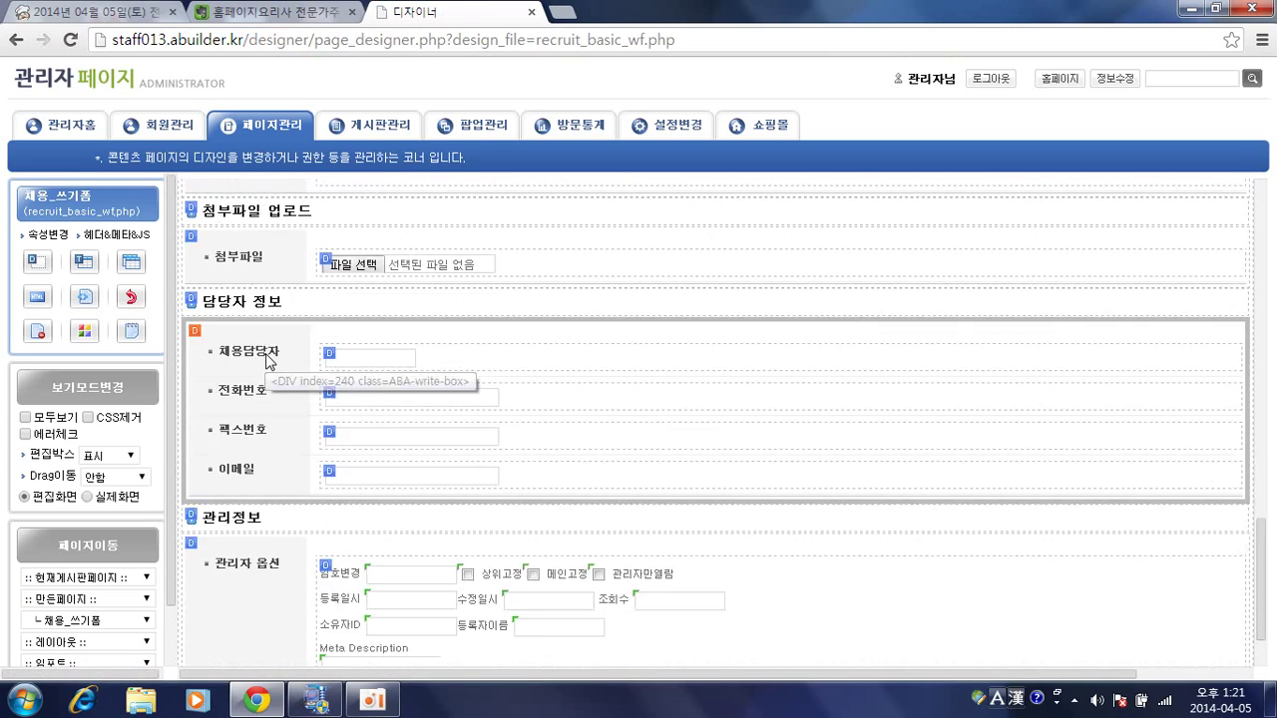
scroll(268, 359, up, 10)
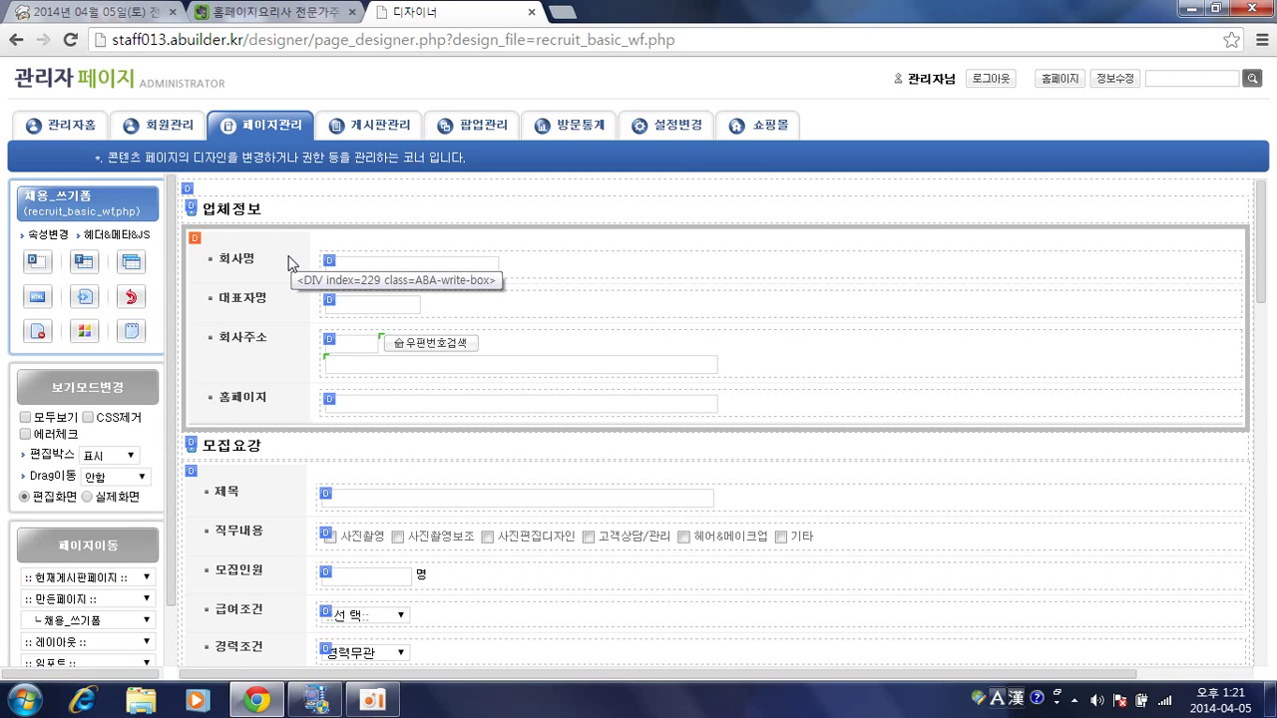
Read the Evernote 게시판 구성요소 notes after dismissing its sign-up banner, then return to the designer.
click(310, 14)
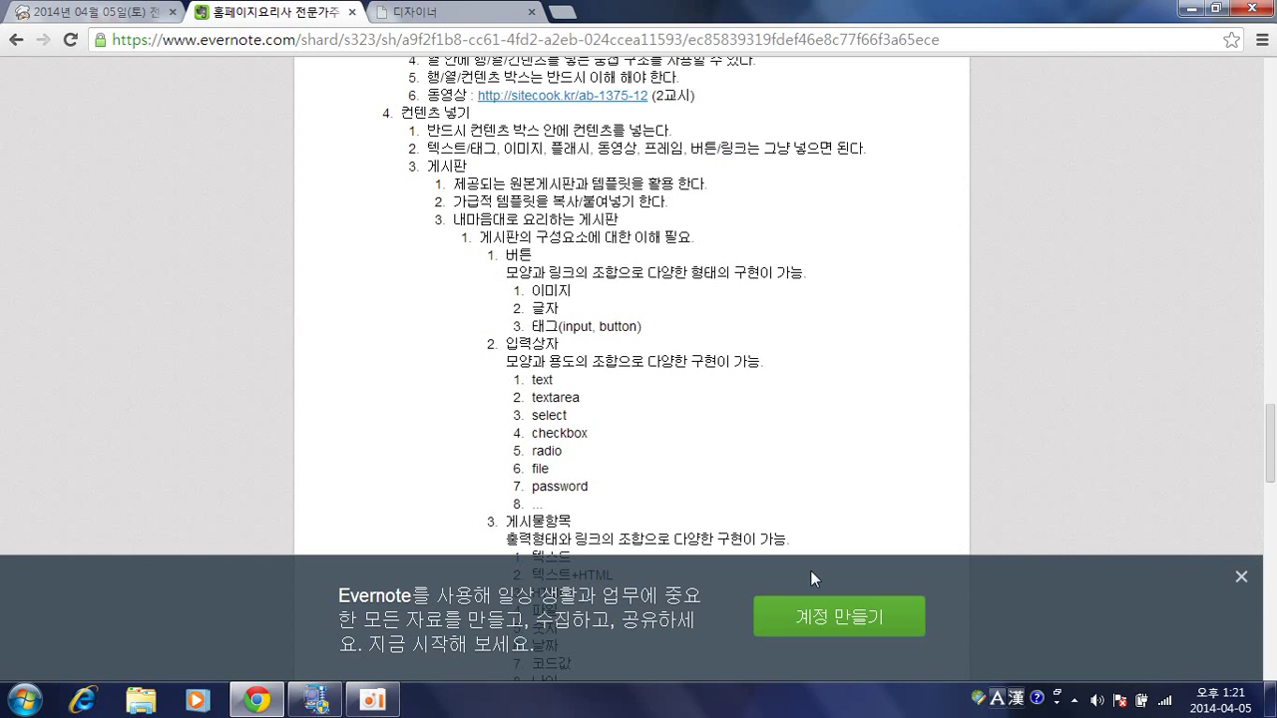
click(1240, 577)
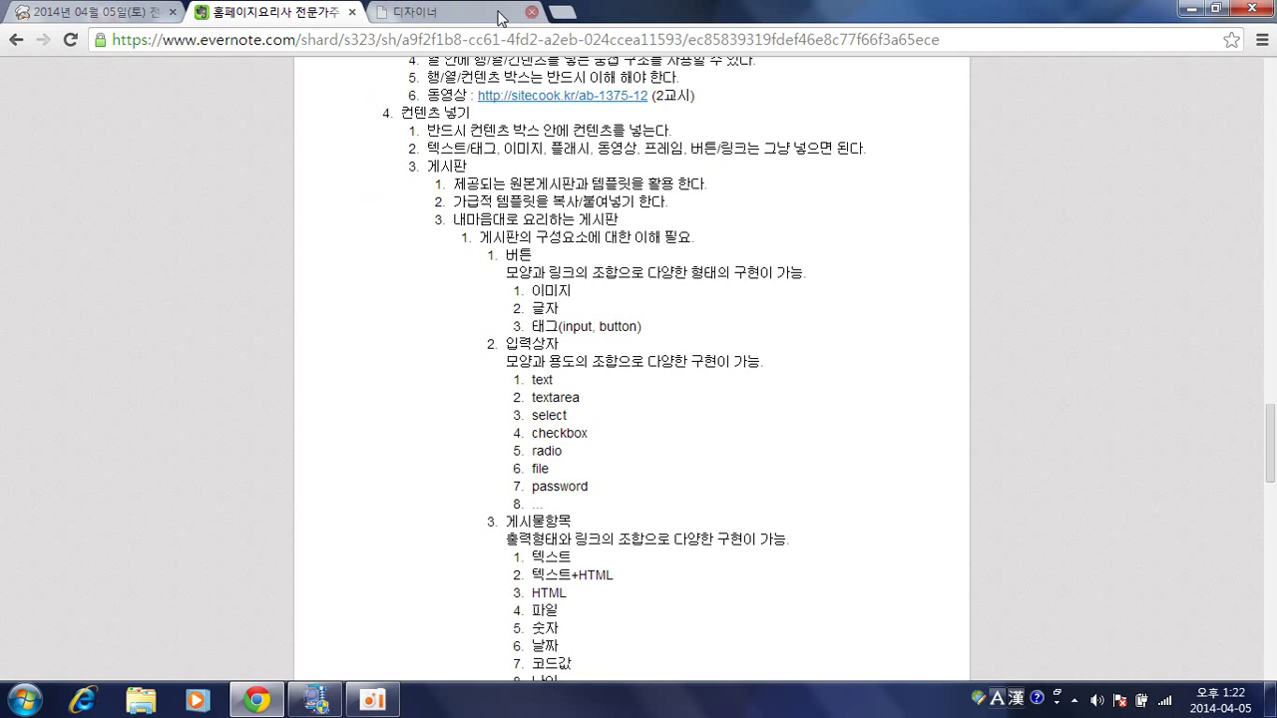
click(466, 28)
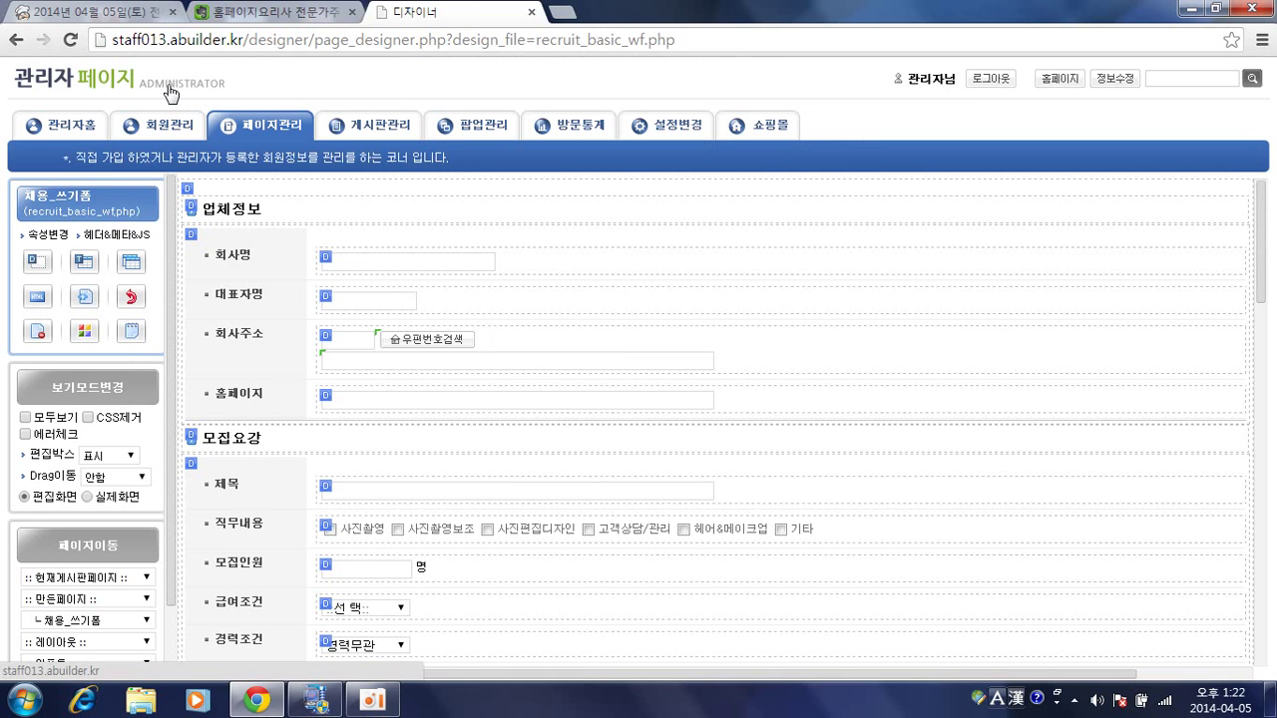
Open the live homepage in a new tab and browse the 고객센터 > 공지사항 board.
middle_click(262, 90)
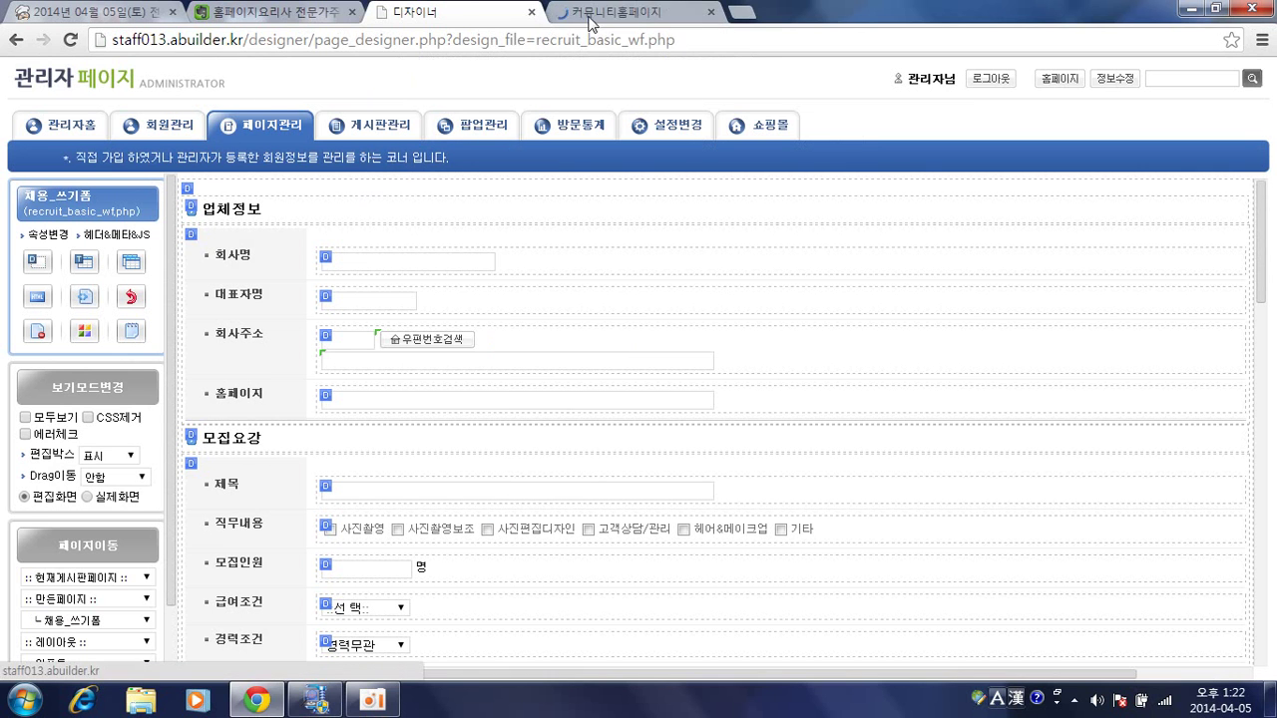
click(589, 14)
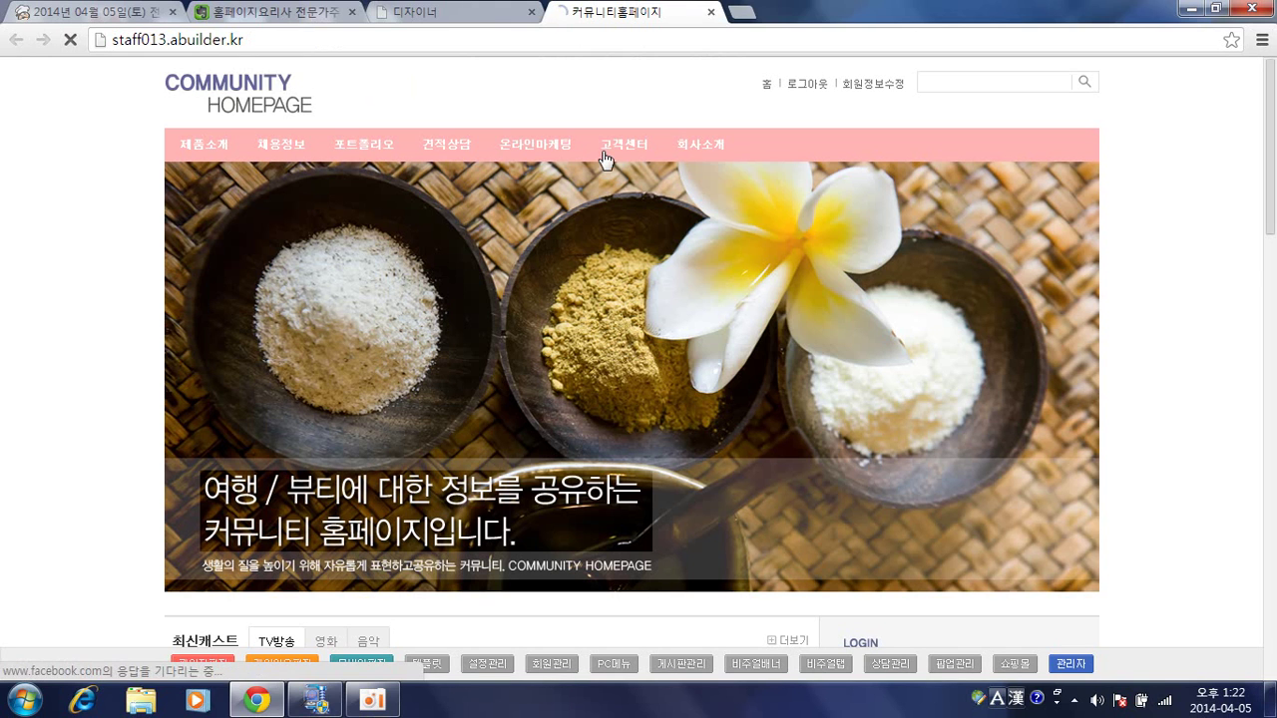
mouse_move(618, 152)
click(611, 177)
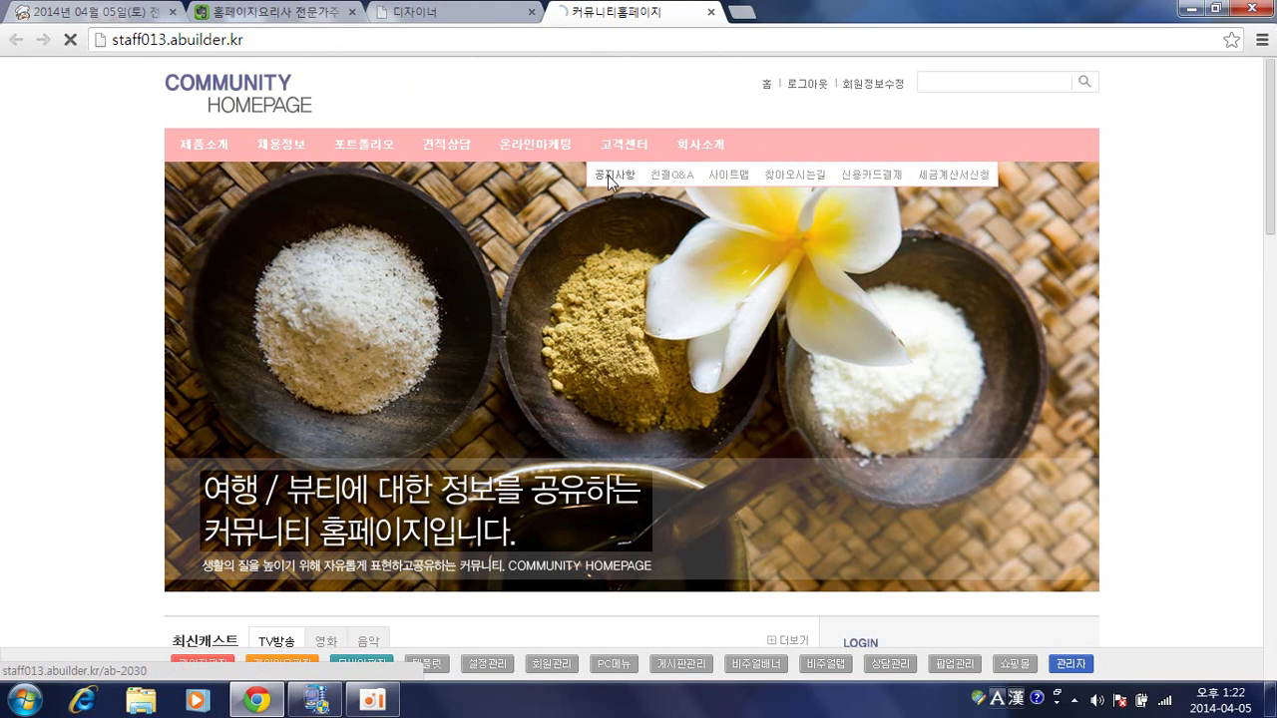
scroll(531, 271, down, 4)
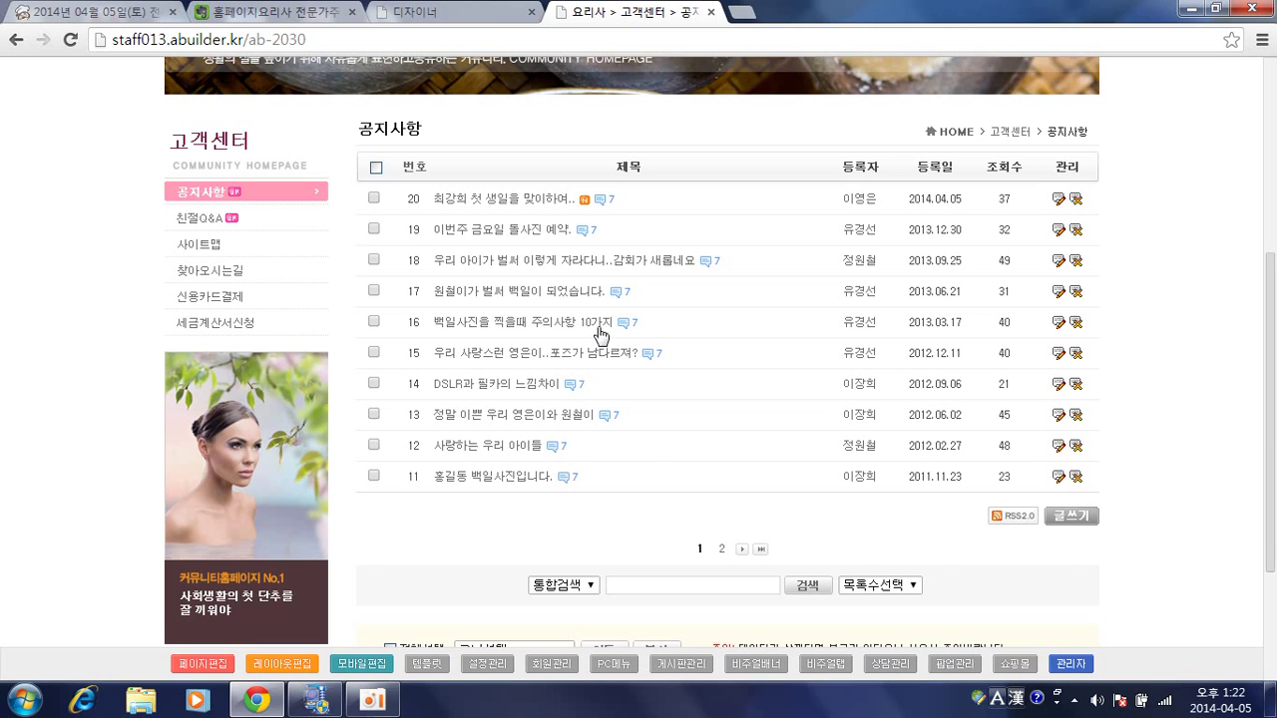
scroll(570, 322, up, 4)
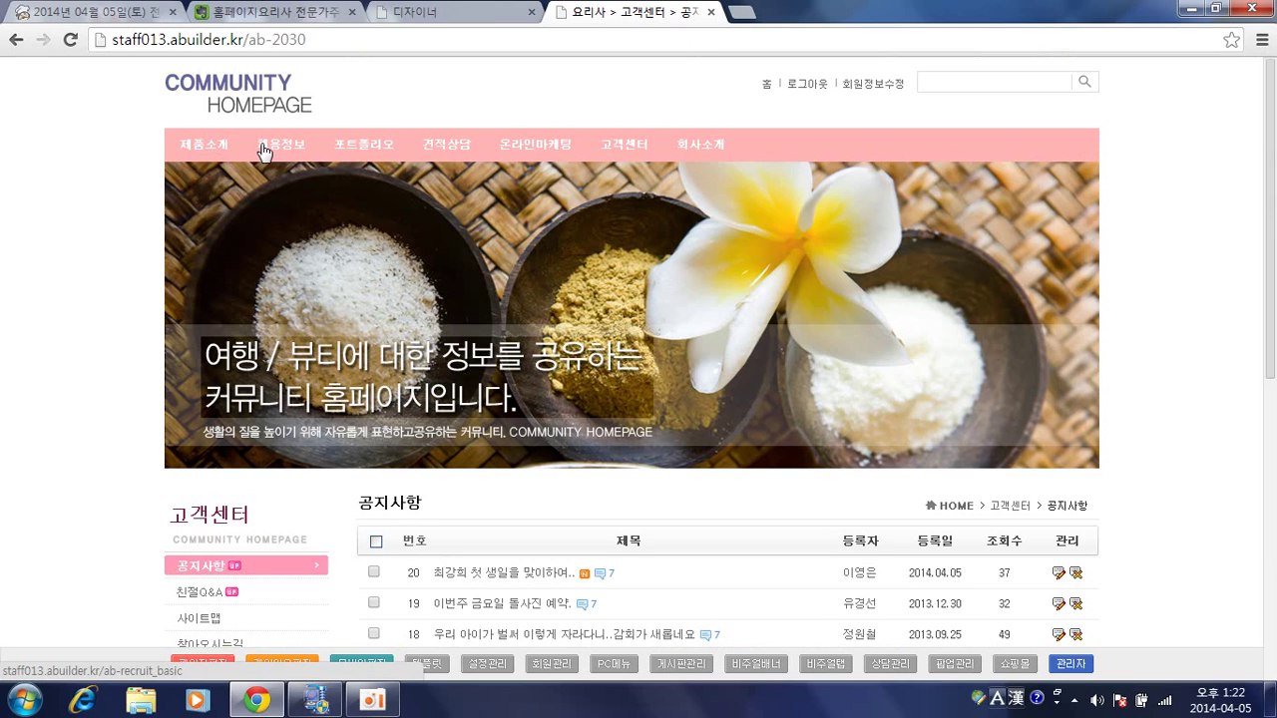
View the 회사소개 > CEO인사말 page, still showing the '콘텐츠를 등록해주세요.' placeholder.
click(712, 150)
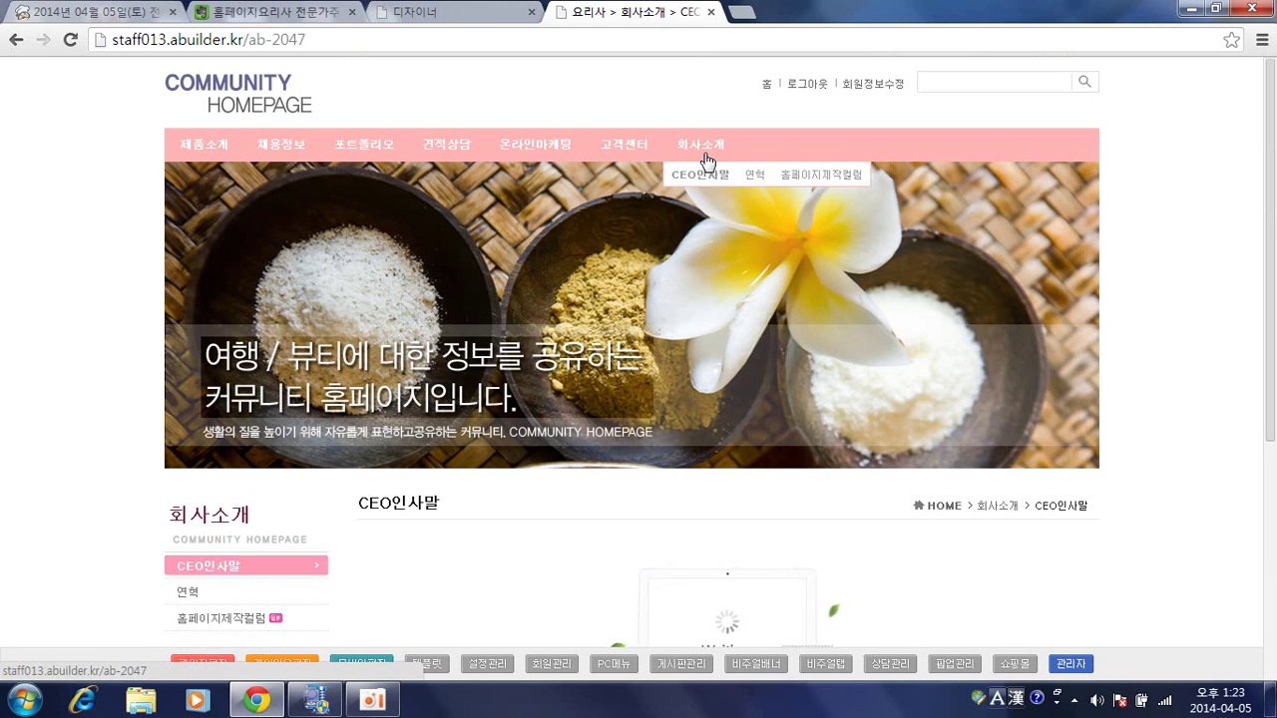
scroll(685, 232, down, 1)
scroll(684, 231, down, 2)
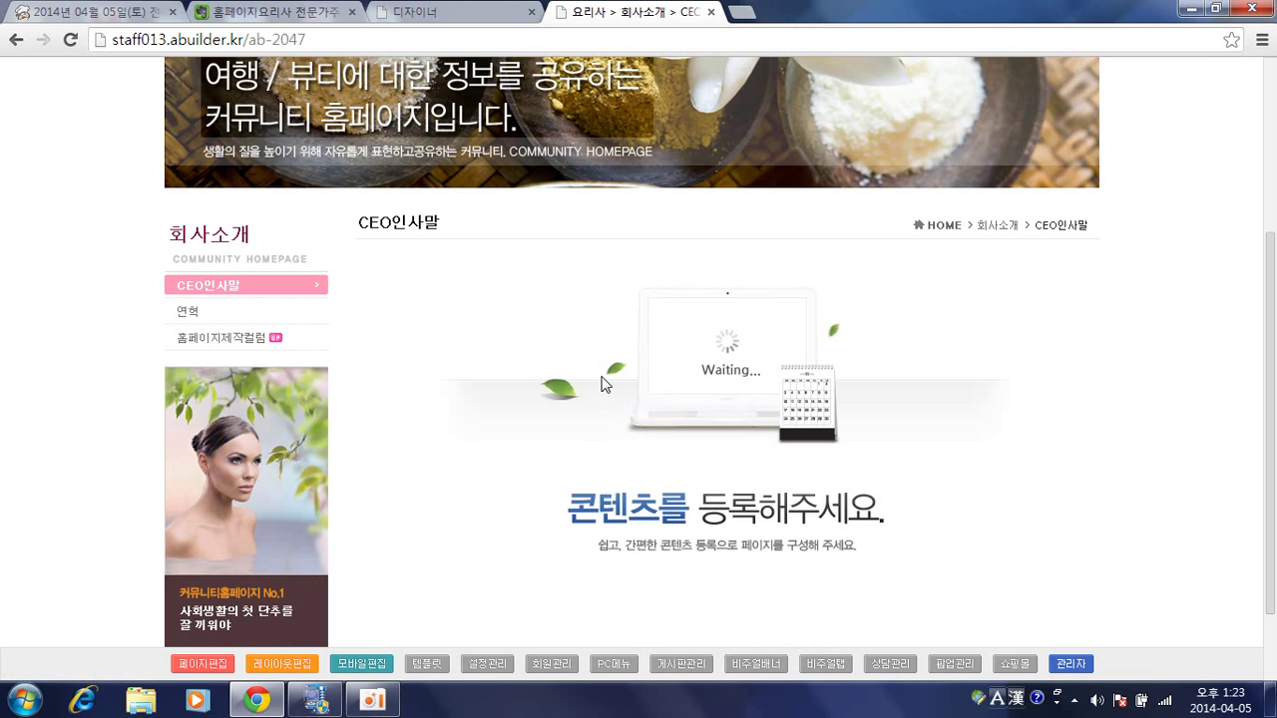
scroll(605, 384, up, 3)
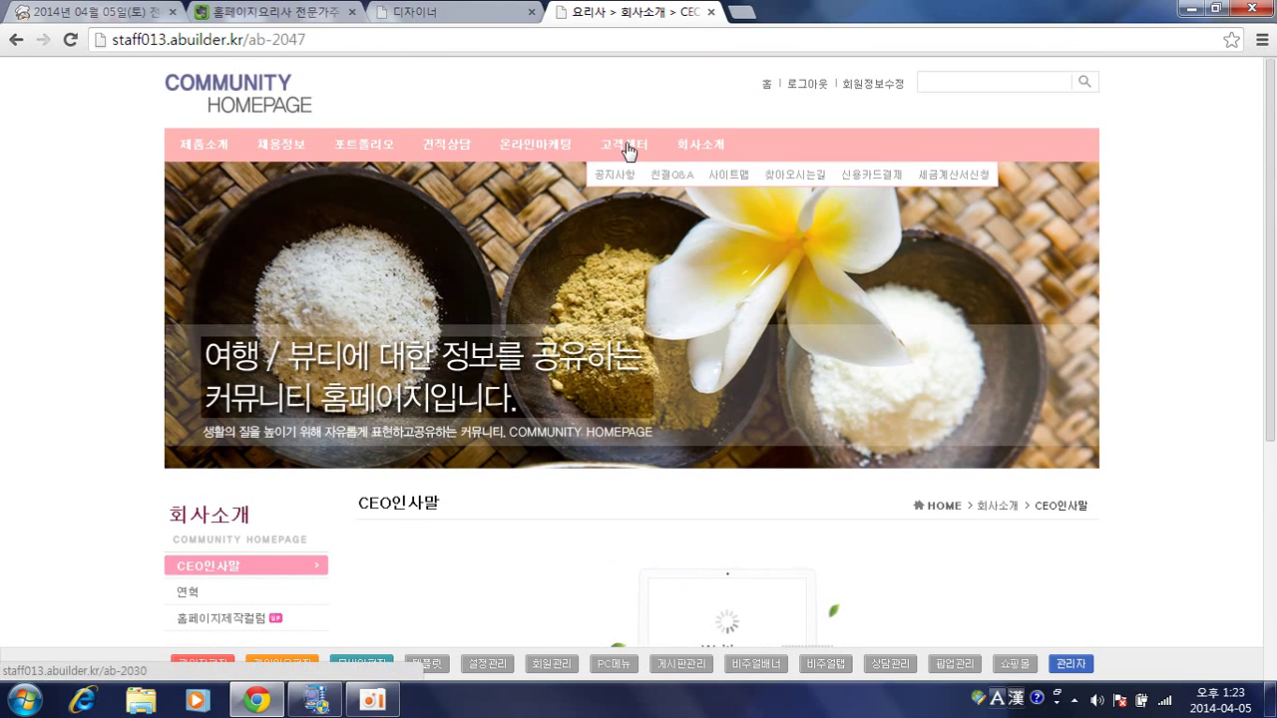
Return to the 공지사항 board and scroll to posts 11–20 and the 글쓰기 button.
click(628, 175)
scroll(668, 319, down, 2)
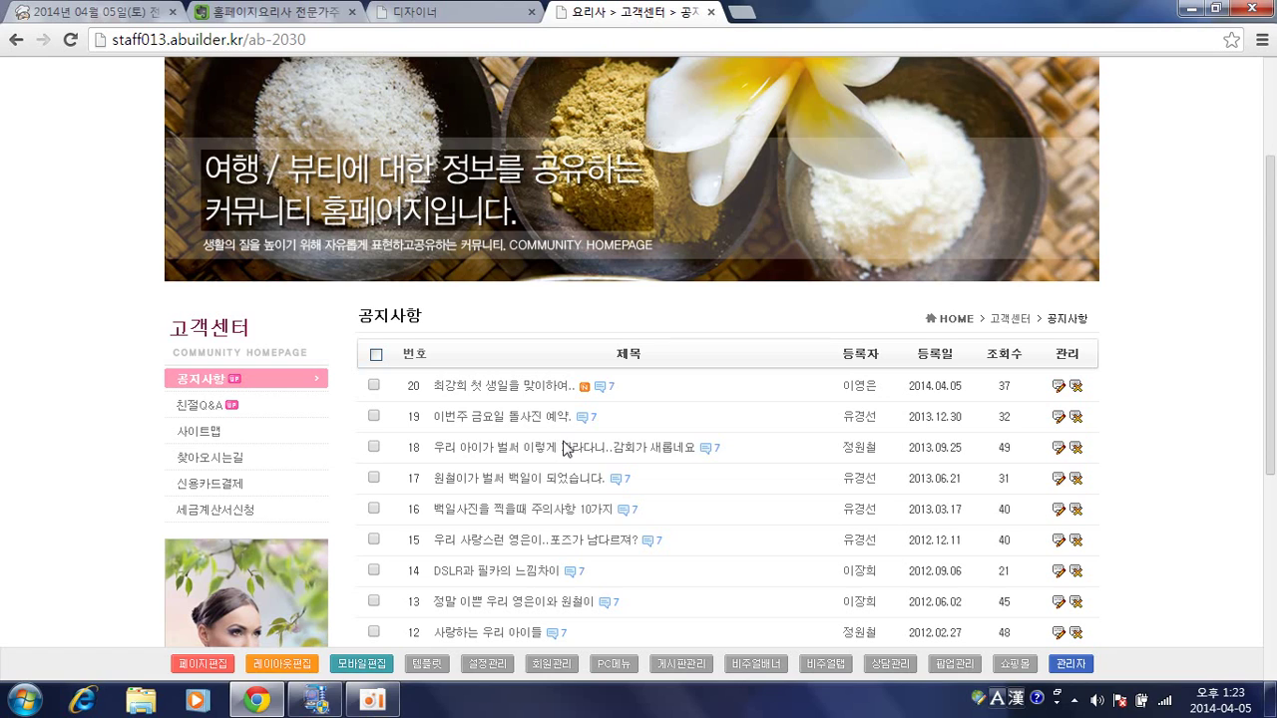
scroll(743, 409, down, 1)
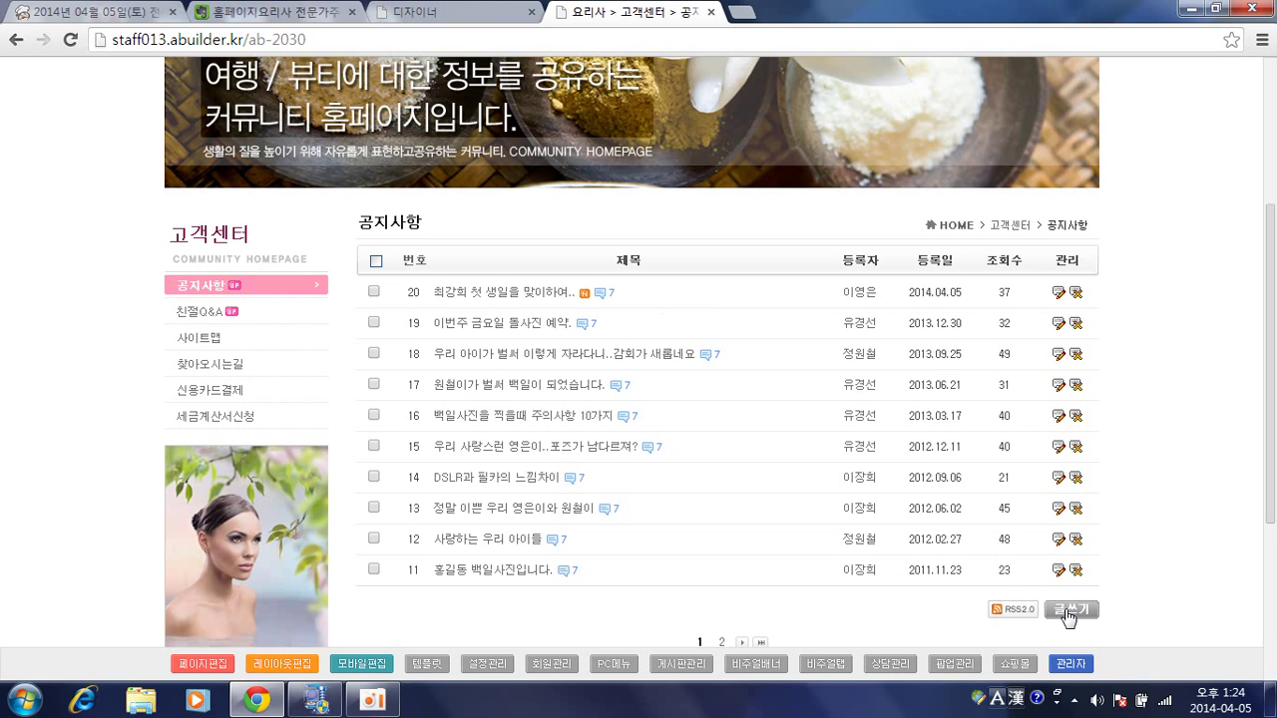
Look over the empty notice 쓰기 form's 제목 and body fields, then go Back to the list.
click(1069, 610)
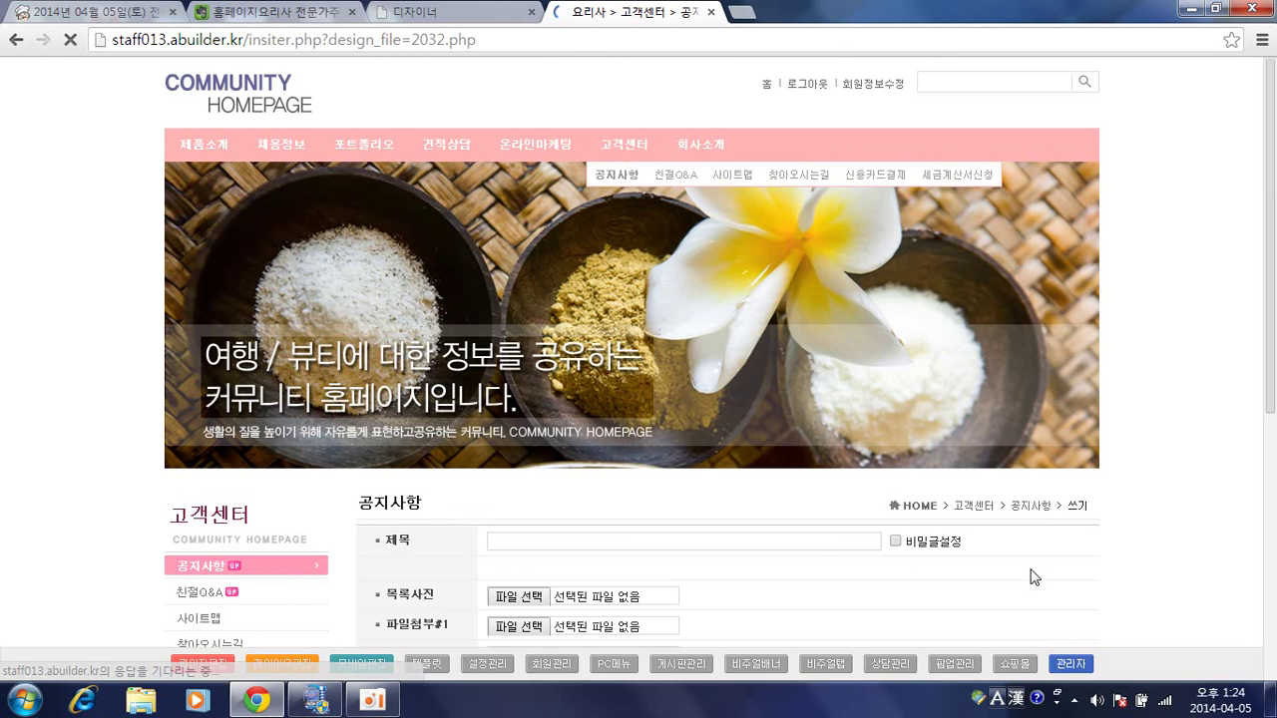
scroll(912, 394, down, 4)
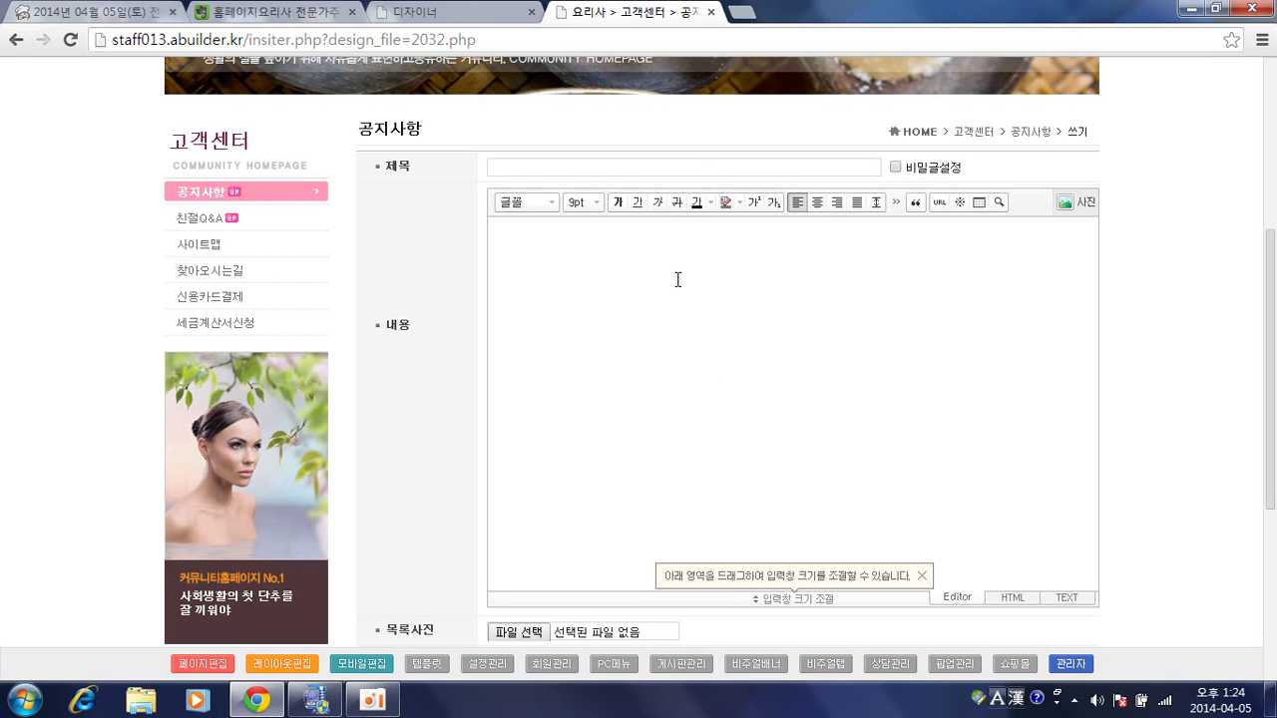
click(671, 165)
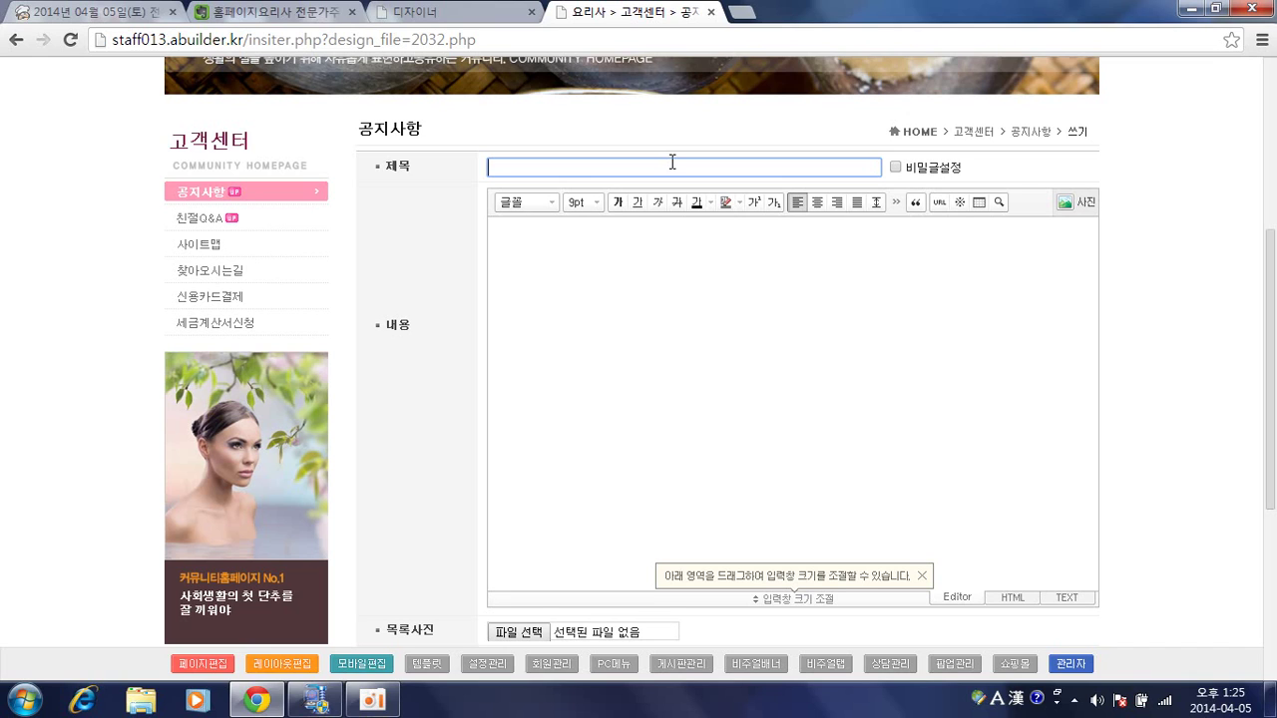
scroll(697, 252, down, 1)
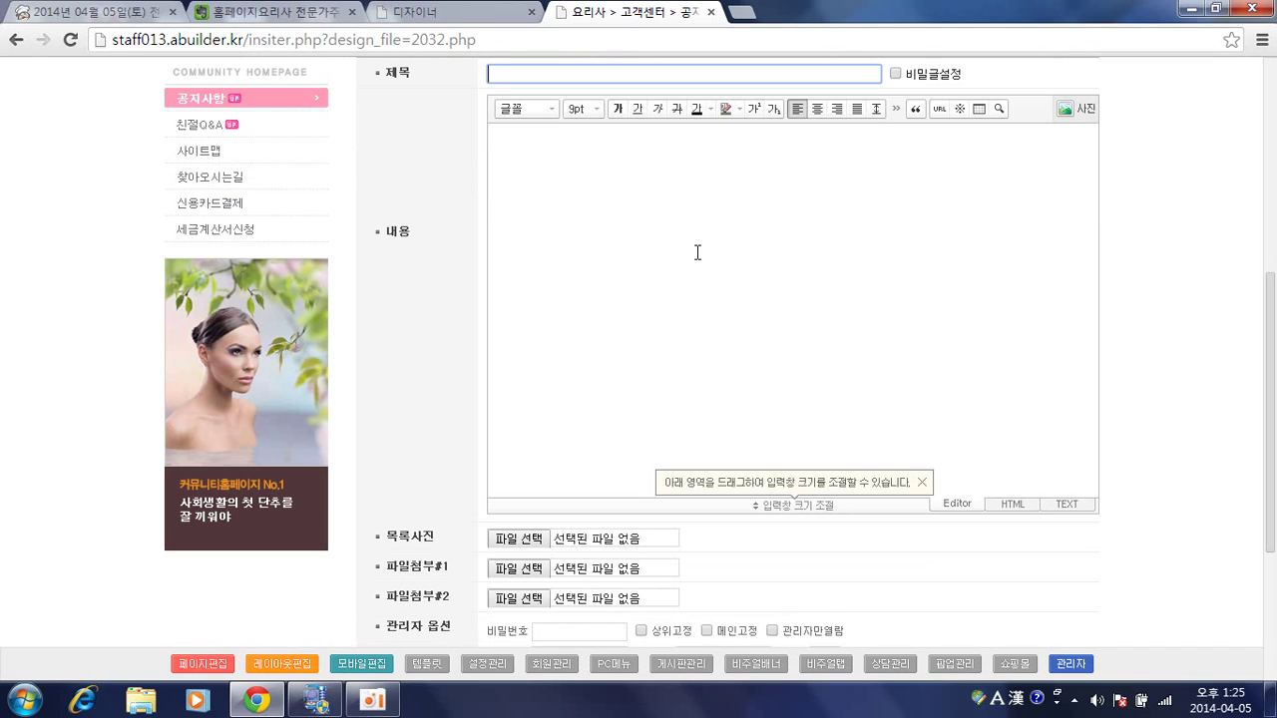
click(494, 277)
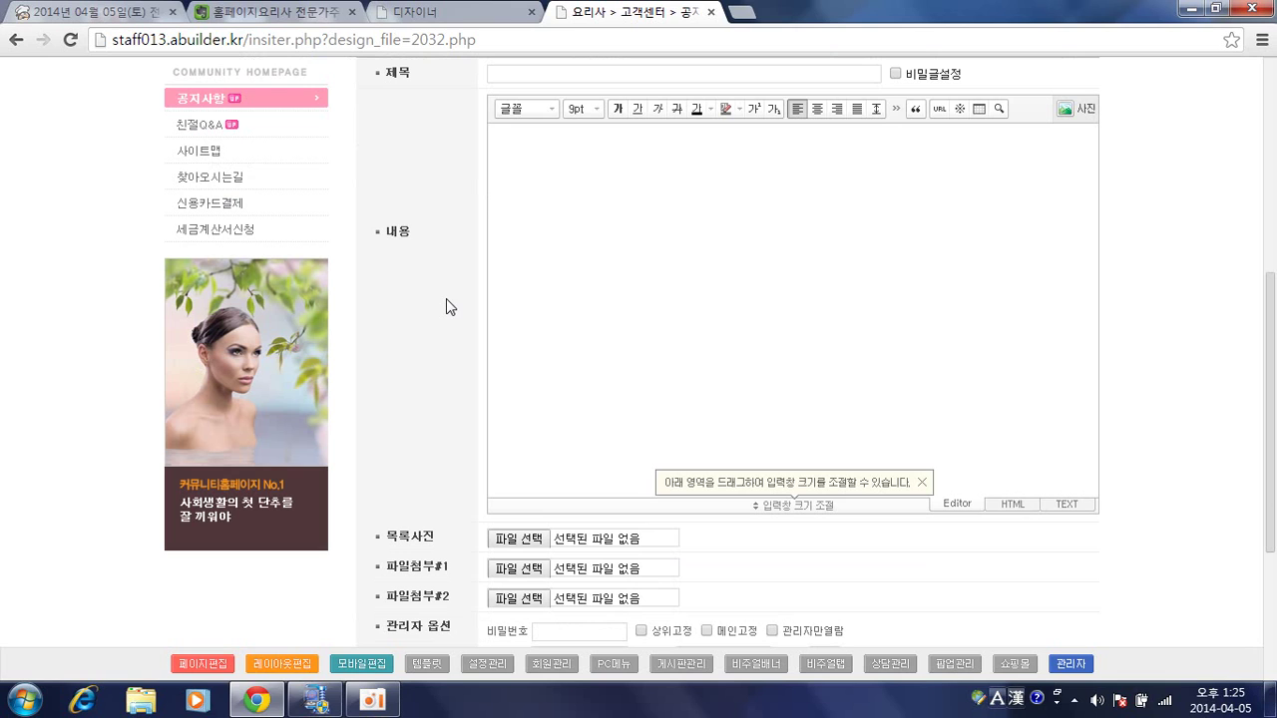
key(alt+Left)
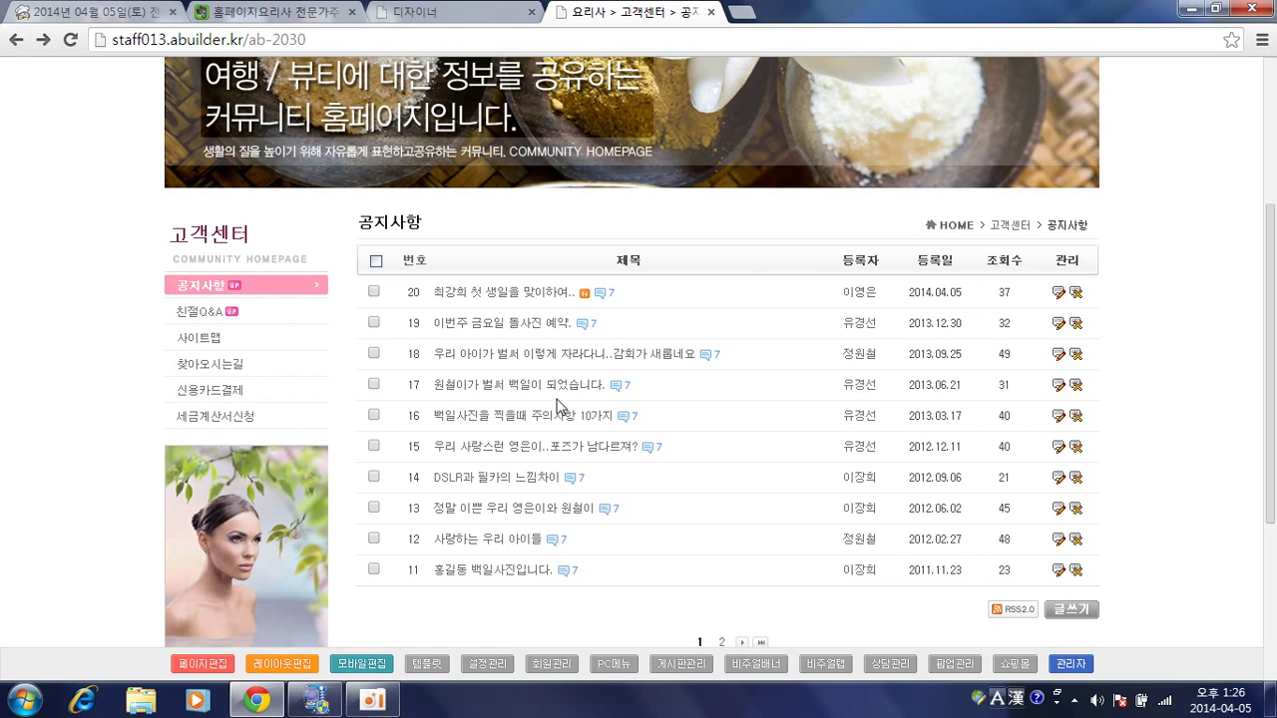
Load the 공지사항 list page 2030.php into the designer via 디자인편집.
click(223, 649)
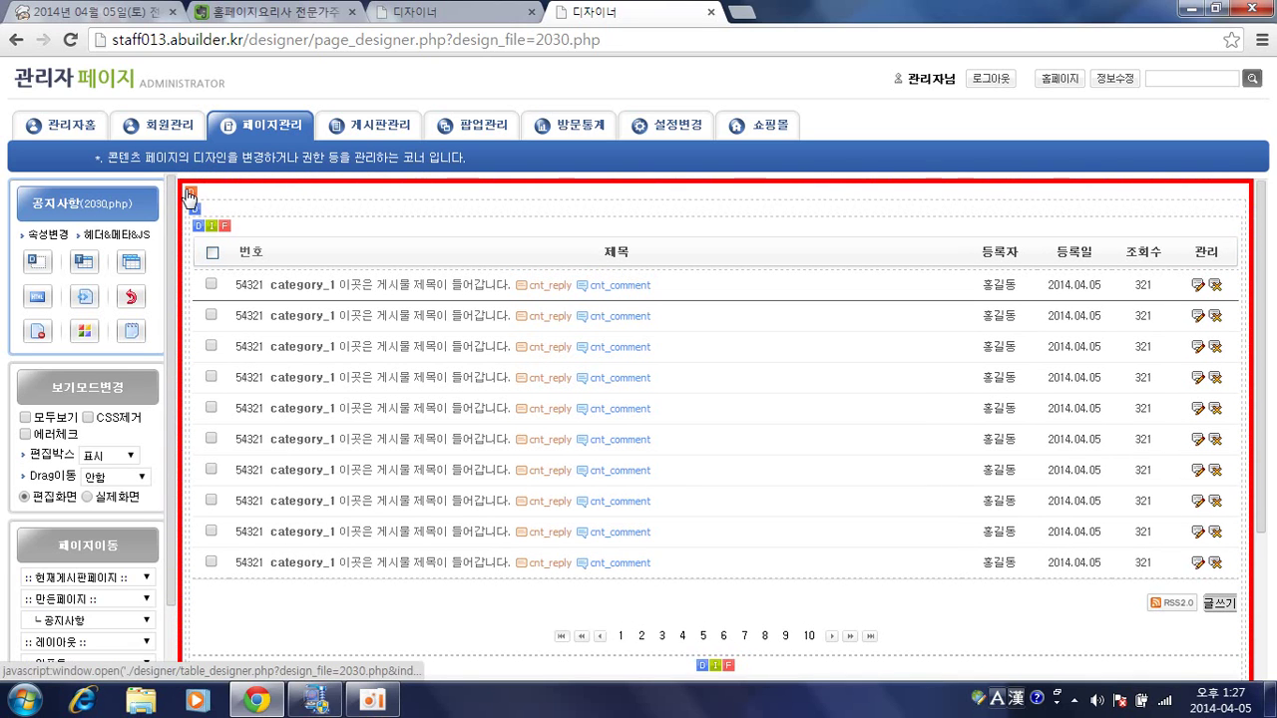
Review the notice list block's board and form-type settings, close the window, and return to the admin area.
click(190, 193)
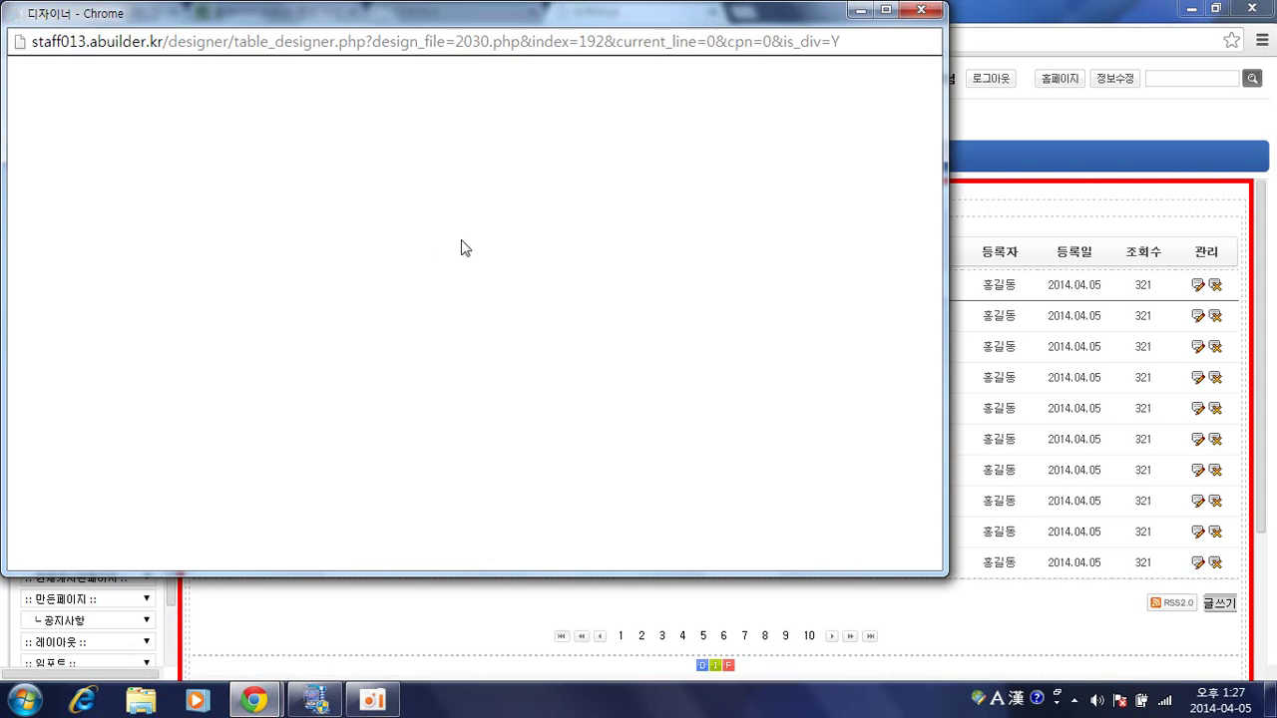
scroll(663, 257, down, 1)
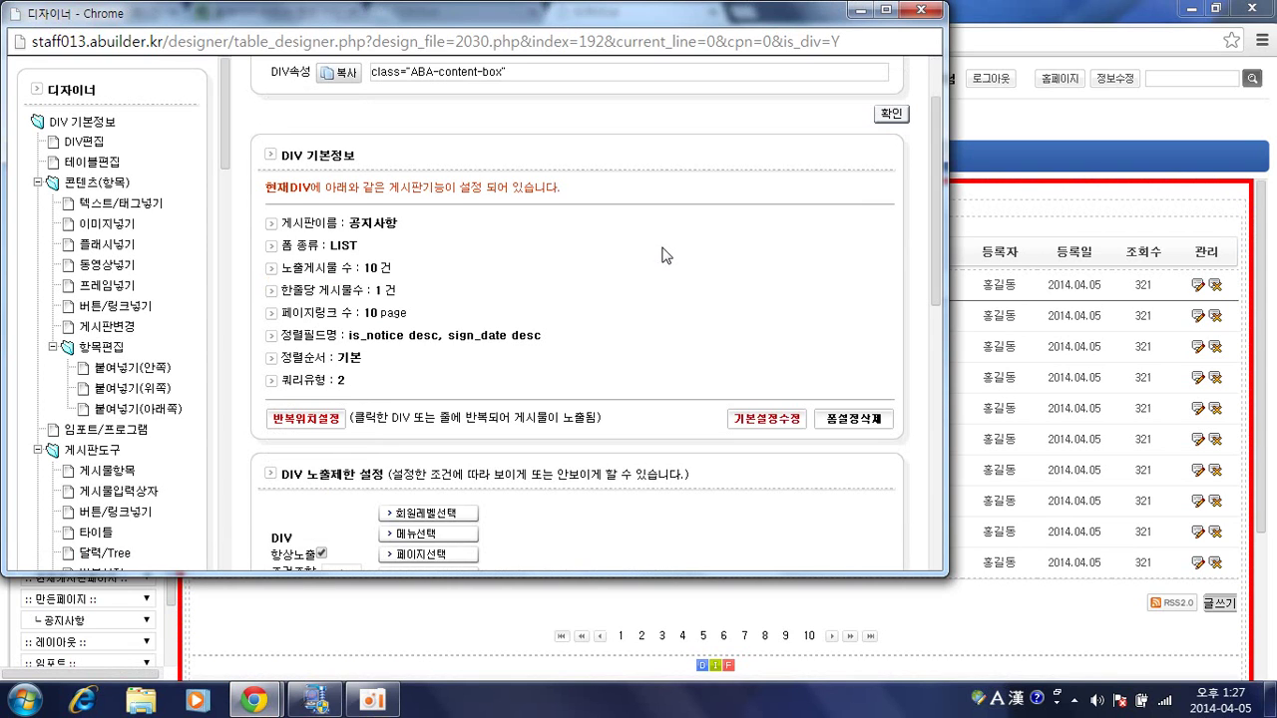
click(774, 427)
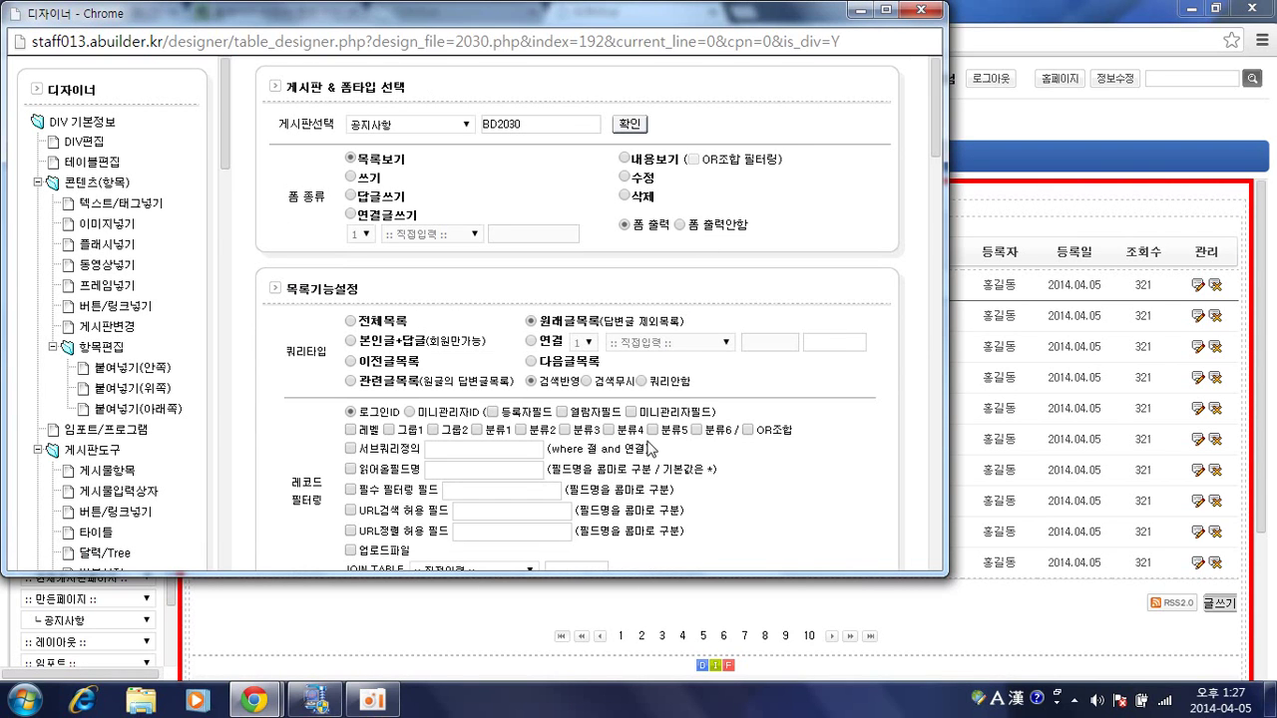
scroll(677, 322, down, 1)
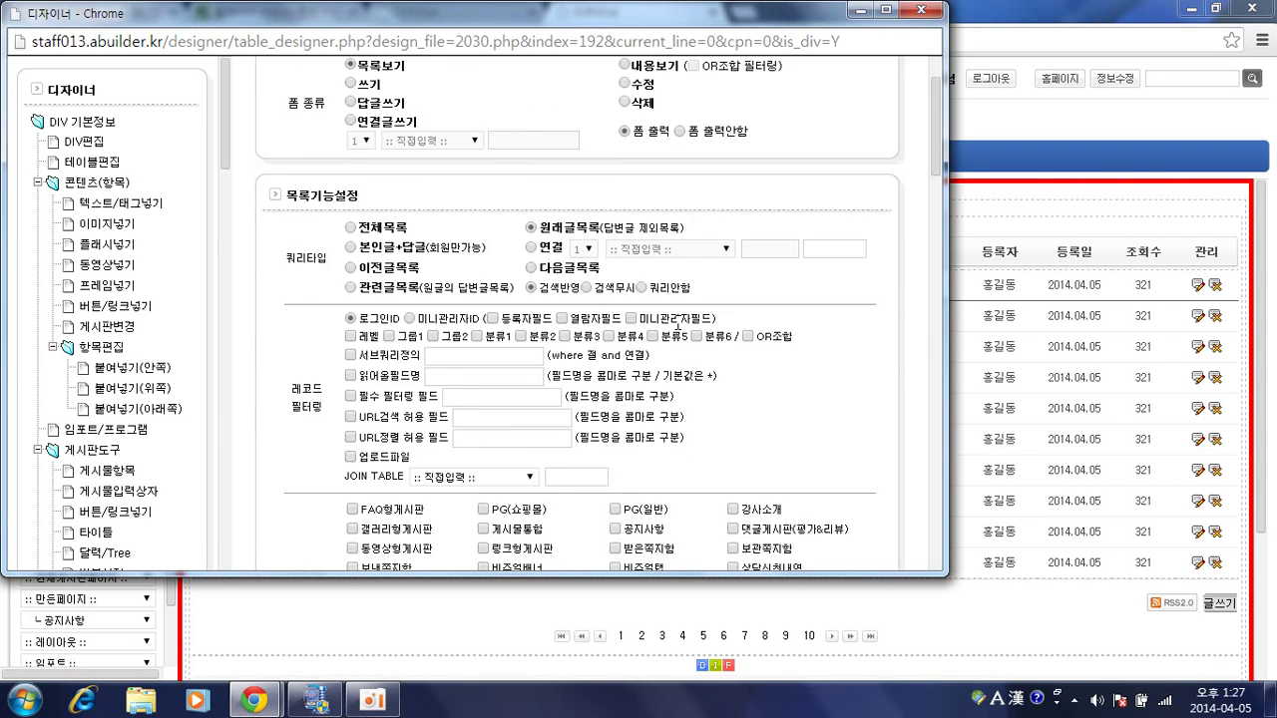
scroll(677, 321, up, 1)
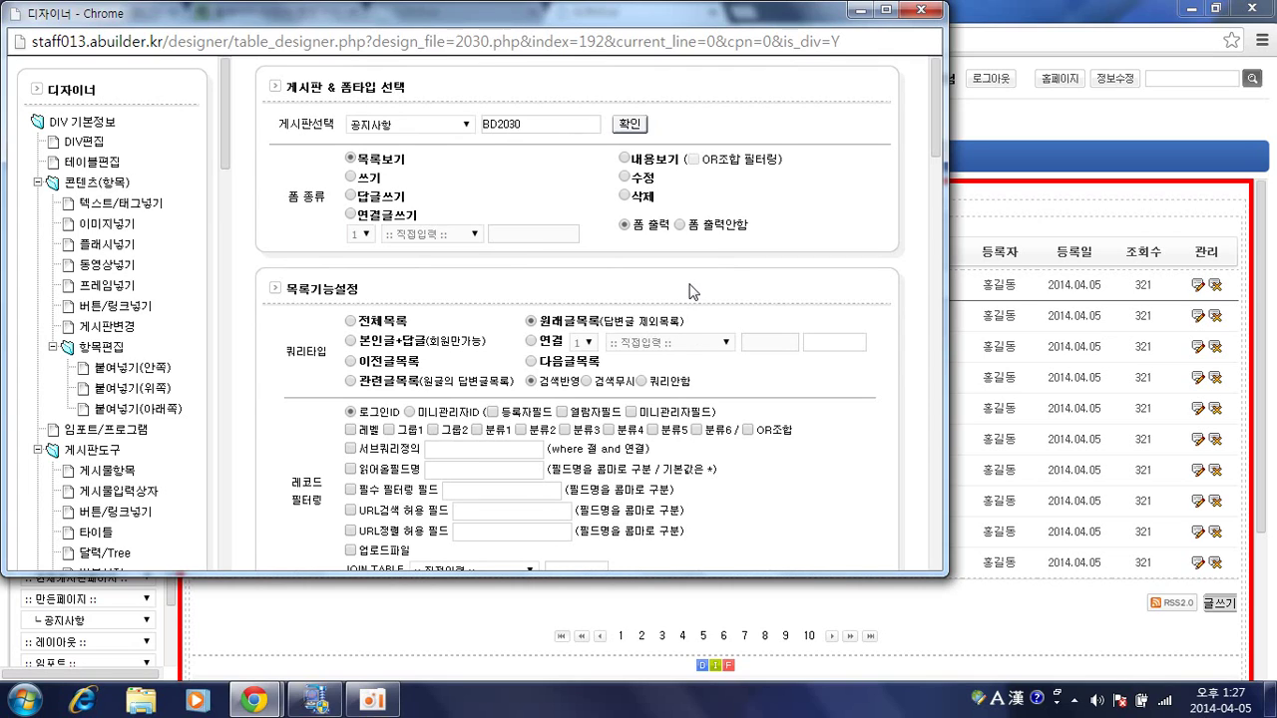
click(922, 13)
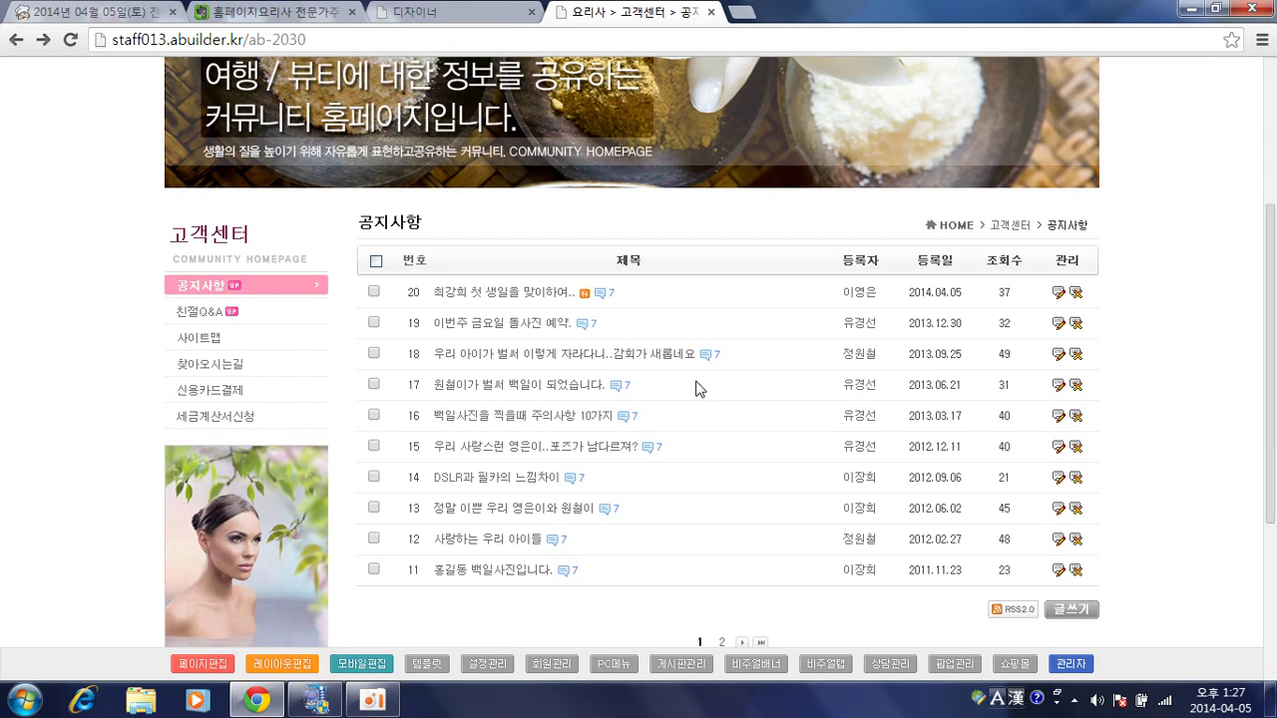
click(1063, 664)
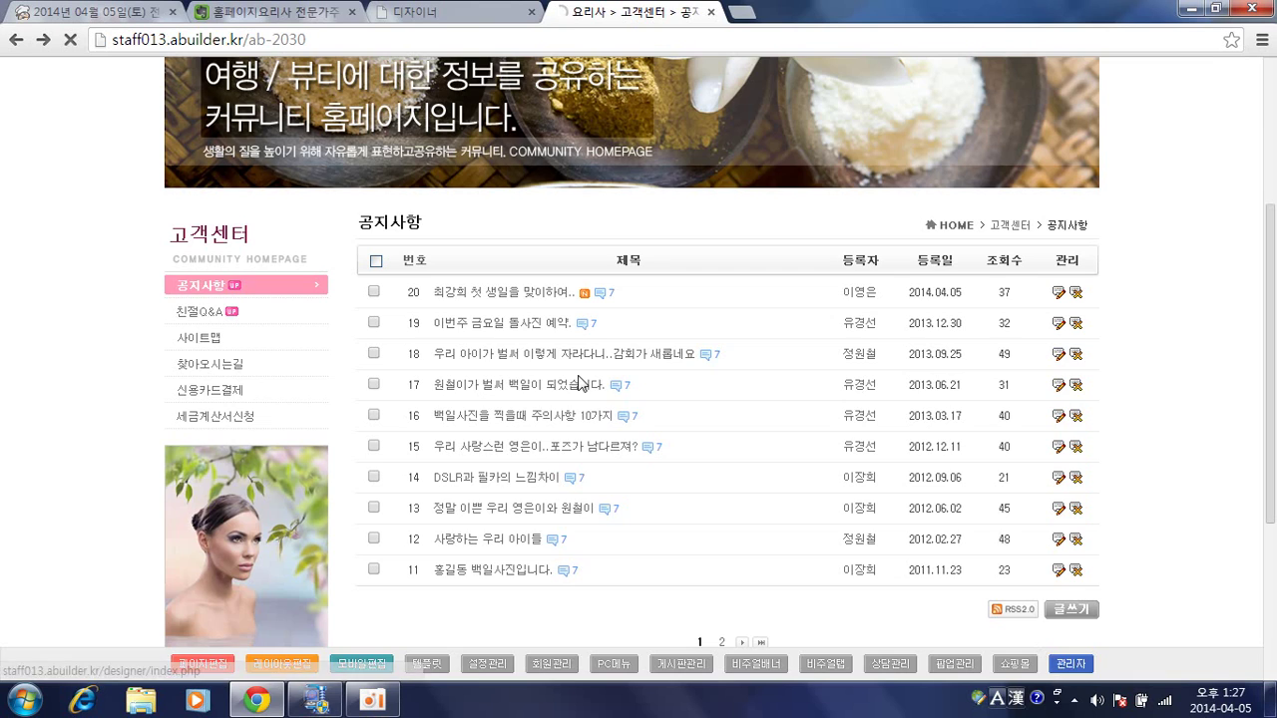
Filter 페이지관리's 전체페이지 list to the 250 게시판 pages and browse them.
mouse_move(276, 128)
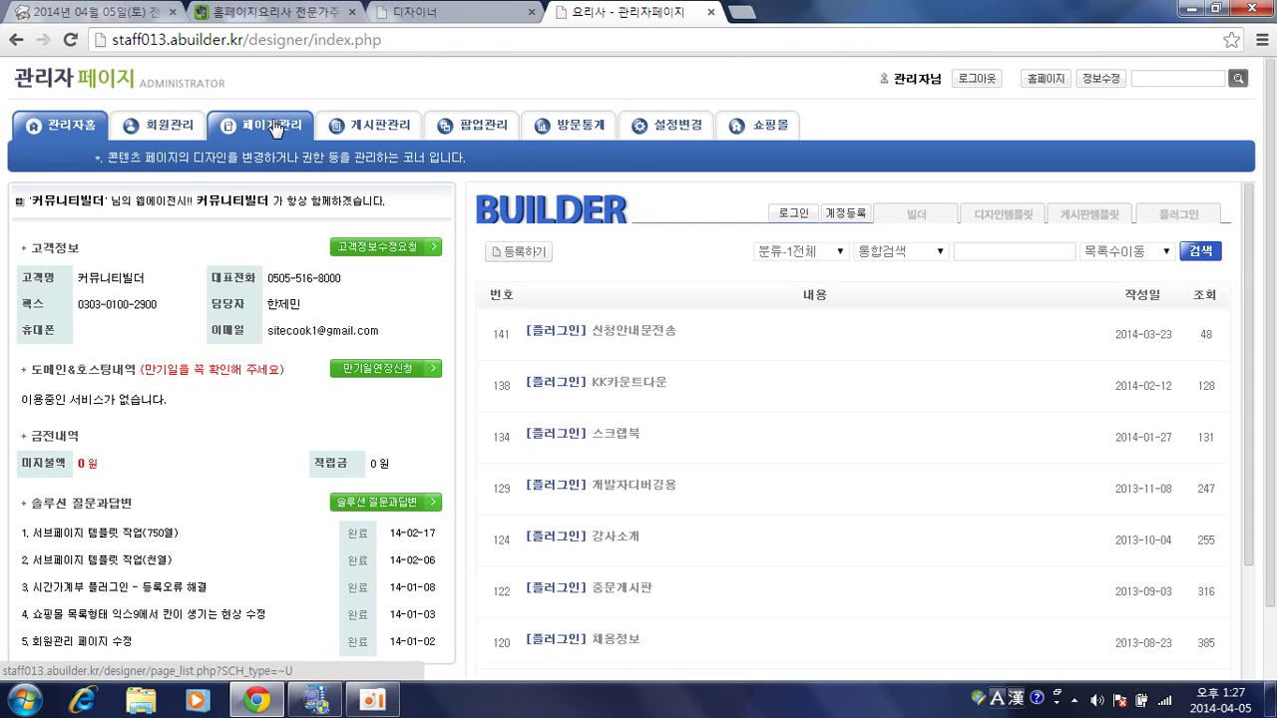
click(276, 128)
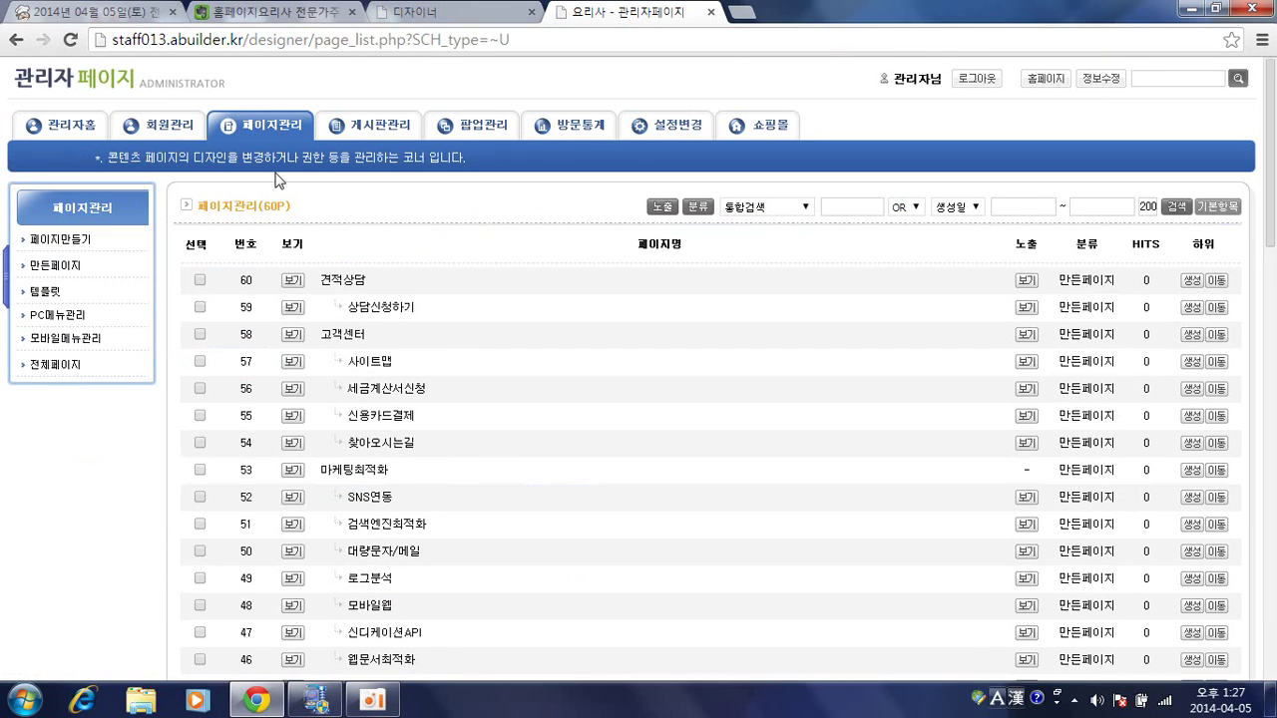
click(60, 369)
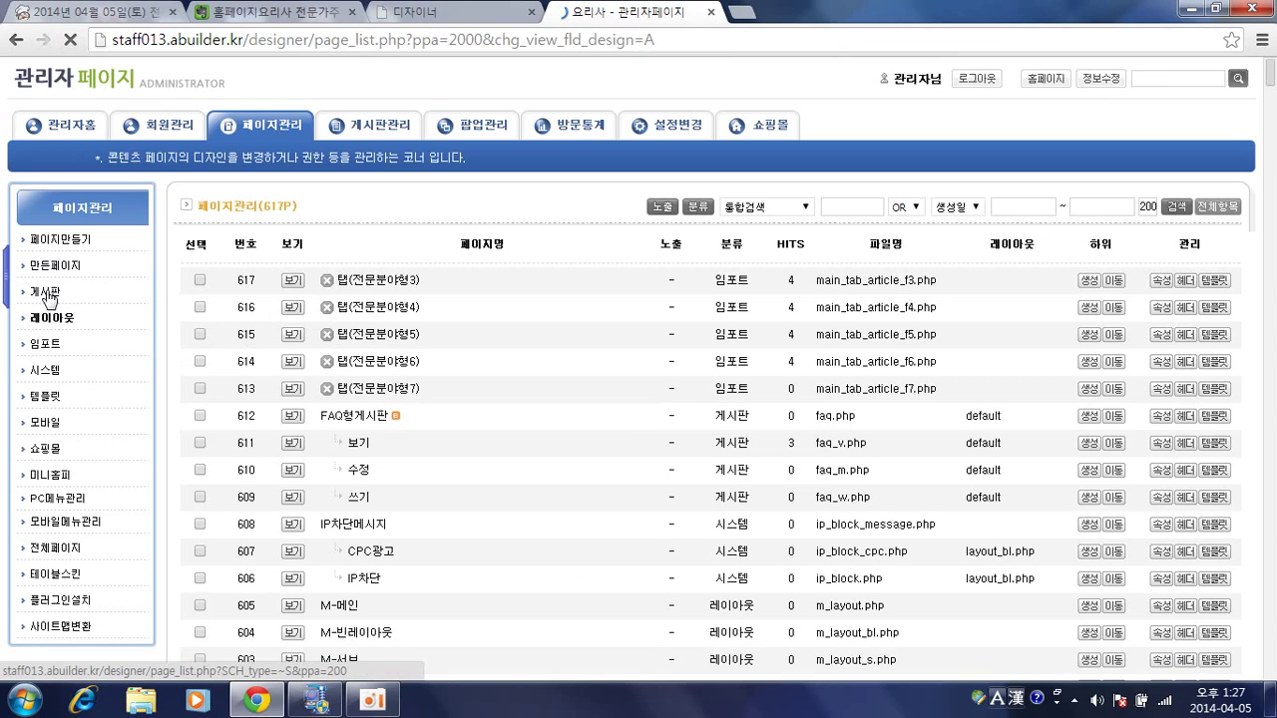
click(46, 295)
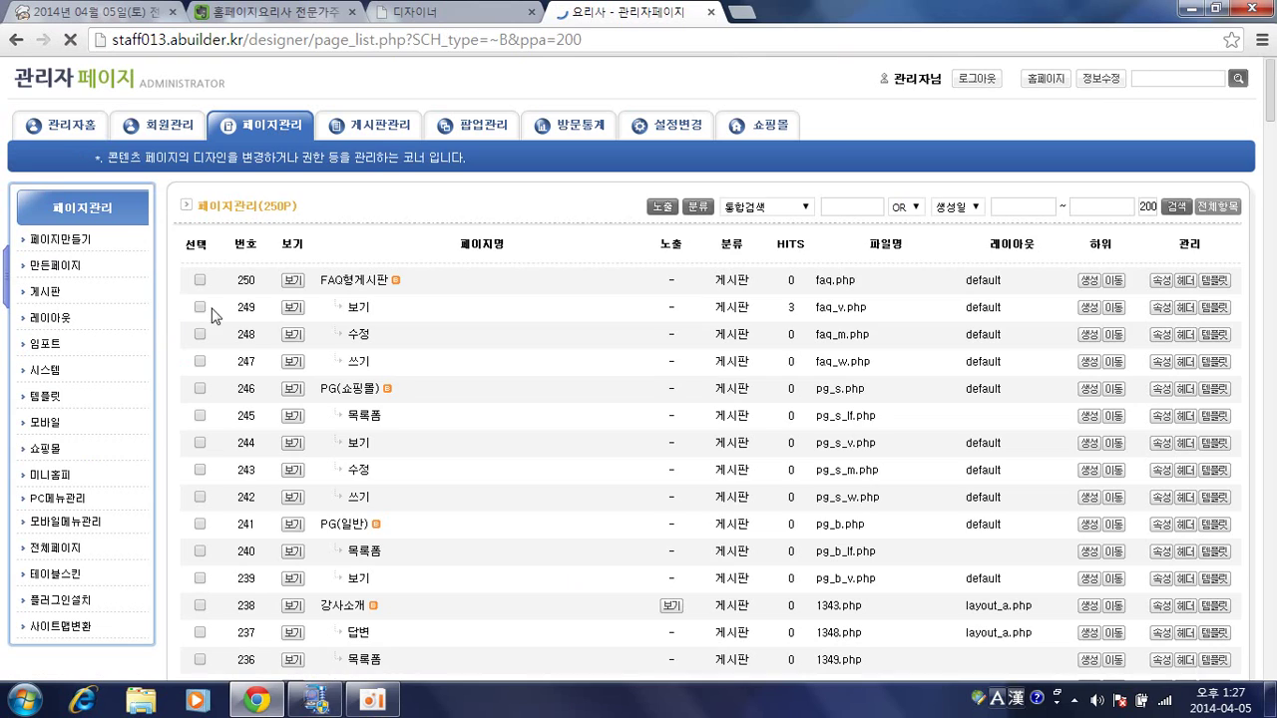
scroll(511, 315, down, 6)
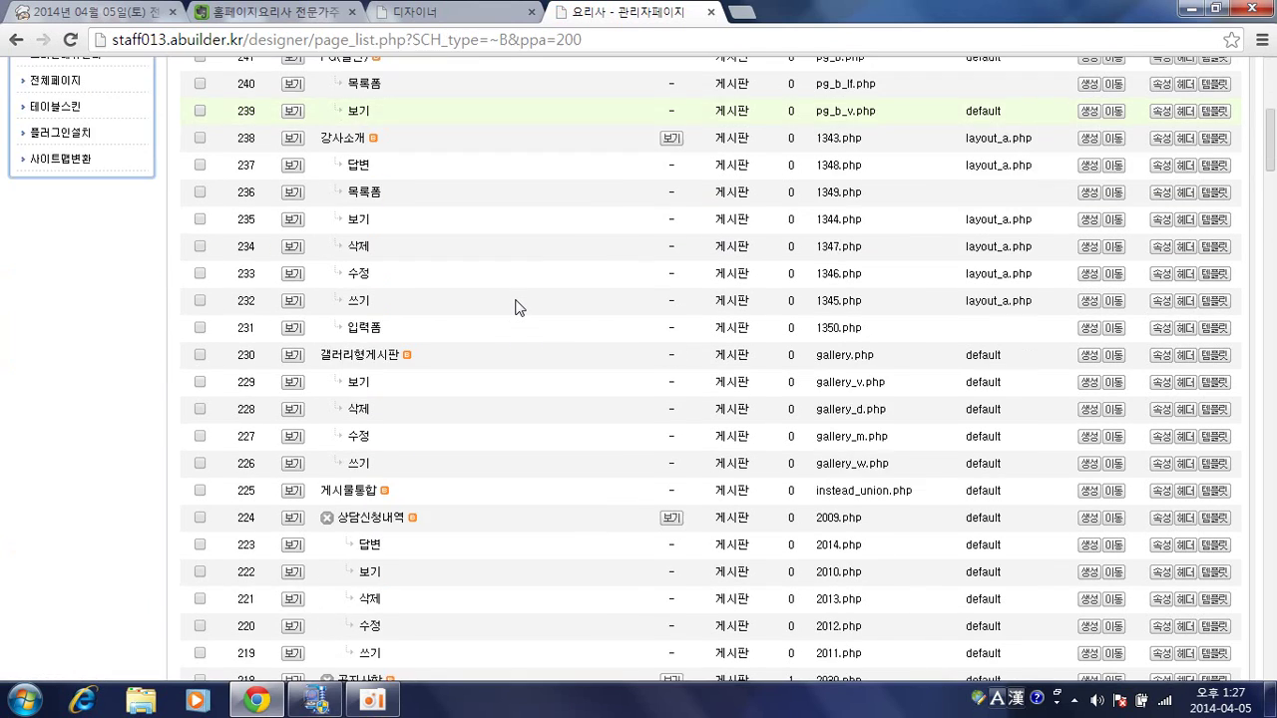
scroll(517, 308, down, 5)
scroll(517, 307, up, 5)
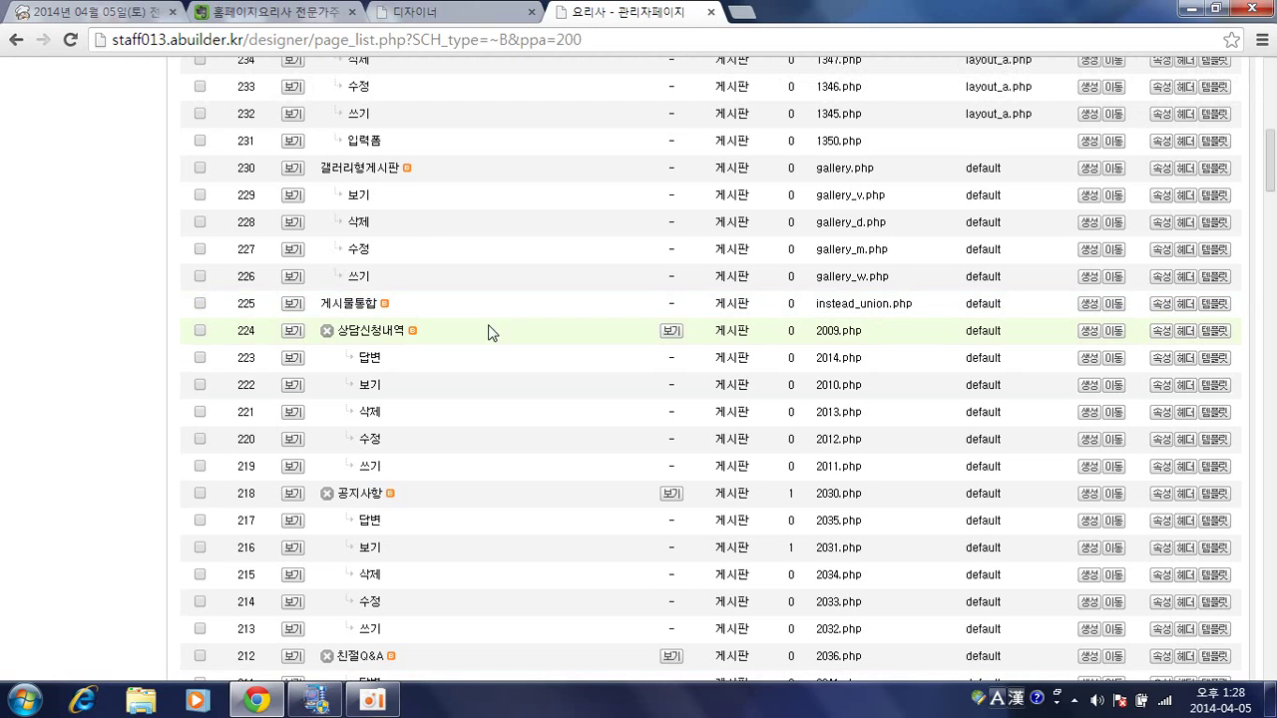
scroll(488, 334, down, 1)
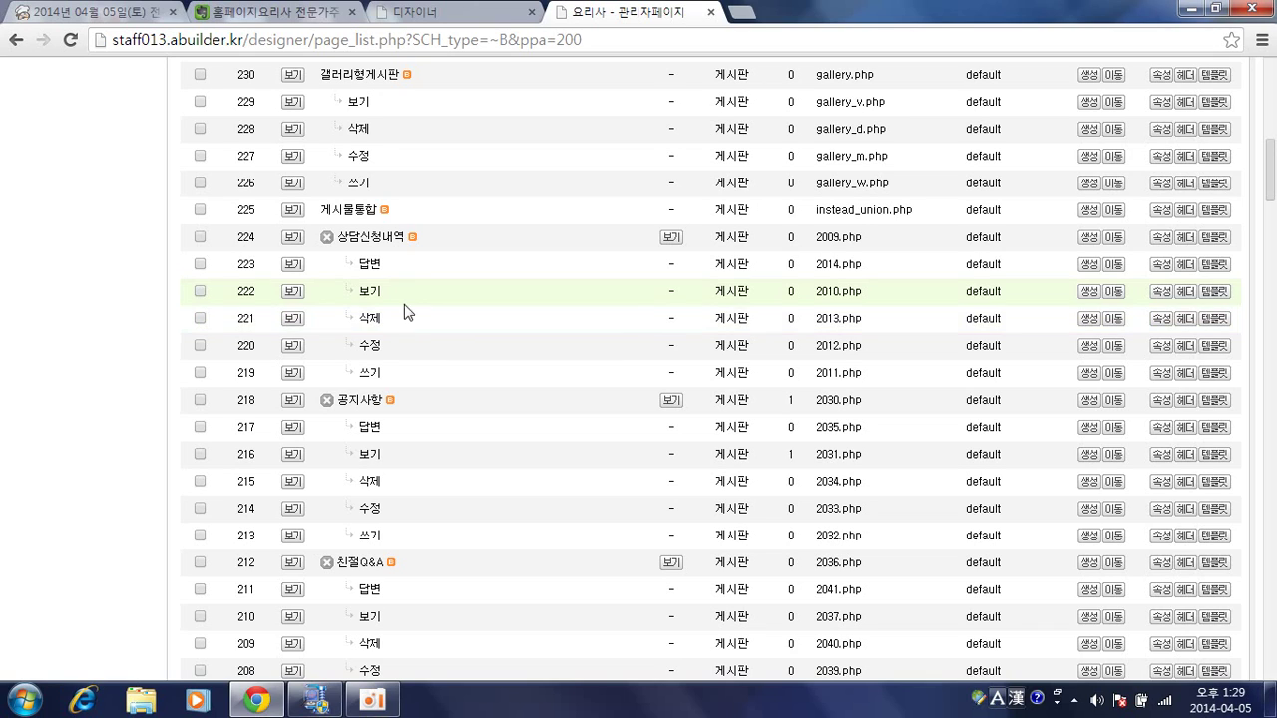
Load the 상담신청내역 쓰기 page 2011.php and review its 게시판변경 board settings before closing them.
click(377, 371)
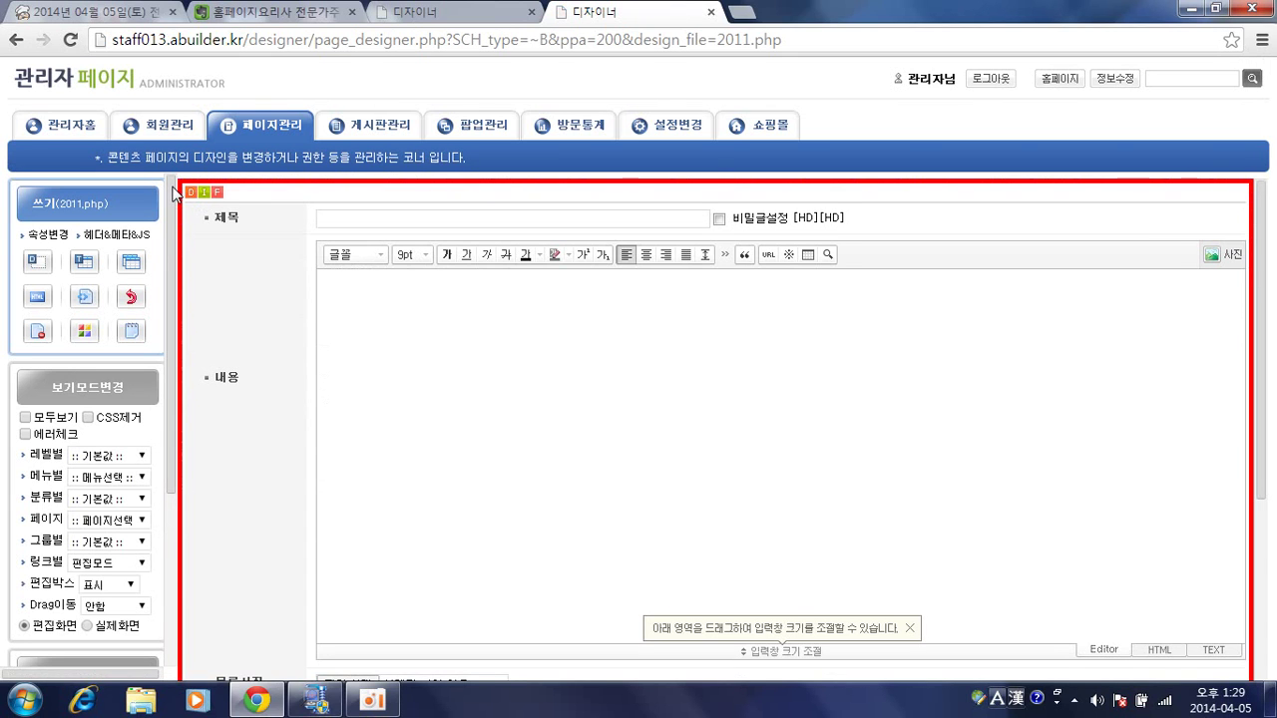
click(188, 193)
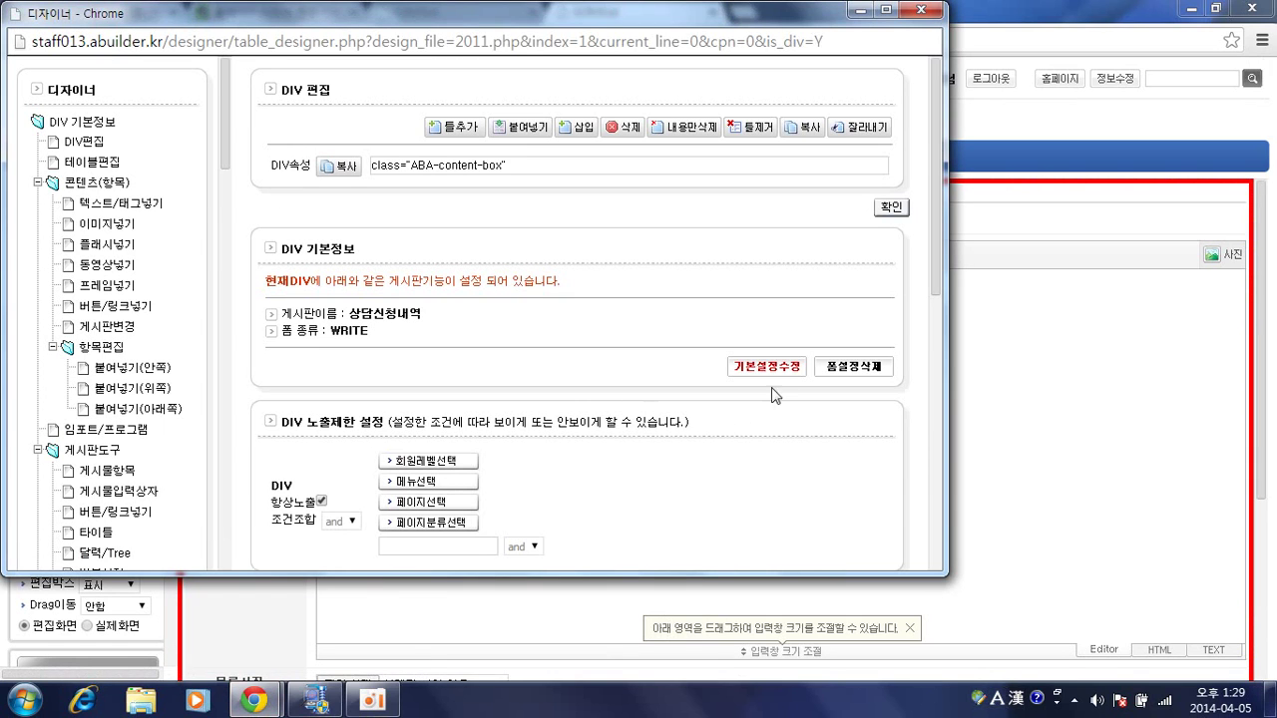
click(776, 369)
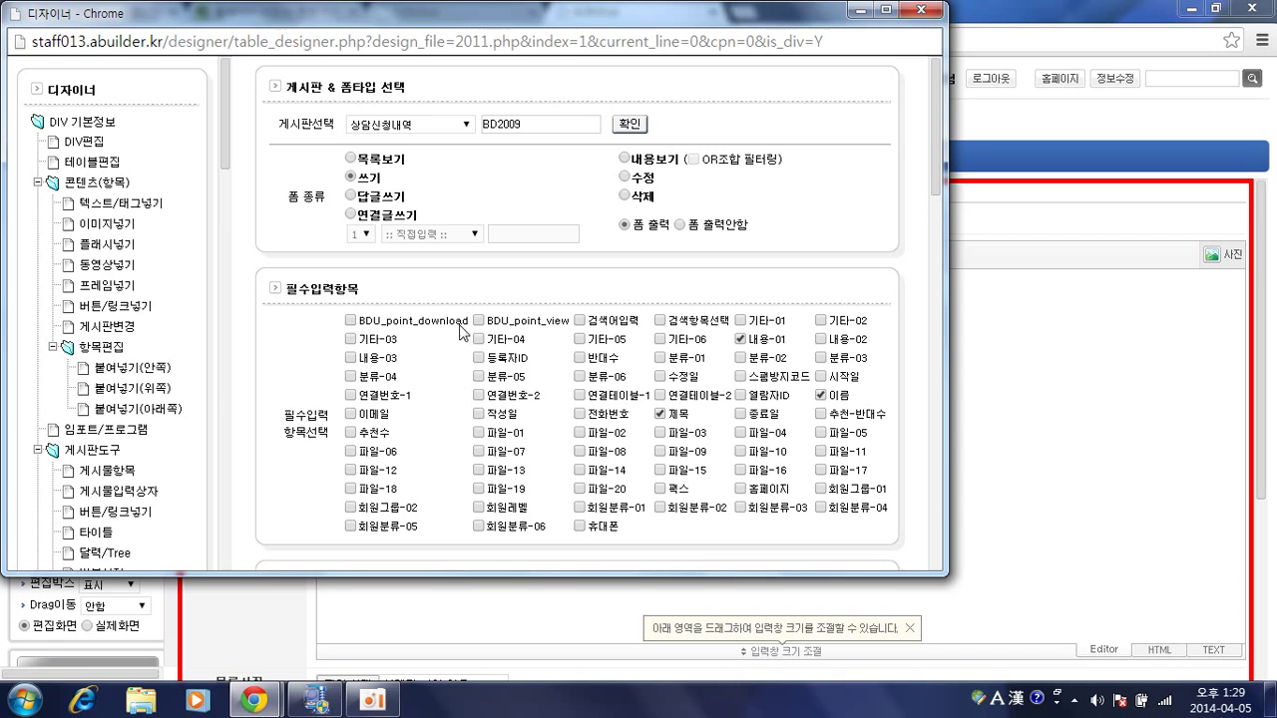
scroll(496, 291, down, 4)
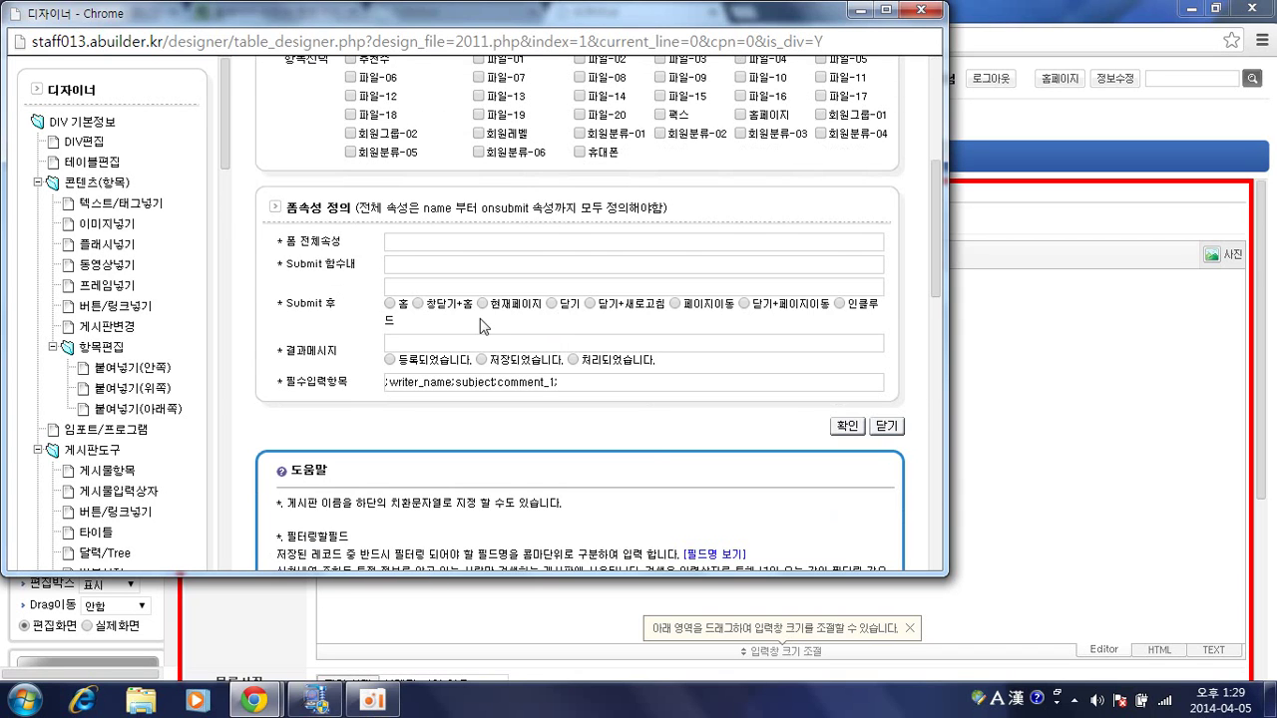
scroll(564, 381, up, 4)
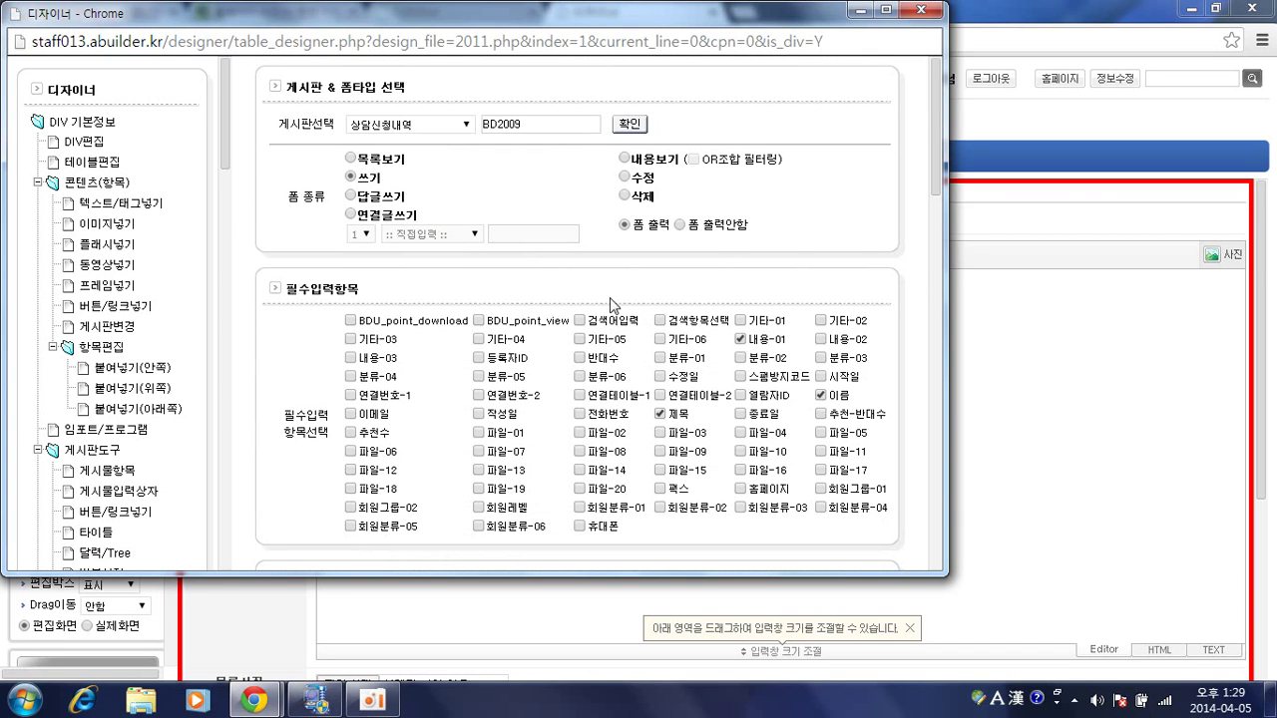
click(929, 9)
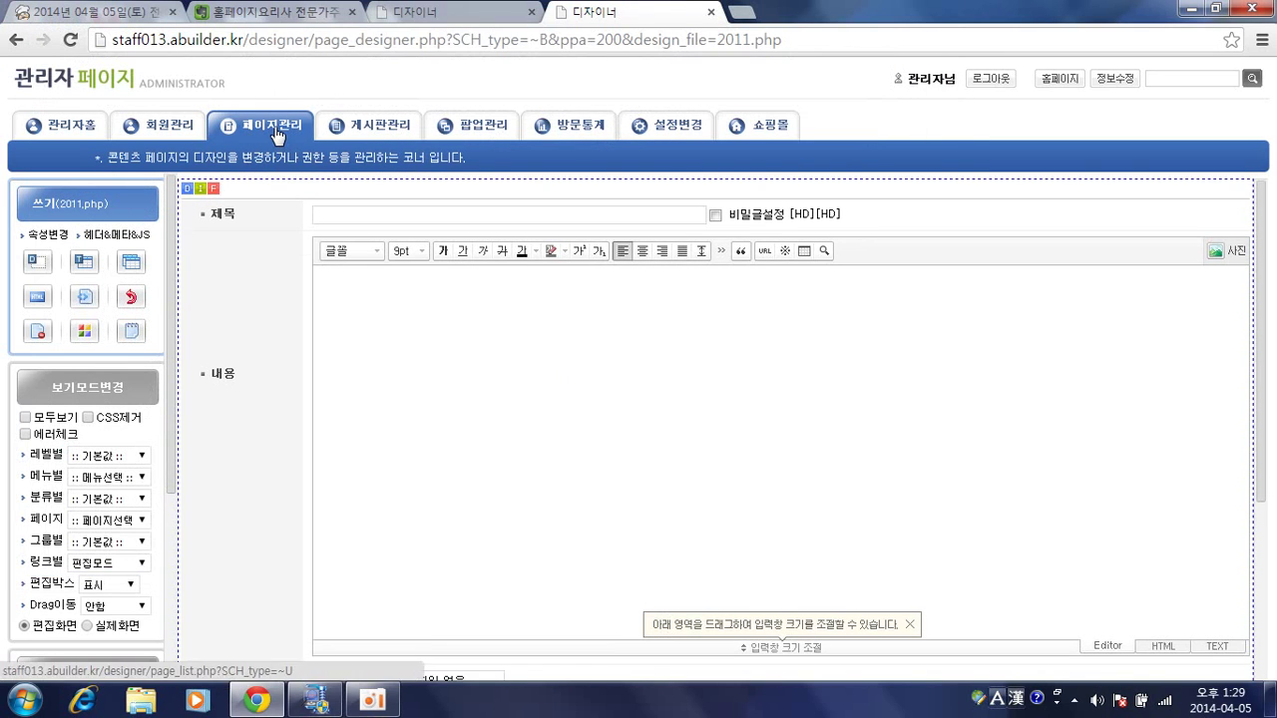
Show the community homepage and browse its 최신캐스트, 미용소식지 and 유머게시판 widgets.
click(206, 88)
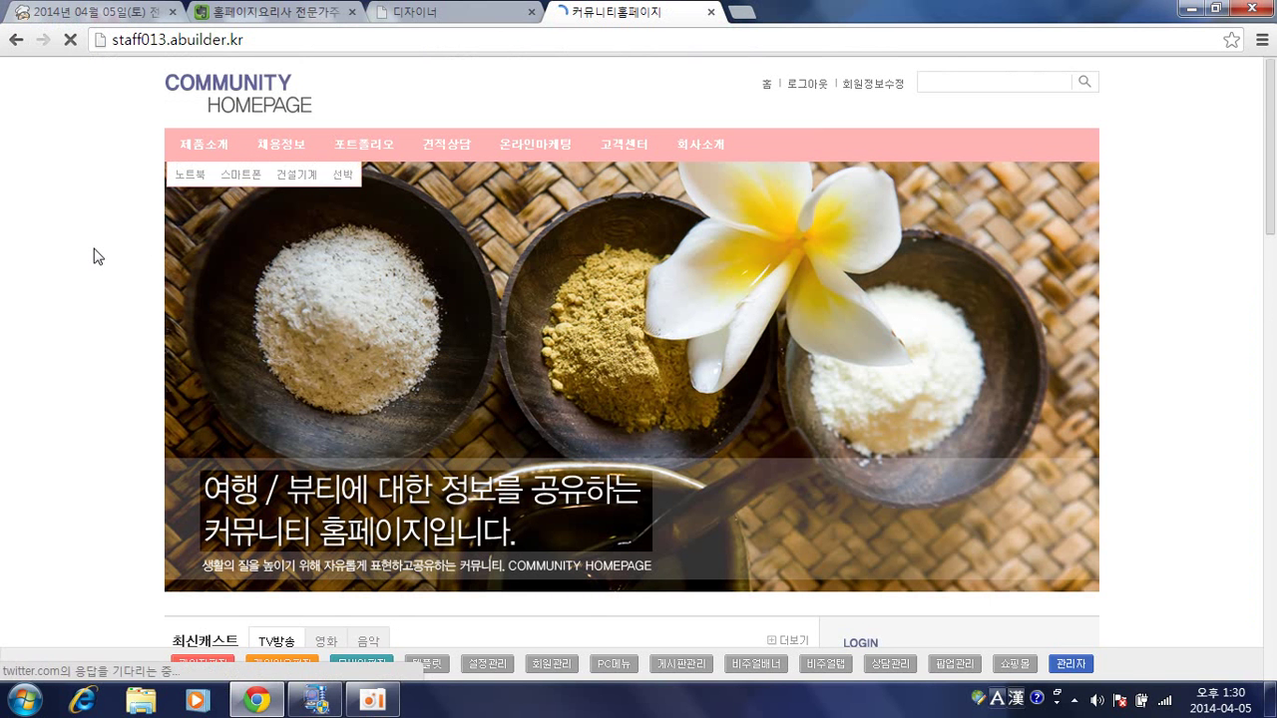
scroll(97, 258, down, 6)
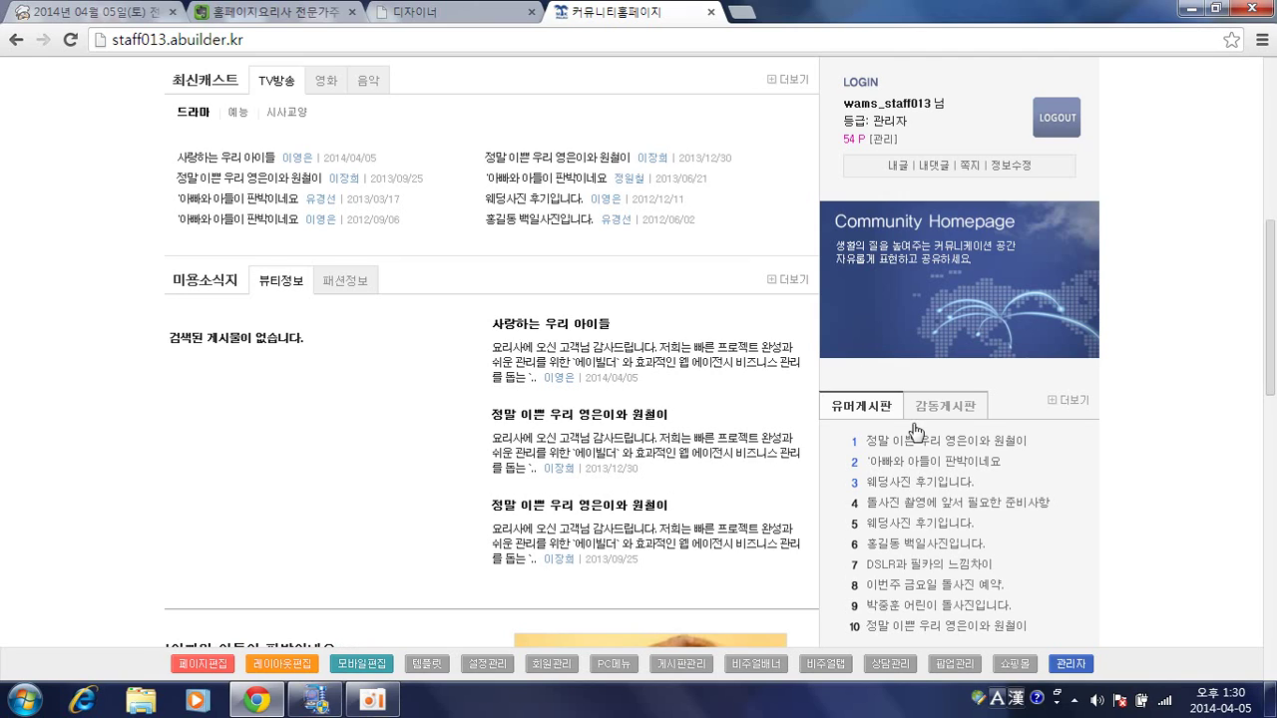
scroll(646, 446, up, 2)
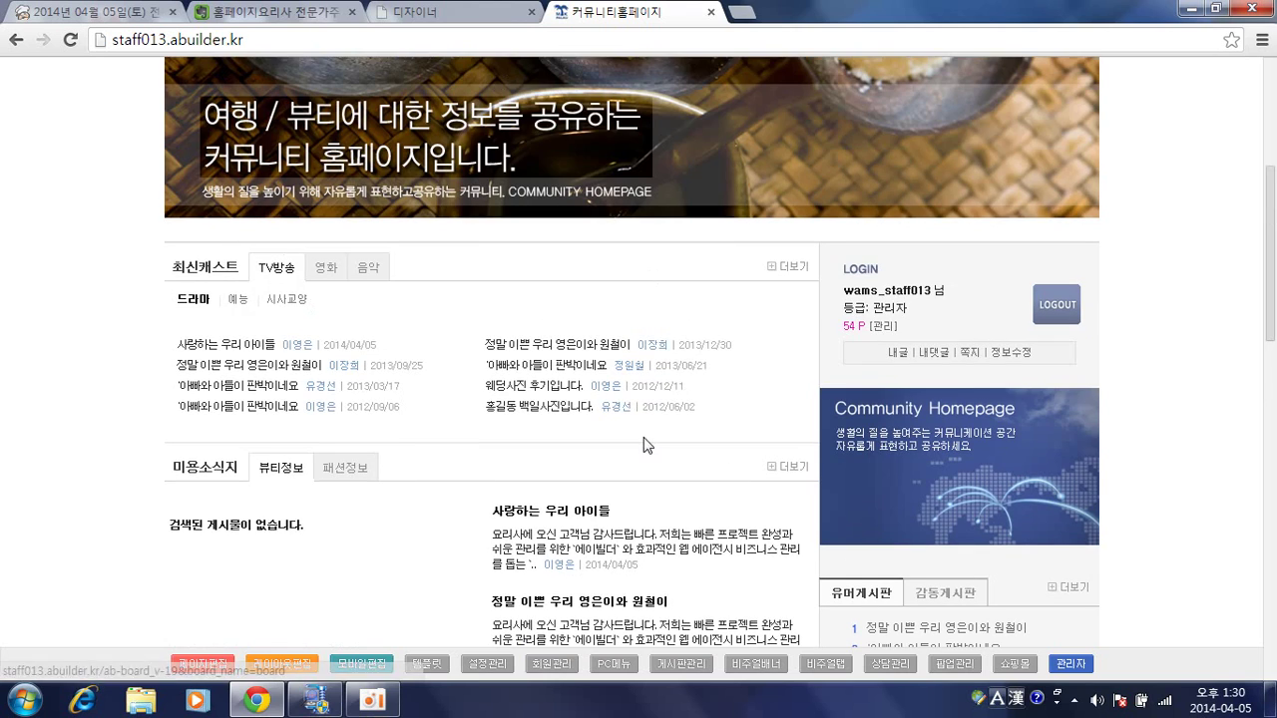
Load home.php into the page designer and scroll down to the 뷰티정보 gallery block.
click(202, 666)
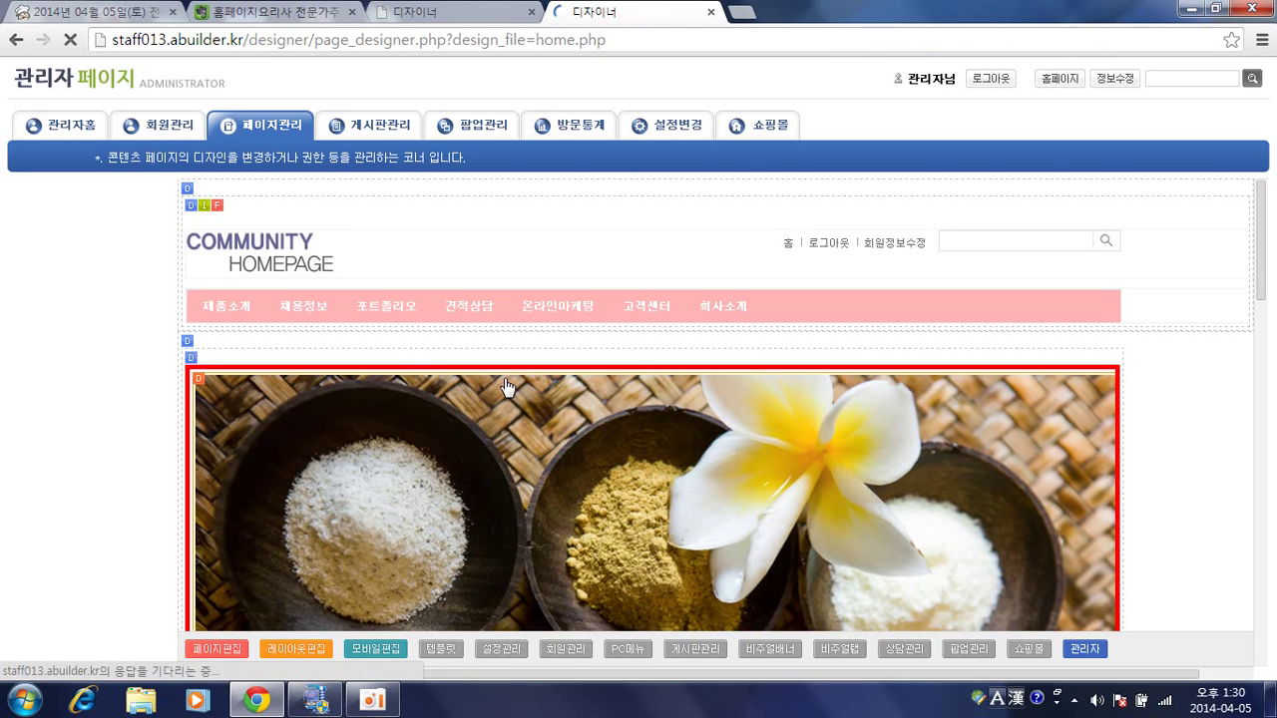
scroll(514, 329, down, 6)
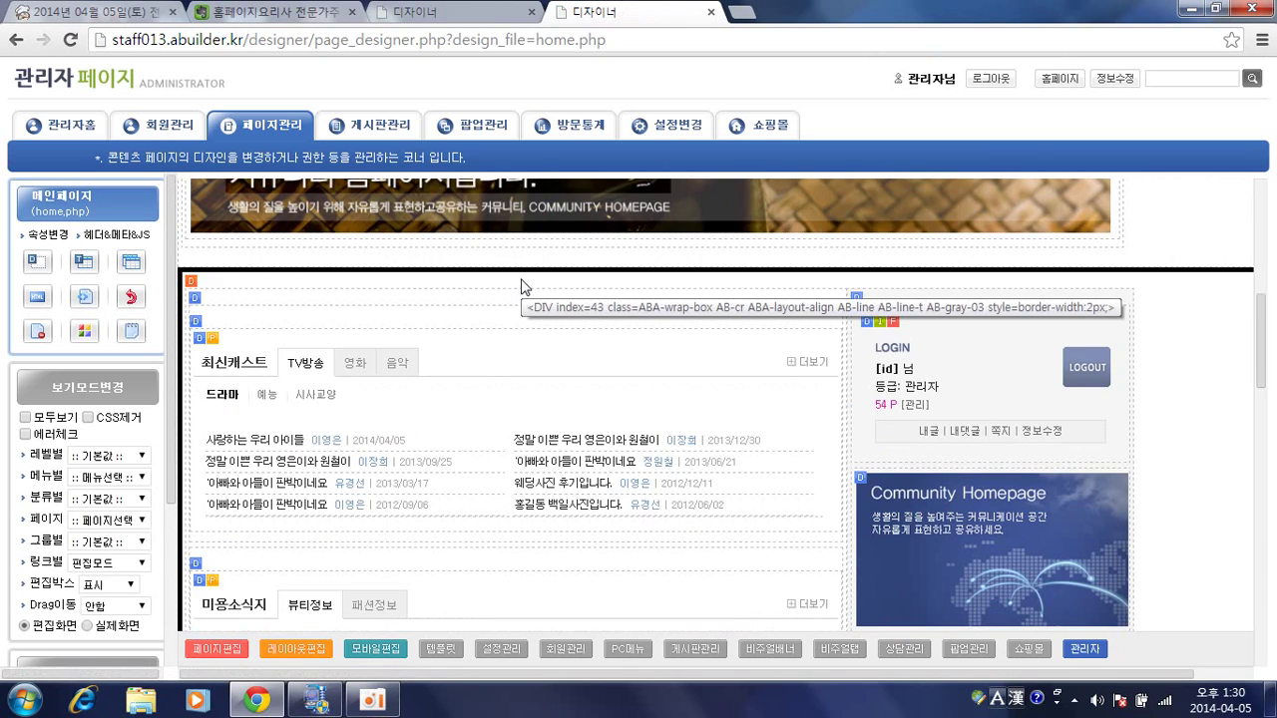
scroll(526, 319, down, 8)
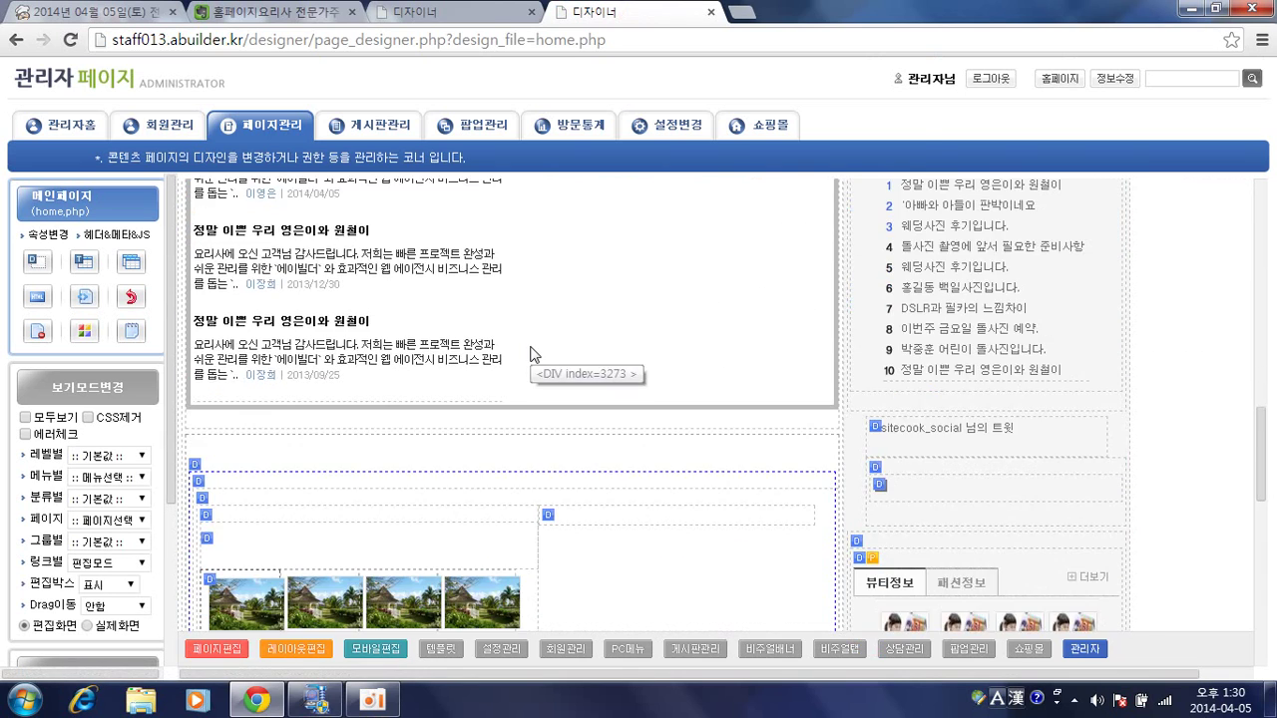
scroll(531, 355, down, 2)
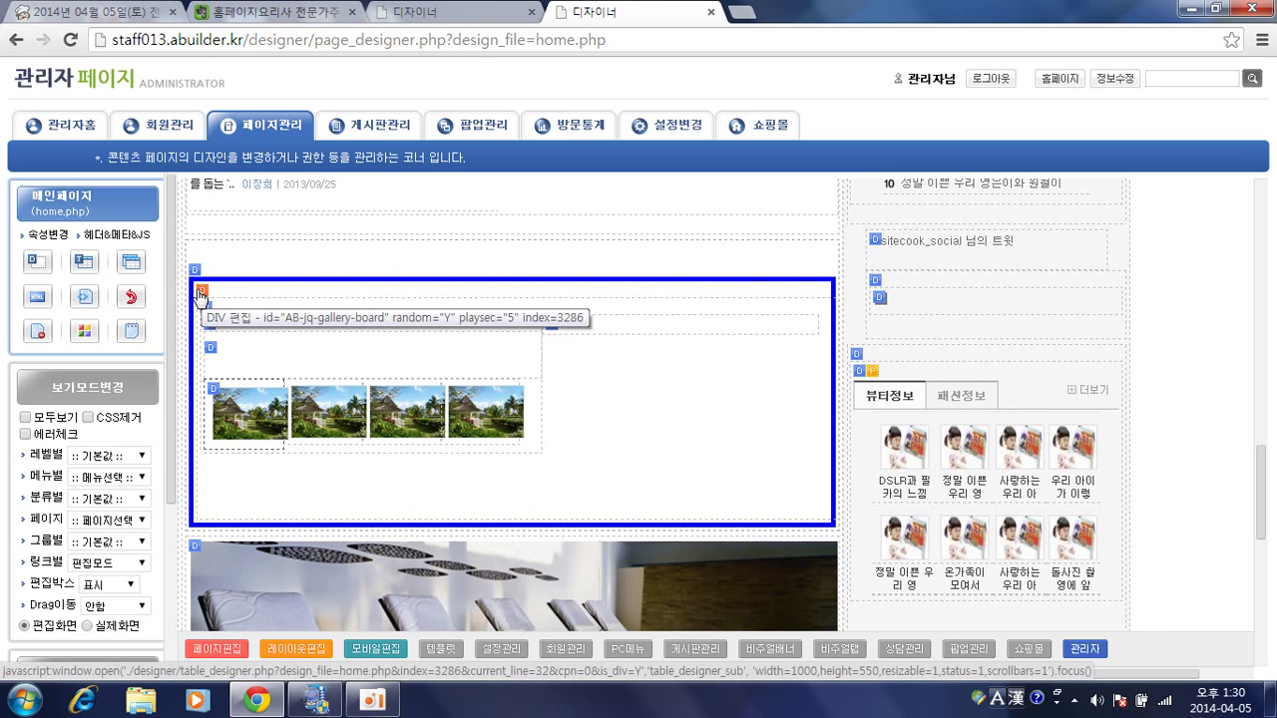
key(alt)
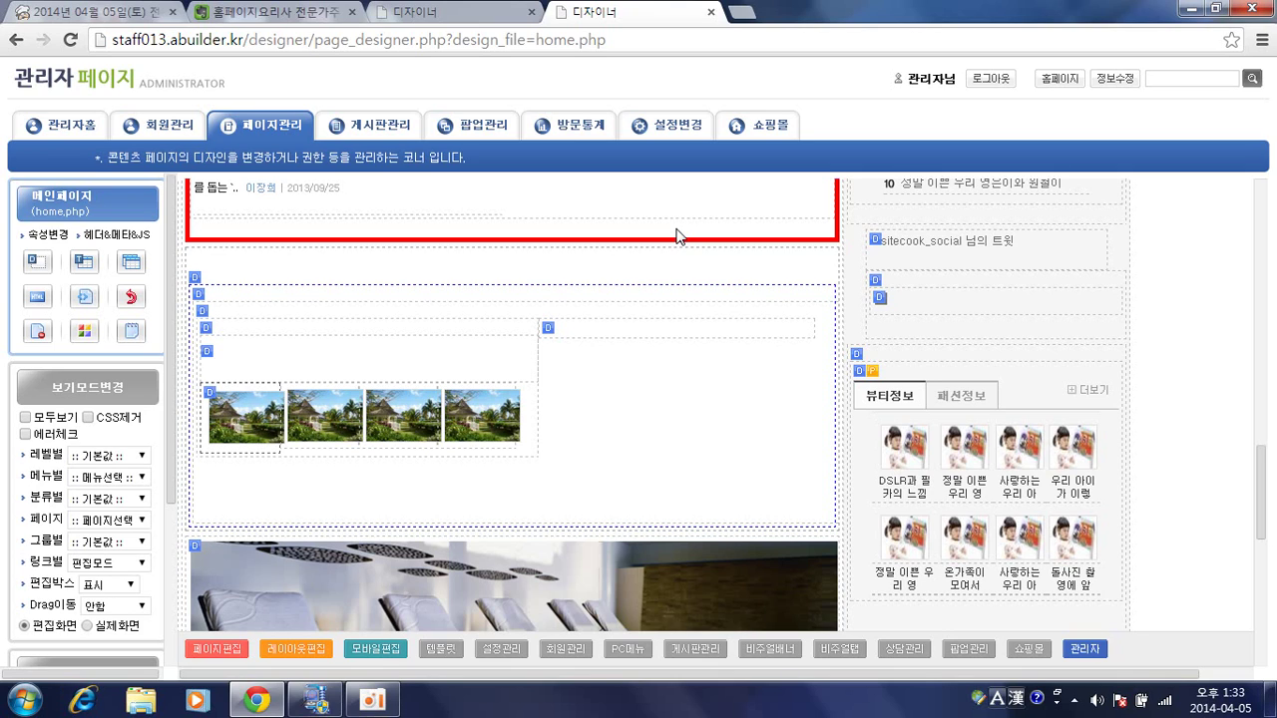
Return to the live community homepage and scroll down its post lists.
click(375, 126)
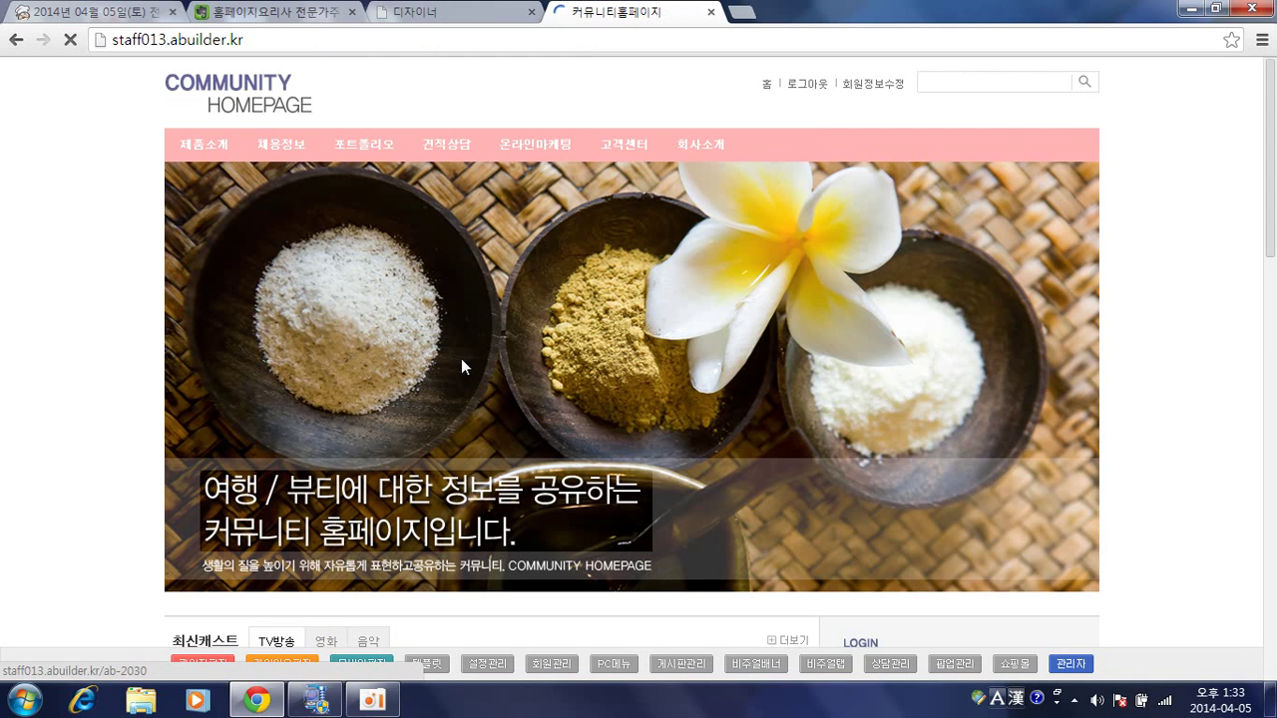
scroll(409, 404, down, 4)
scroll(409, 404, down, 2)
Read the 일반형게시판 post '사랑하는 우리 아이들' through its comments and back to the top.
click(261, 159)
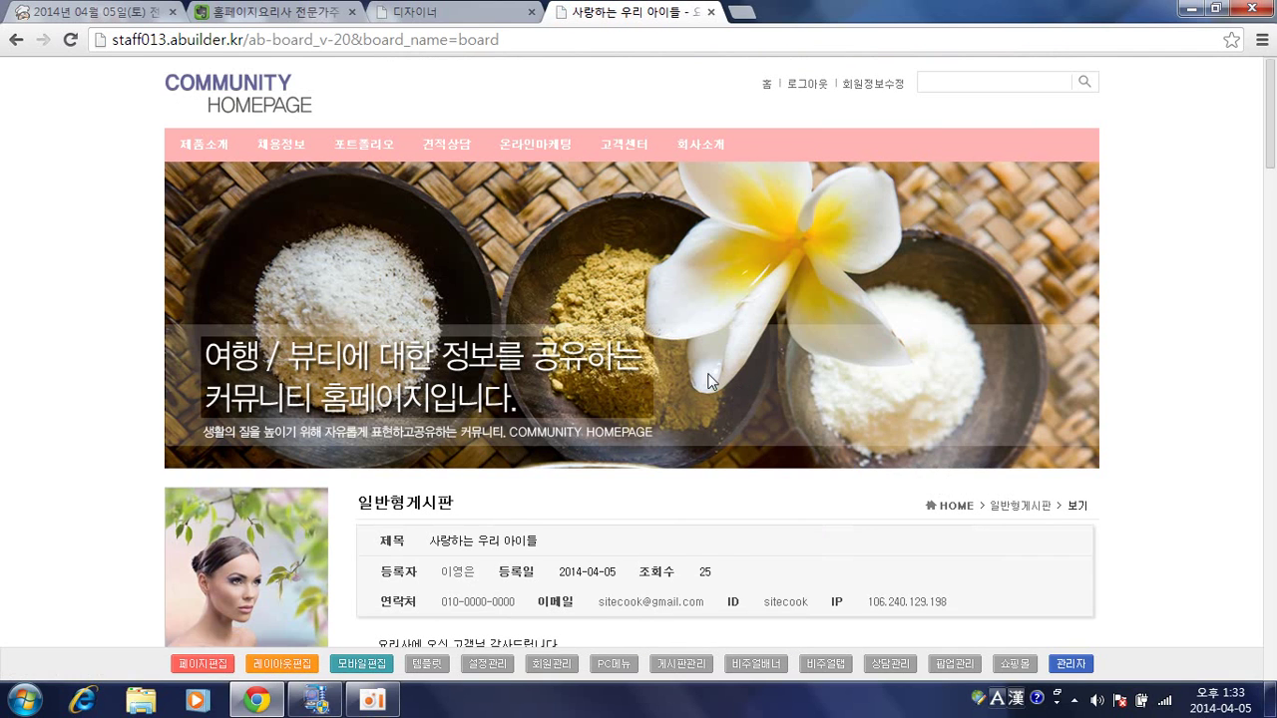
scroll(705, 382, down, 4)
scroll(814, 329, down, 10)
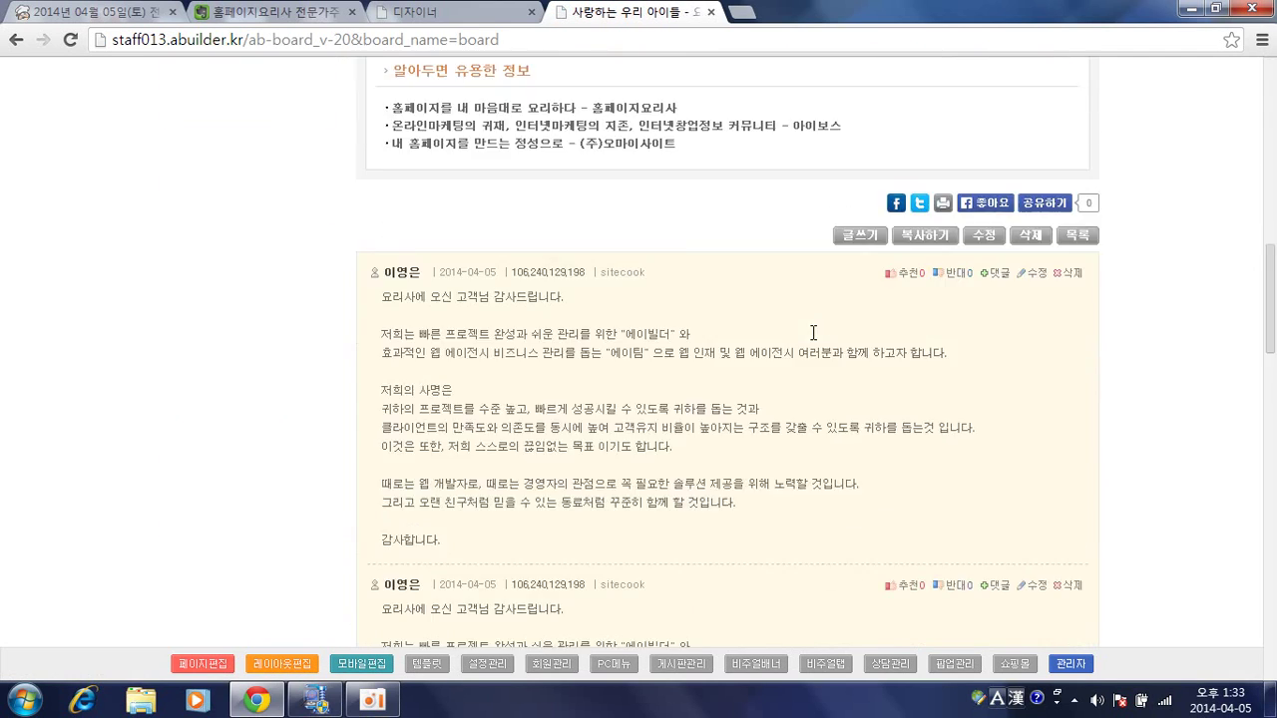
scroll(810, 342, down, 8)
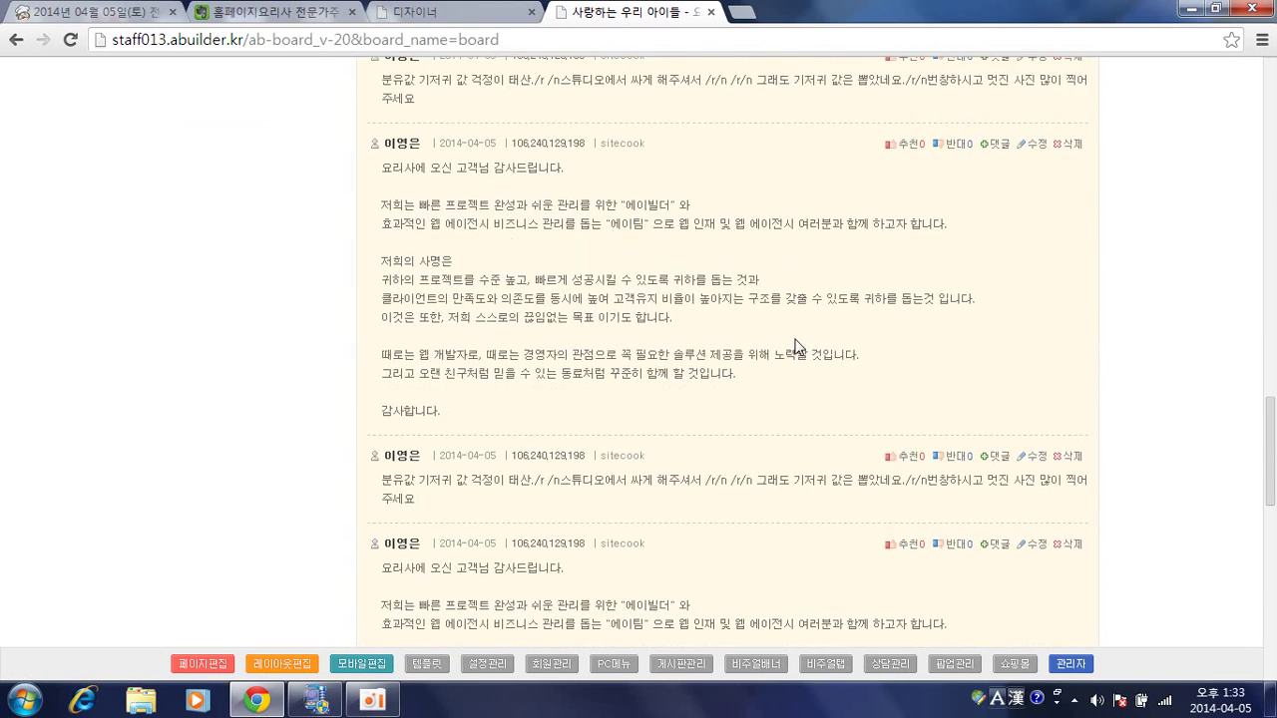
scroll(770, 352, down, 3)
scroll(770, 348, up, 2)
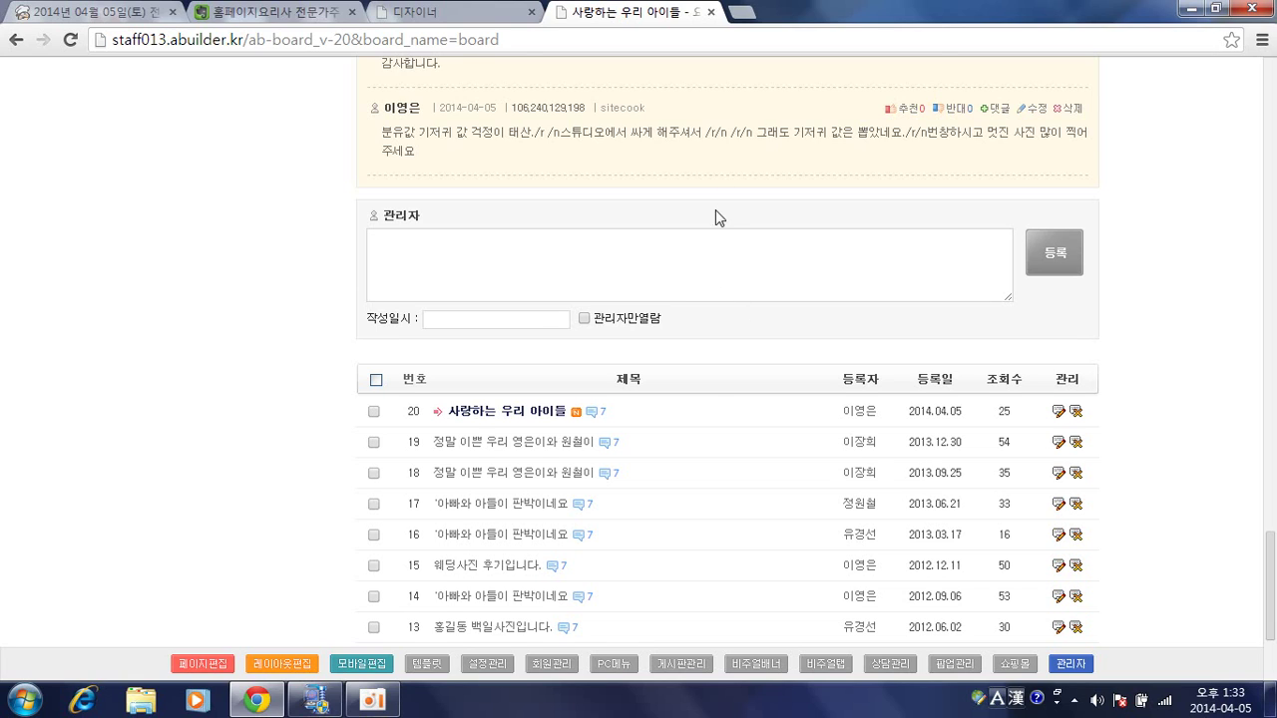
scroll(715, 211, up, 15)
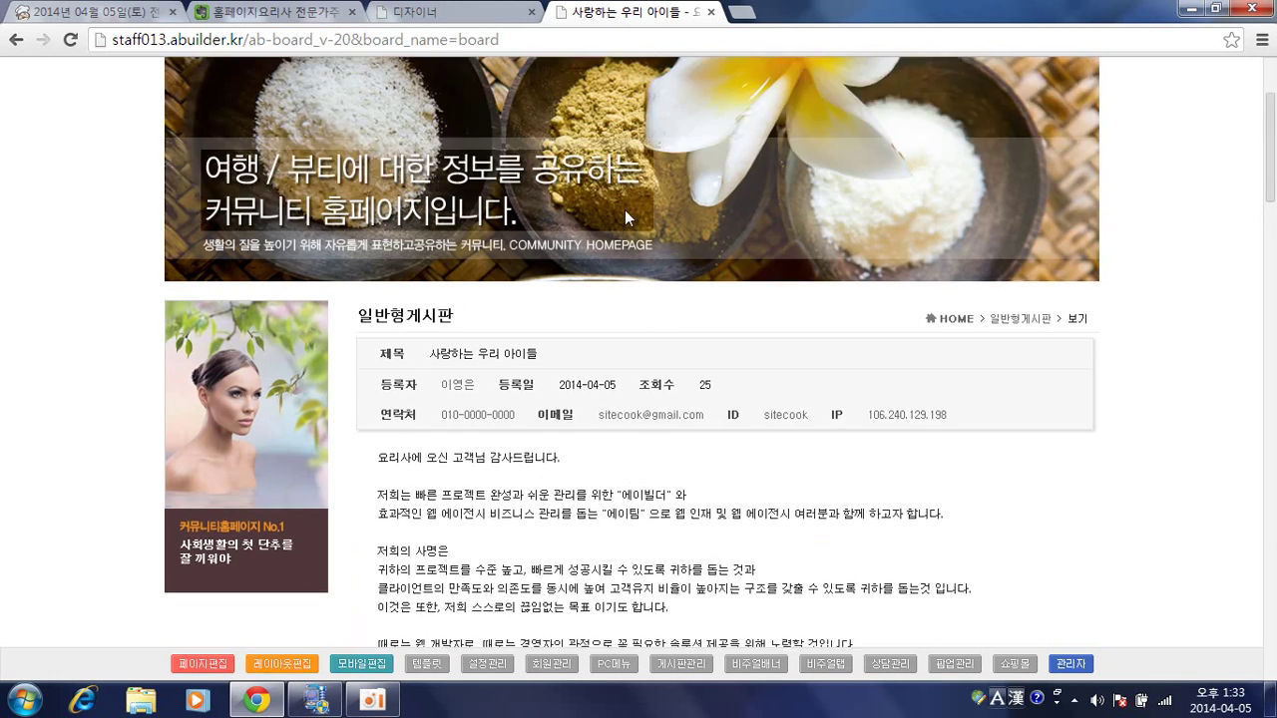
scroll(624, 209, up, 2)
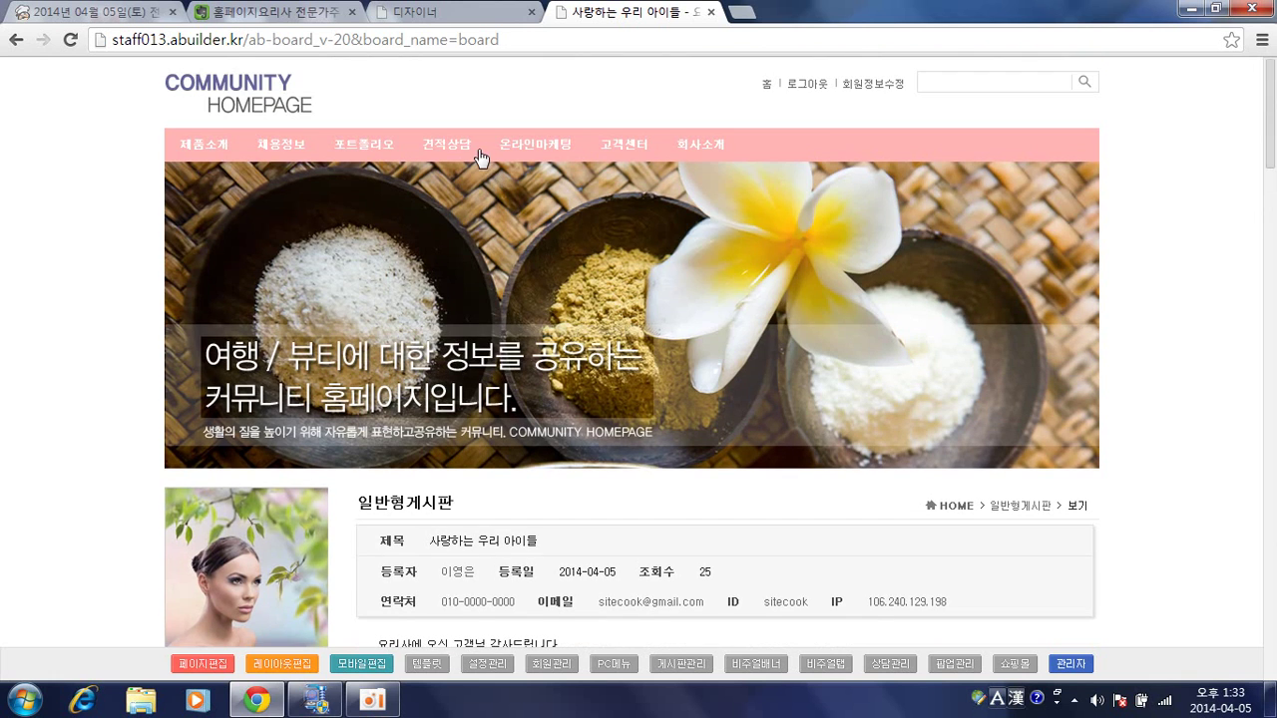
Open the 채용정보 job list and its 등록 form recruit_basic_w.php for a new posting.
click(290, 155)
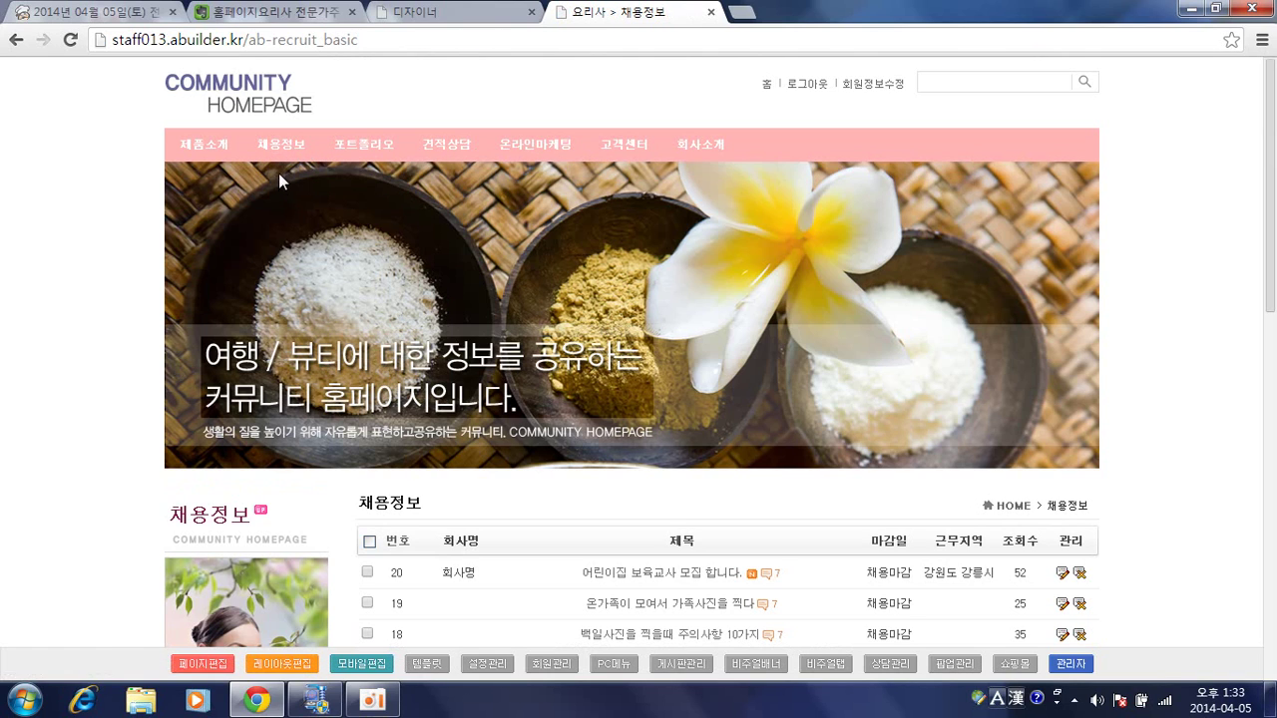
click(281, 145)
scroll(639, 423, down, 3)
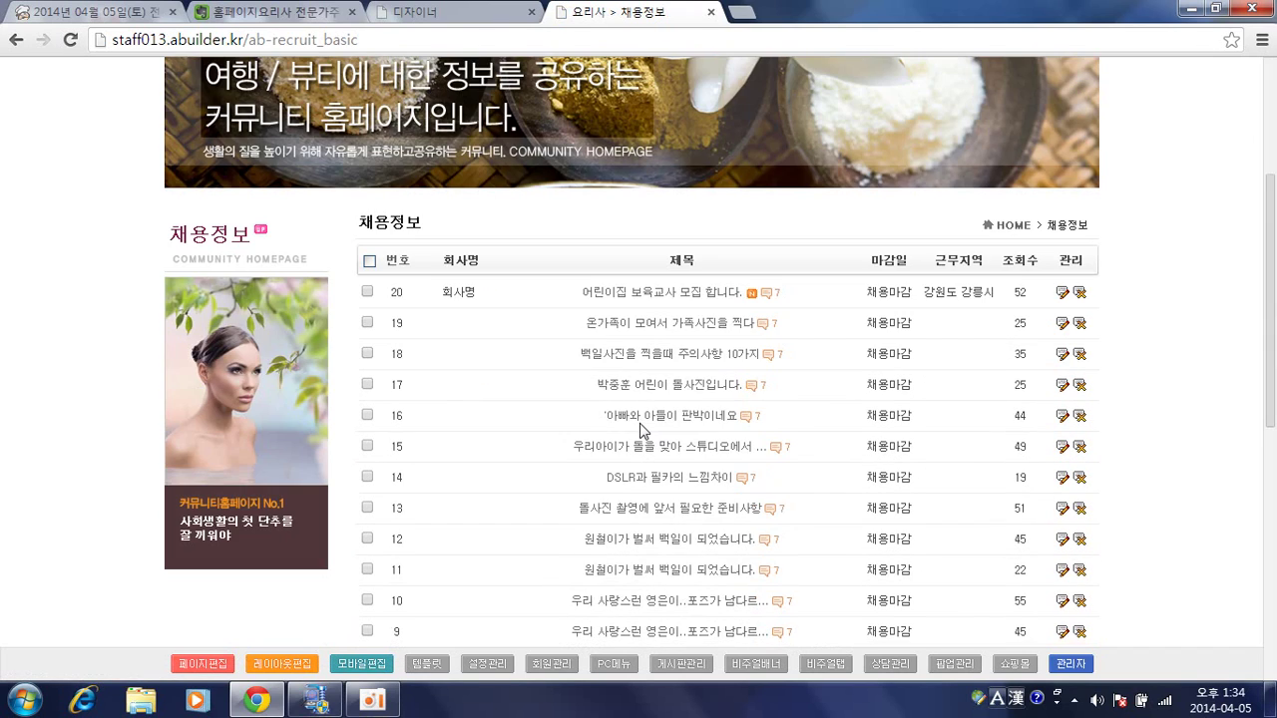
scroll(539, 330, down, 2)
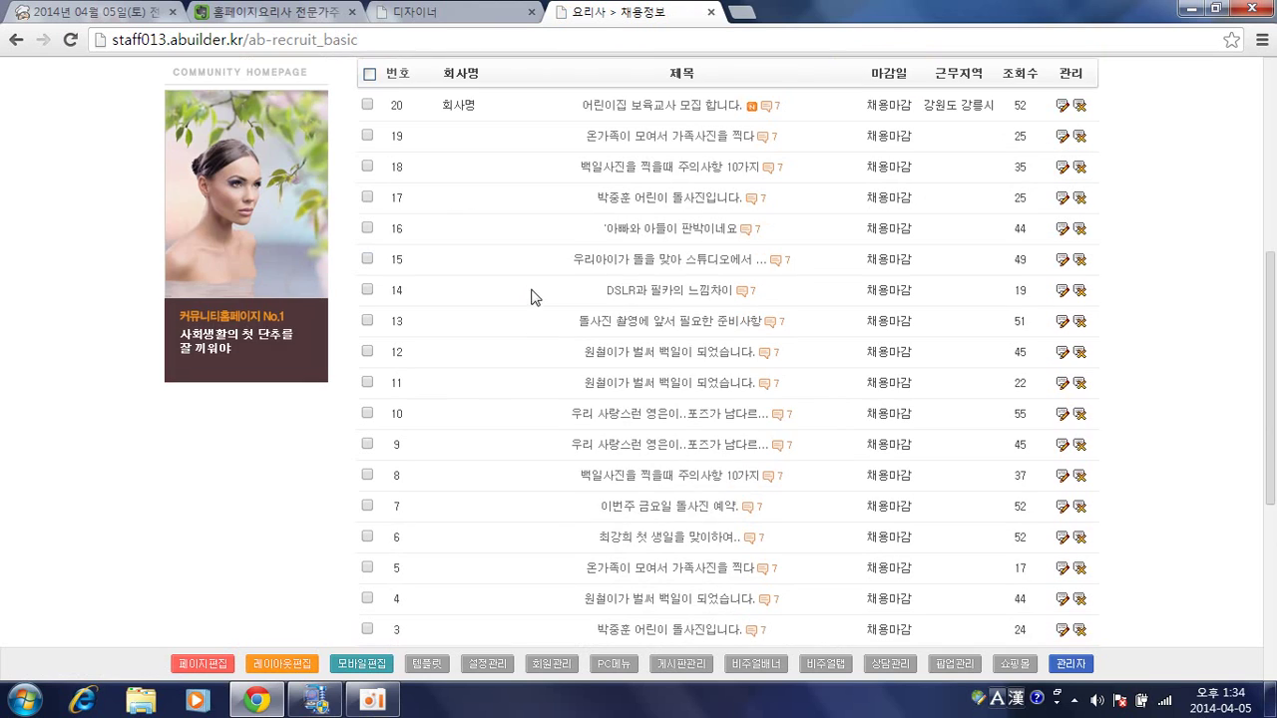
scroll(814, 351, down, 3)
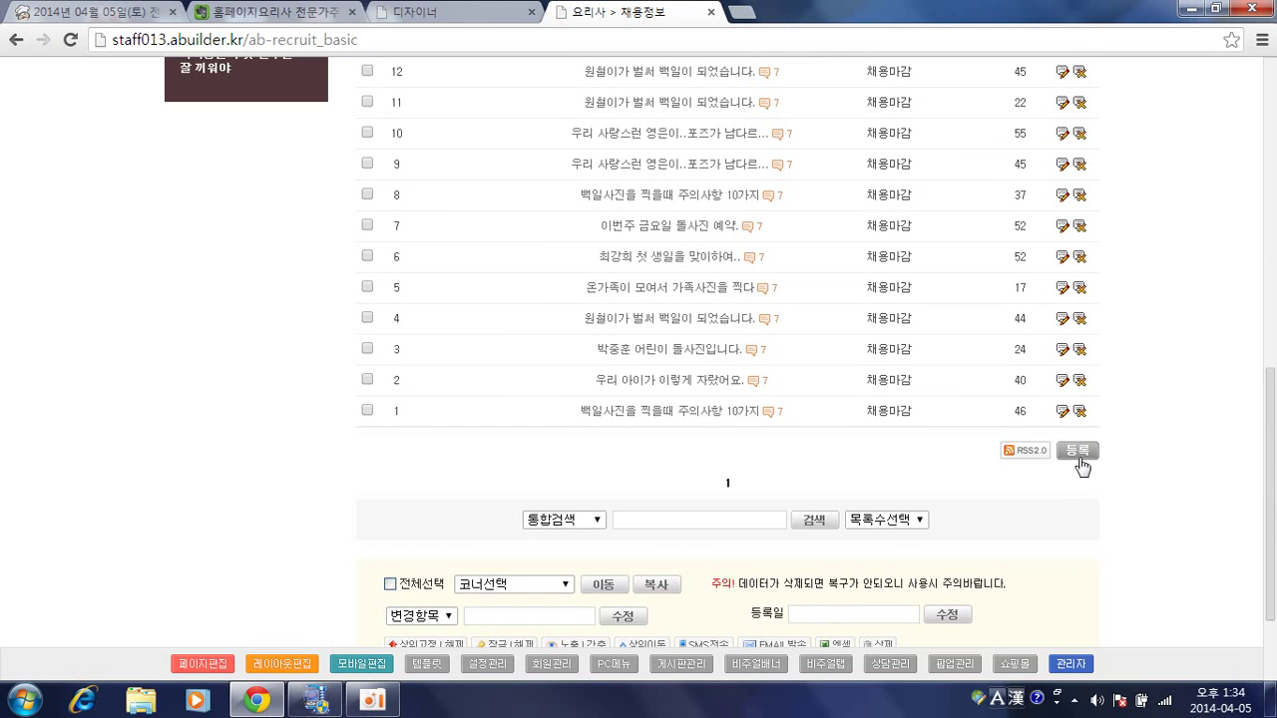
click(1079, 455)
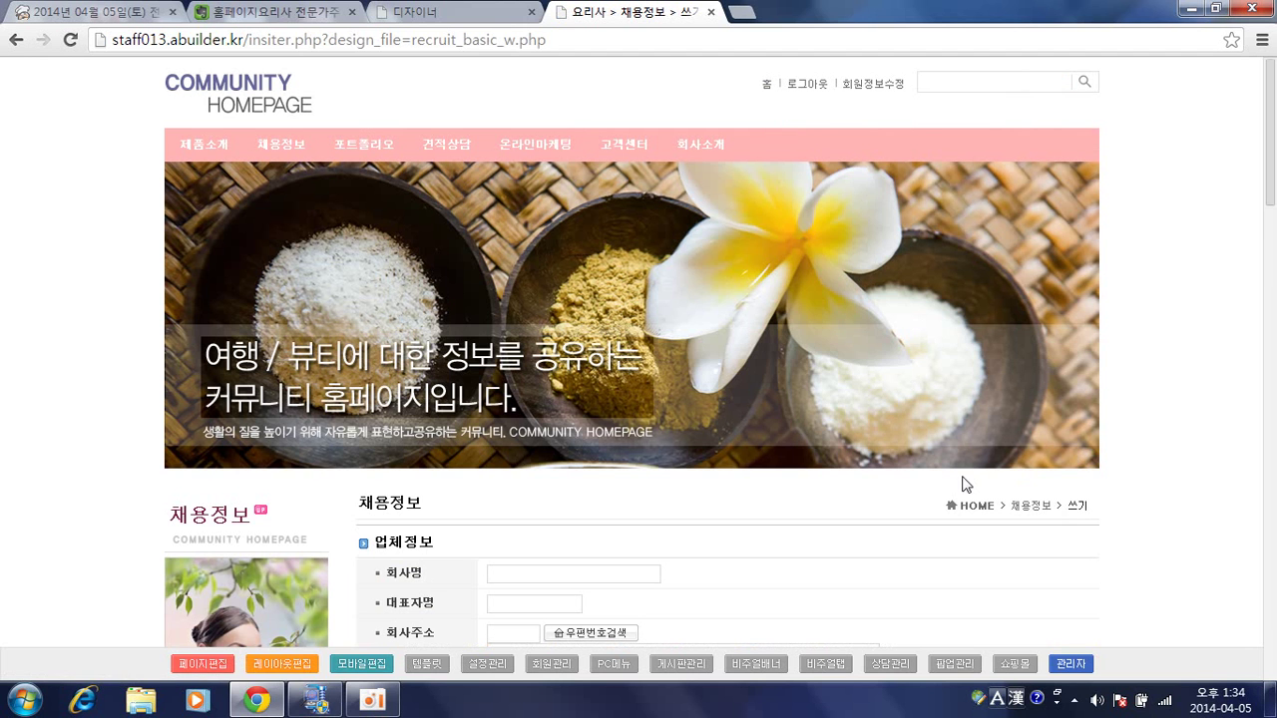
scroll(966, 485, down, 3)
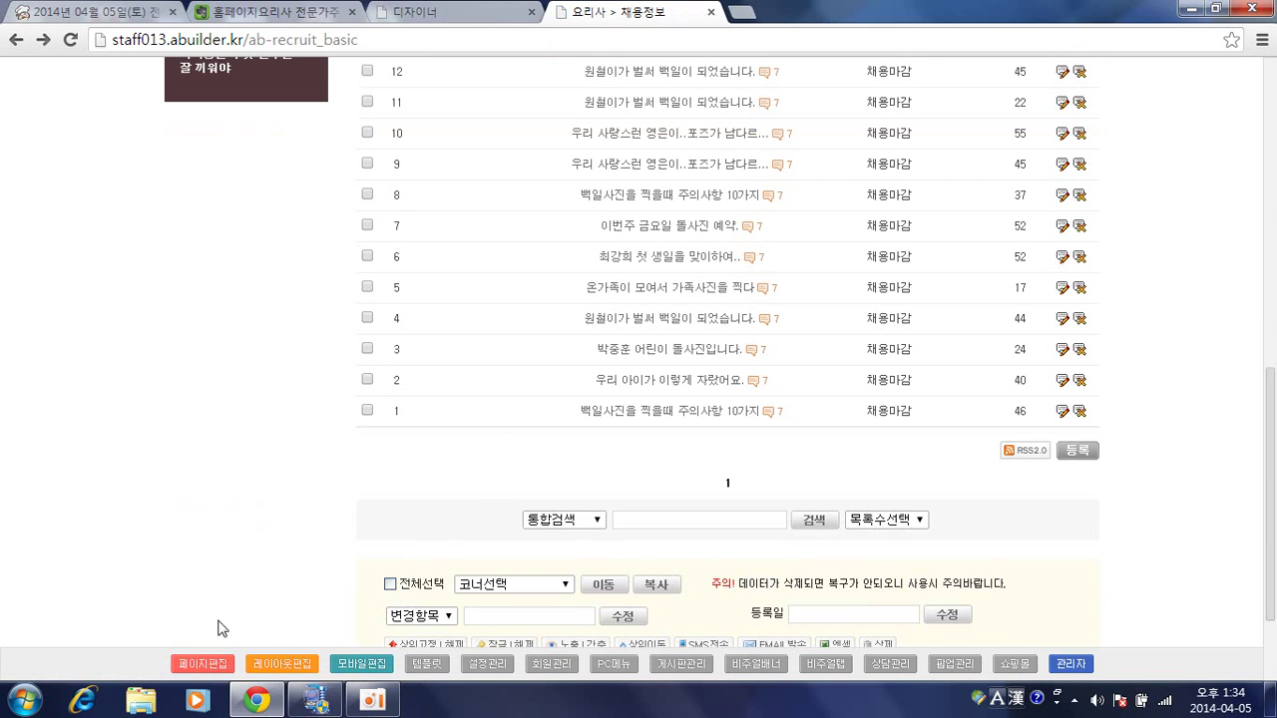
Load the recruitment list form recruit_basic_lf.php (채용_목록폼) in the page designer.
click(202, 665)
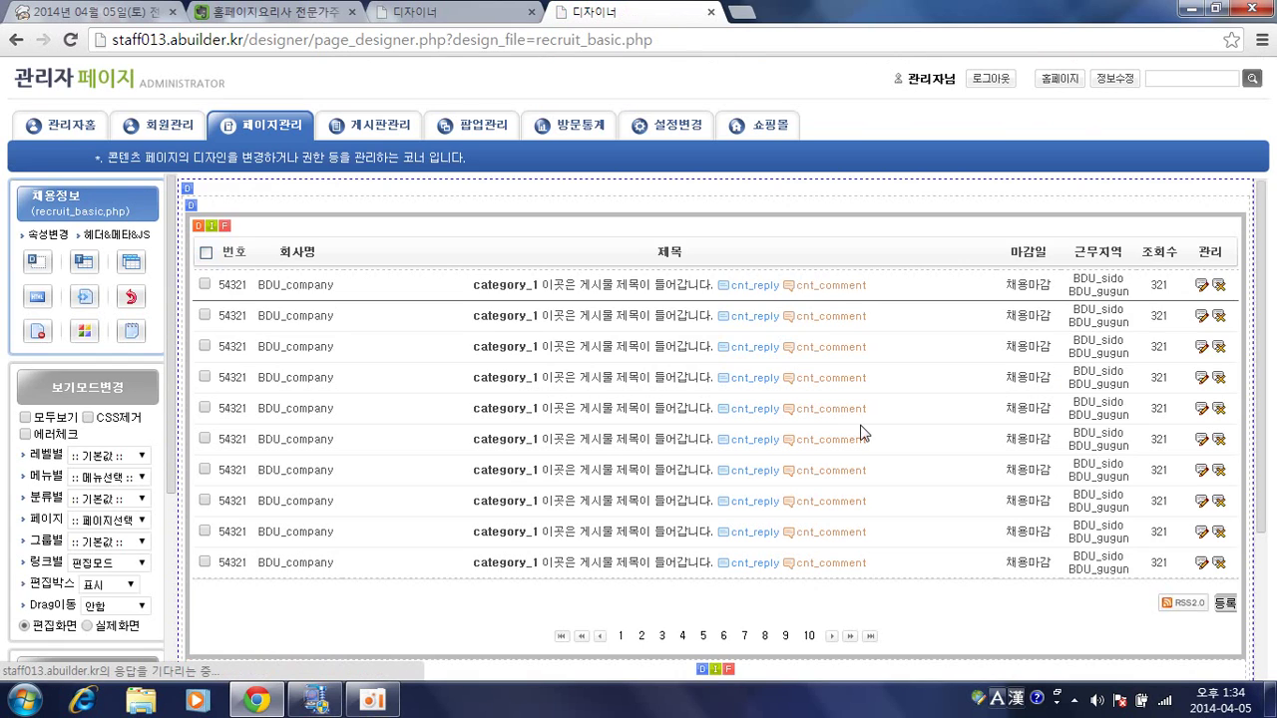
scroll(1157, 610, down, 1)
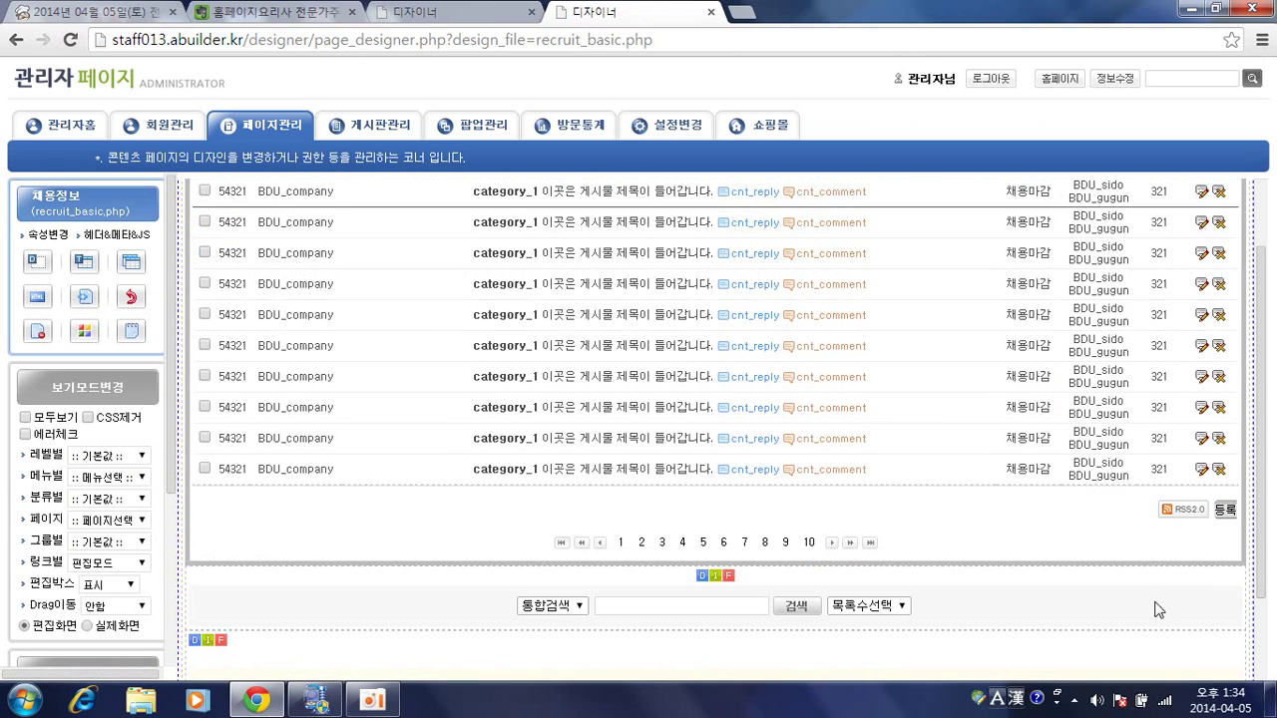
scroll(299, 379, up, 1)
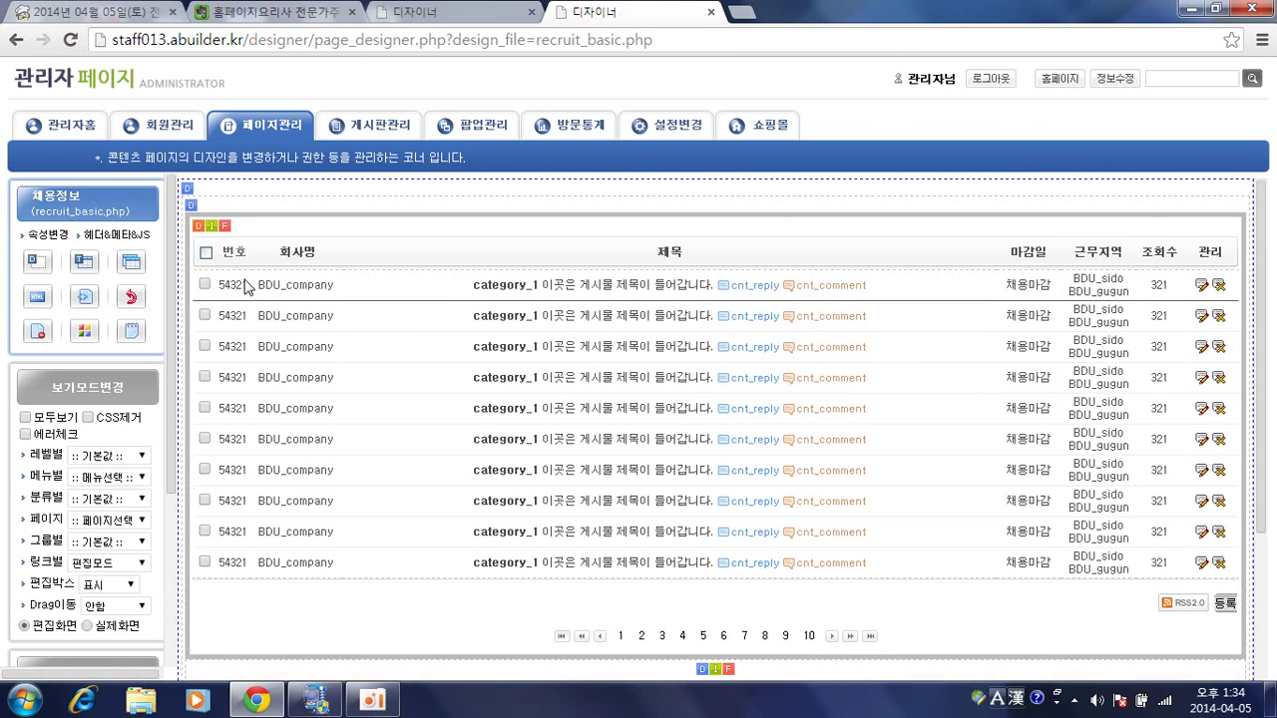
click(223, 226)
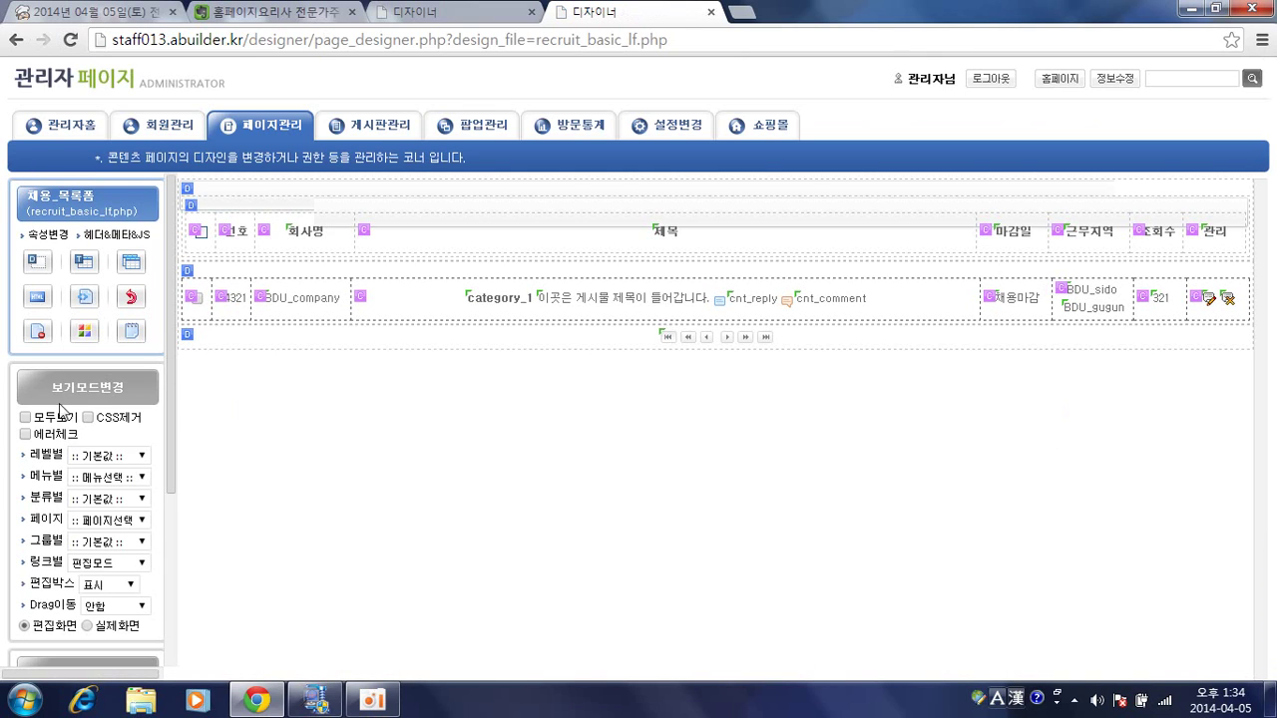
Reveal all fields with 모두보기 and bring up the 등록 button block's DIV settings.
click(26, 417)
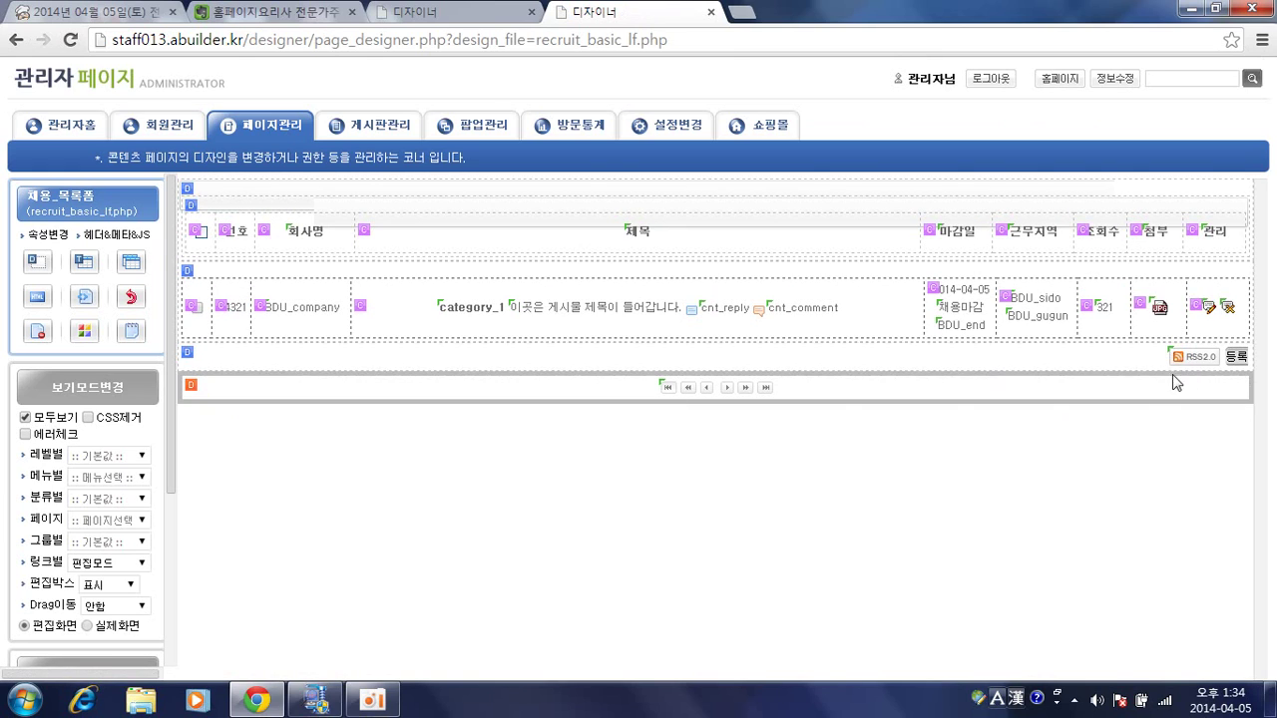
click(1233, 363)
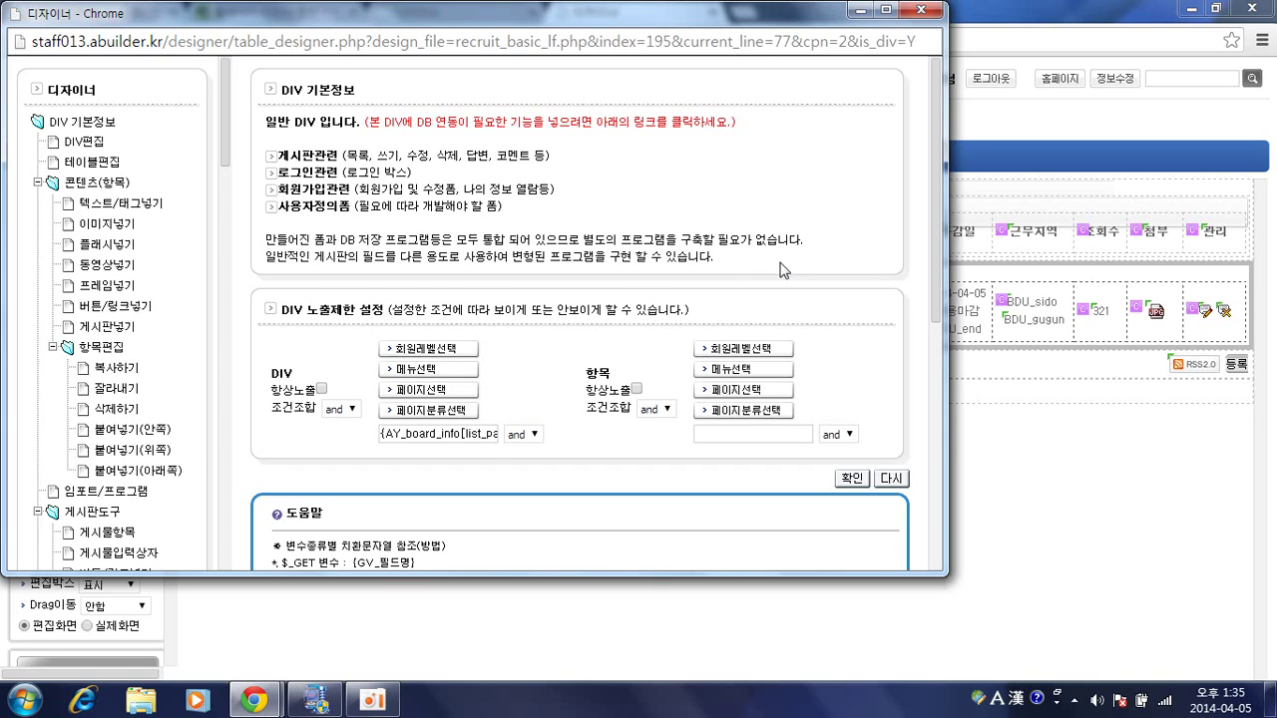
Inspect the button-insert settings and the DIV condition's member-level choices for the 등록 block.
scroll(113, 533, down, 1)
scroll(113, 534, down, 1)
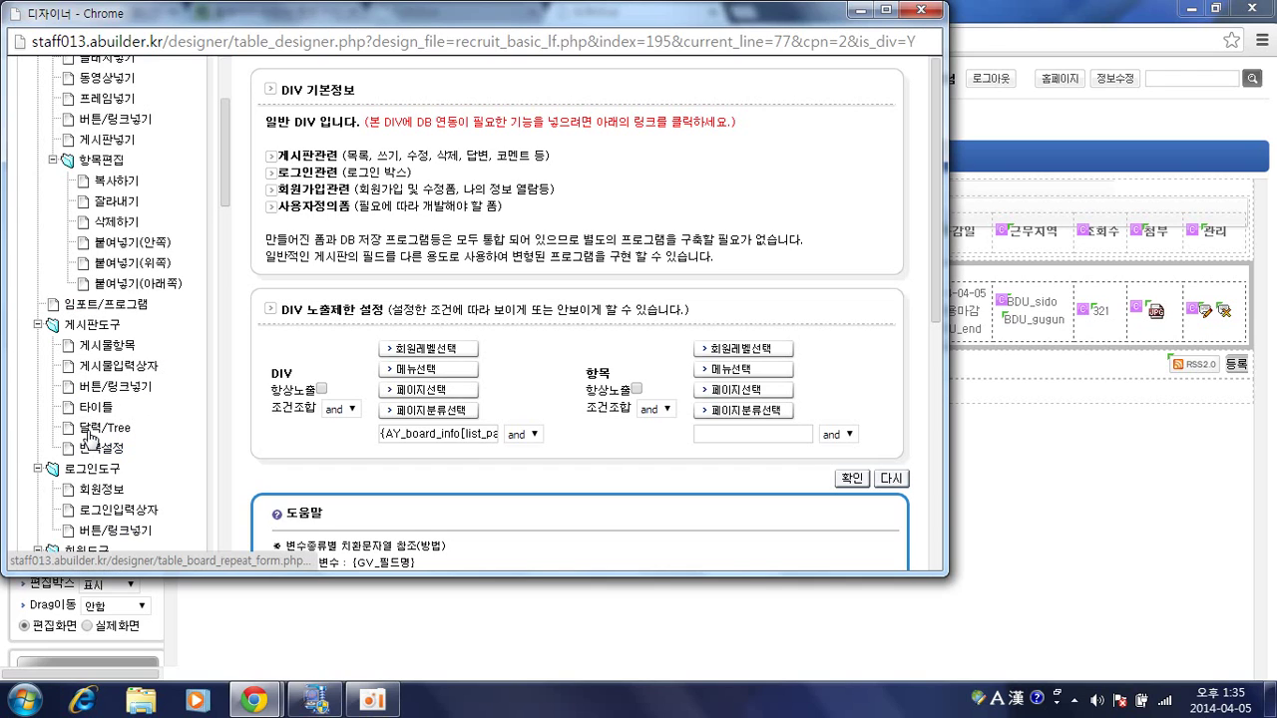
click(112, 394)
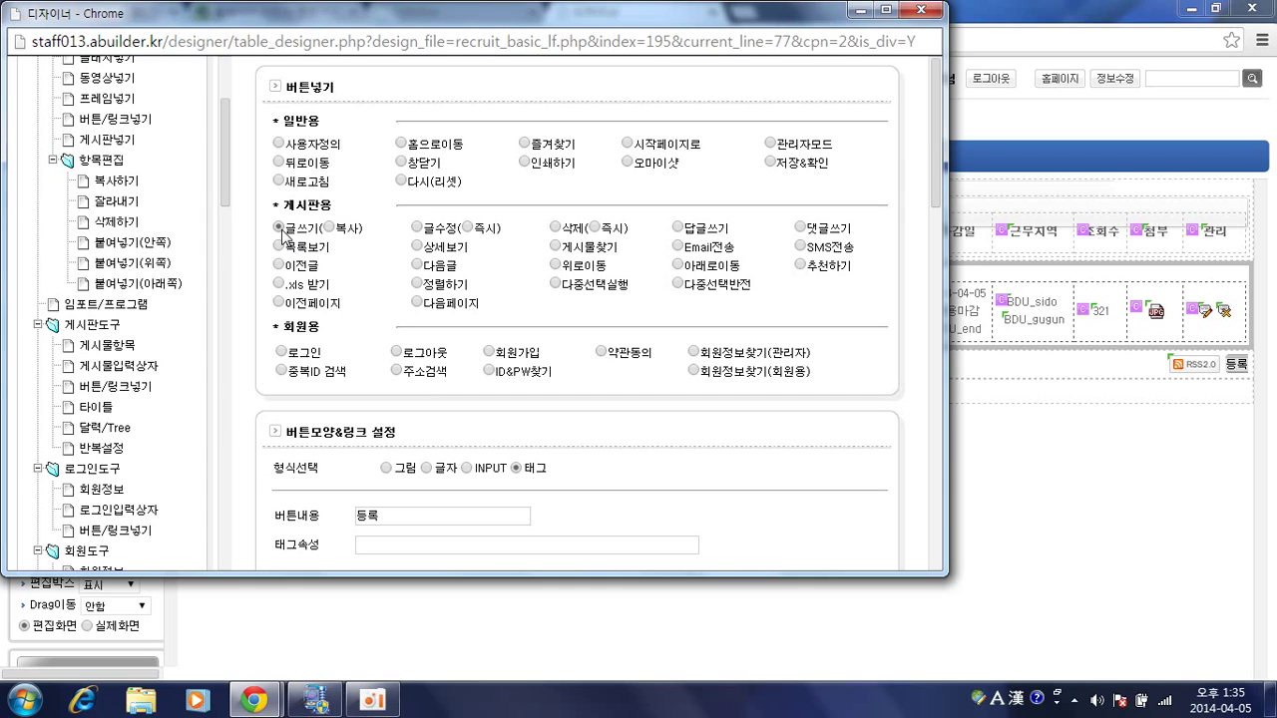
click(1226, 361)
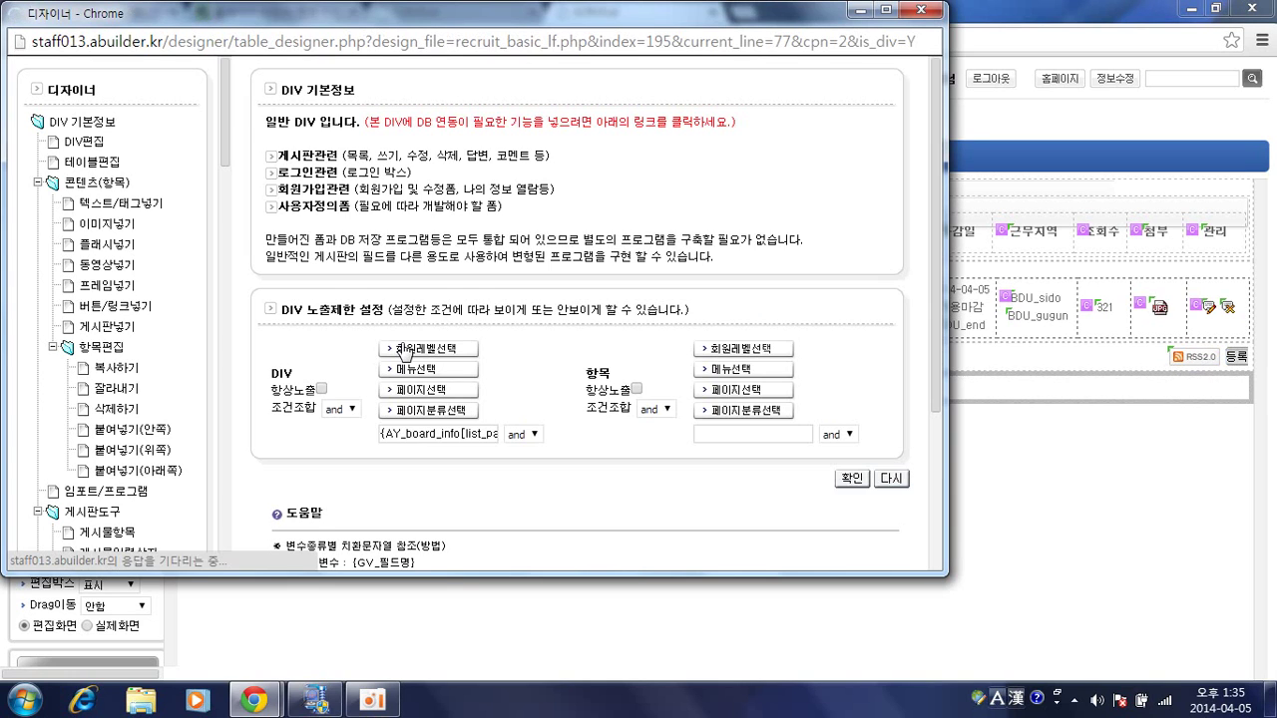
scroll(404, 354, down, 1)
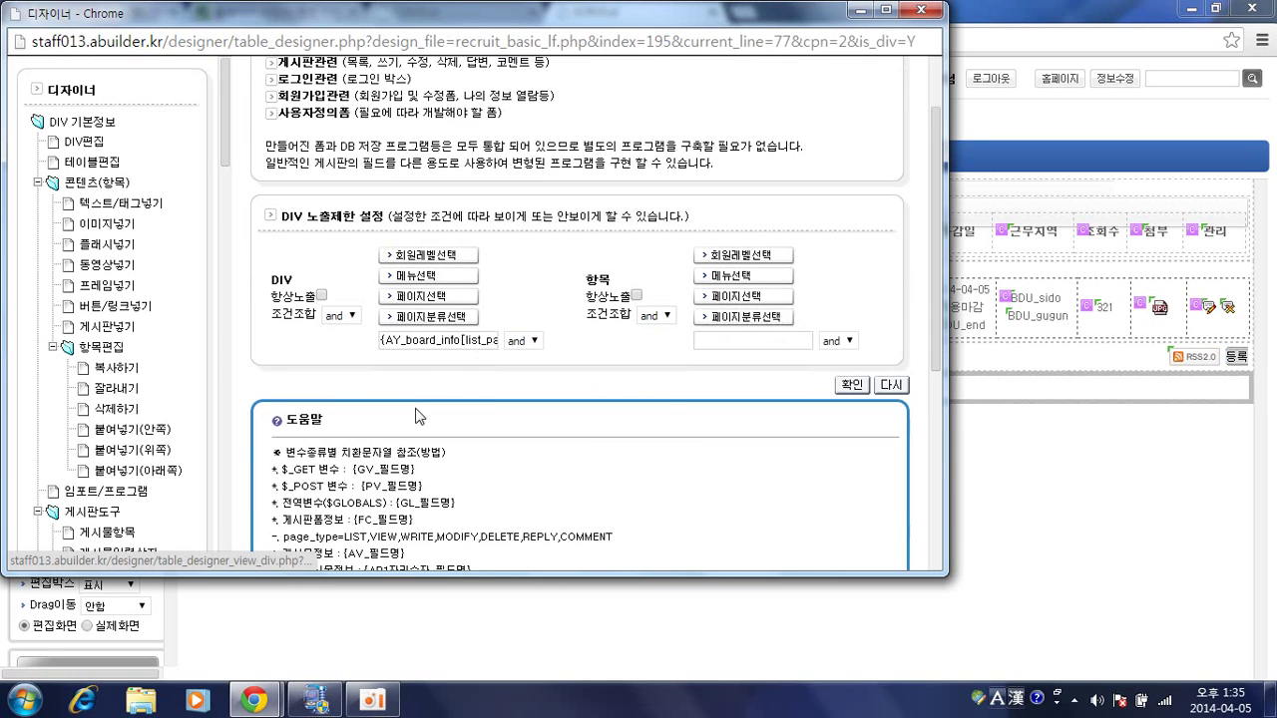
double_click(431, 340)
click(429, 256)
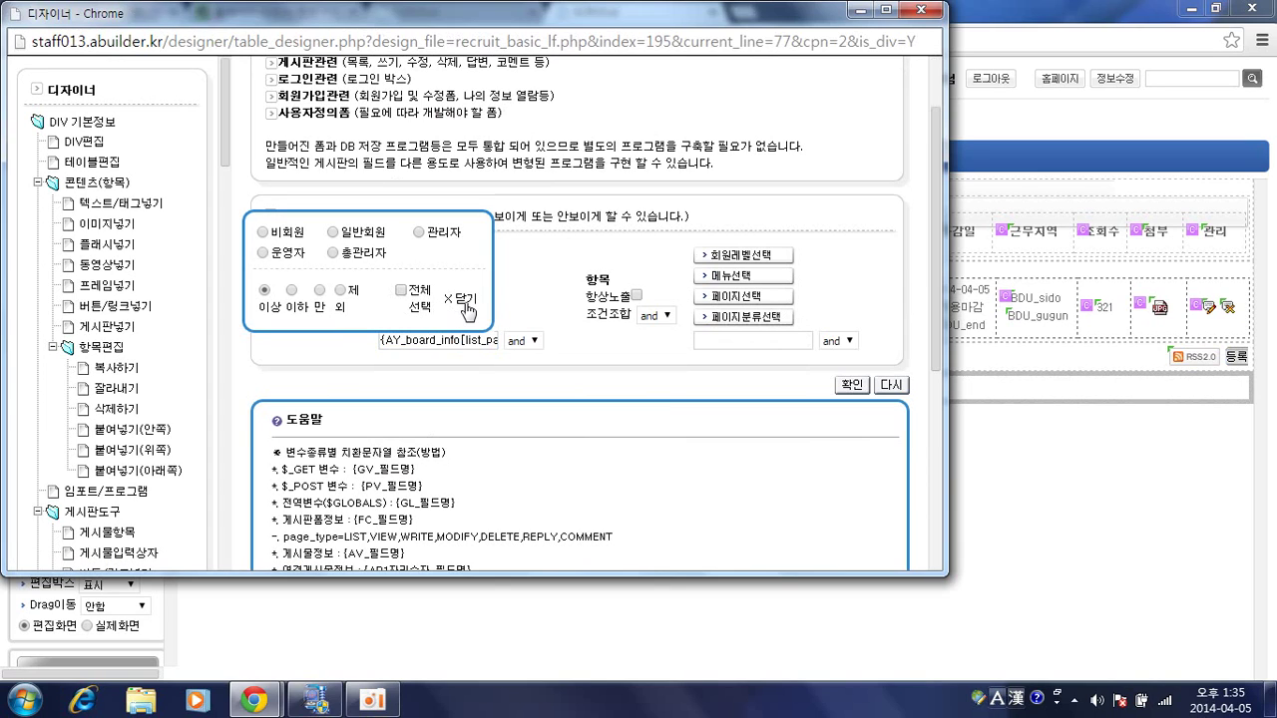
click(464, 308)
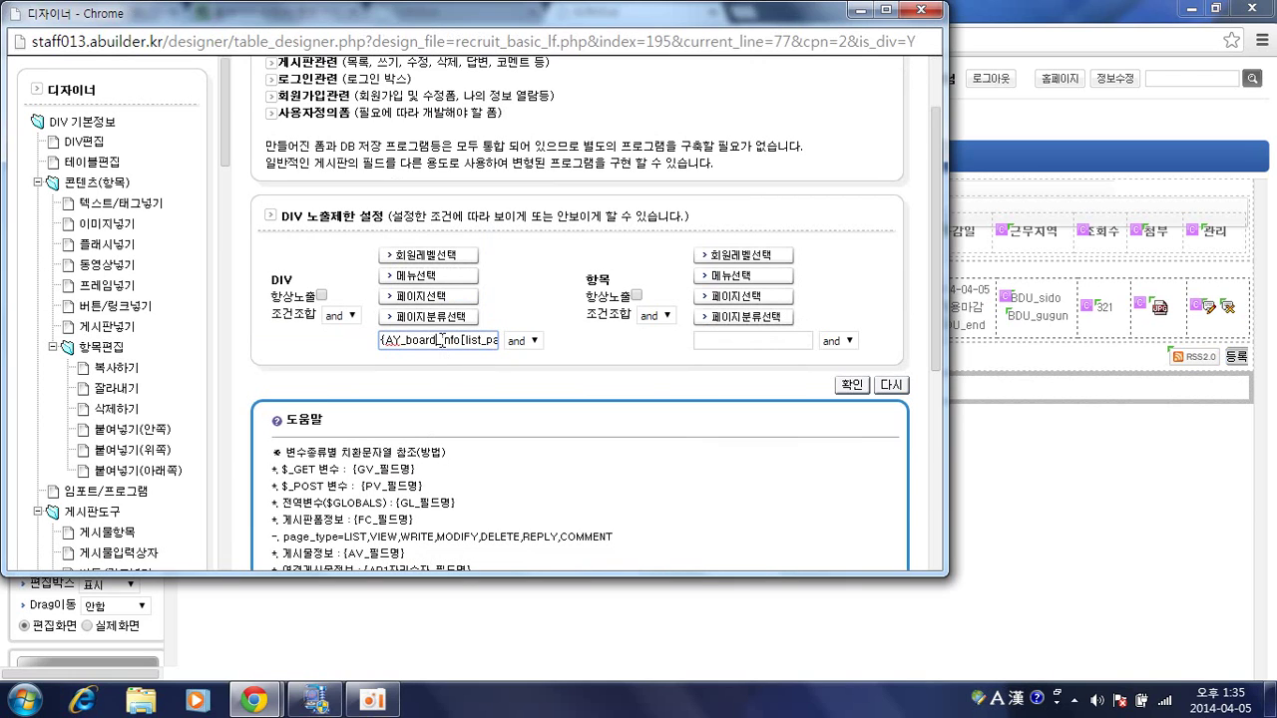
Set the 등록 block's member-level comparison to 이상 and close the 디자이너 popup.
click(1233, 364)
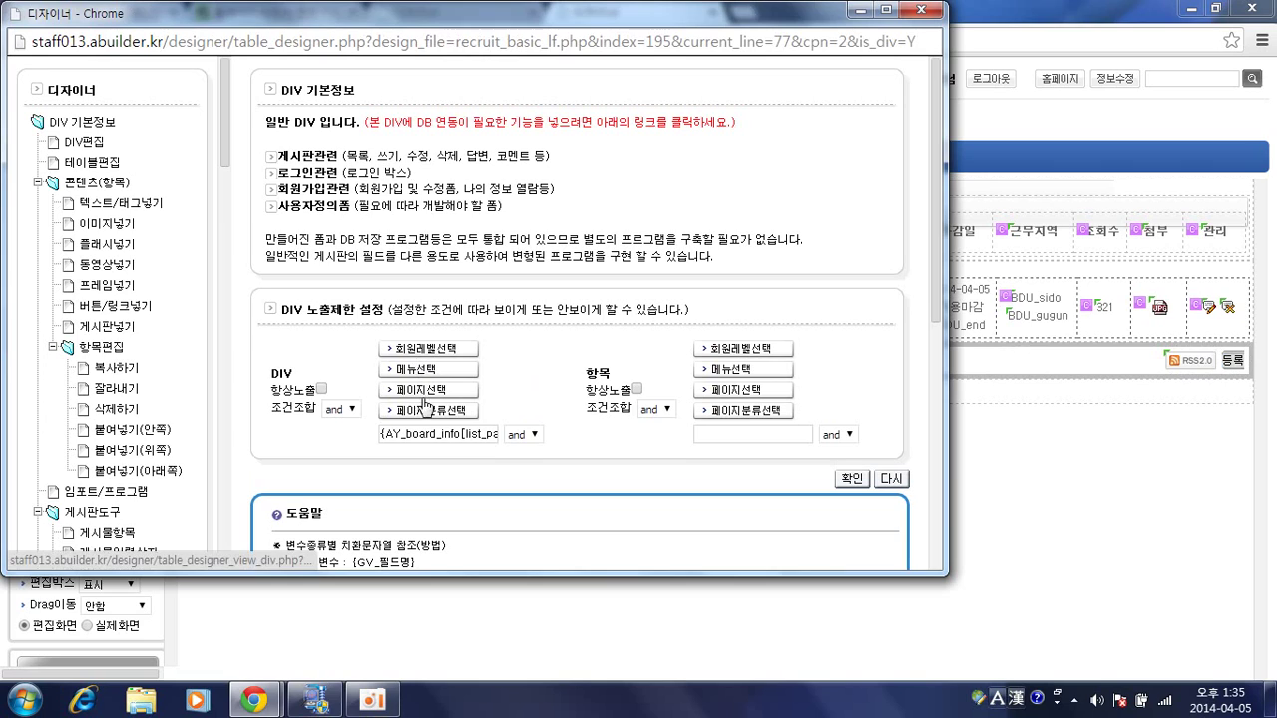
drag(446, 434, 515, 440)
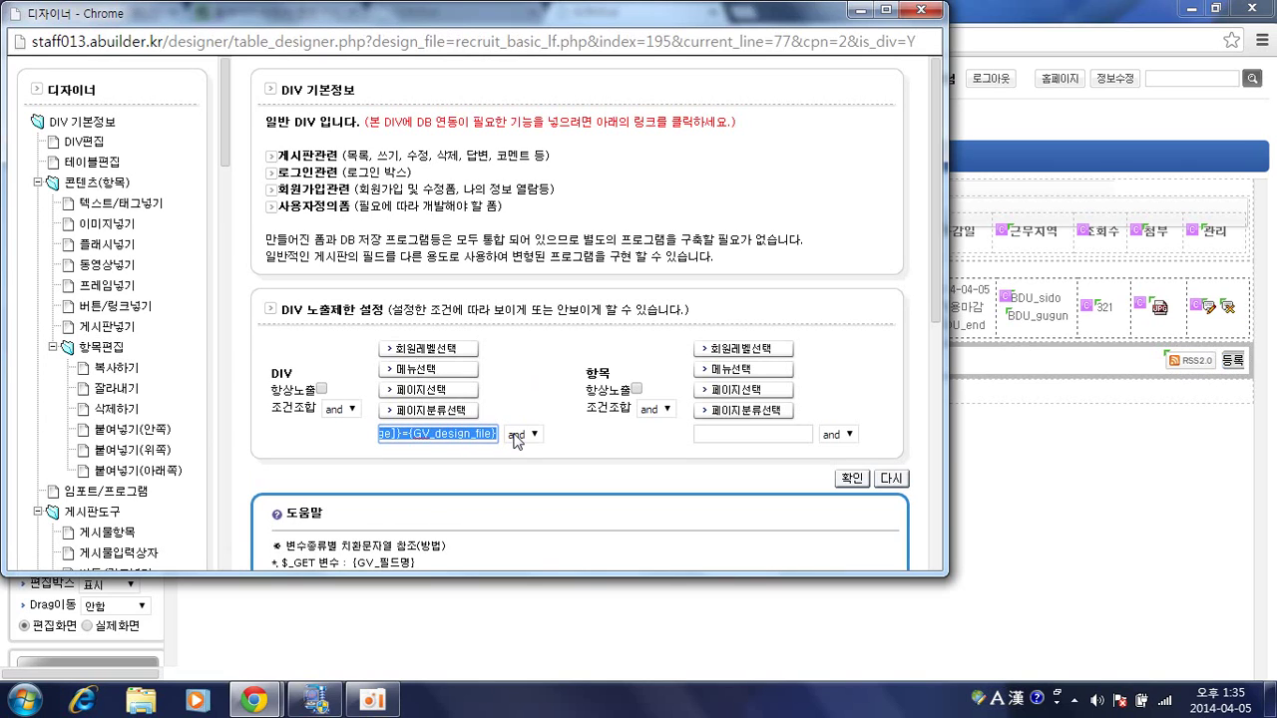
click(405, 438)
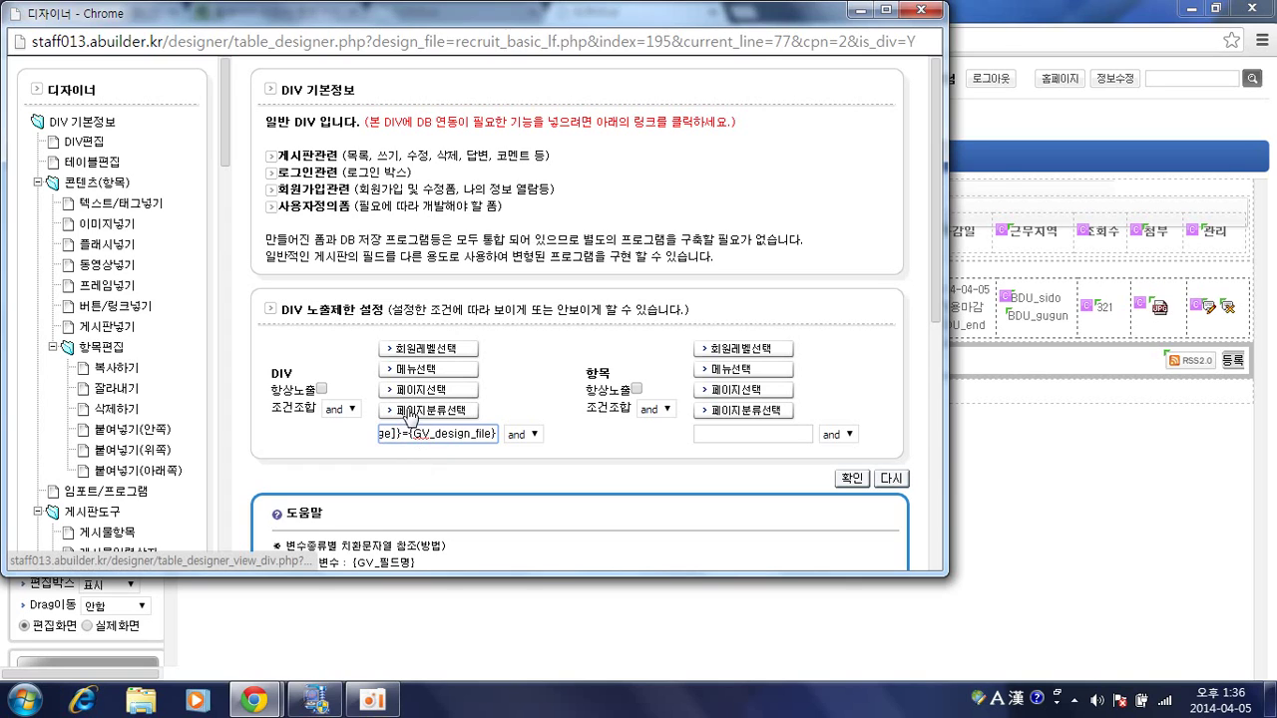
click(739, 350)
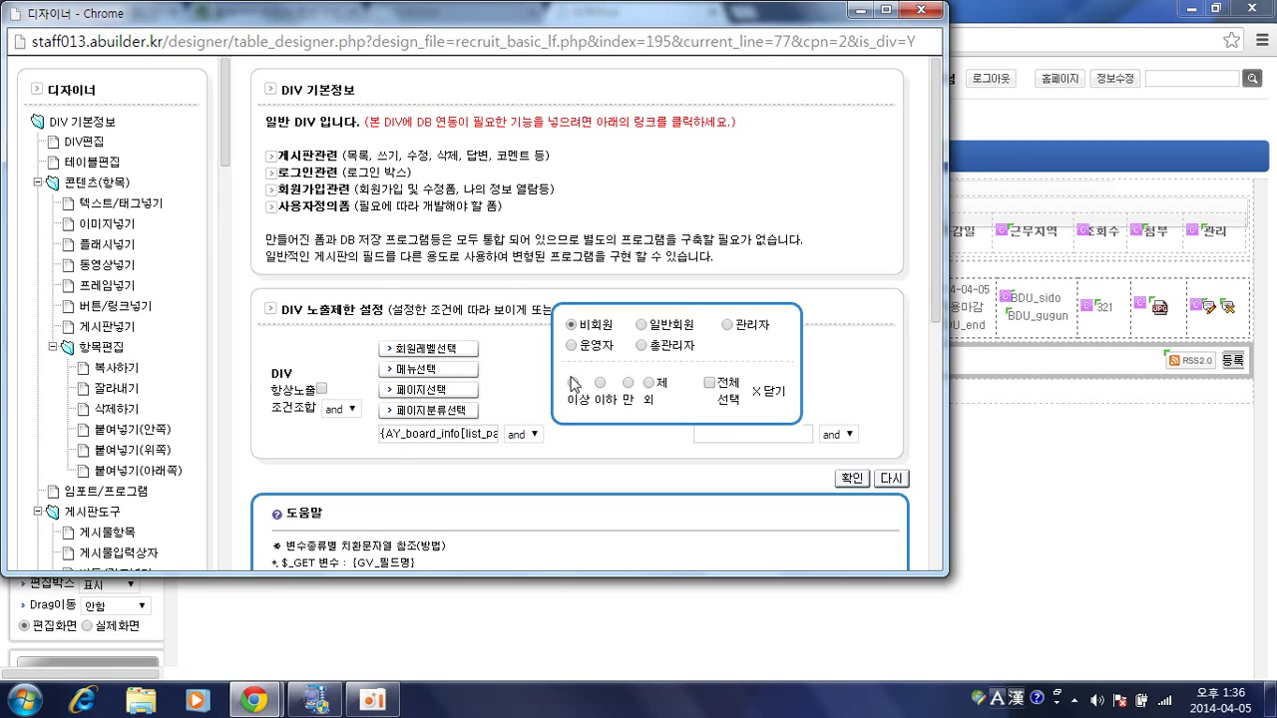
click(574, 383)
click(930, 10)
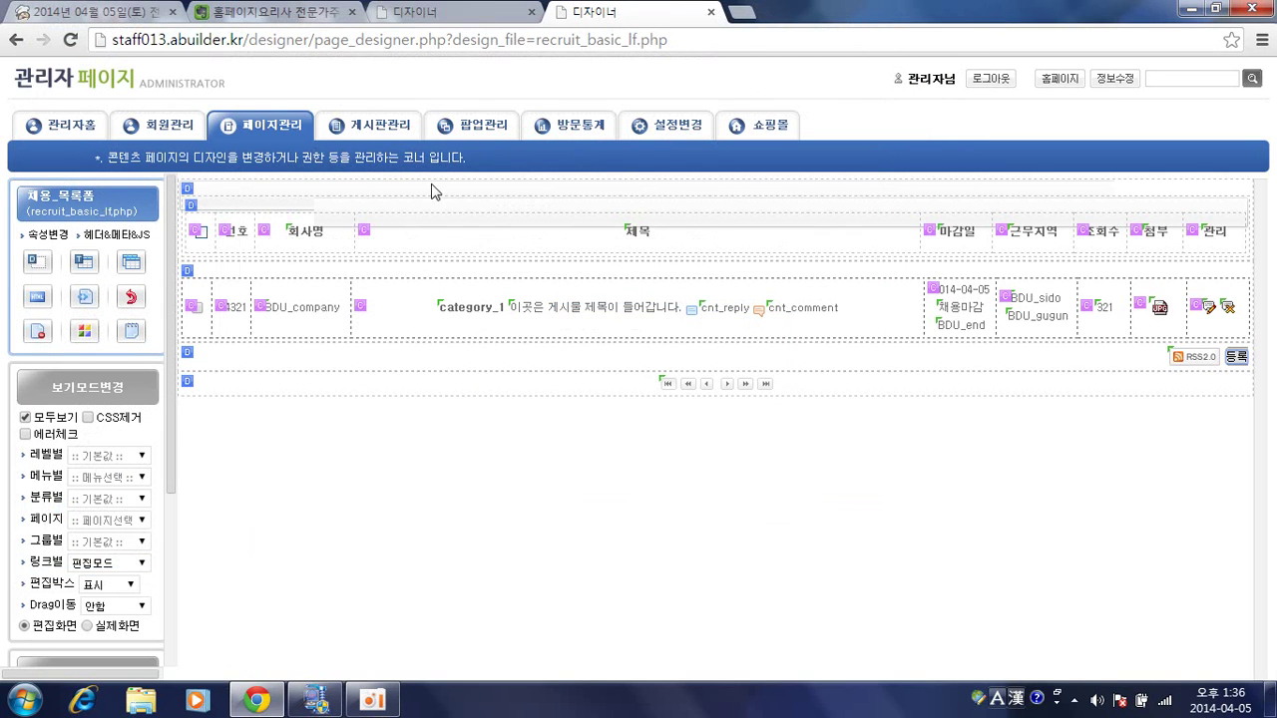
Check the 공지사항 board's 쓰기 permission under 게시판관리, then return to the 디자이너 tab.
click(364, 126)
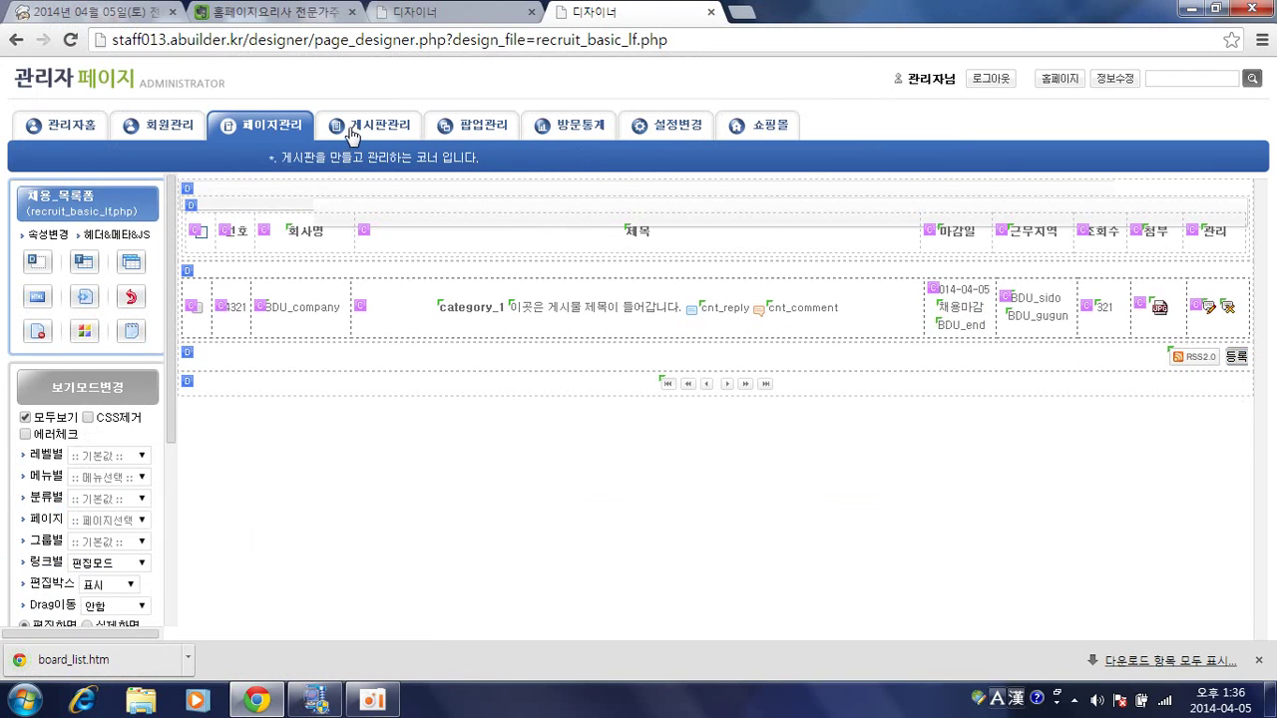
click(396, 134)
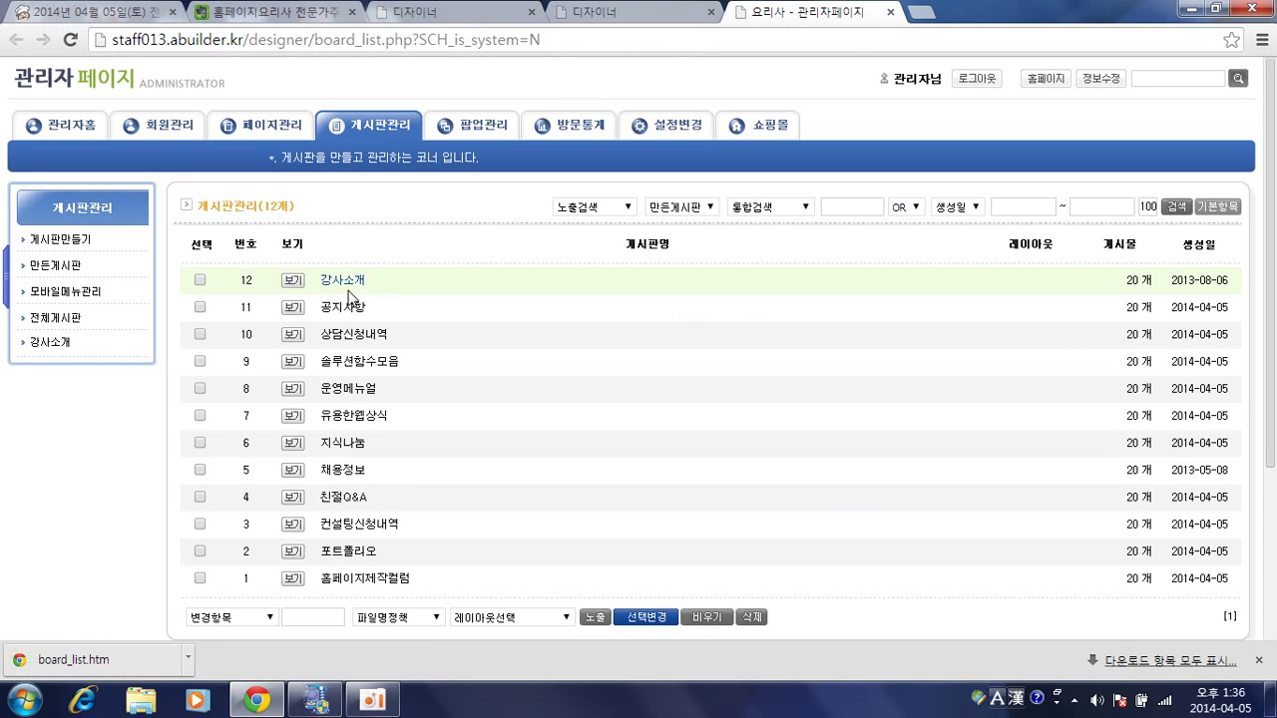
click(345, 309)
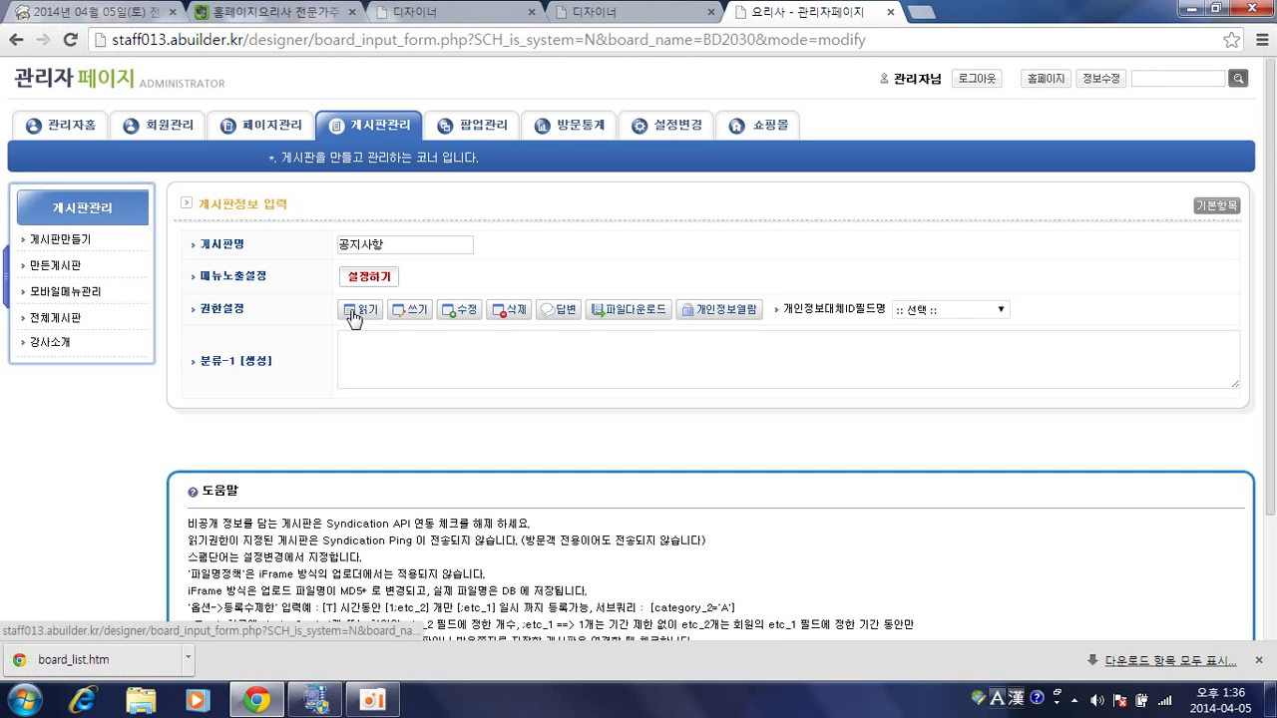
click(407, 316)
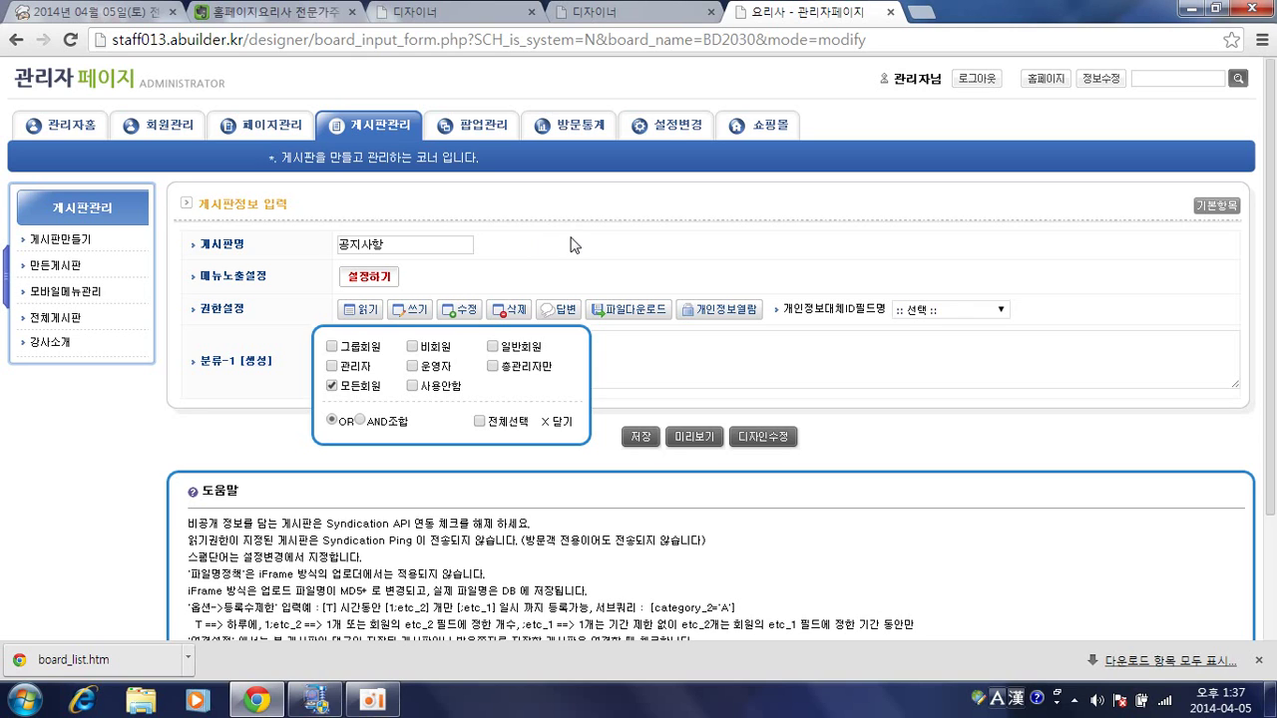
click(629, 12)
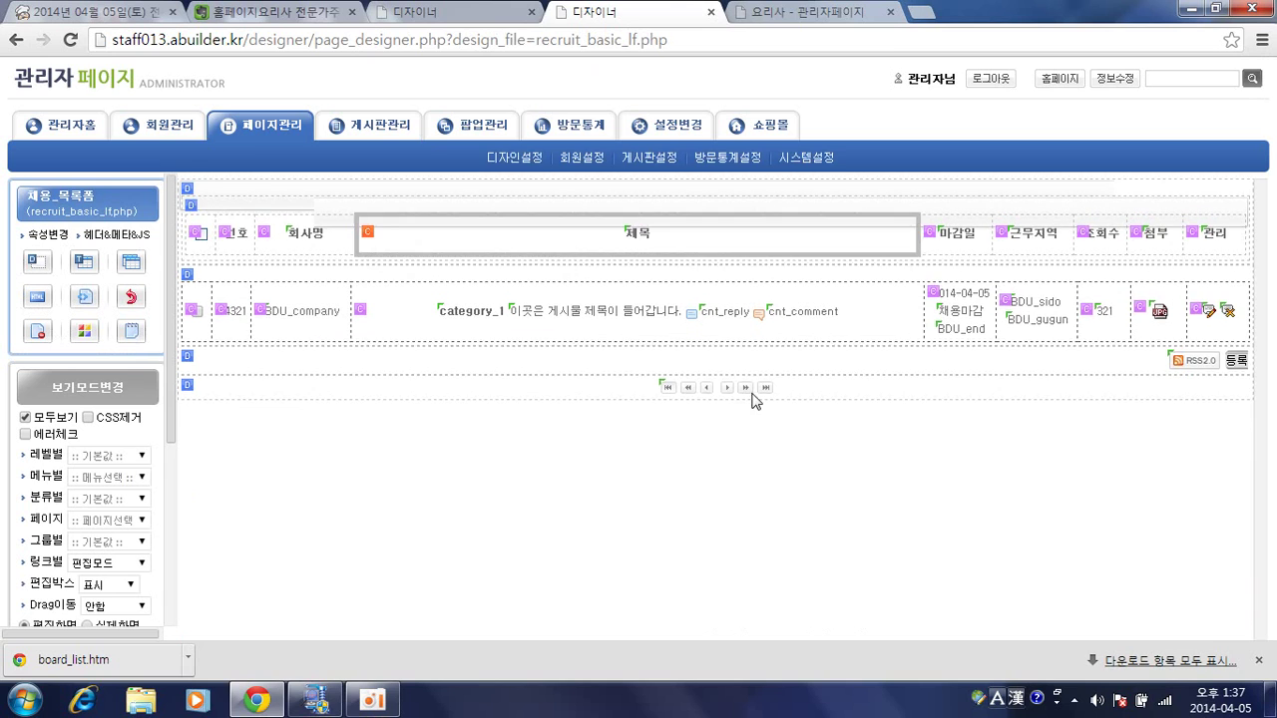
Open the area settings for the row holding the RSS and 등록 buttons.
click(1233, 367)
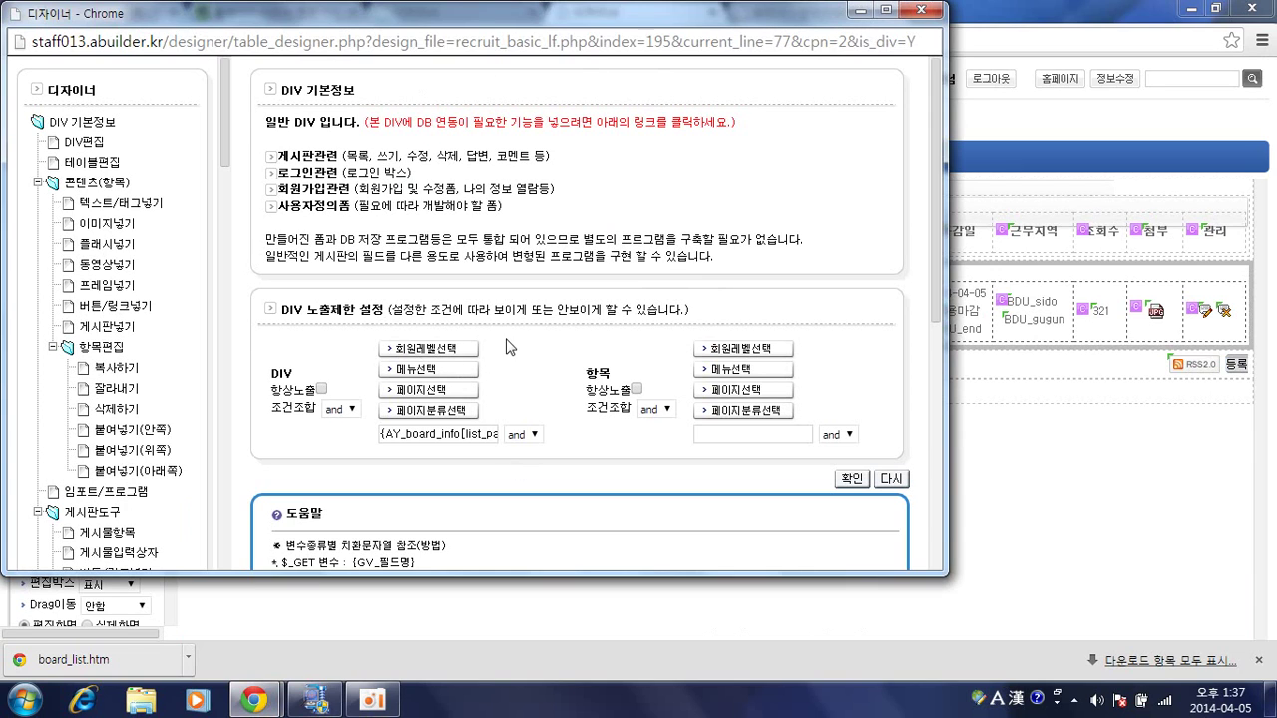
click(1200, 371)
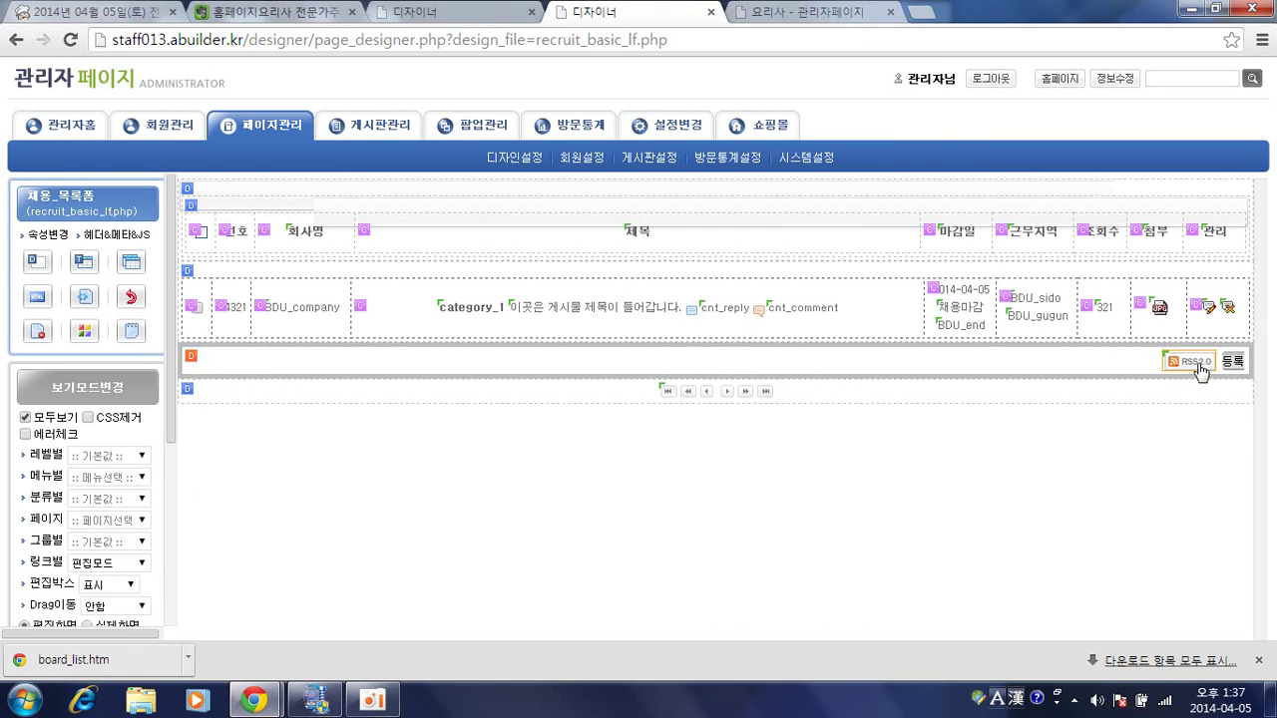
click(1109, 443)
click(1207, 312)
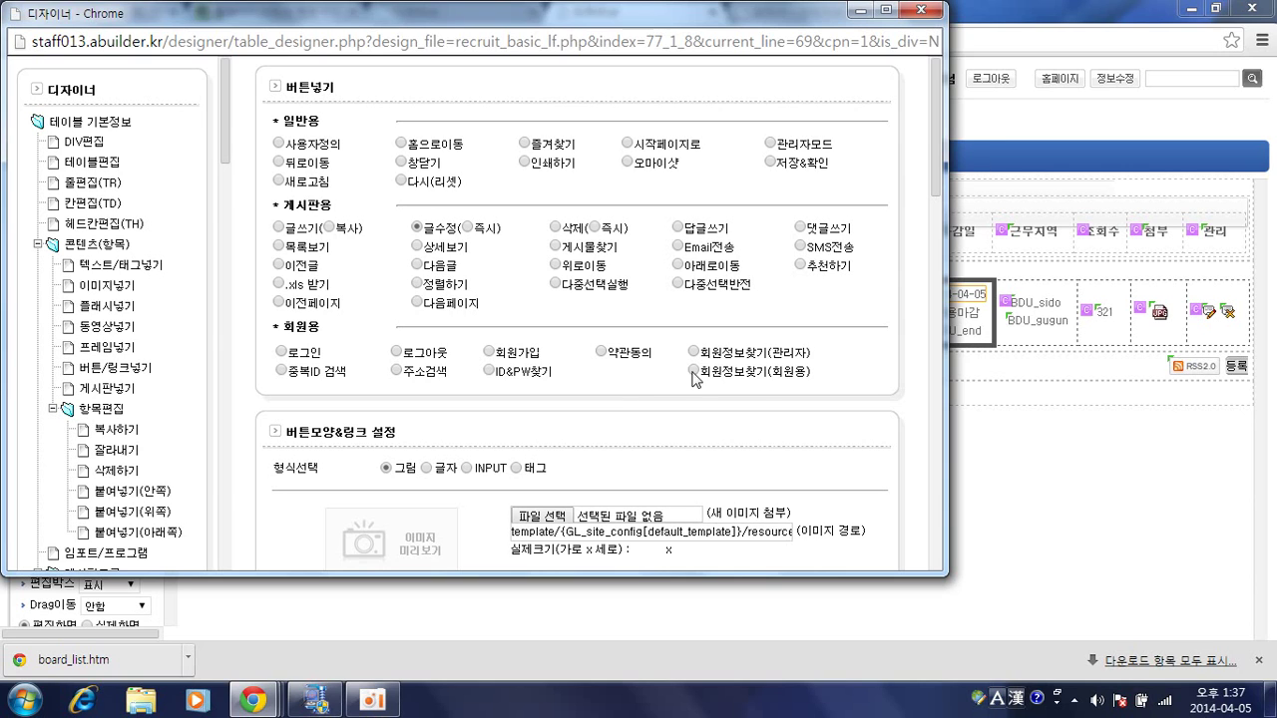
click(1233, 361)
click(1235, 361)
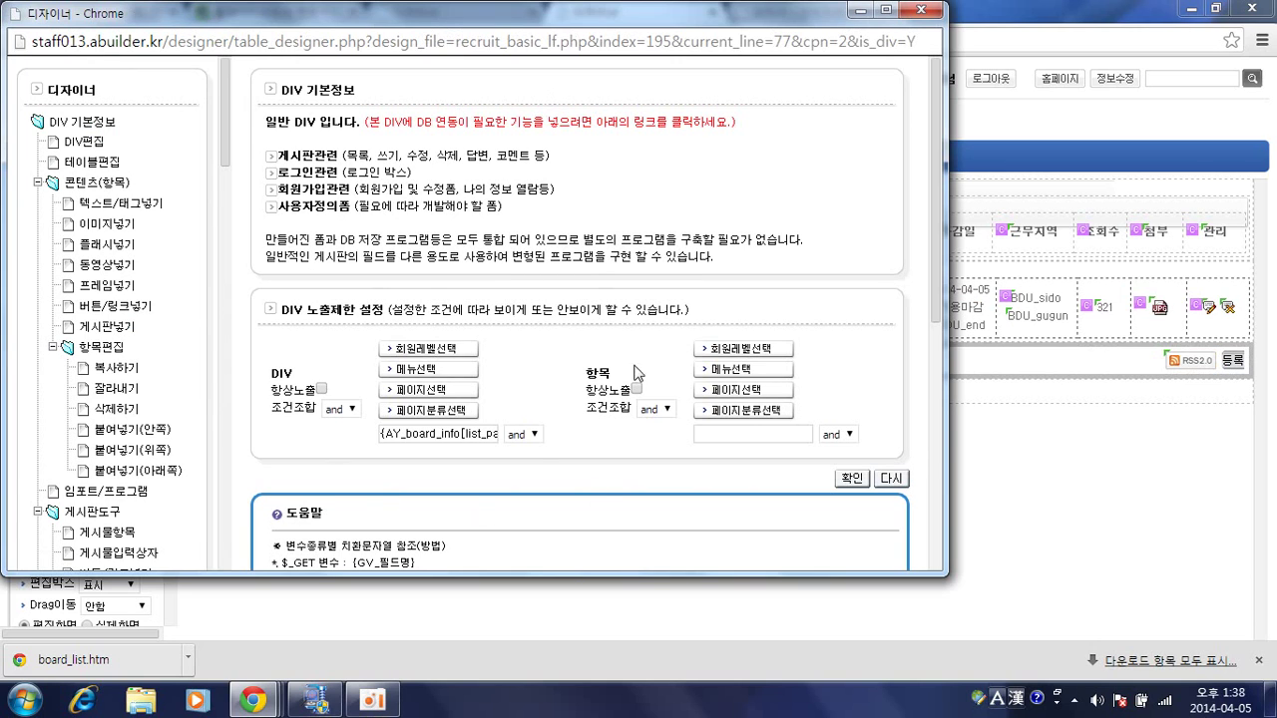
click(1208, 318)
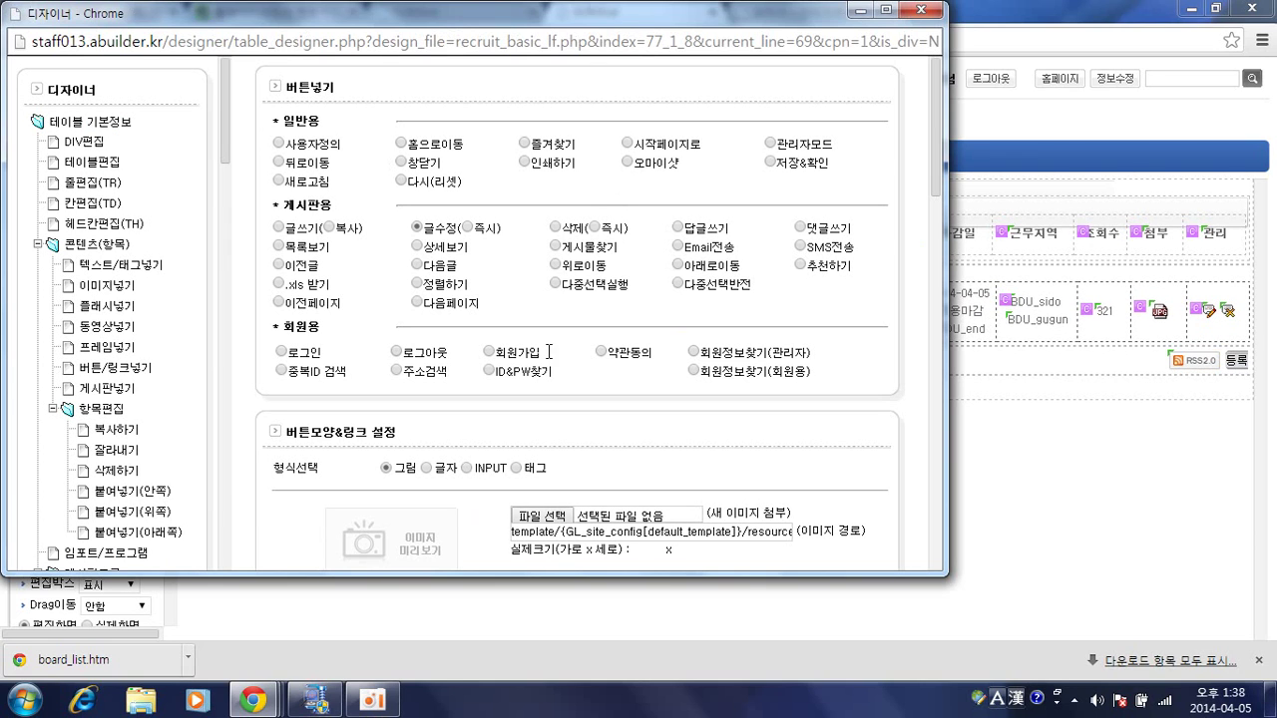
click(1197, 322)
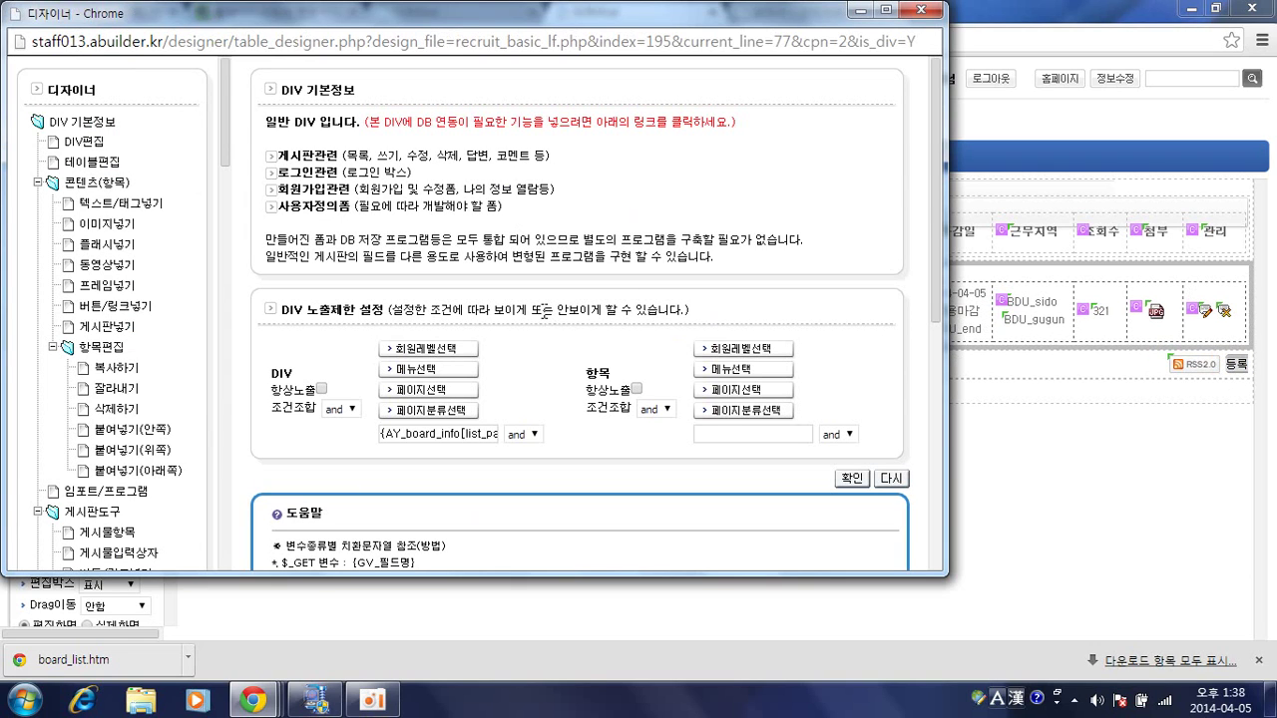
Switch that area's settings to the 버튼/링크넣기 panel.
scroll(165, 294, down, 4)
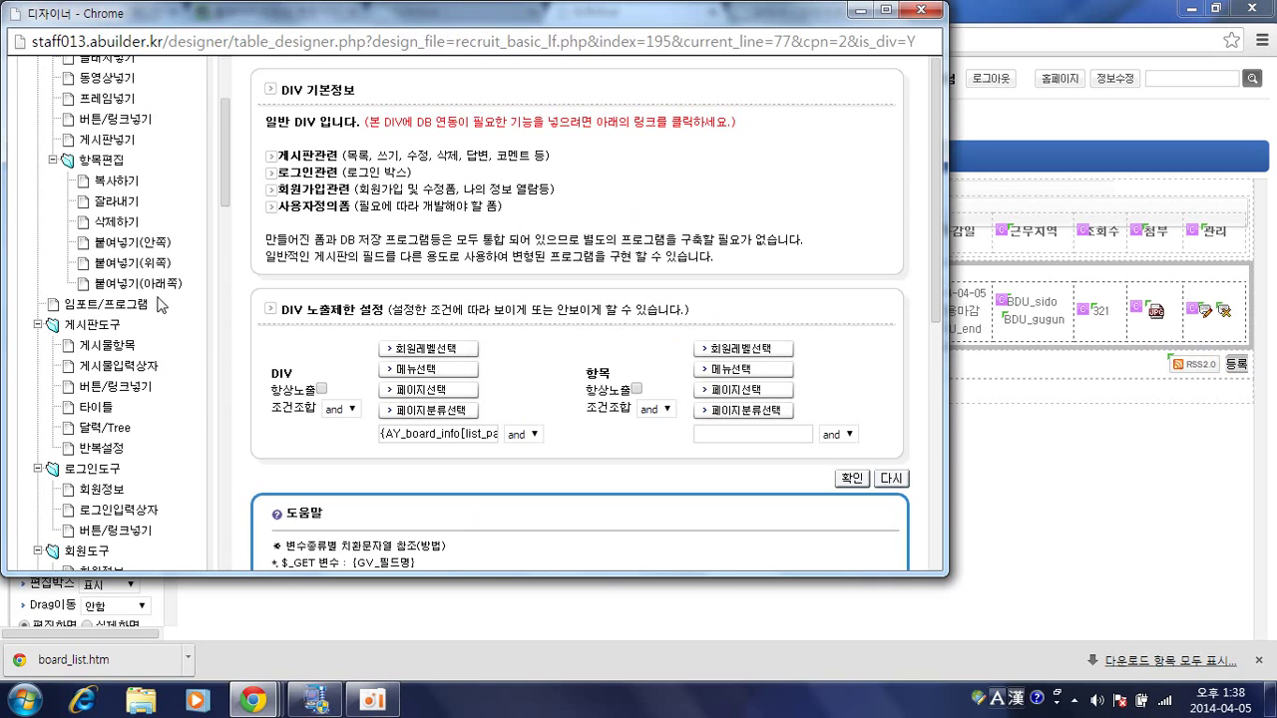
scroll(165, 299, down, 2)
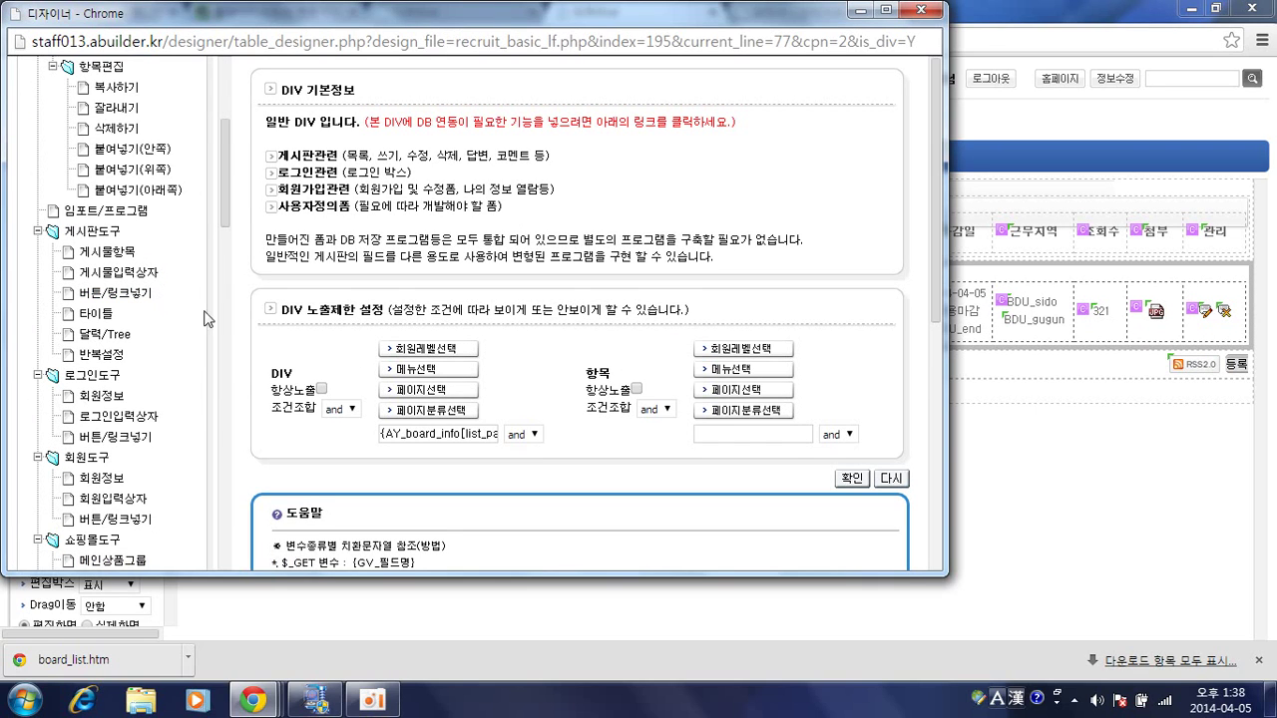
click(106, 297)
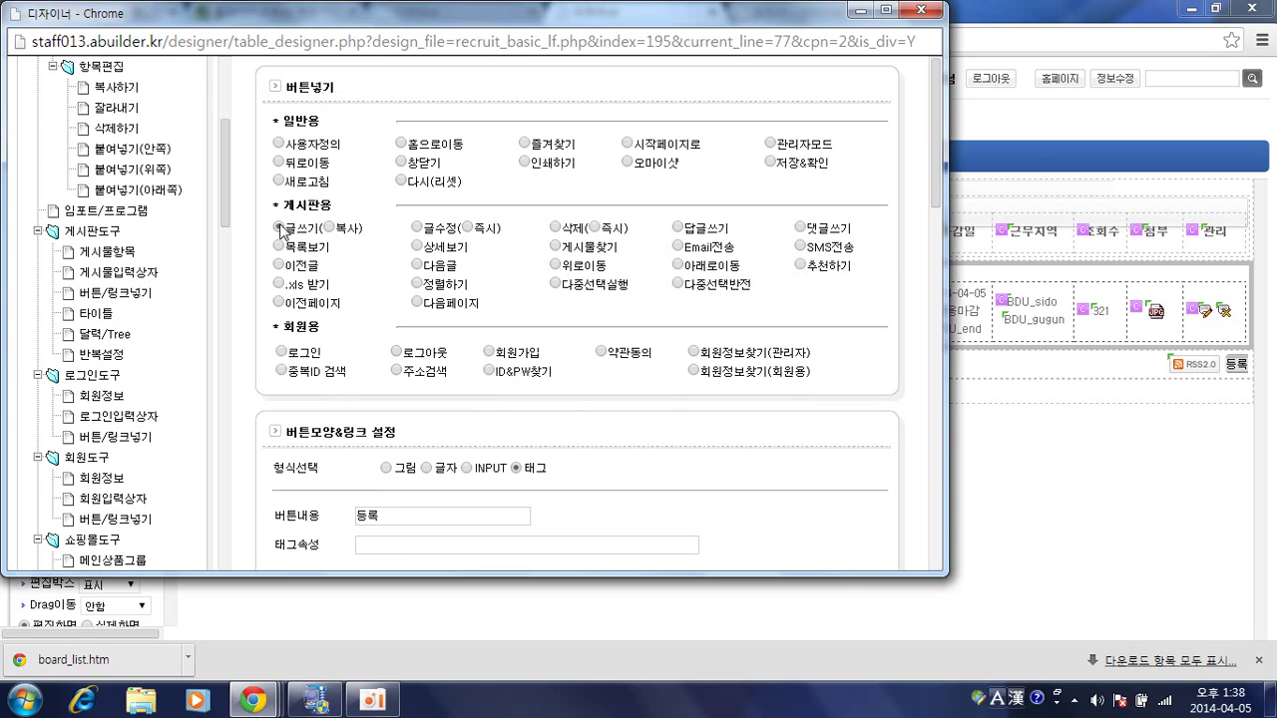
scroll(621, 274, down, 3)
scroll(621, 273, down, 2)
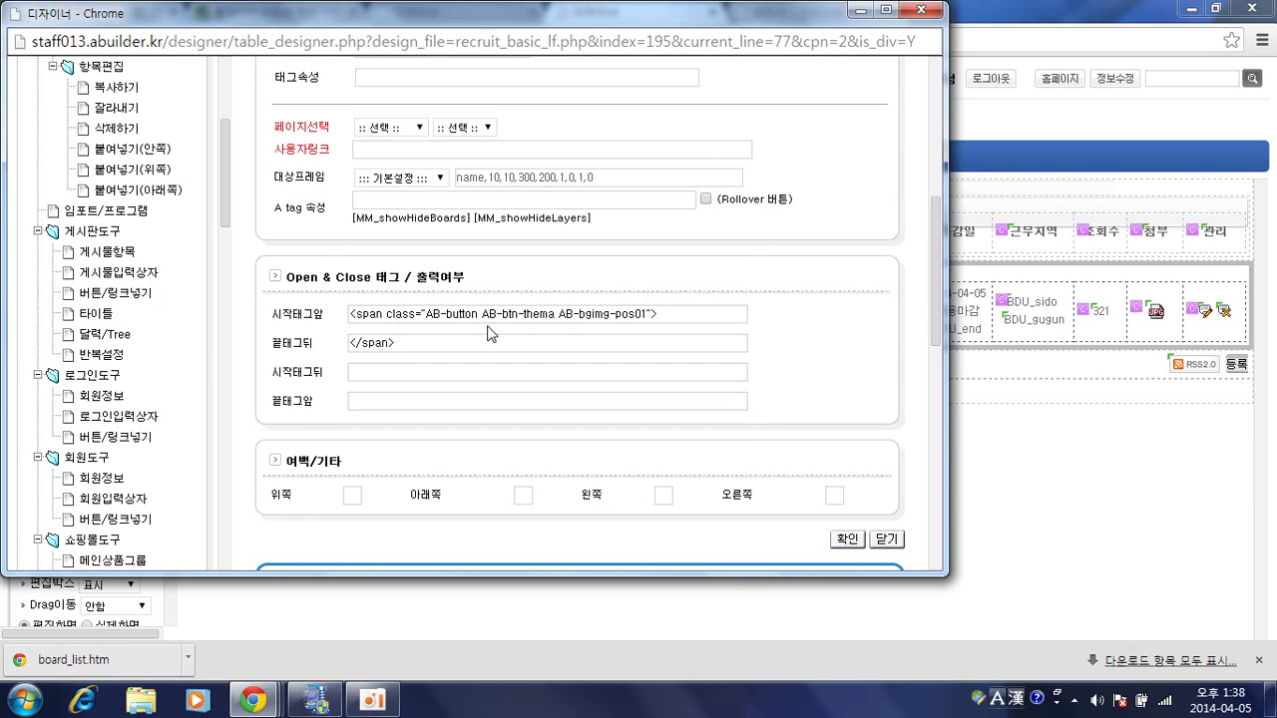
scroll(501, 430, up, 2)
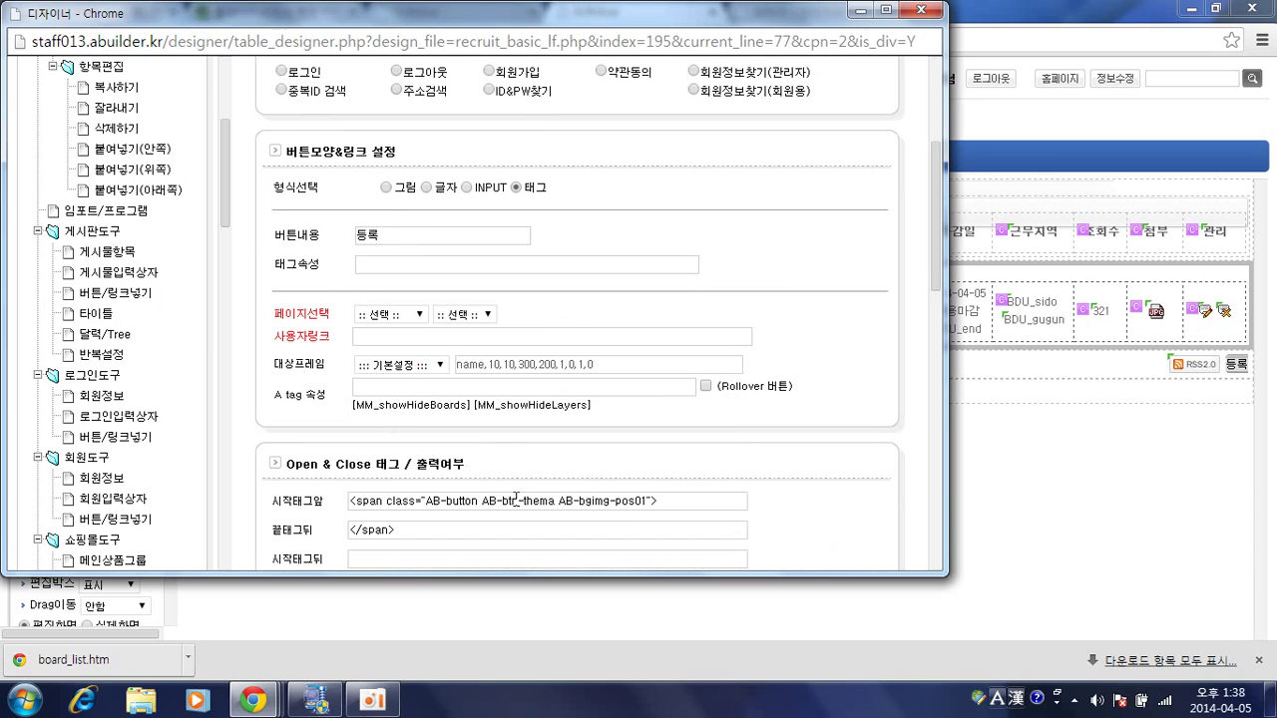
scroll(527, 416, up, 2)
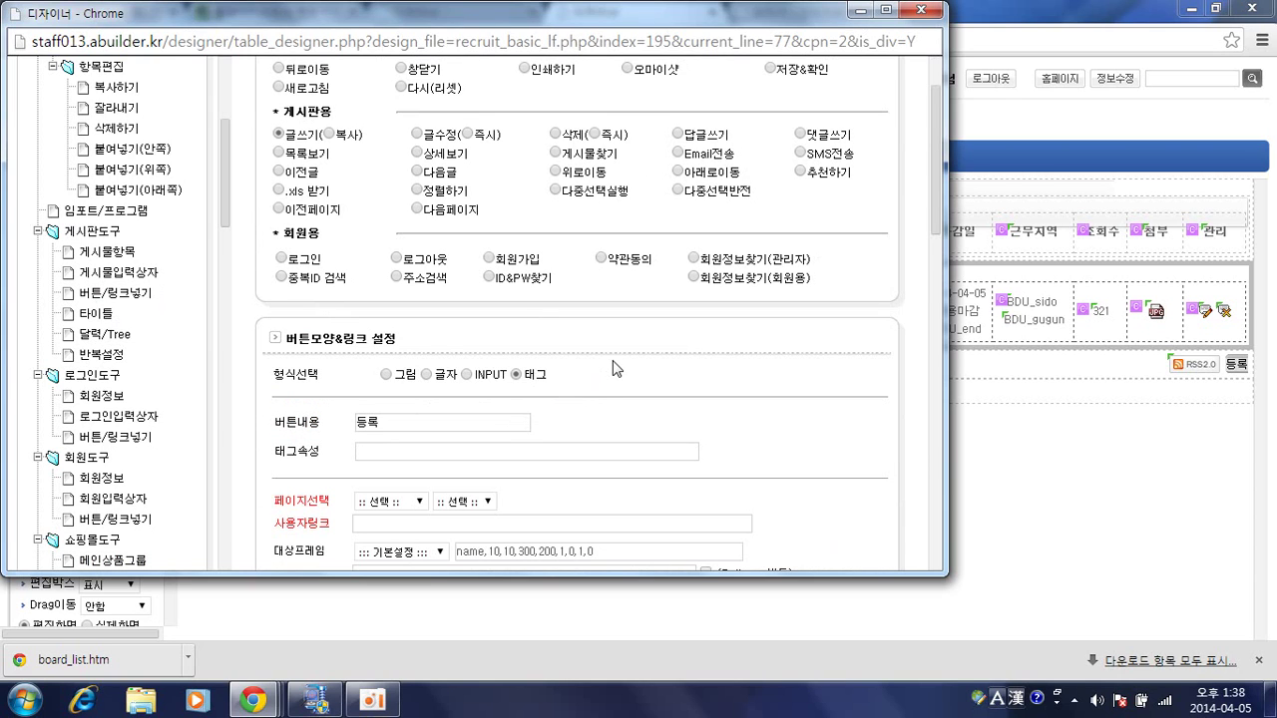
scroll(616, 369, up, 1)
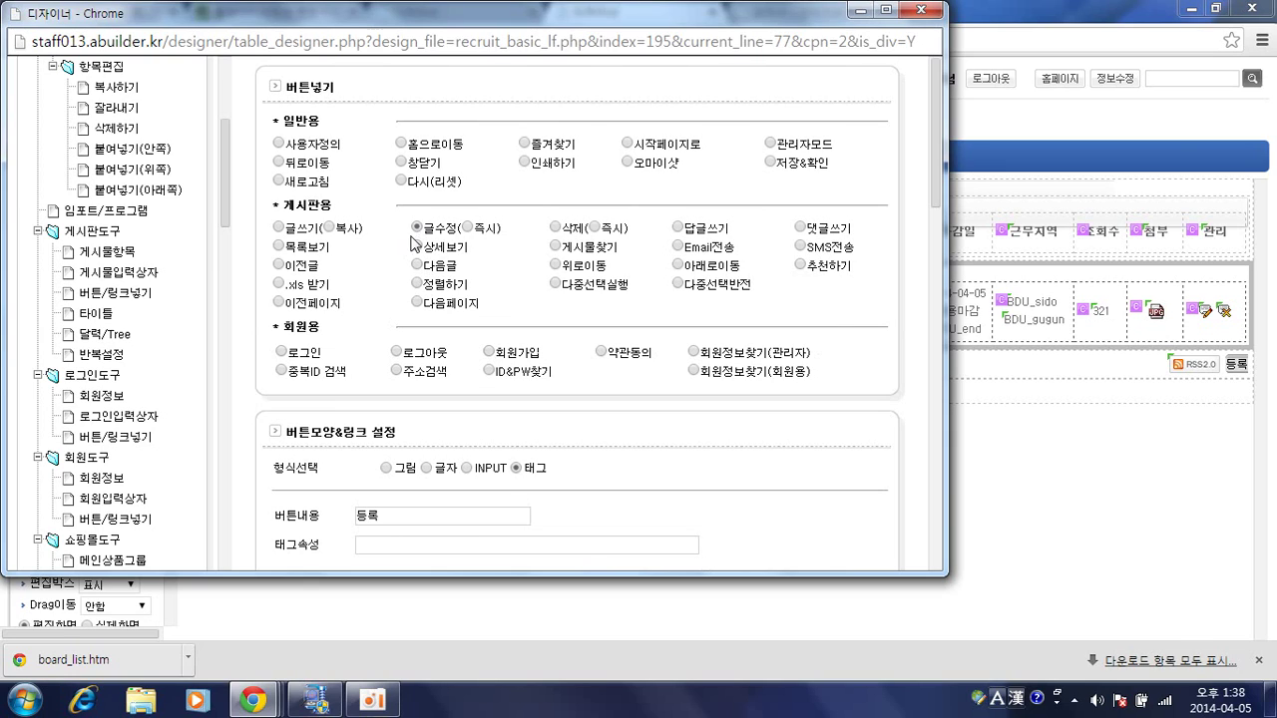
Choose 삭제 as the board action under 게시판용, after trying 글수정.
click(425, 224)
click(466, 228)
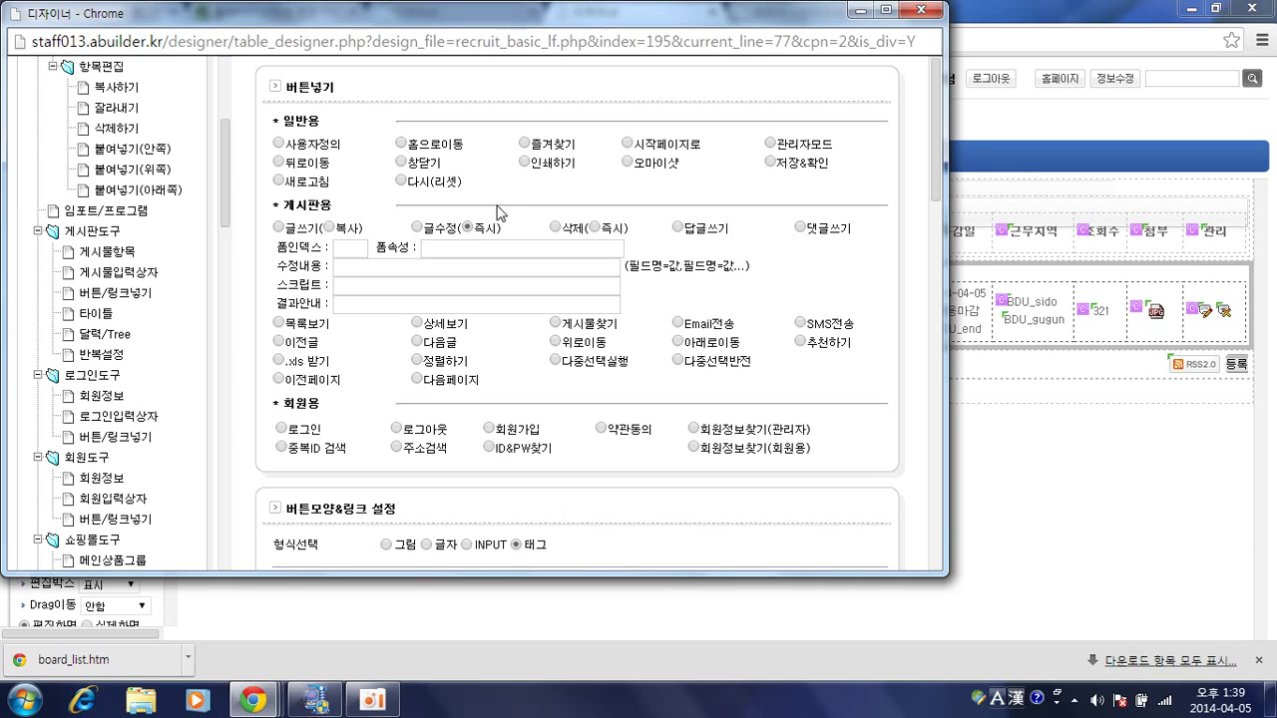
click(556, 228)
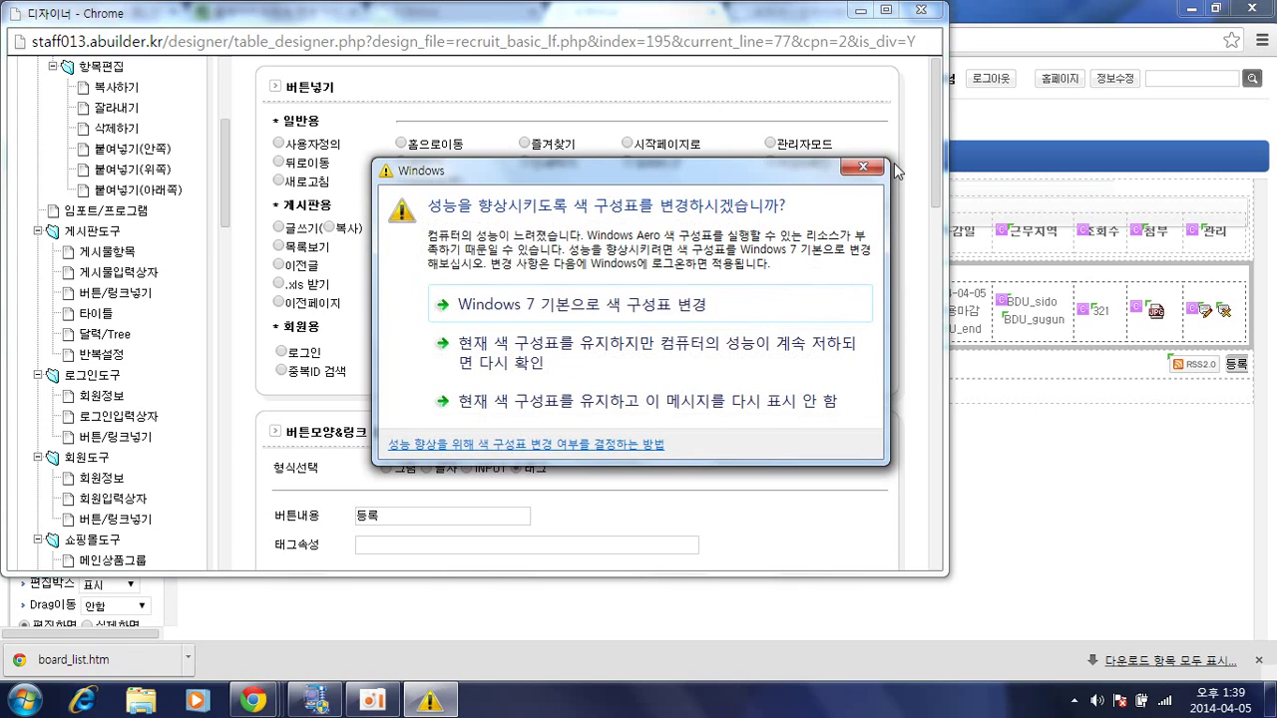
Dismiss the Windows colour-scheme warning and close the 디자이너 popup window.
click(659, 413)
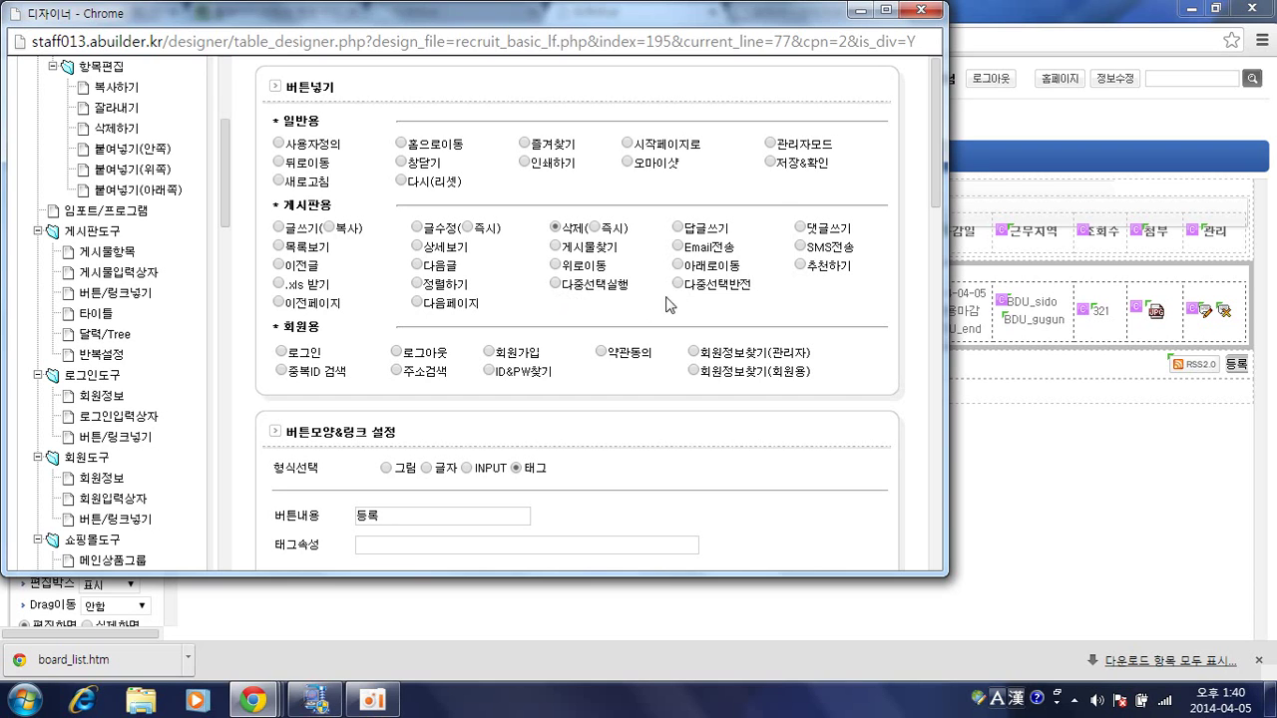
click(920, 10)
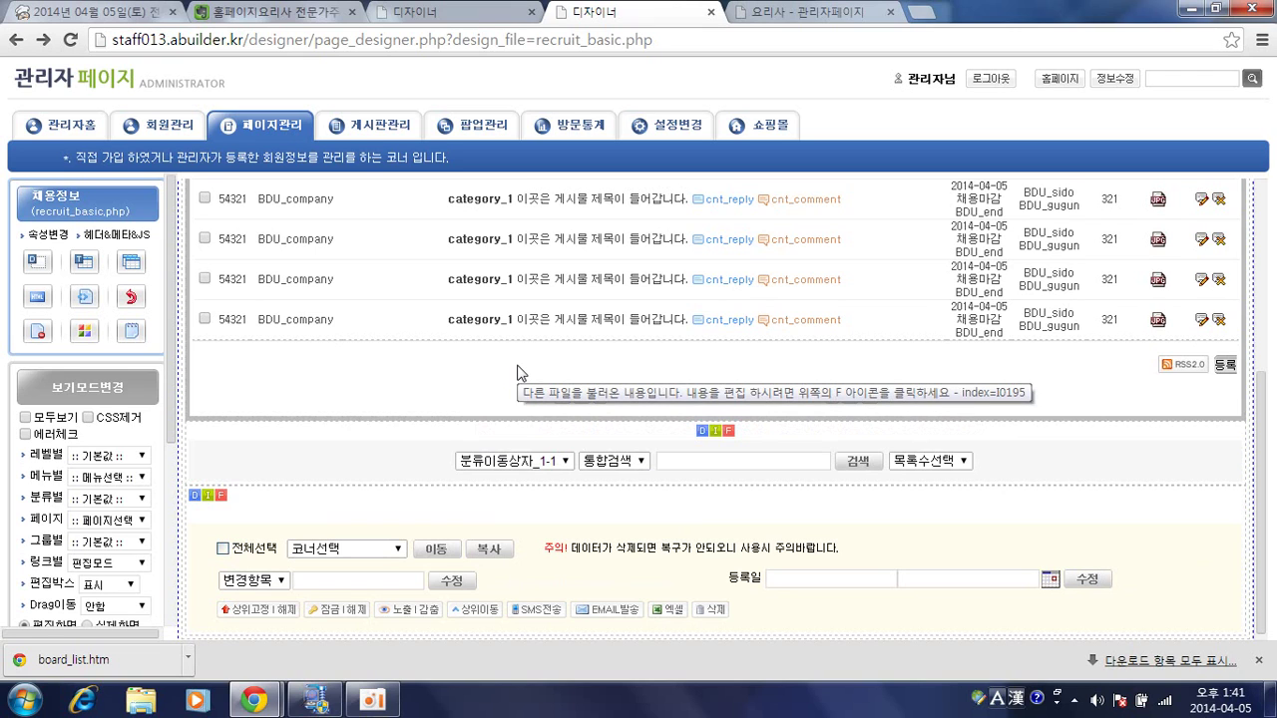
Open recruit_basic_lf.php, select the 등록 button area and choose 버튼/링크넣기 under 게시판도구.
scroll(379, 389, up, 5)
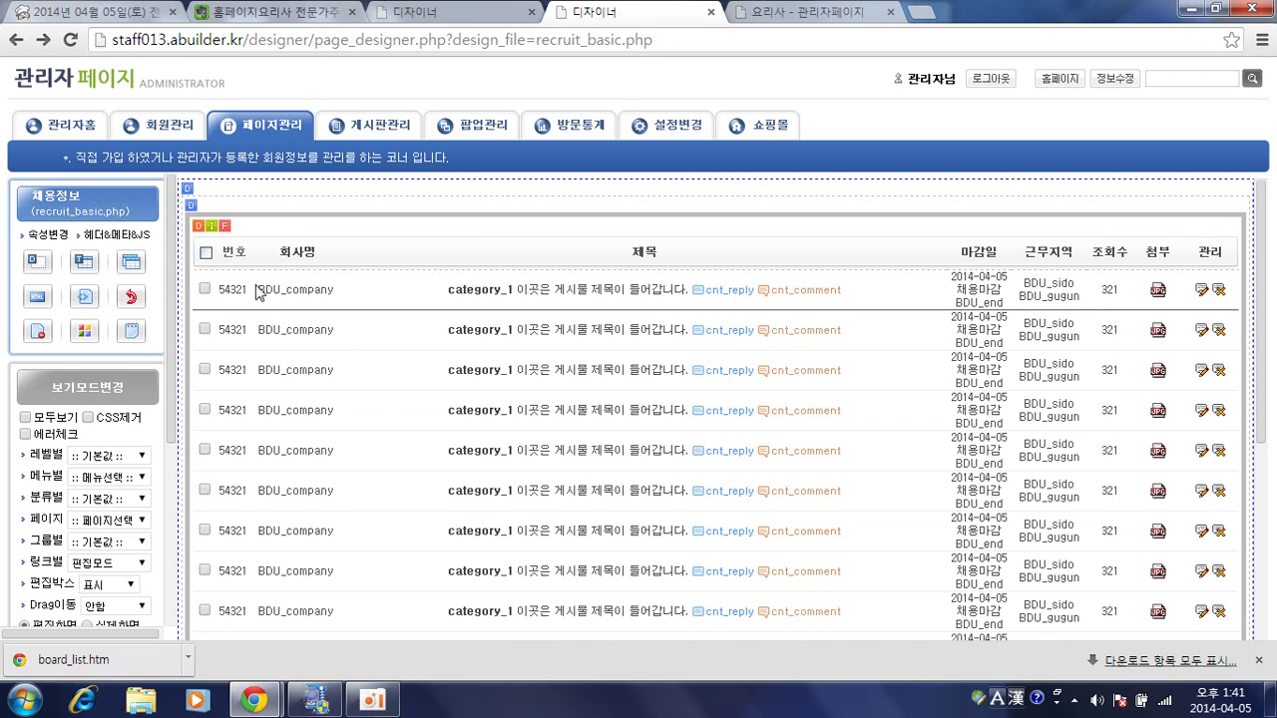
click(226, 228)
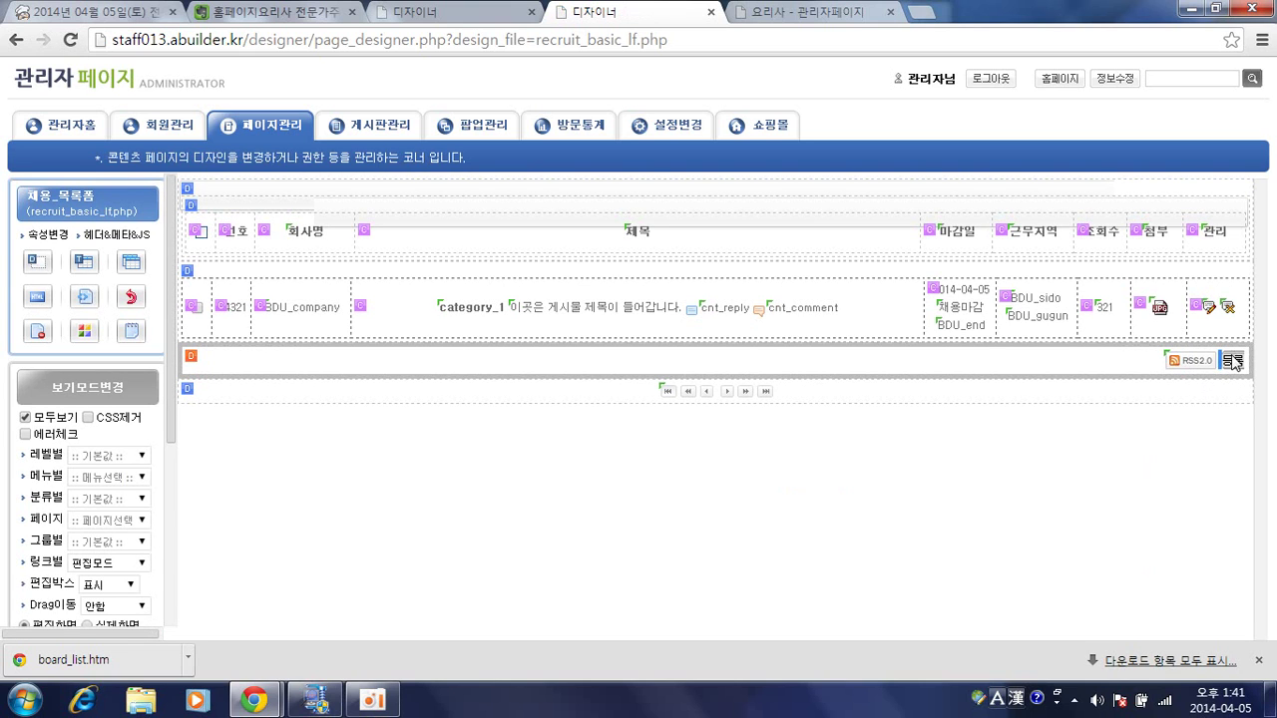
click(1234, 364)
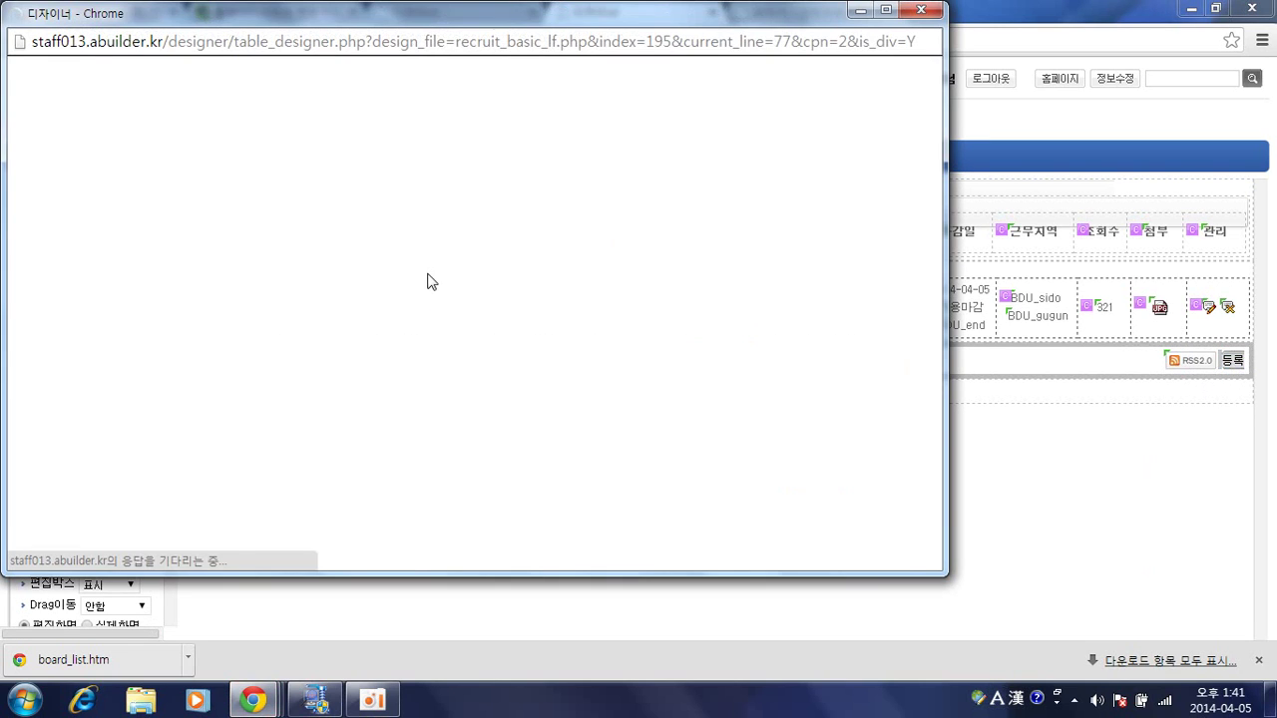
scroll(145, 349, down, 3)
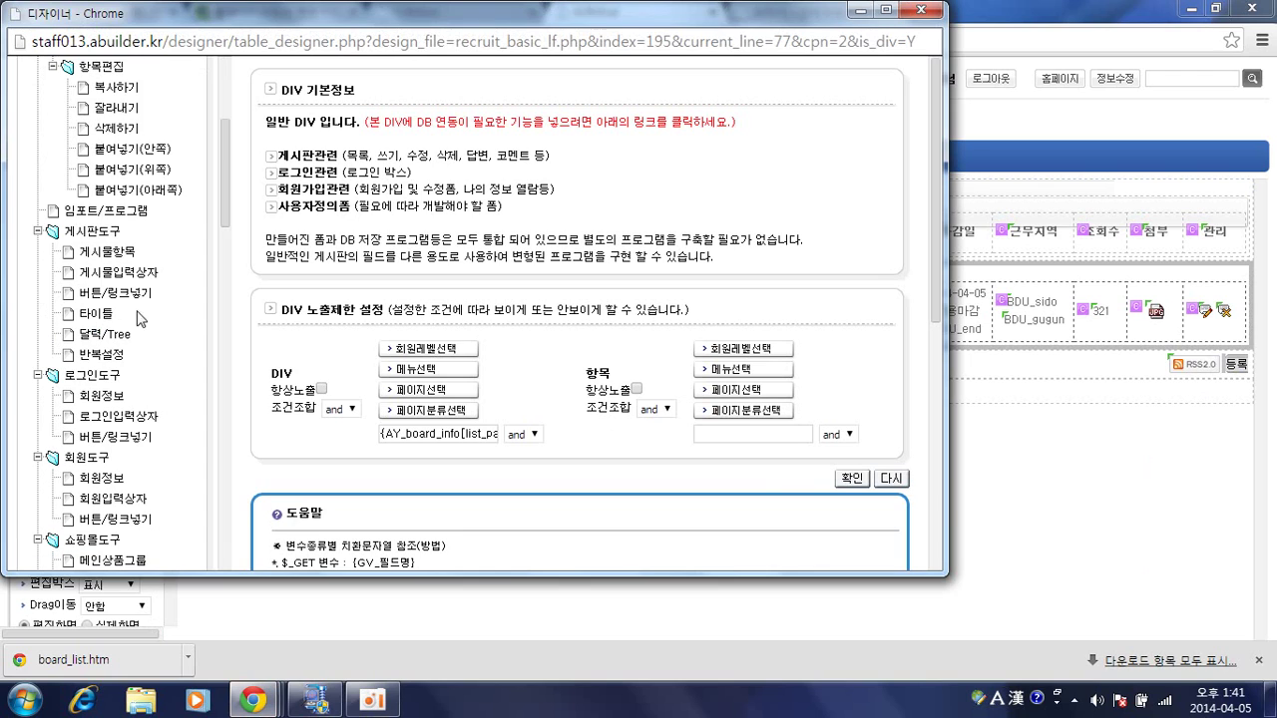
click(108, 299)
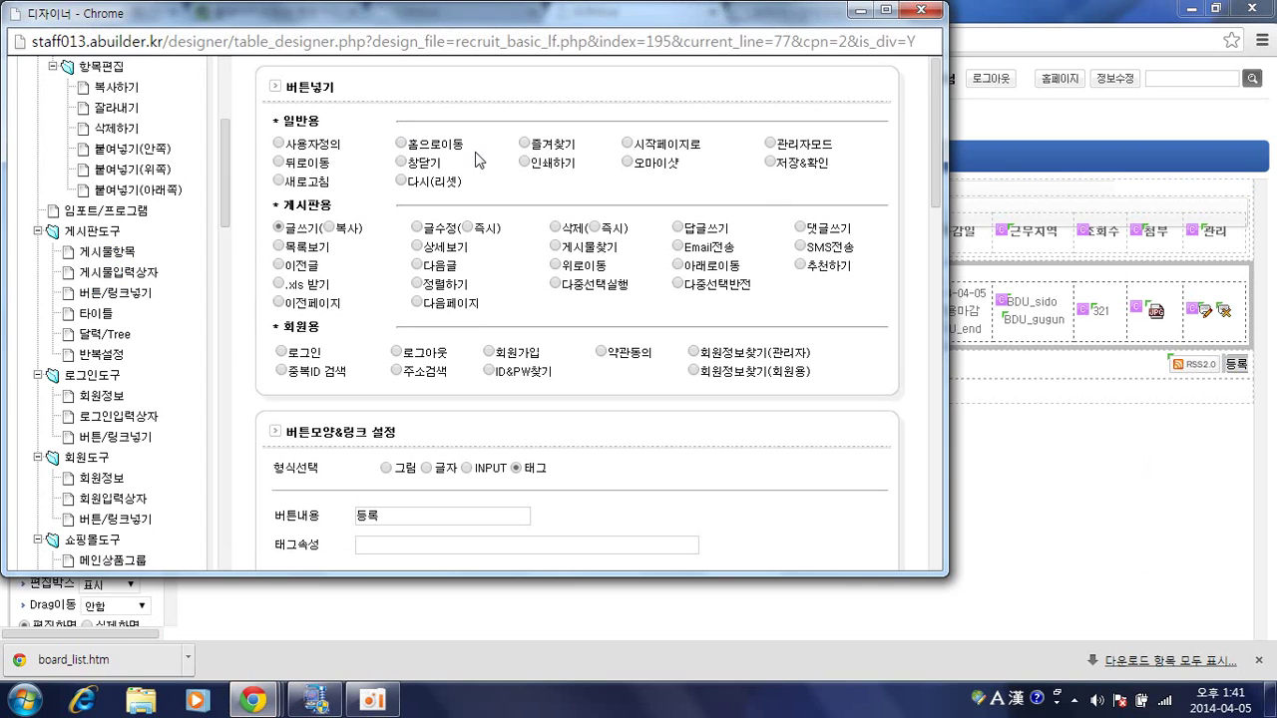
scroll(489, 170, down, 2)
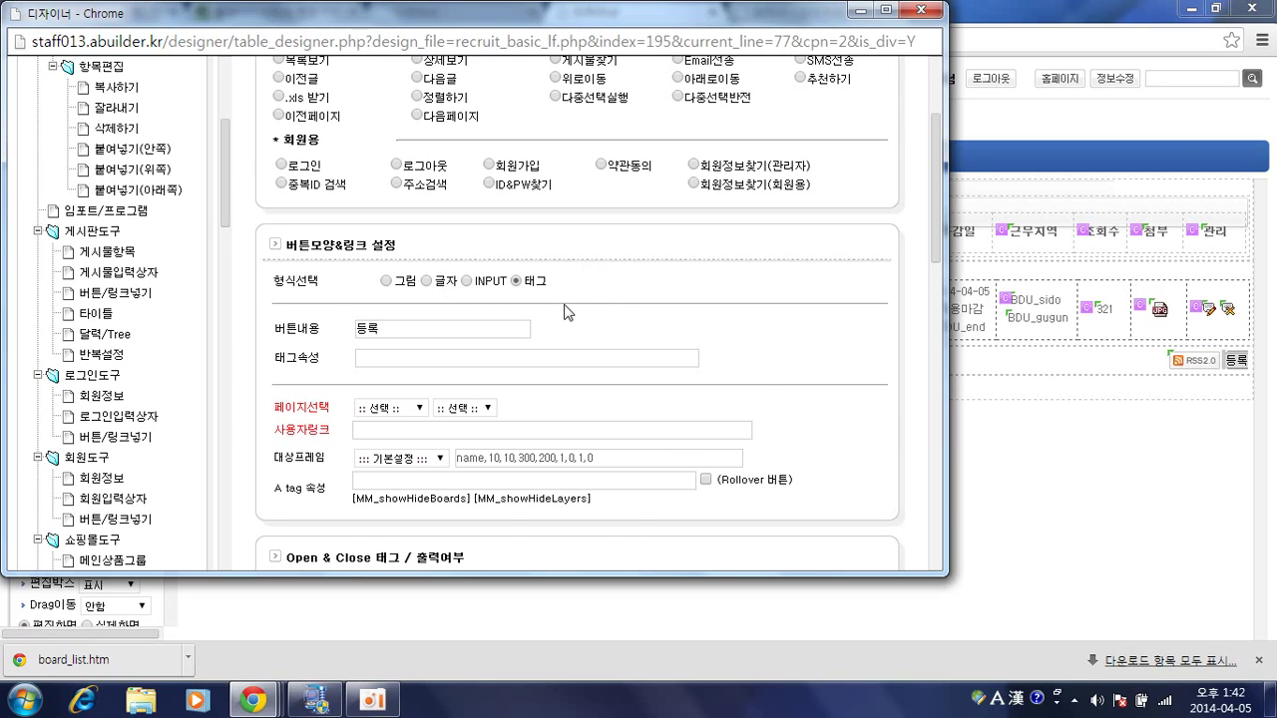
Review the 등록 button's opening tag markup and tag attribute field.
scroll(564, 312, down, 1)
drag(399, 236, 351, 235)
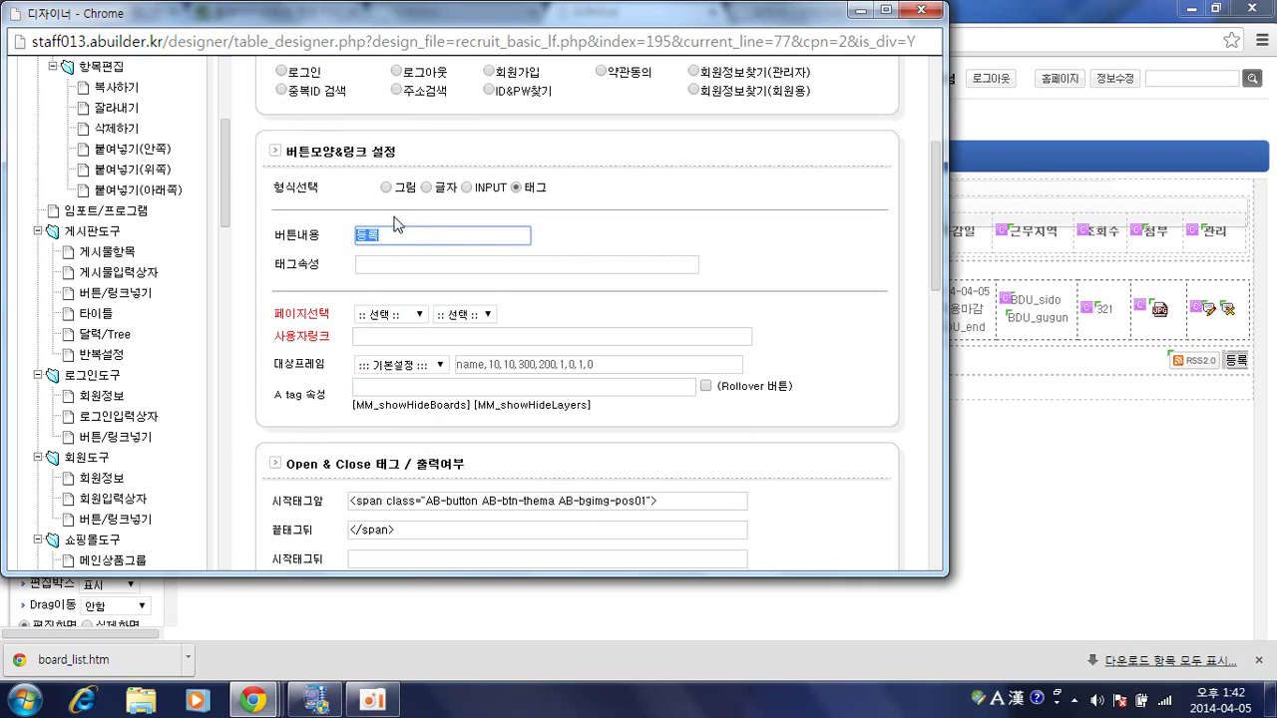
scroll(387, 260, down, 1)
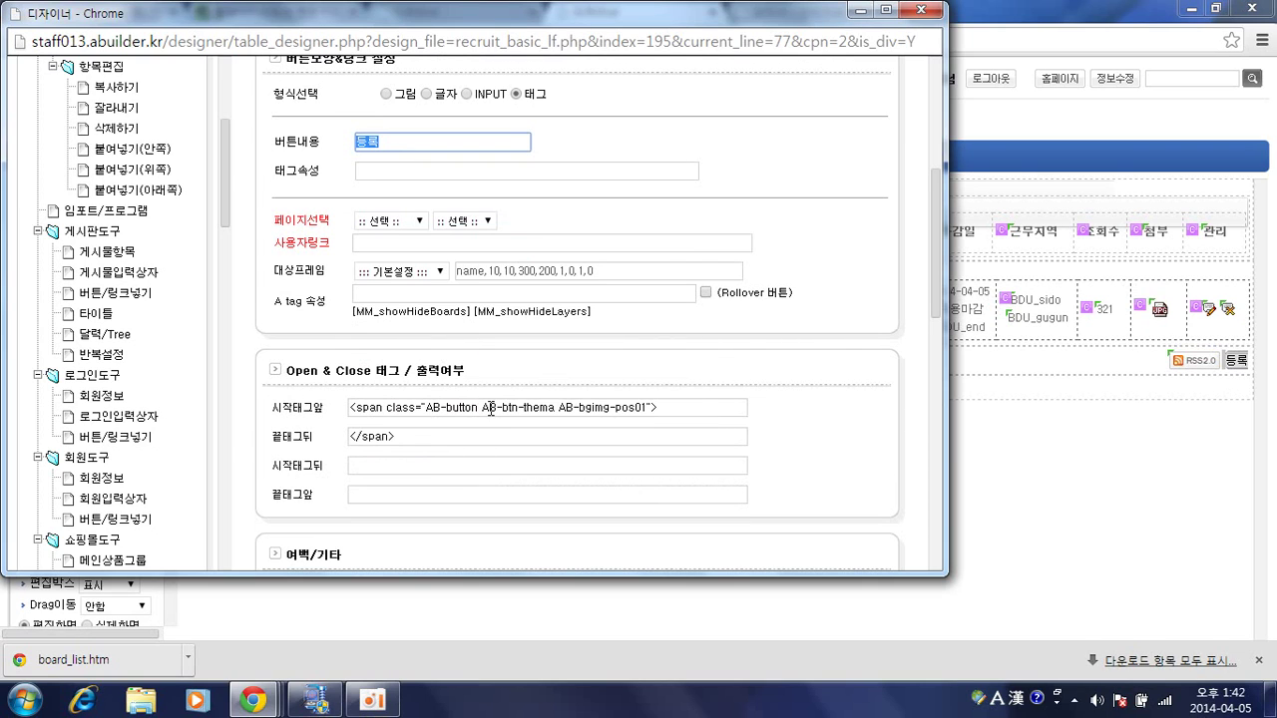
drag(657, 407, 369, 392)
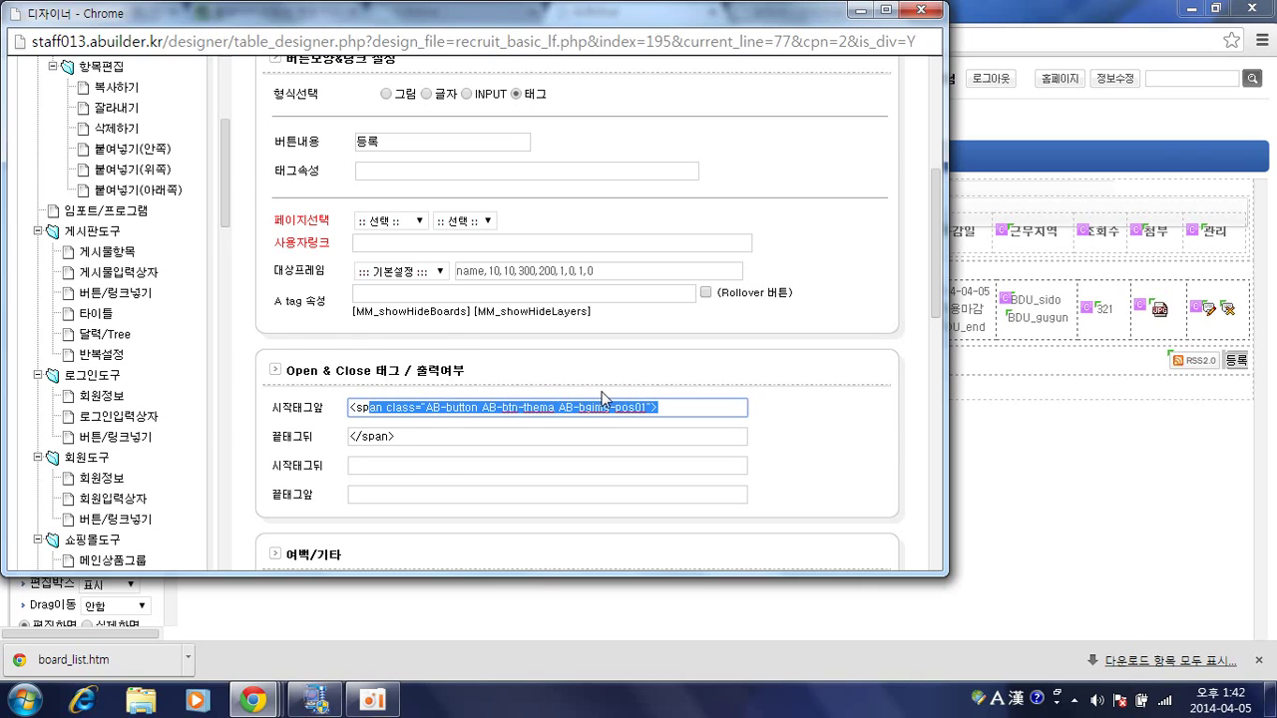
scroll(601, 397, up, 1)
click(593, 324)
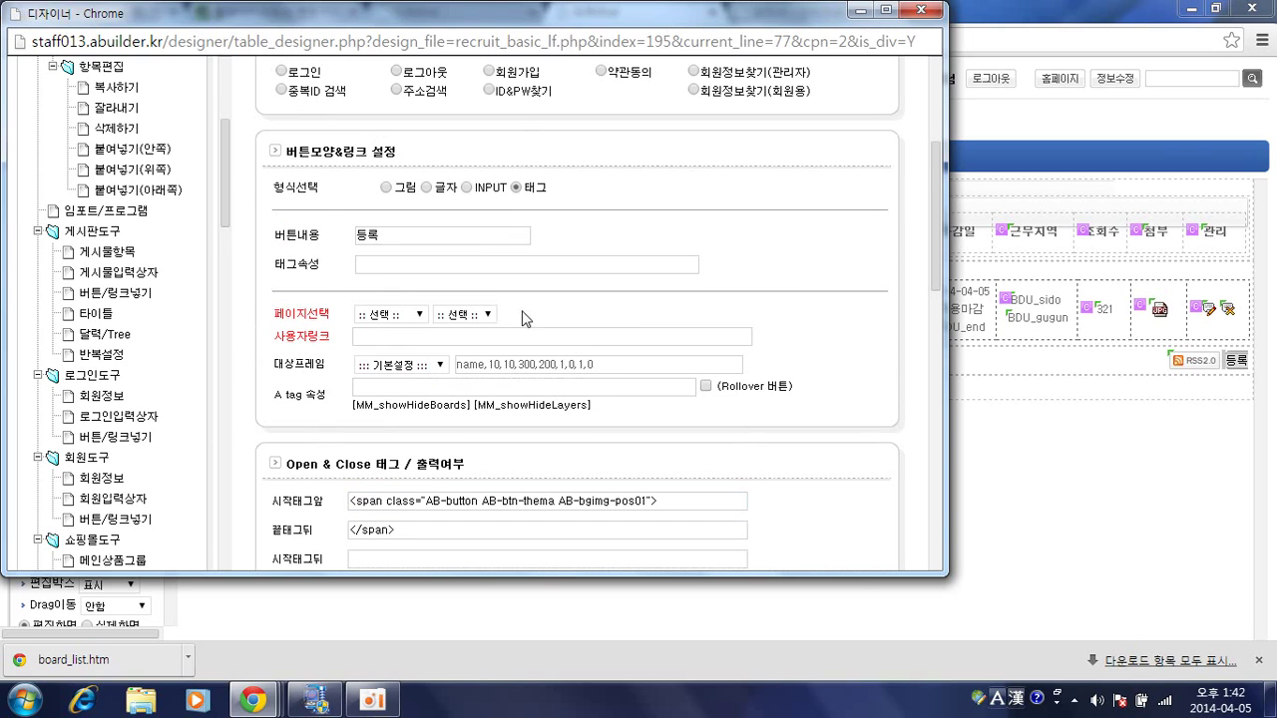
click(409, 263)
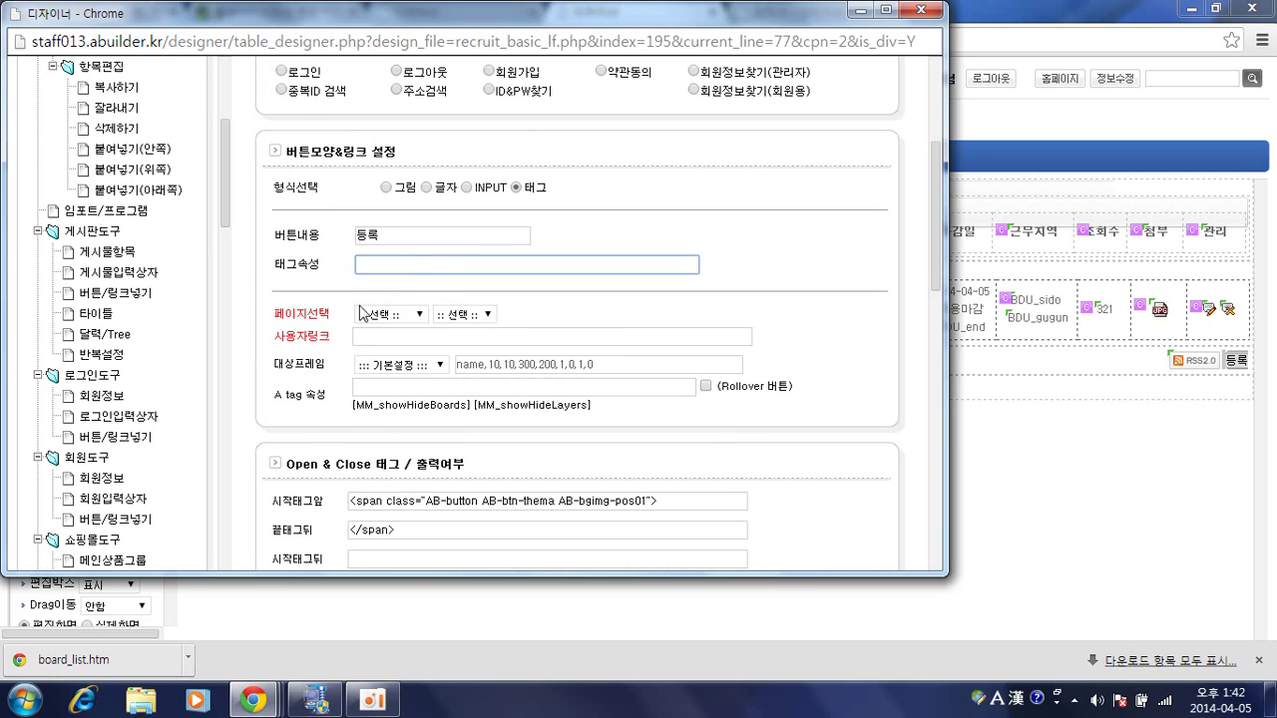
scroll(407, 375, up, 3)
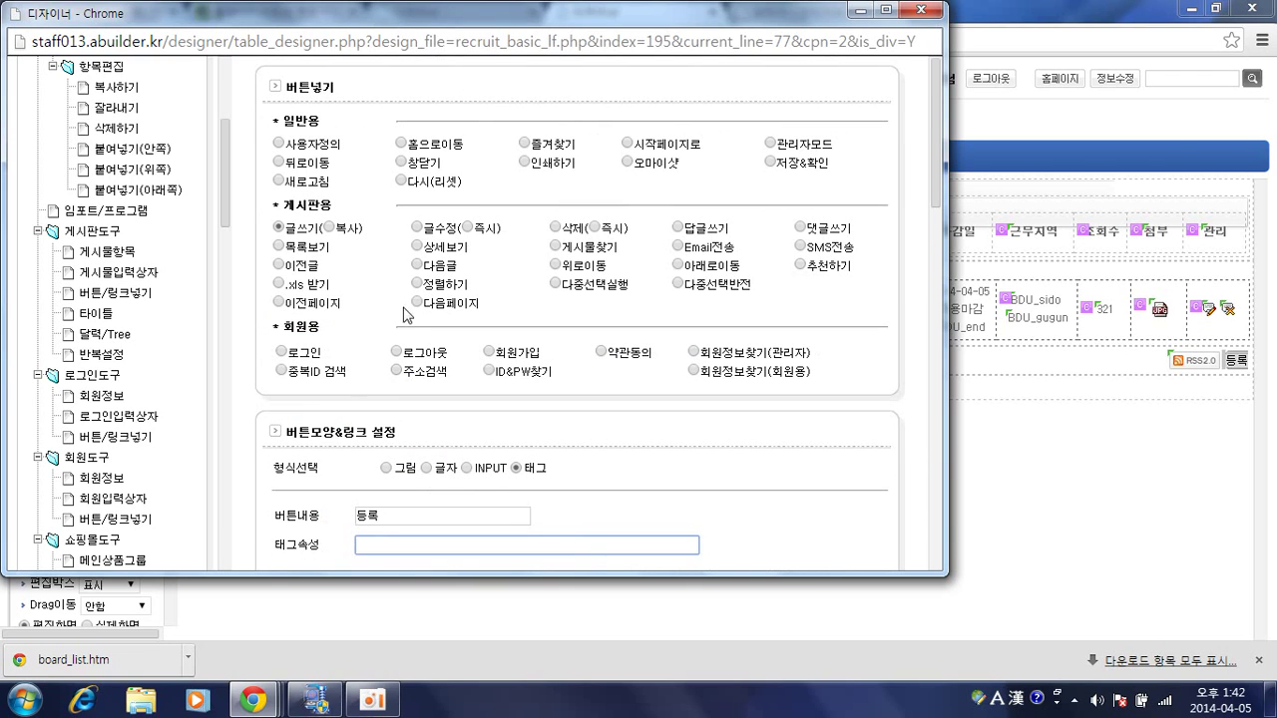
click(281, 228)
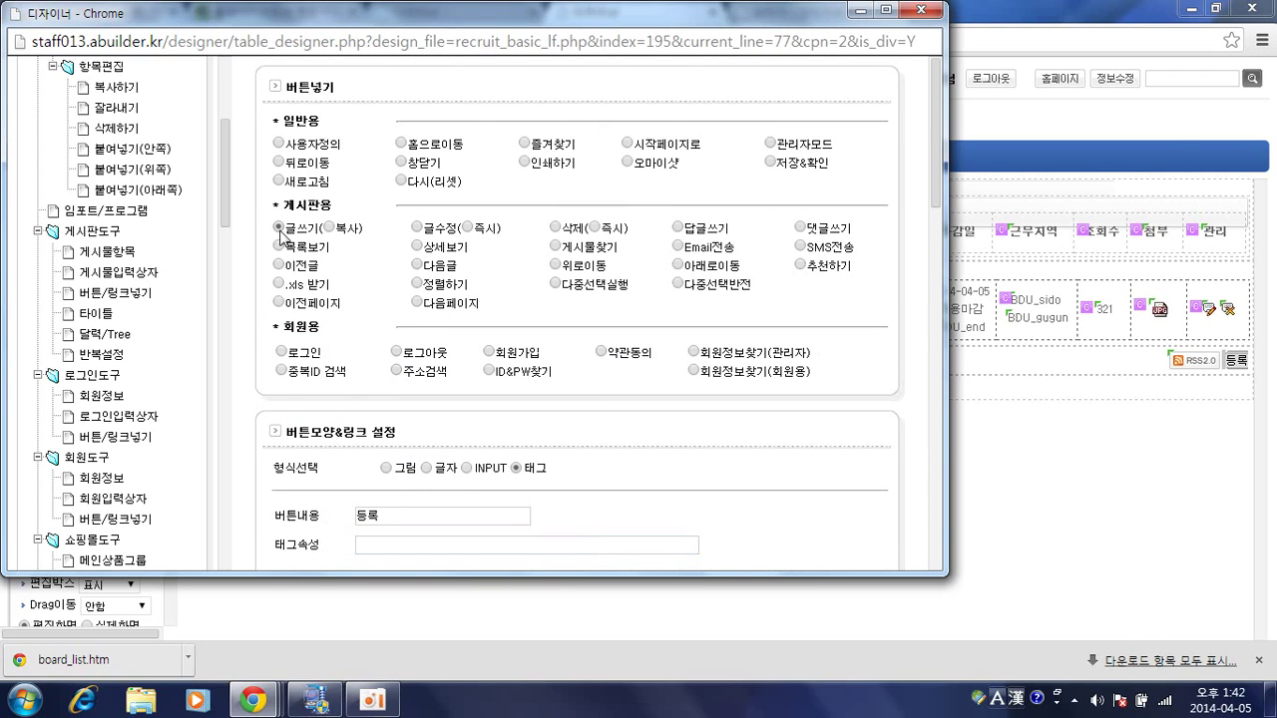
Change the 등록 button's action from 글쓰기 to 사용자정의 under 일반용.
click(280, 228)
scroll(296, 226, down, 4)
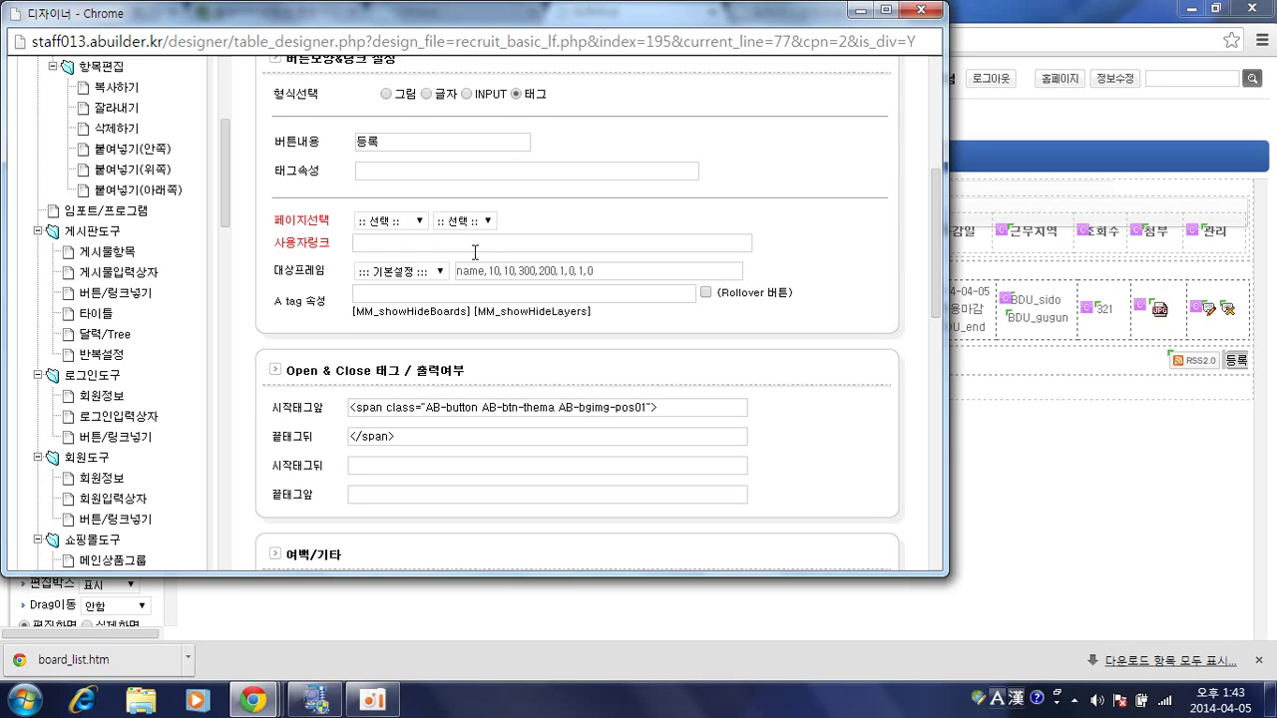
click(472, 247)
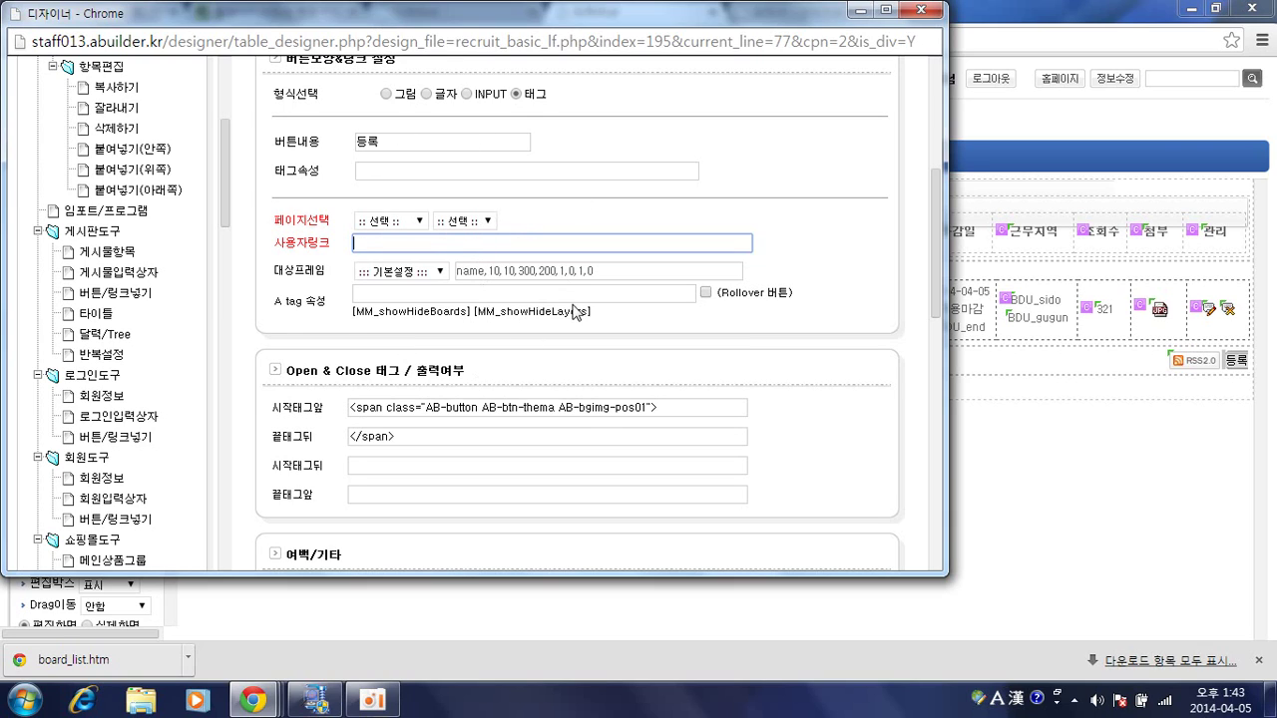
click(544, 231)
scroll(524, 245, up, 3)
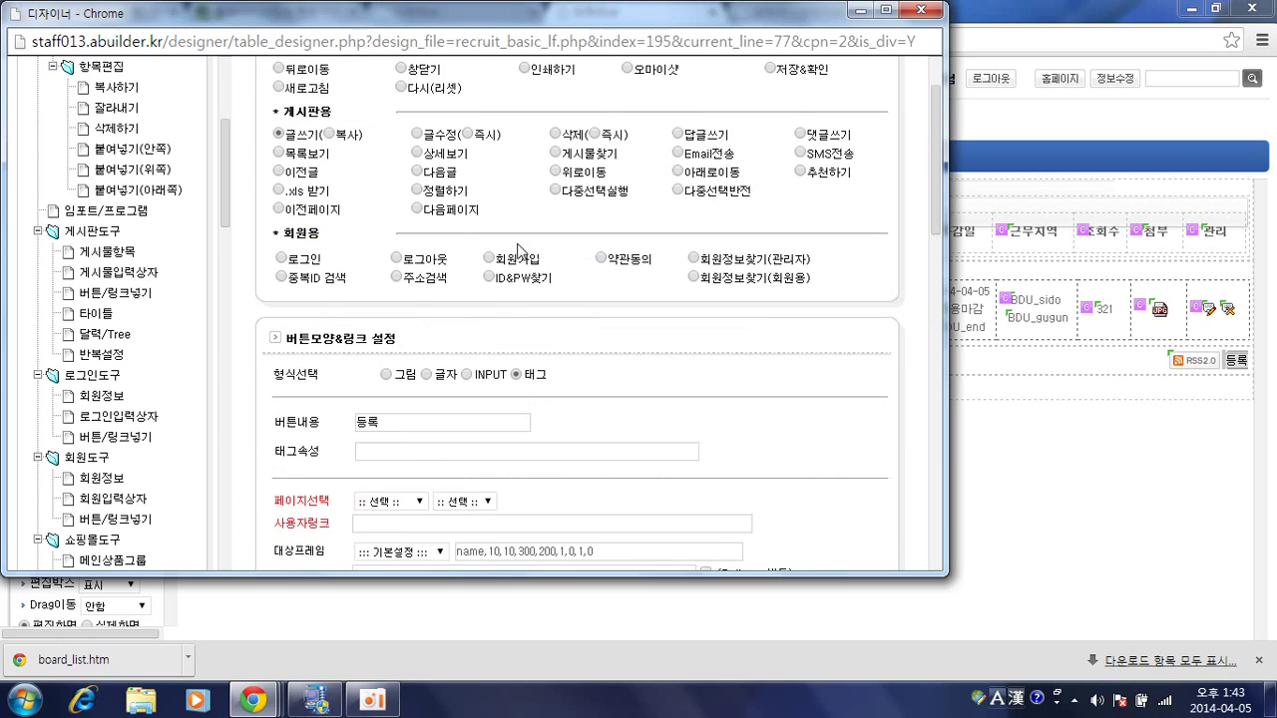
scroll(516, 250, up, 1)
click(280, 144)
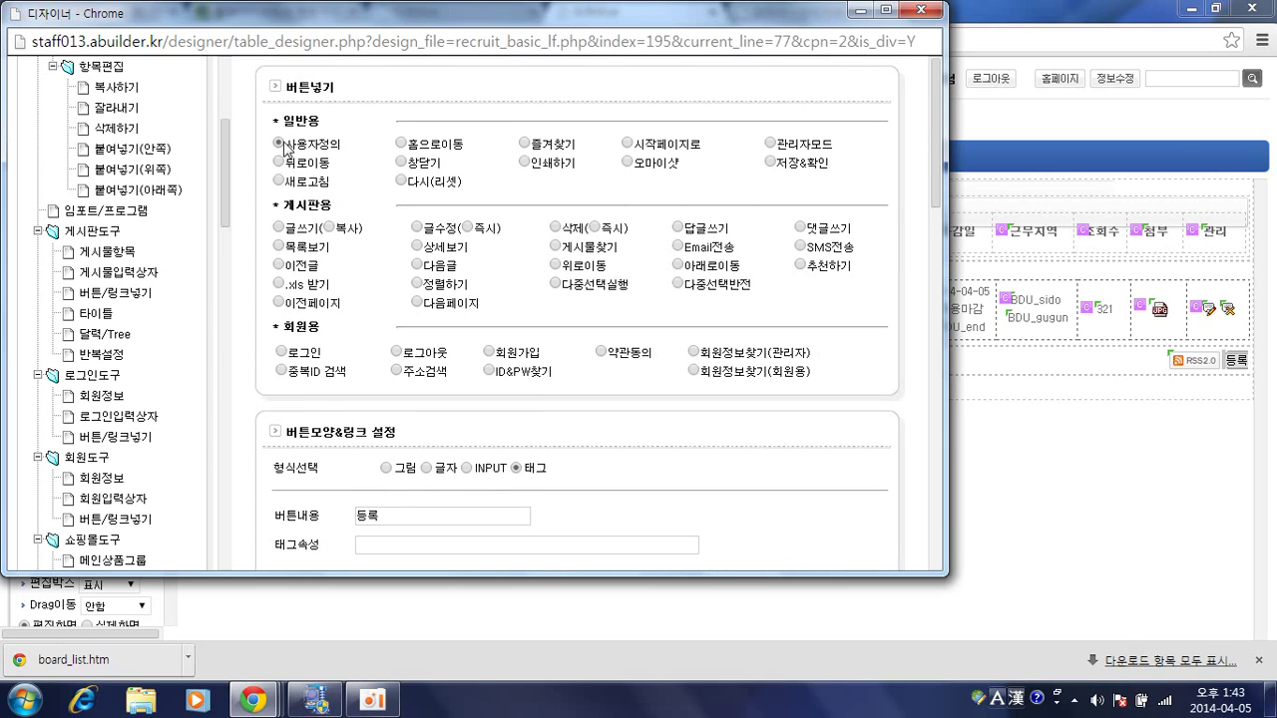
Set 페이지선택 to 만든페이지 and click into the empty 사용자링크 field.
scroll(489, 197, down, 3)
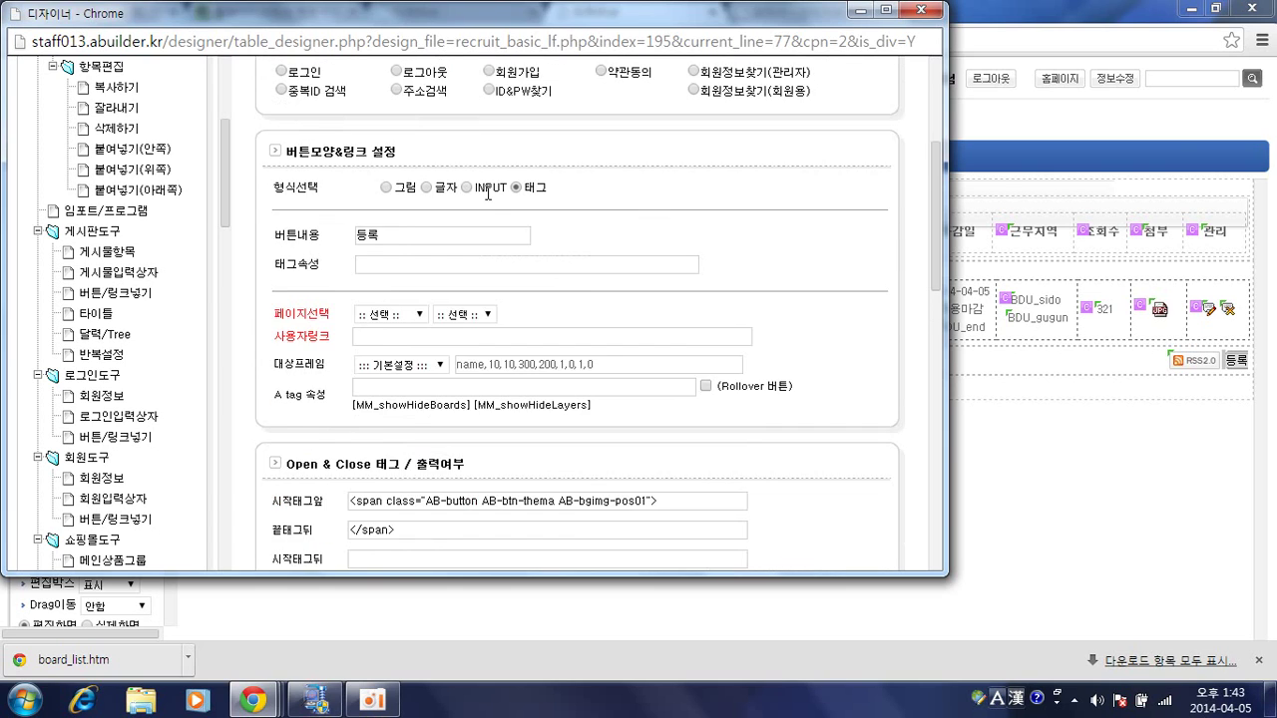
scroll(486, 199, down, 1)
scroll(484, 230, up, 1)
click(389, 315)
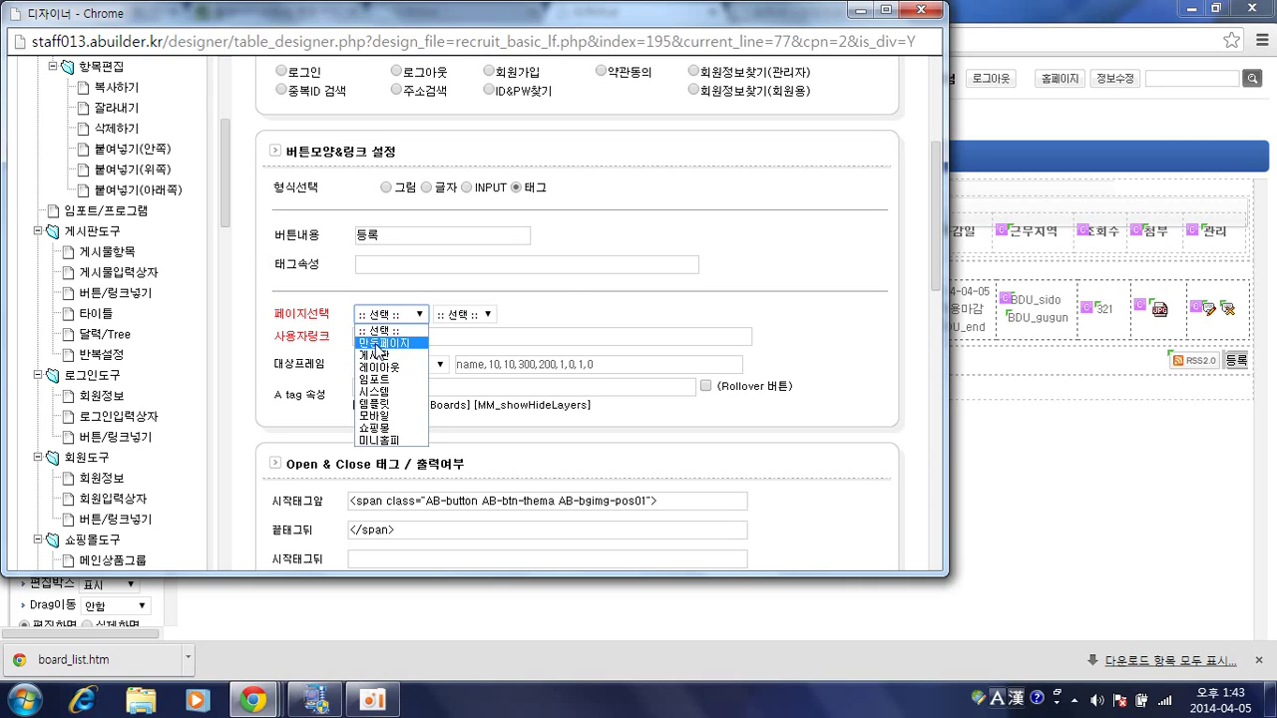
click(379, 343)
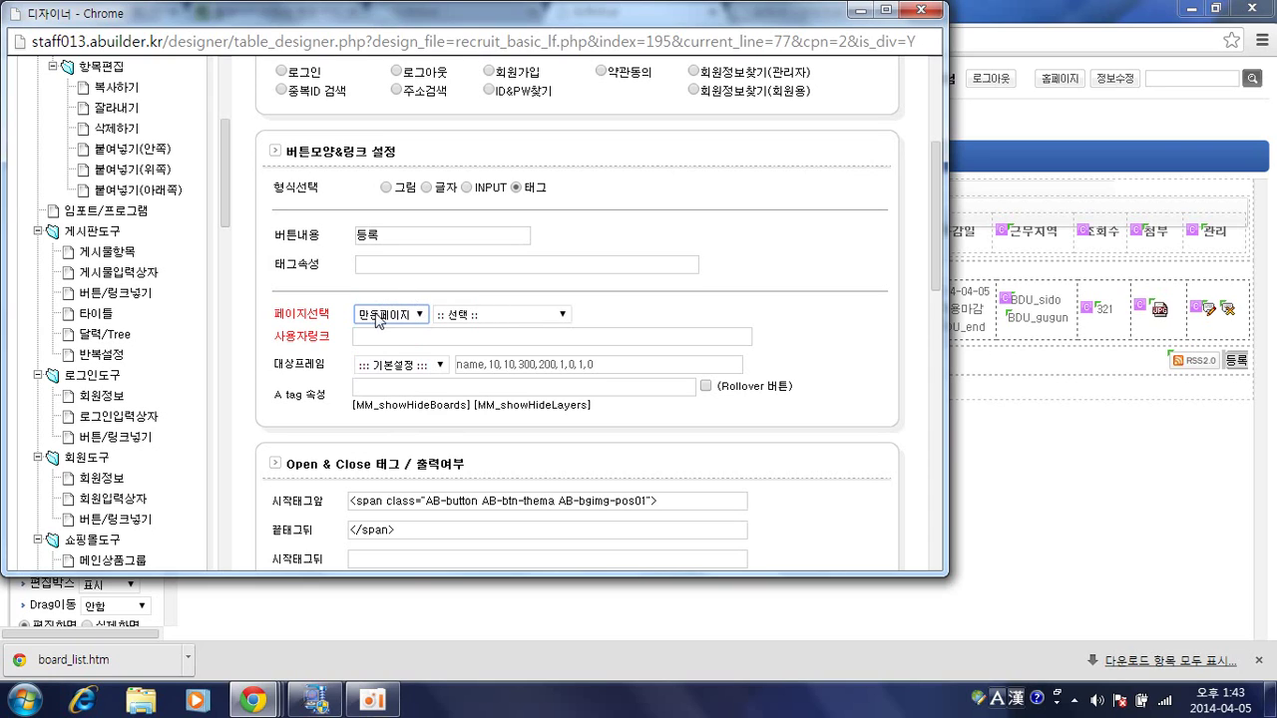
click(478, 337)
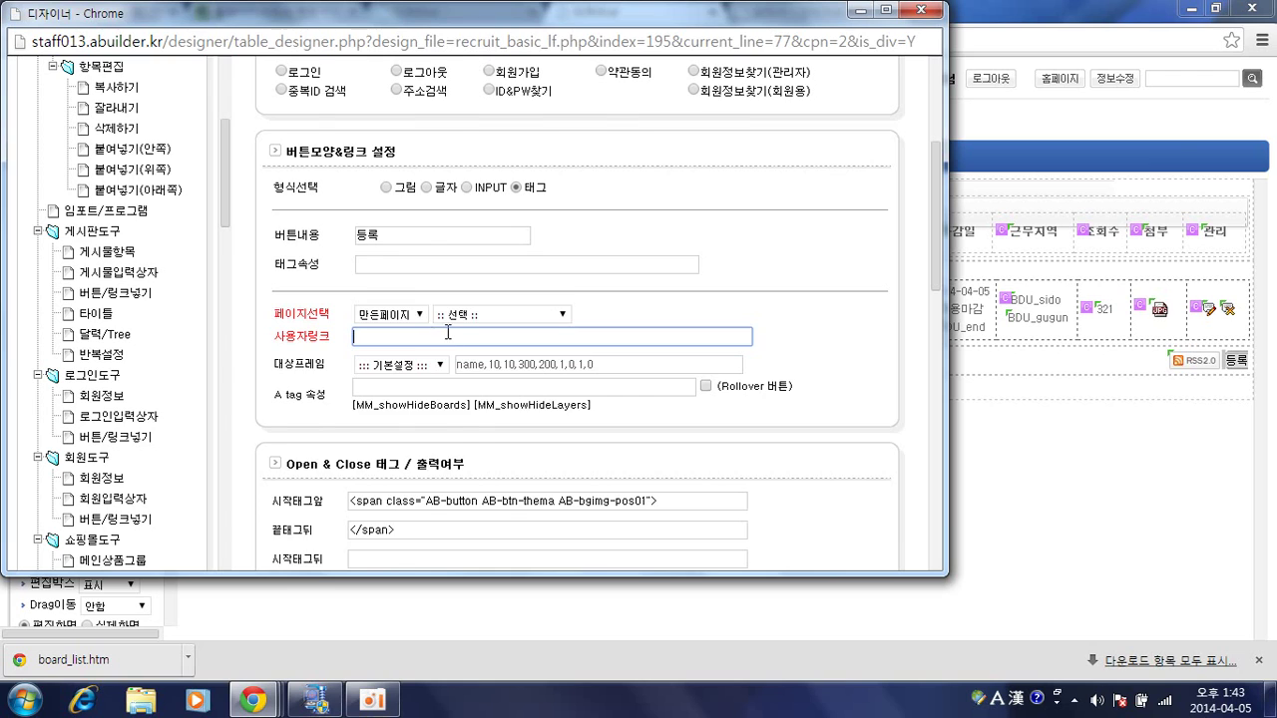
scroll(448, 332, up, 1)
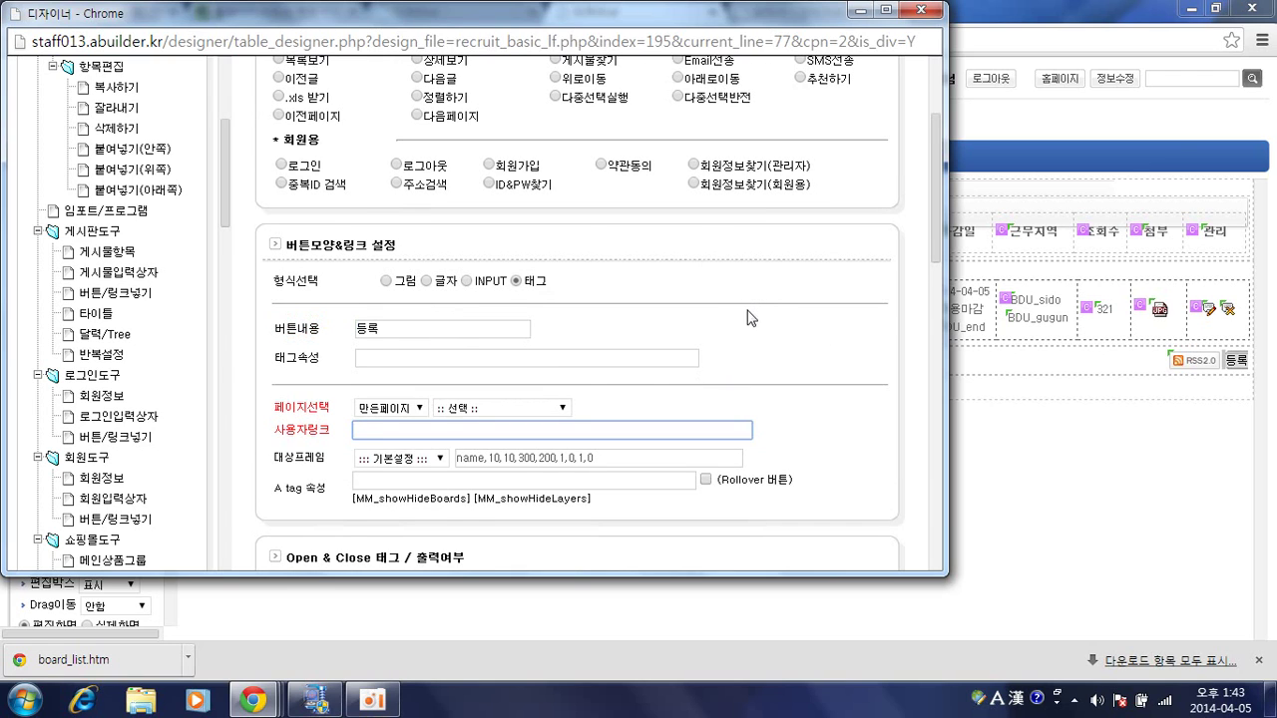
scroll(749, 314, up, 2)
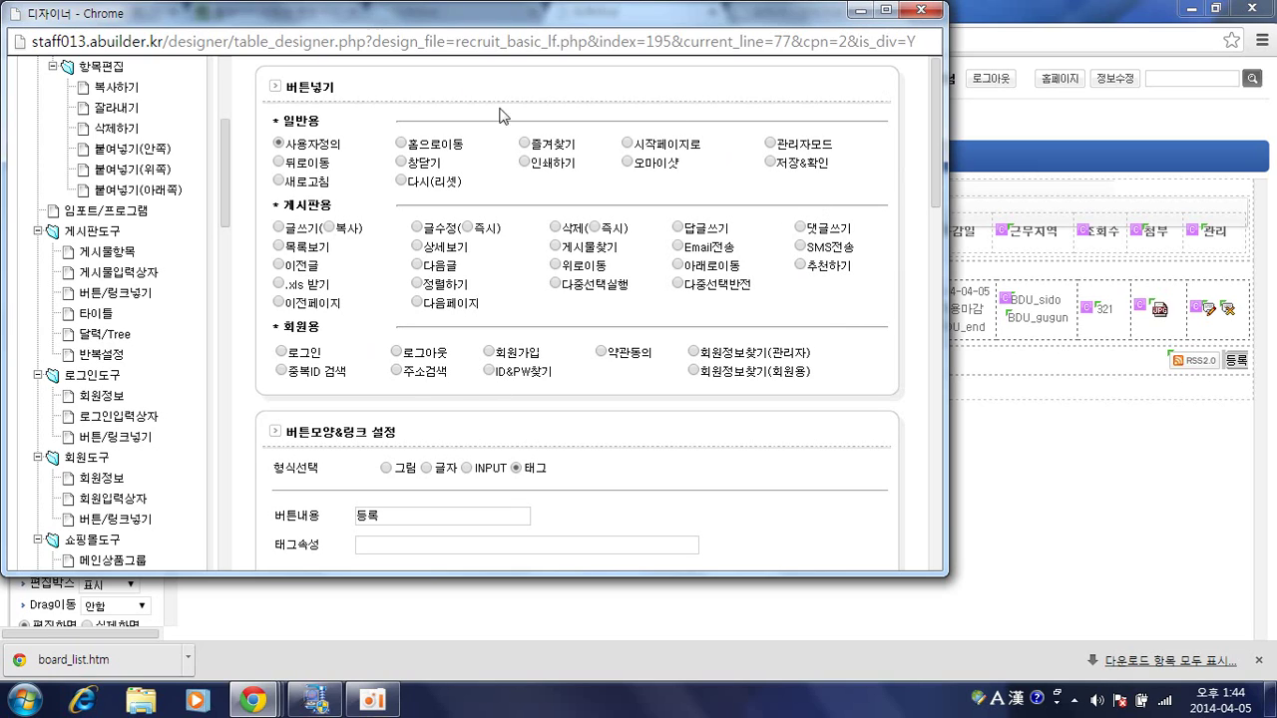
Check the 등록 button's 페이지선택, 사용자링크 and Open/Close tag settings, then close the button designer.
scroll(534, 351, down, 2)
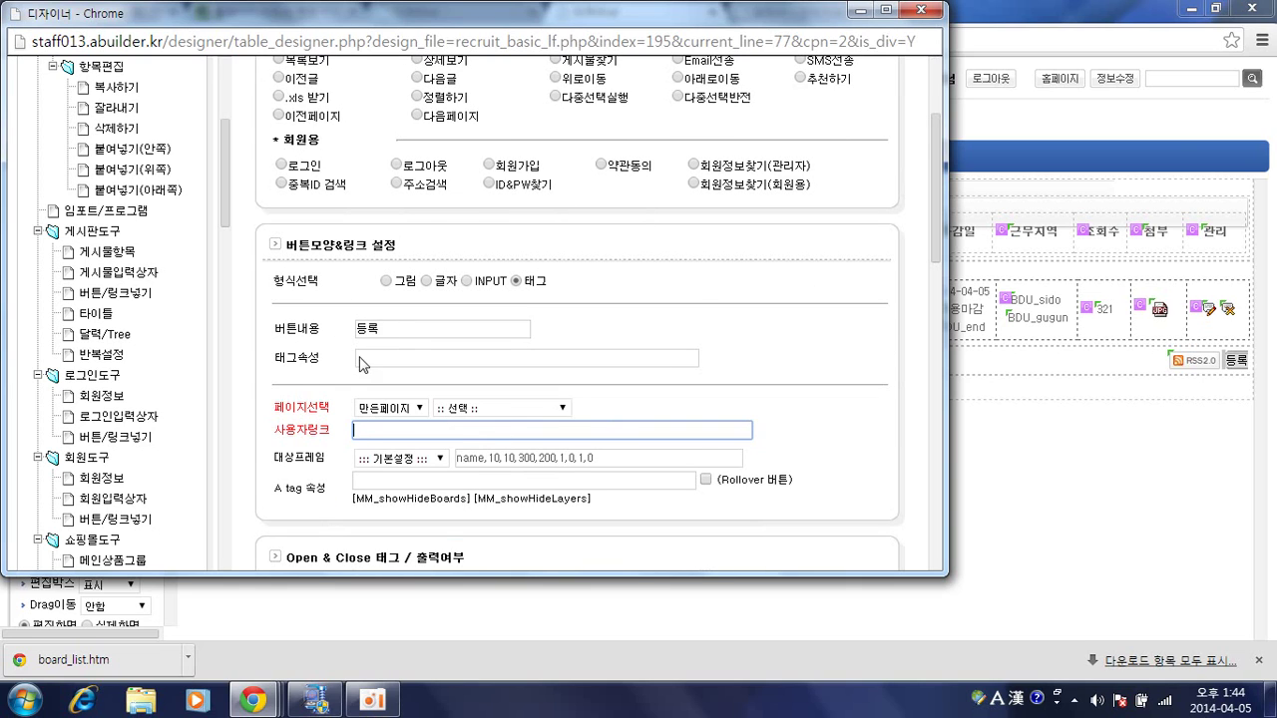
scroll(598, 329, down, 2)
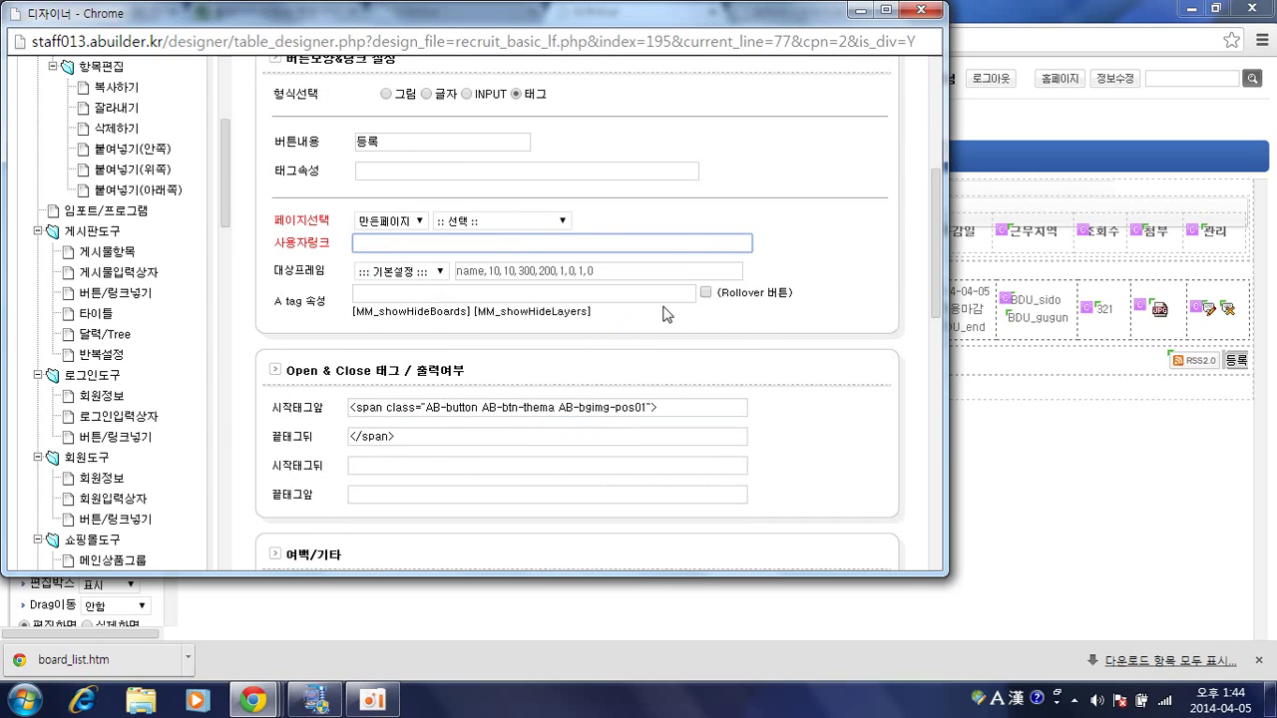
scroll(670, 319, up, 4)
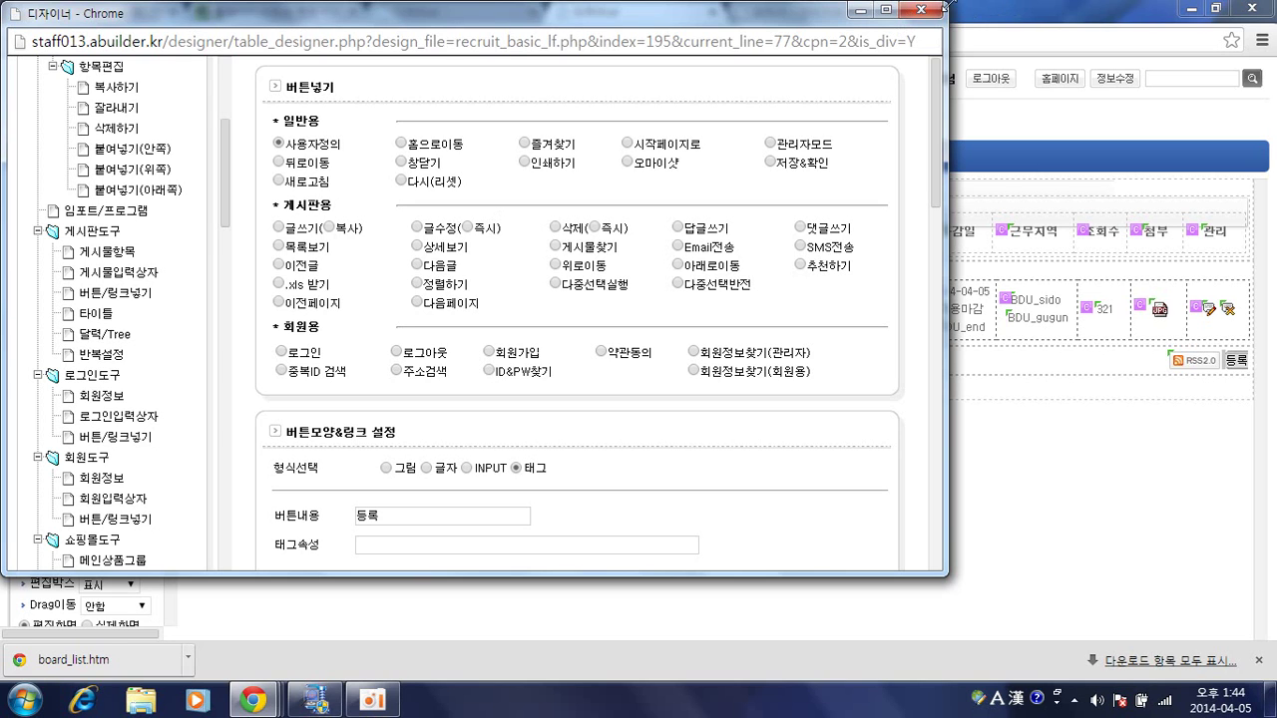
click(922, 10)
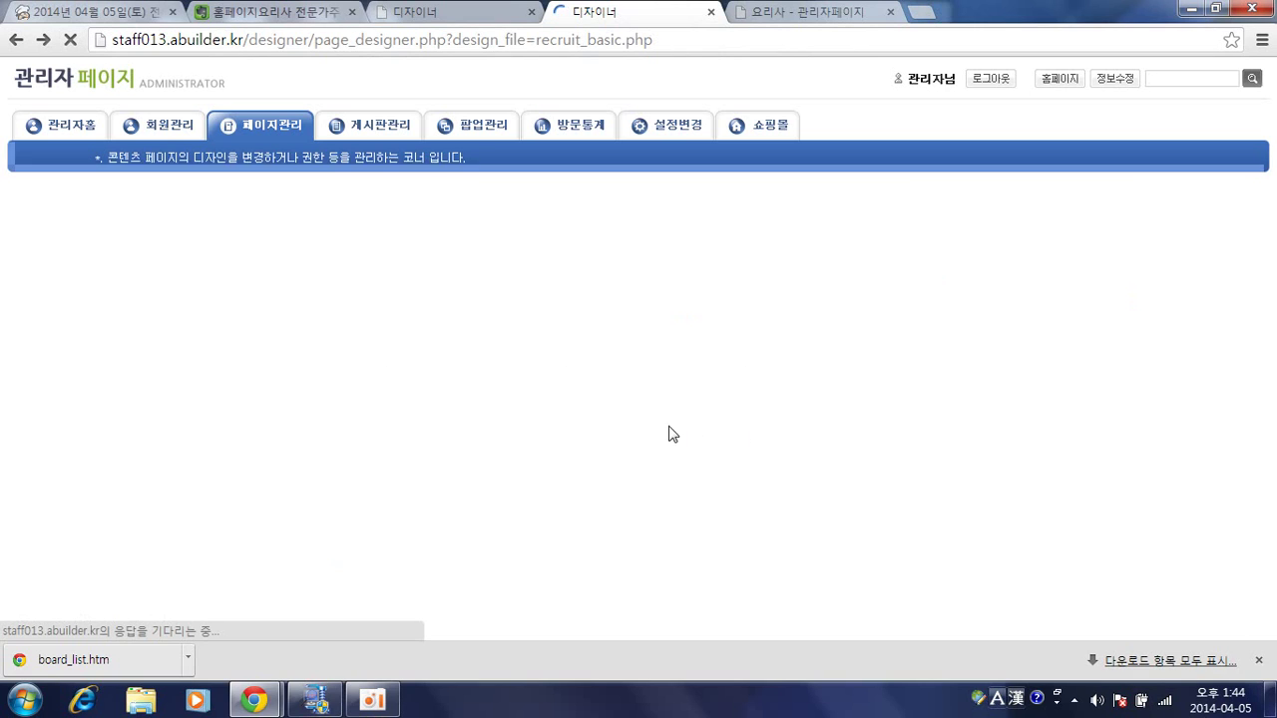
Scroll the recruit_basic.php board list and open the live 채용정보 recruitment page.
scroll(369, 362, down, 2)
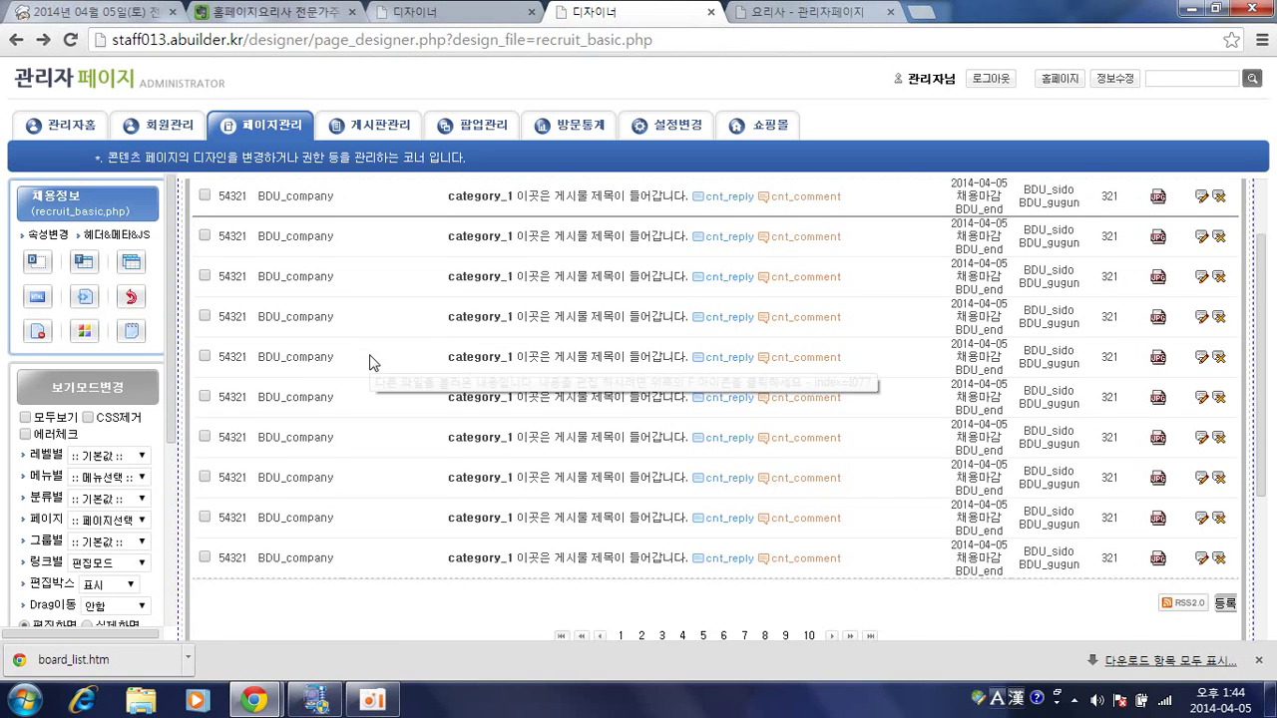
scroll(369, 362, down, 5)
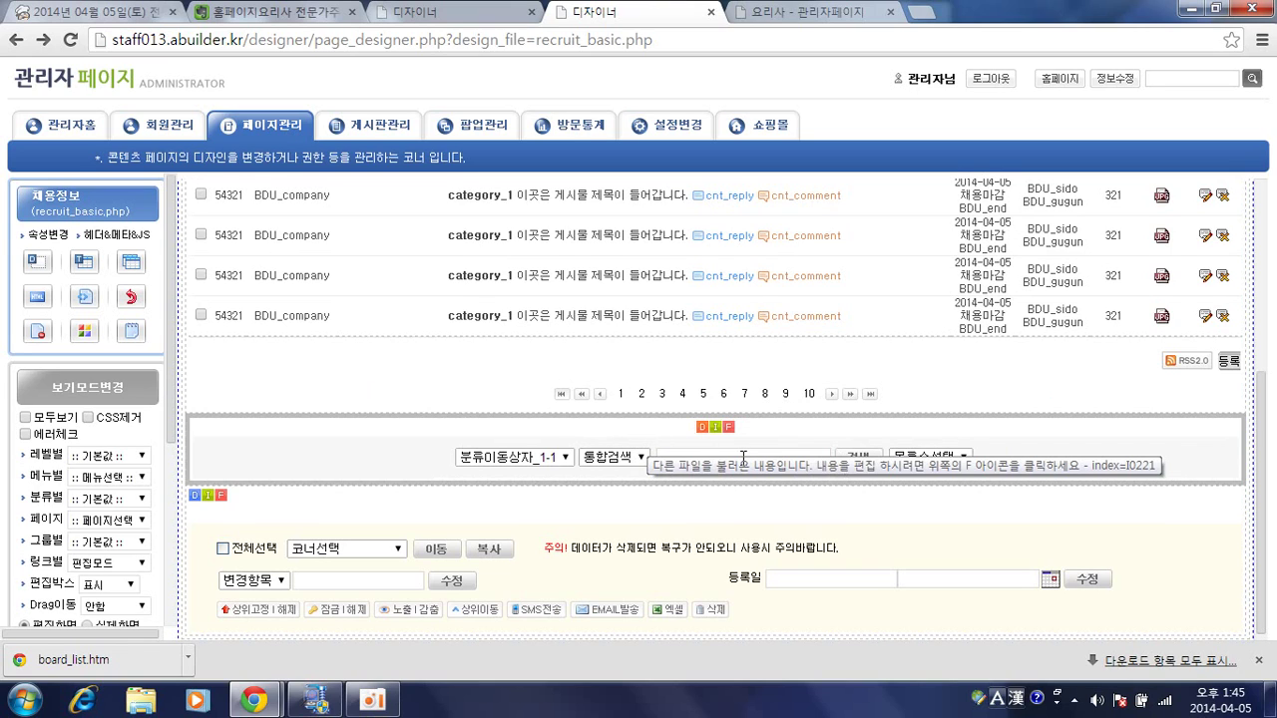
click(364, 387)
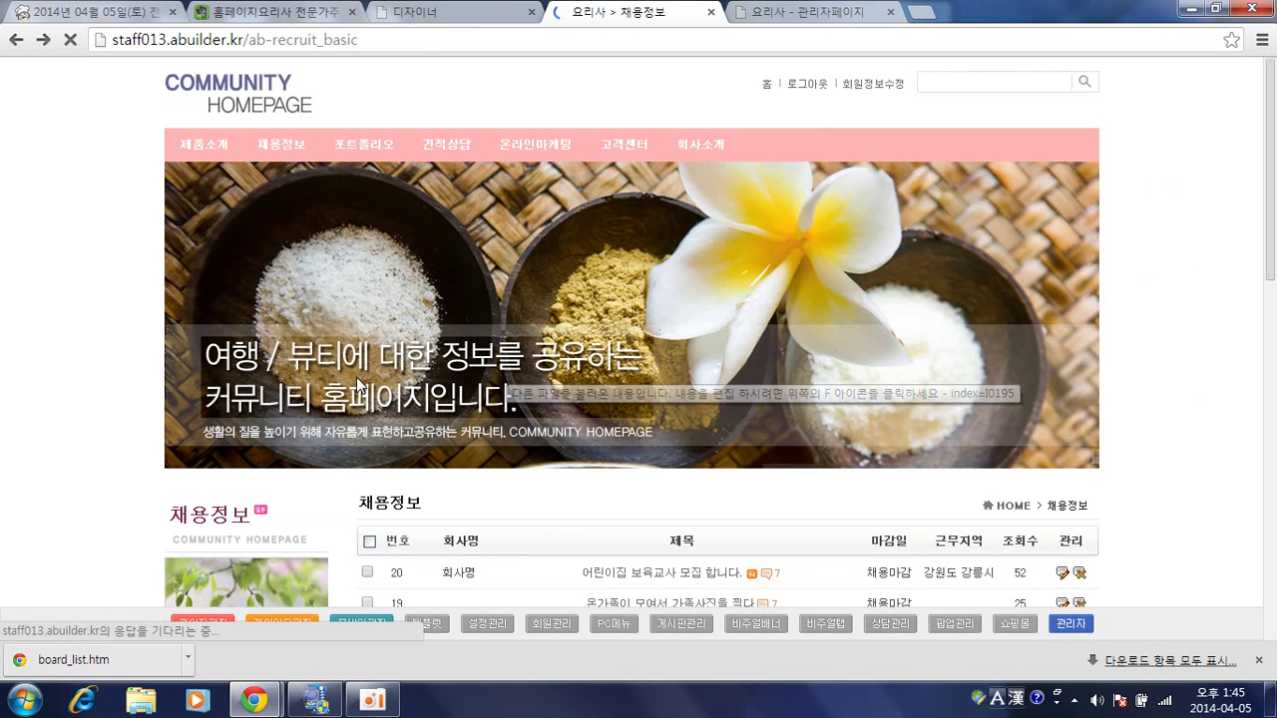
Go to the 고객센터 > 공지사항 notice board on the site.
scroll(509, 384, up, 2)
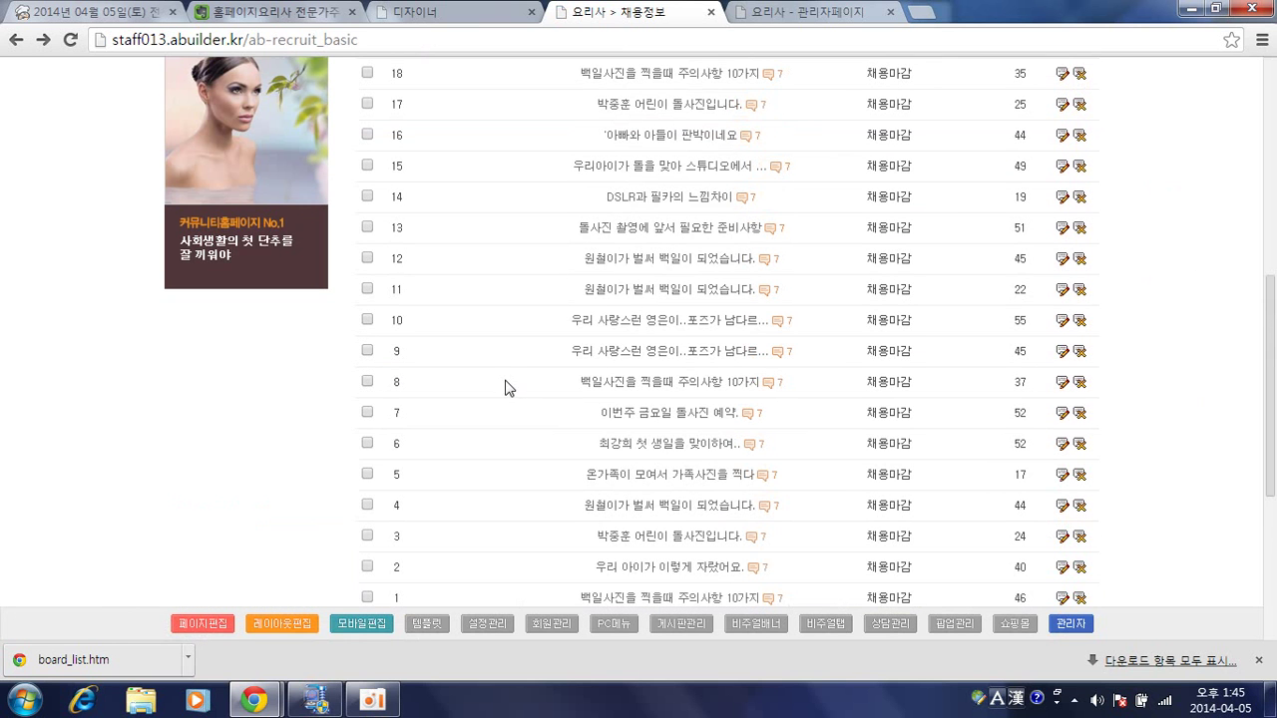
scroll(509, 387, down, 1)
scroll(1058, 299, up, 2)
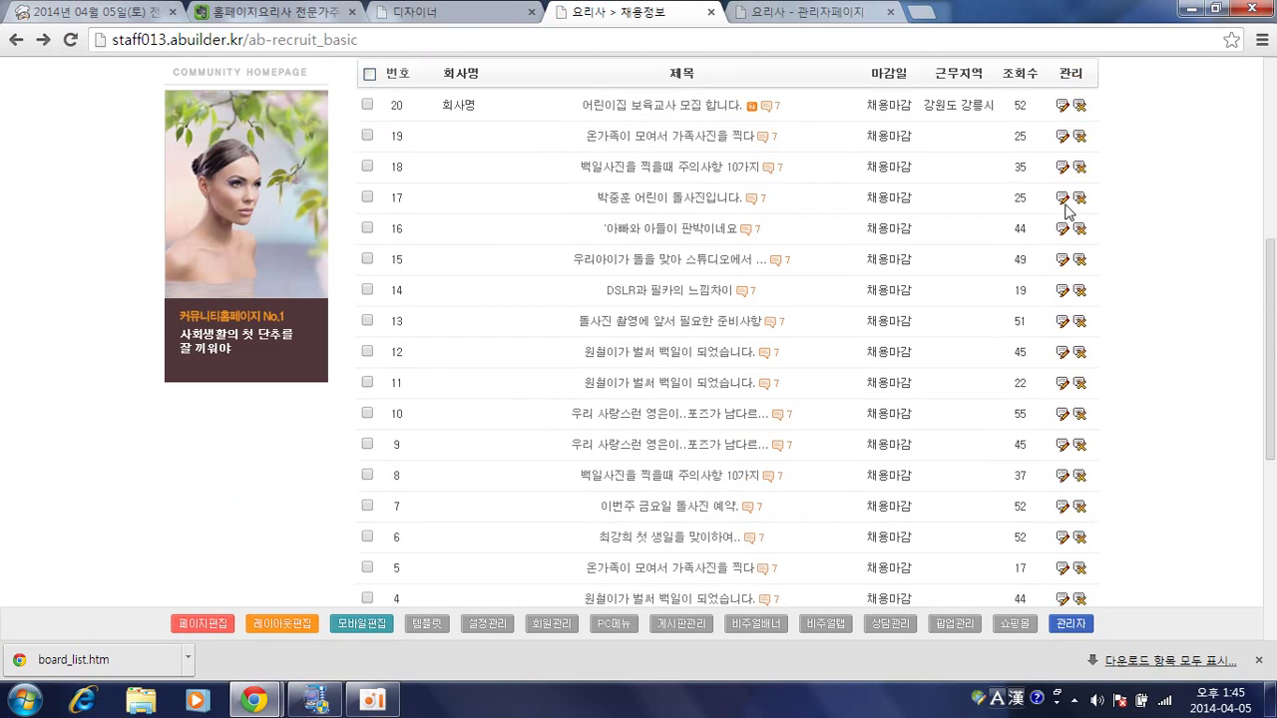
scroll(605, 209, up, 4)
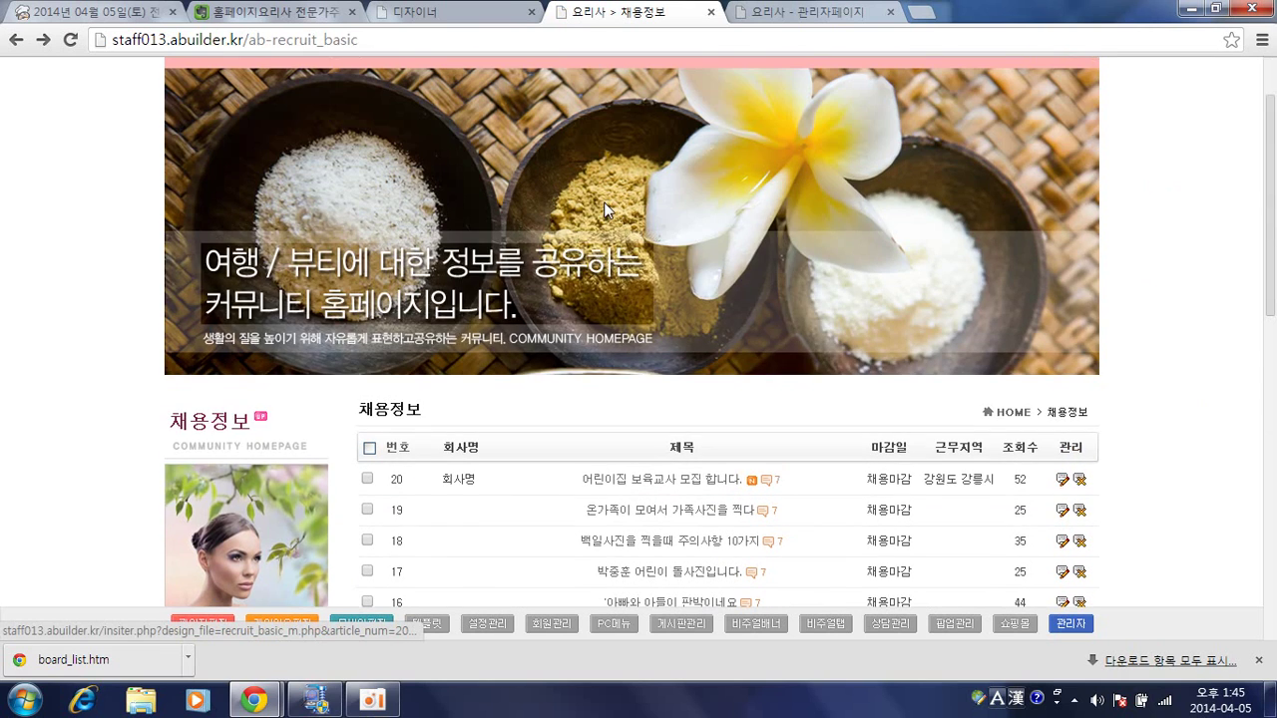
scroll(605, 210, up, 1)
mouse_move(613, 155)
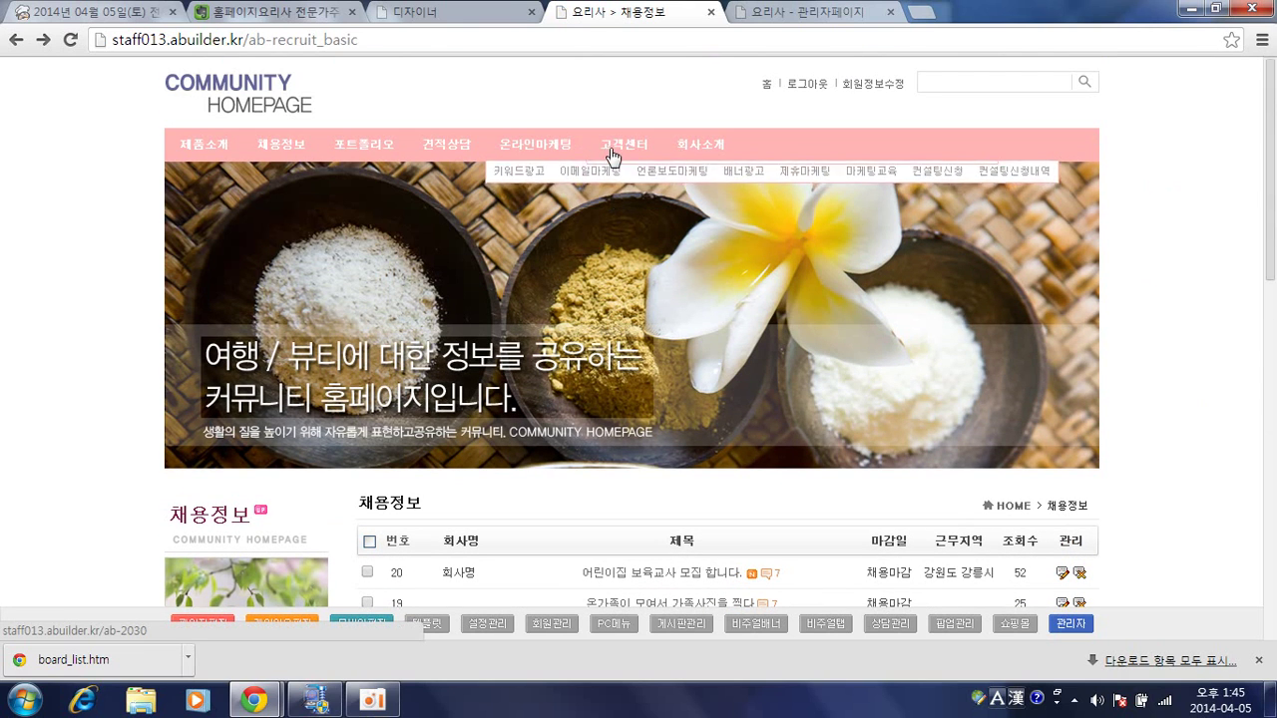
click(615, 174)
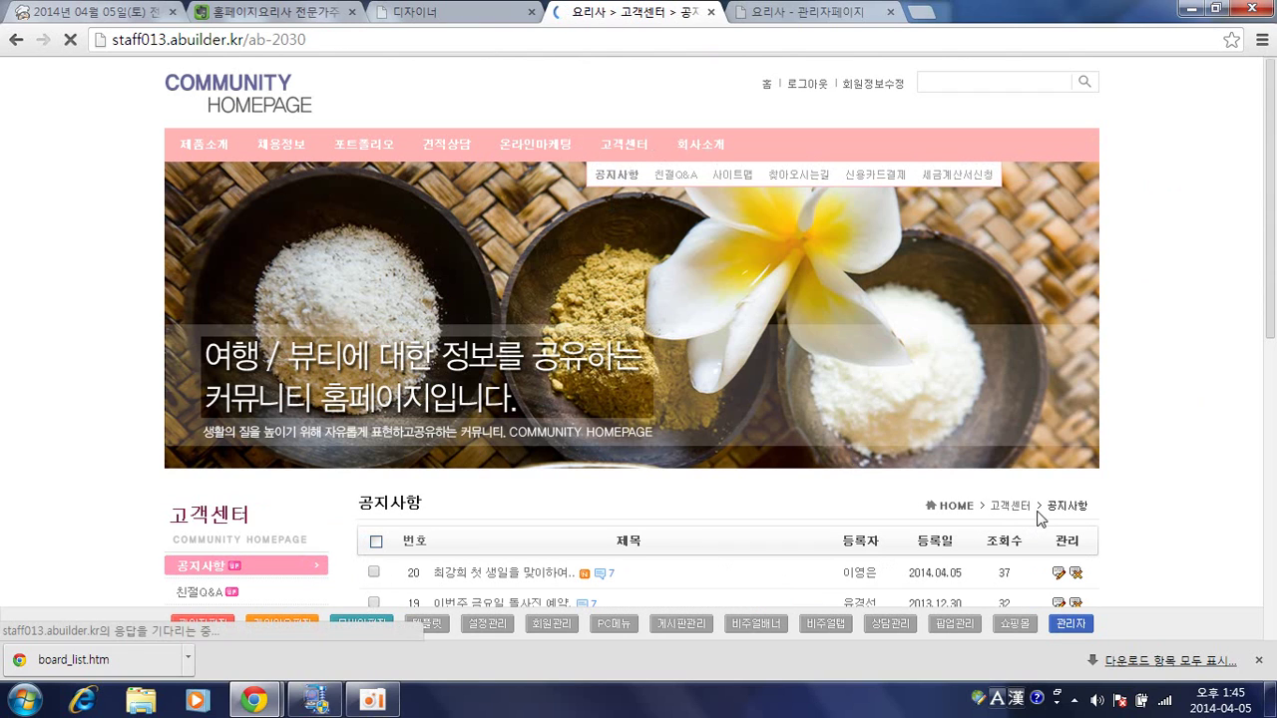
Open notice 20's edit page and load it in the page designer as 2033.php.
click(1058, 573)
scroll(596, 367, down, 3)
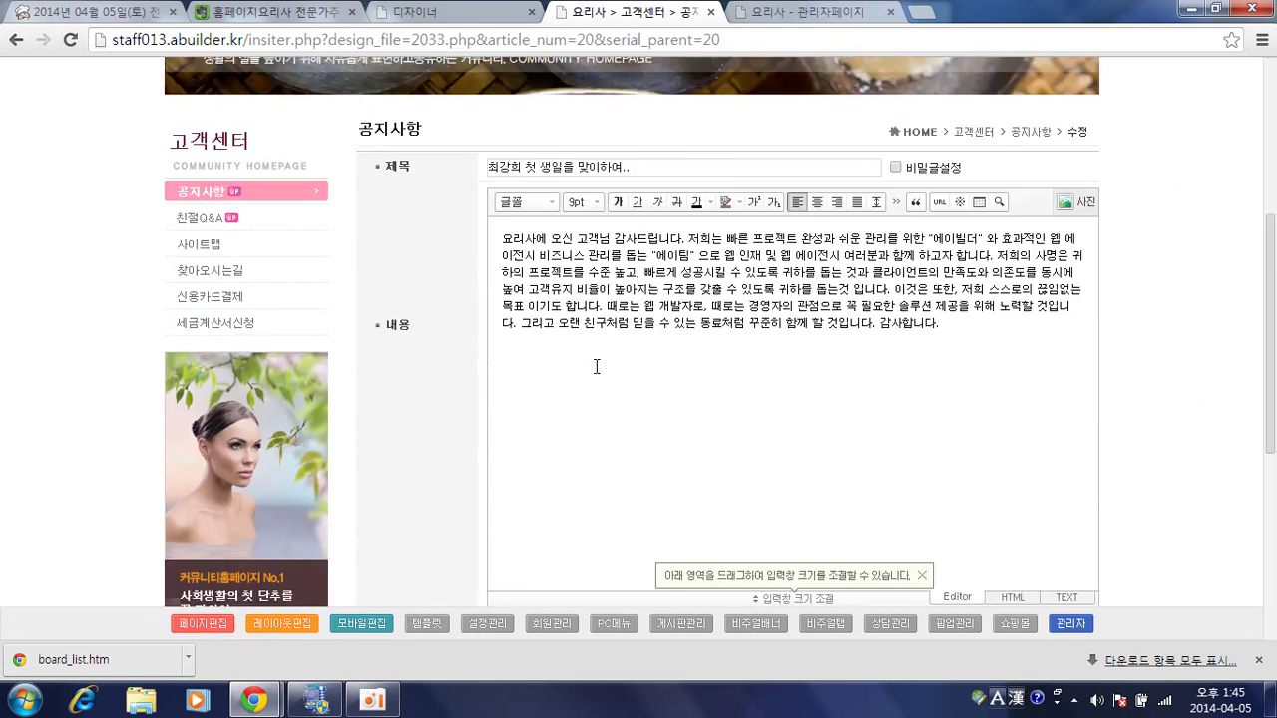
scroll(596, 367, down, 5)
click(205, 625)
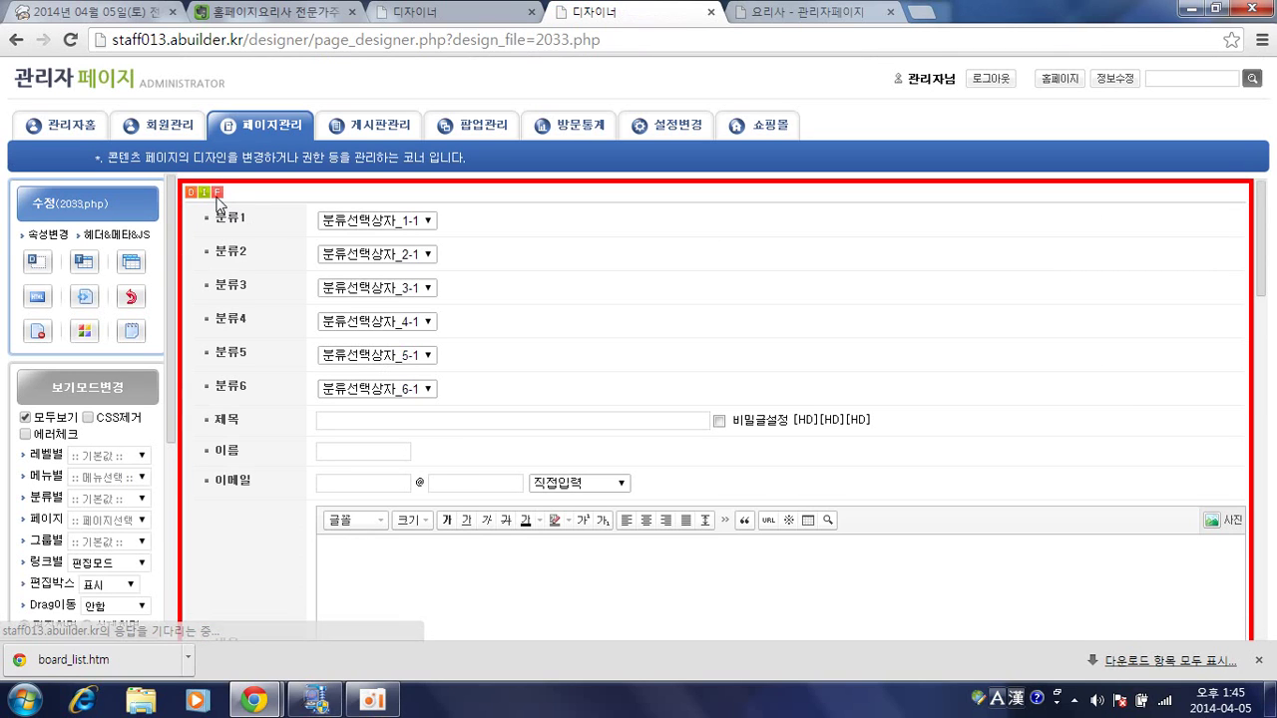
Open the embedded bd_wf.imp.php write form and the 분류1 select box's table designer.
click(216, 194)
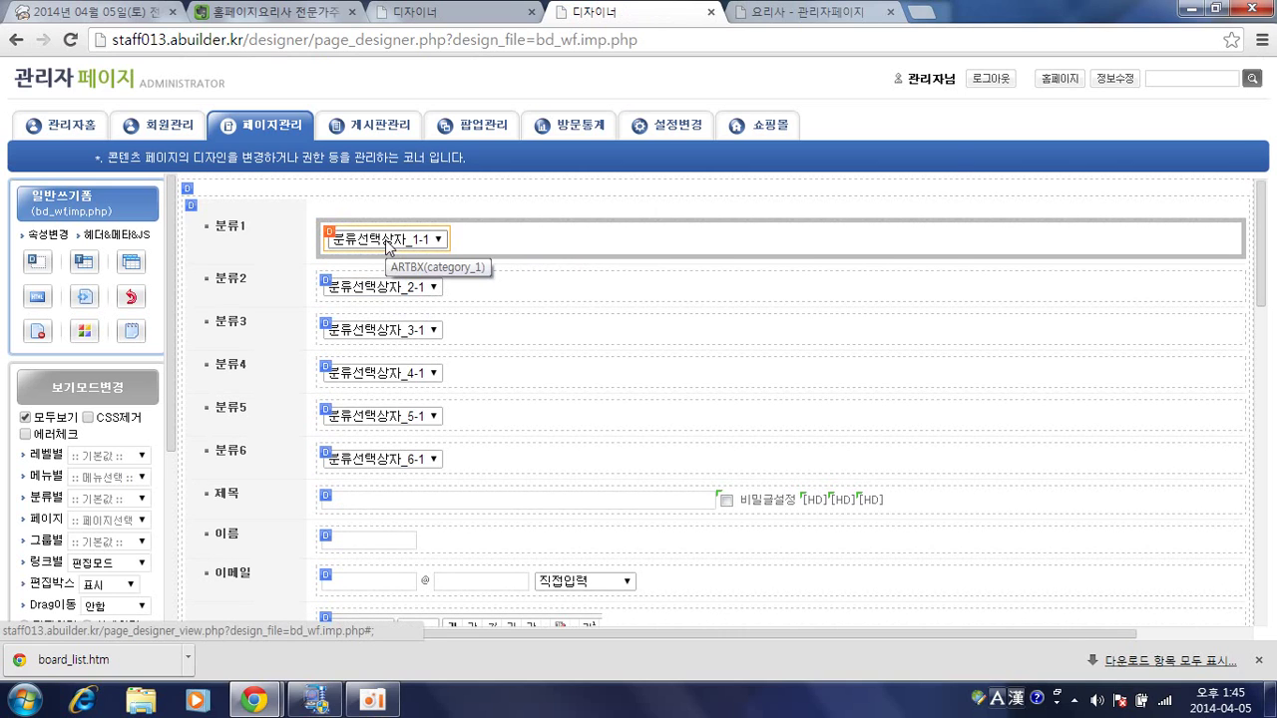
click(387, 247)
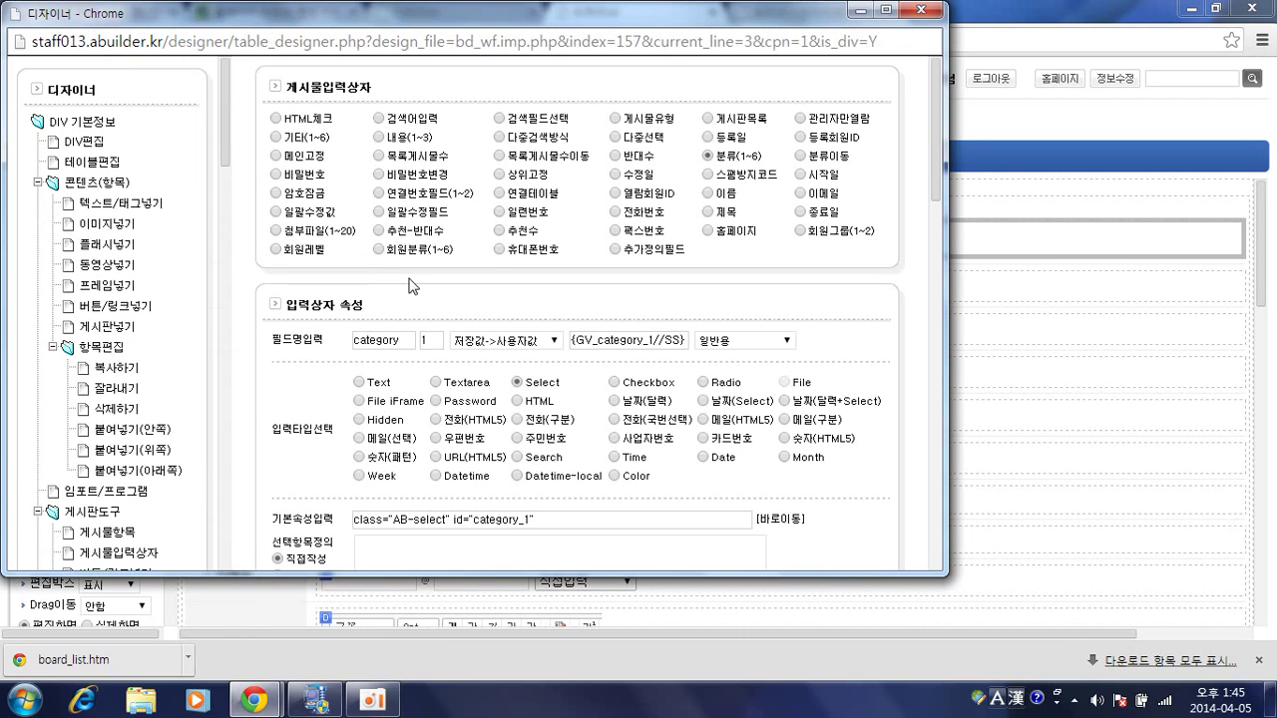
Review the 분류1 Select box settings, then switch the 게시물입력상자 item to 제목 (subject).
scroll(614, 271, down, 1)
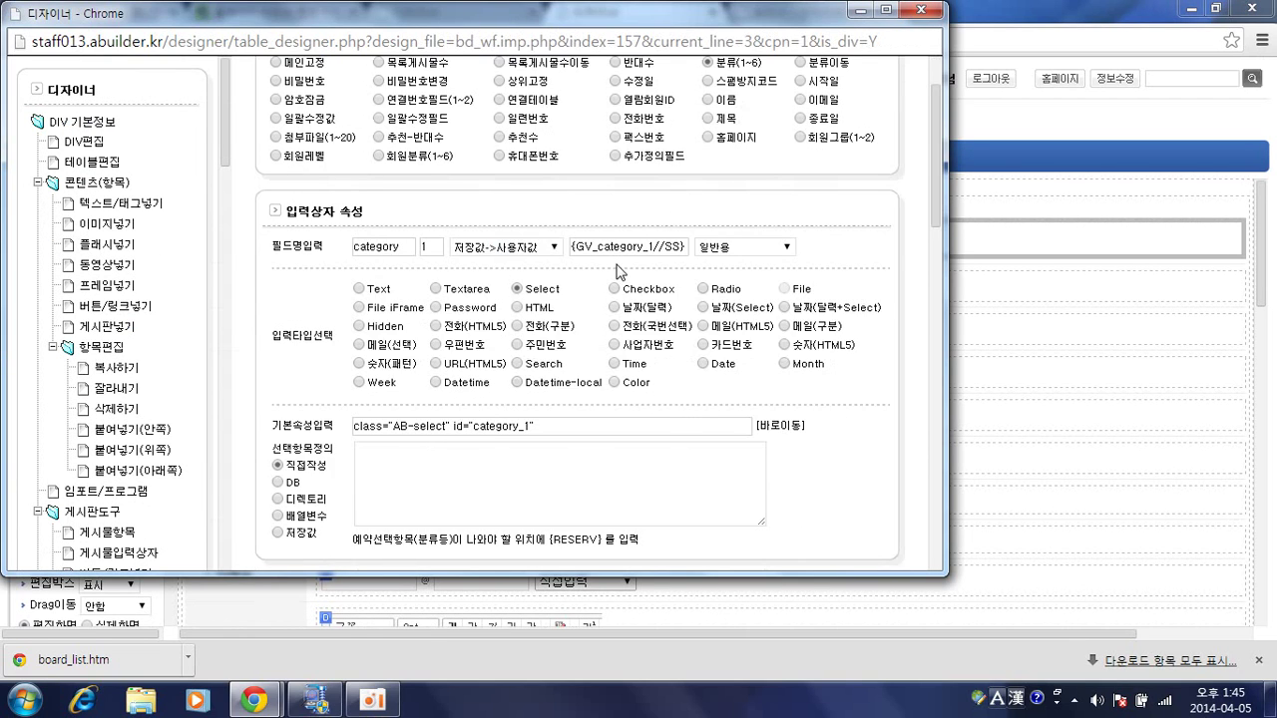
scroll(618, 271, up, 1)
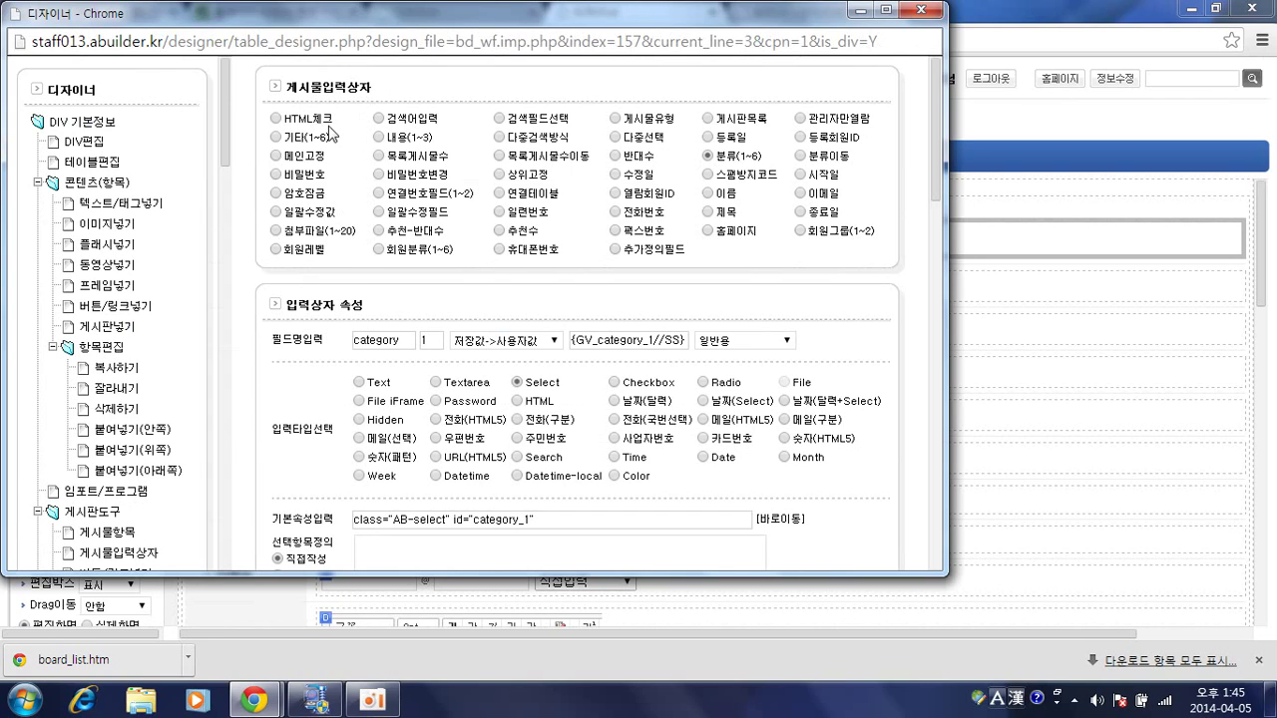
scroll(128, 280, down, 1)
scroll(127, 280, down, 1)
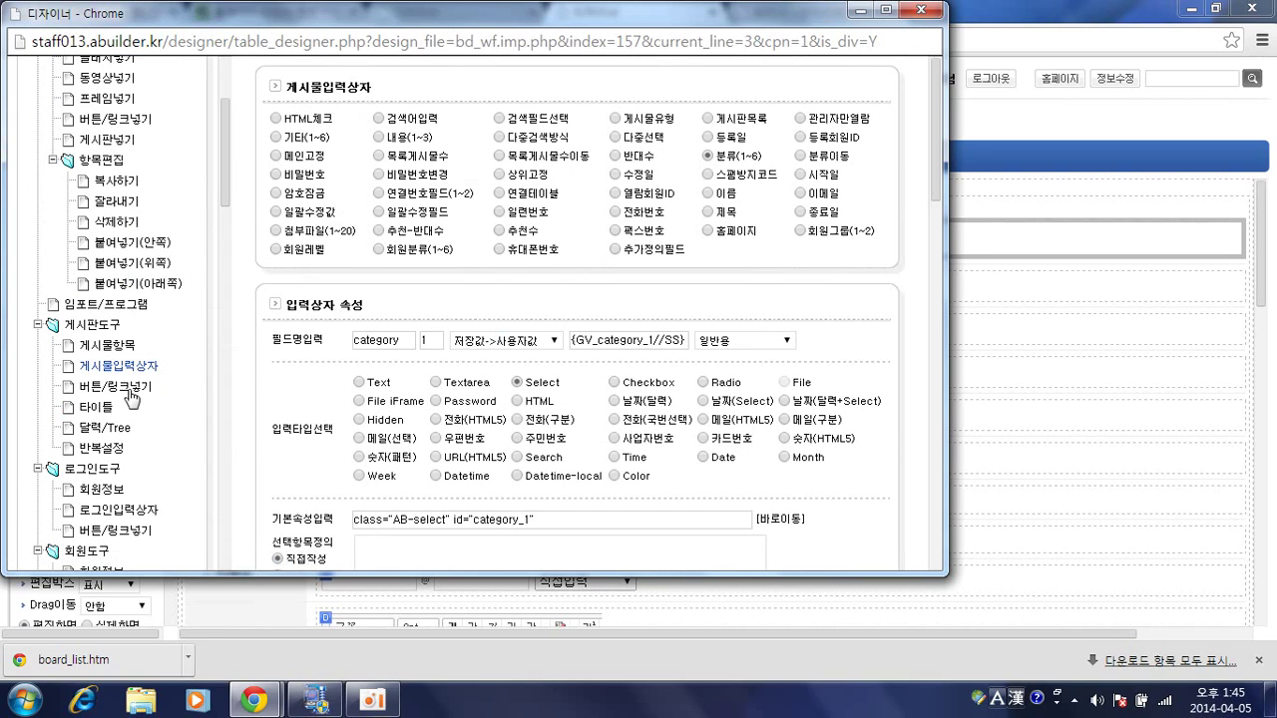
click(113, 372)
click(124, 369)
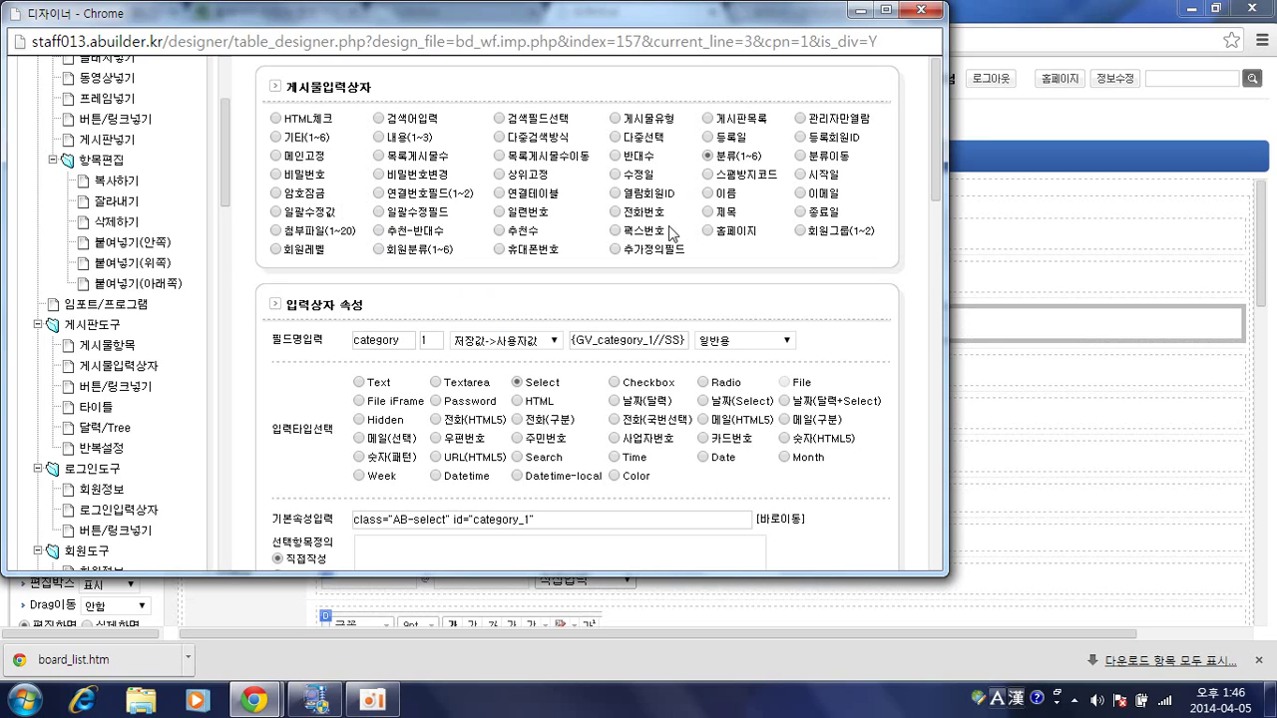
click(708, 213)
Set the input box back to 분류(1~6) (category) and return to the bd_wf.imp.php page designer.
scroll(750, 203, down, 2)
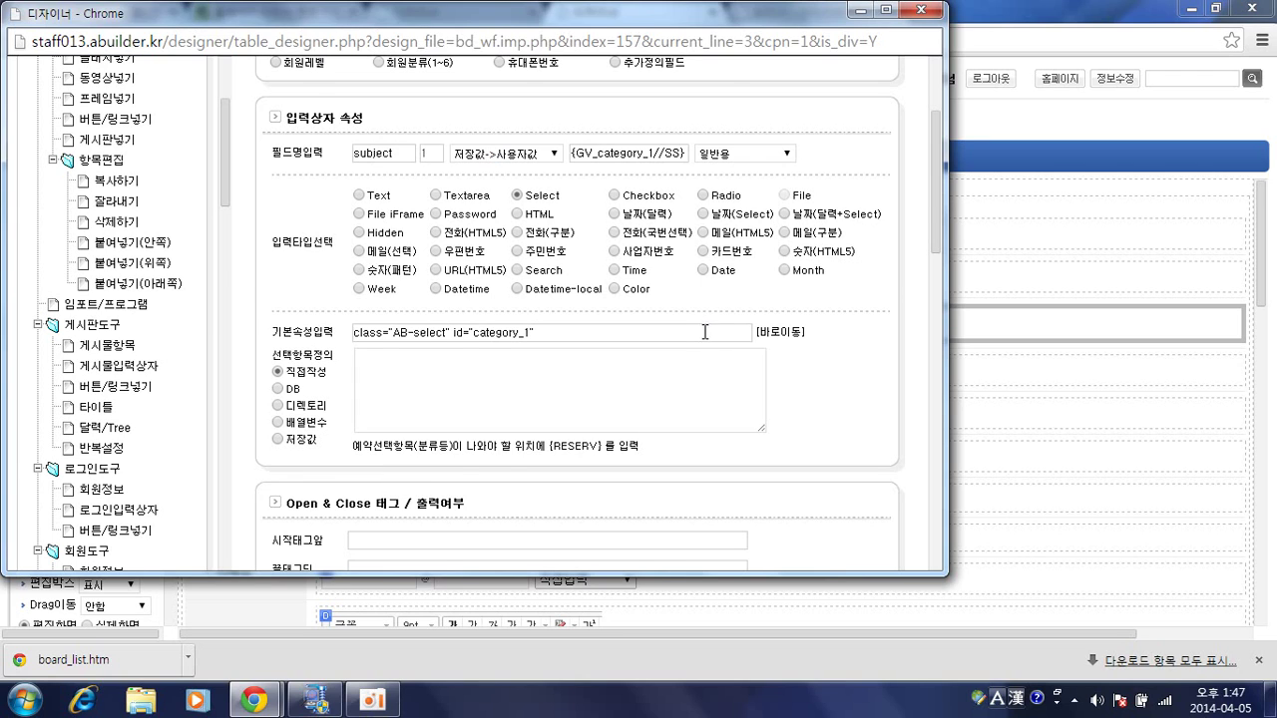
scroll(725, 288, up, 2)
click(708, 157)
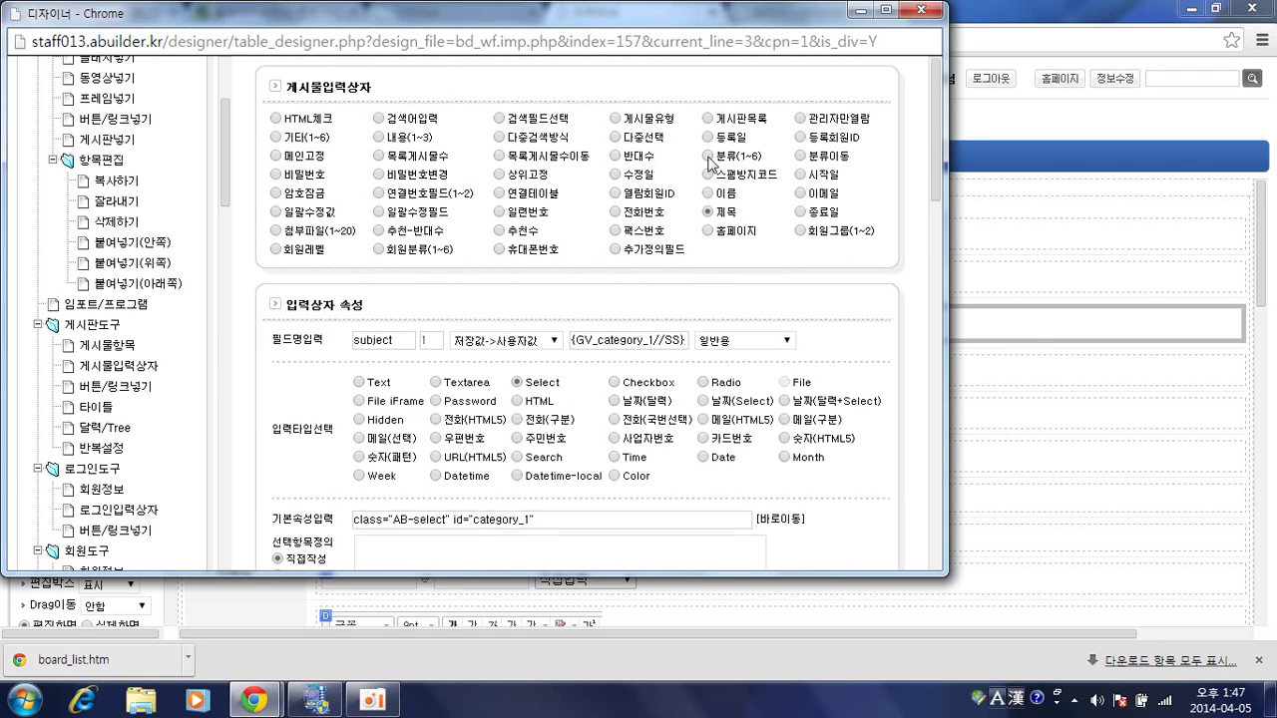
scroll(684, 204, down, 1)
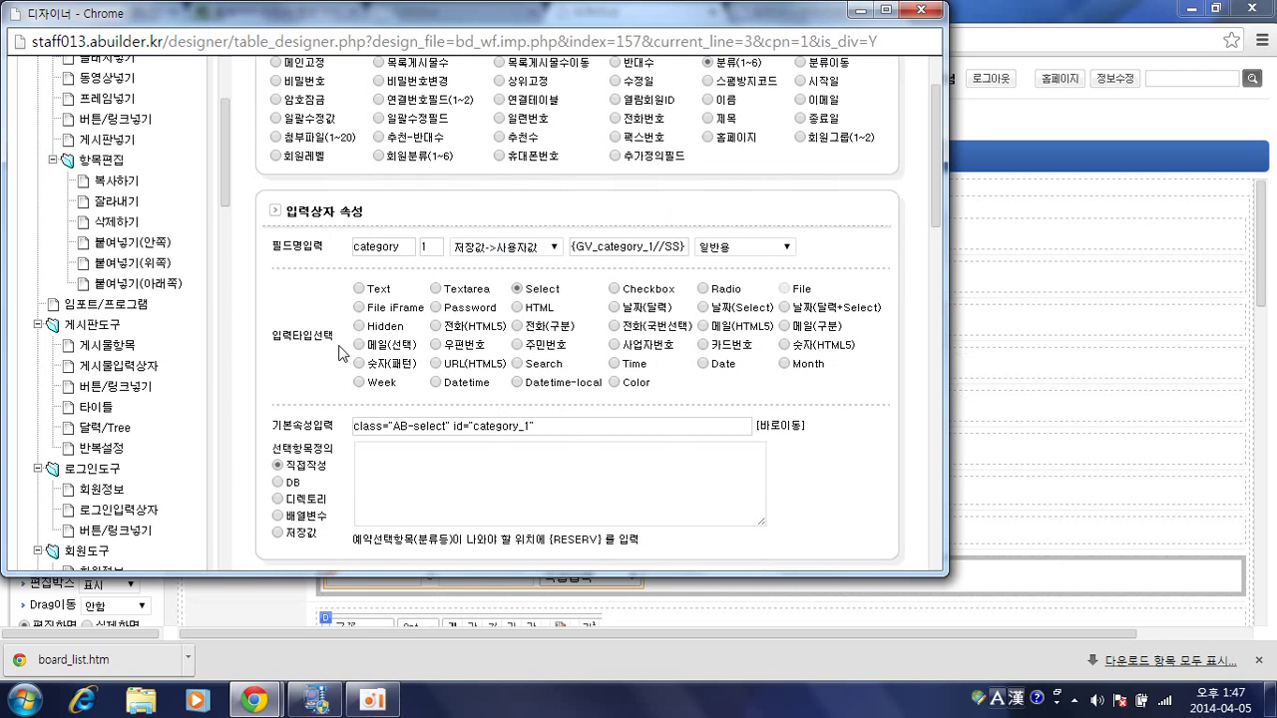
click(1037, 292)
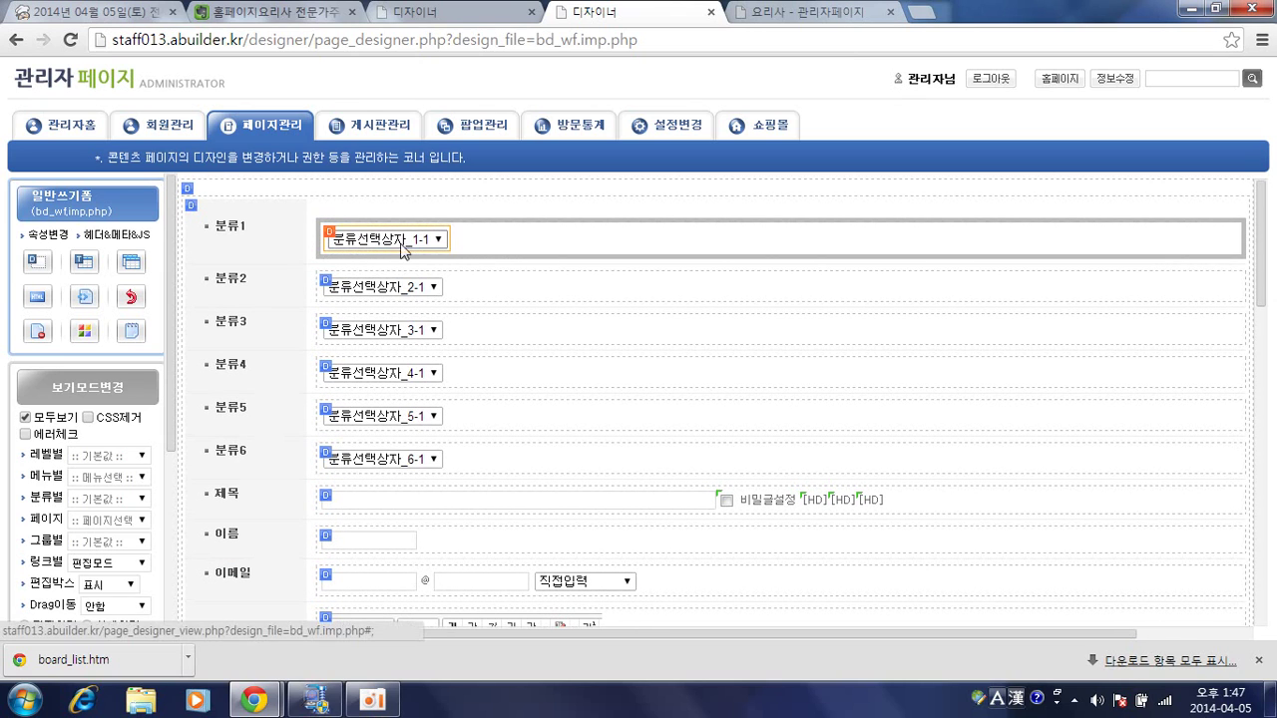
Change the 분류1 input to a plain text box and apply the settings.
key(alt+Tab)
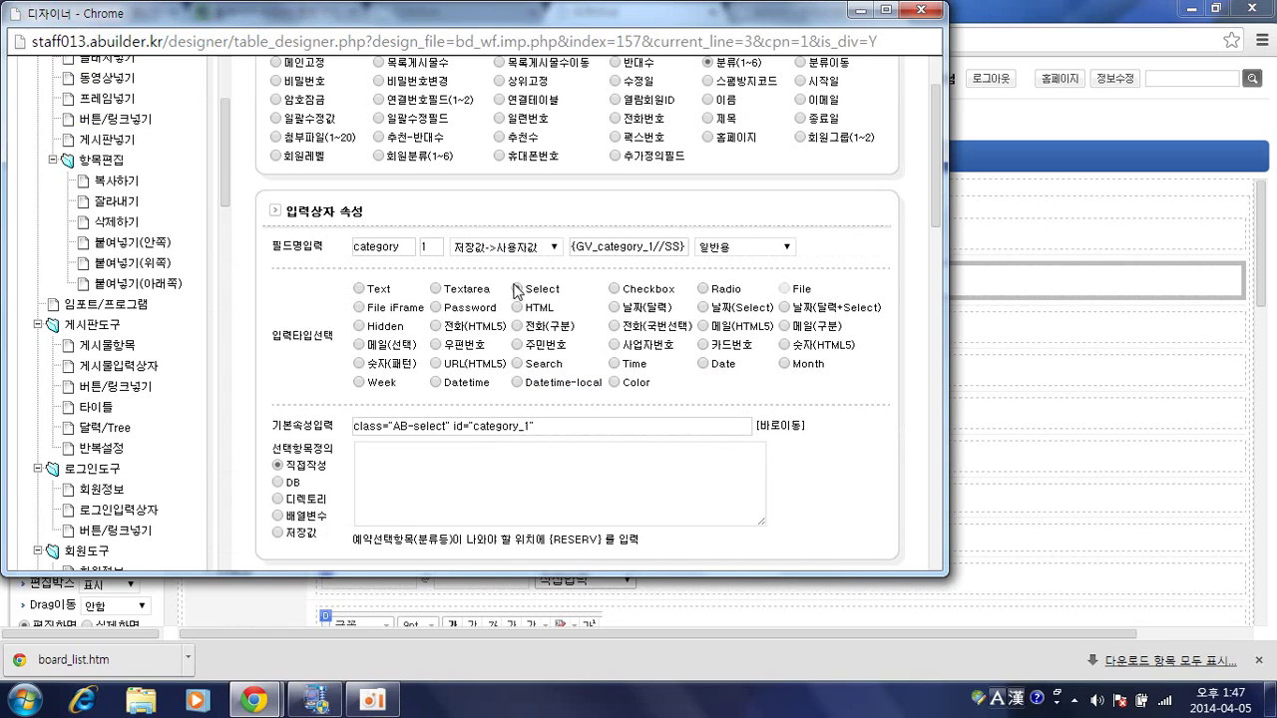
click(359, 289)
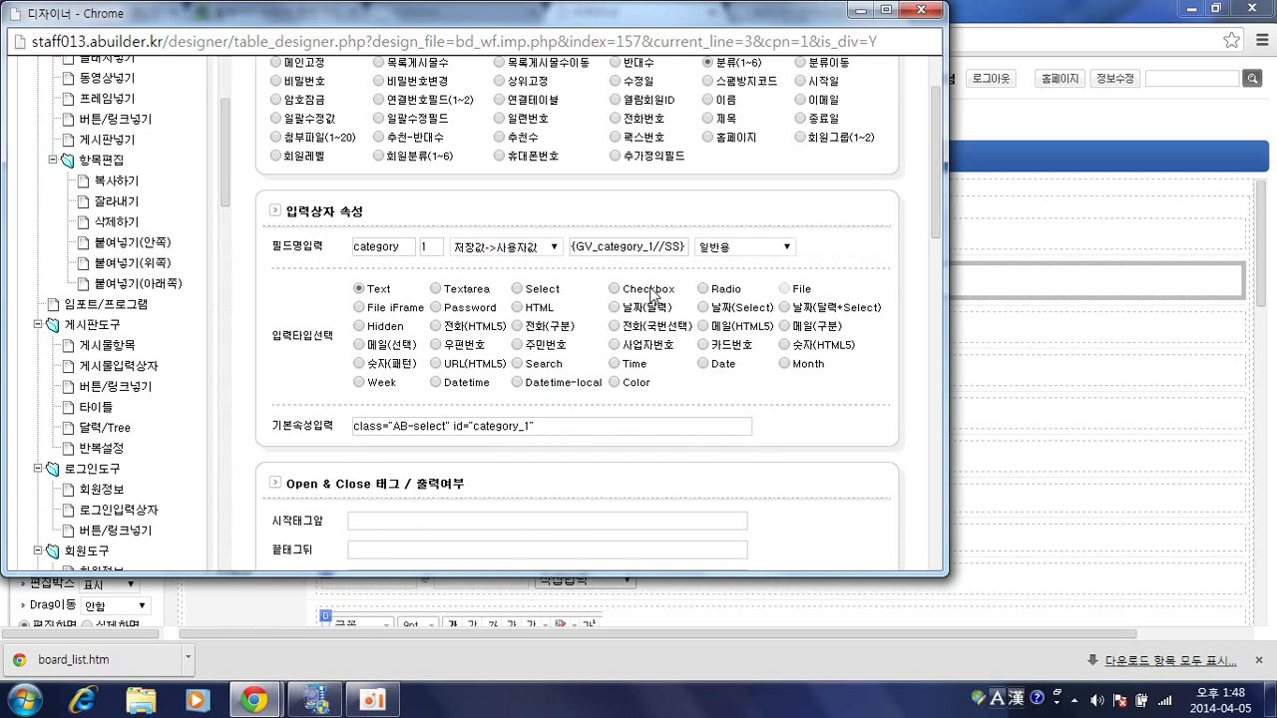
scroll(695, 330, down, 5)
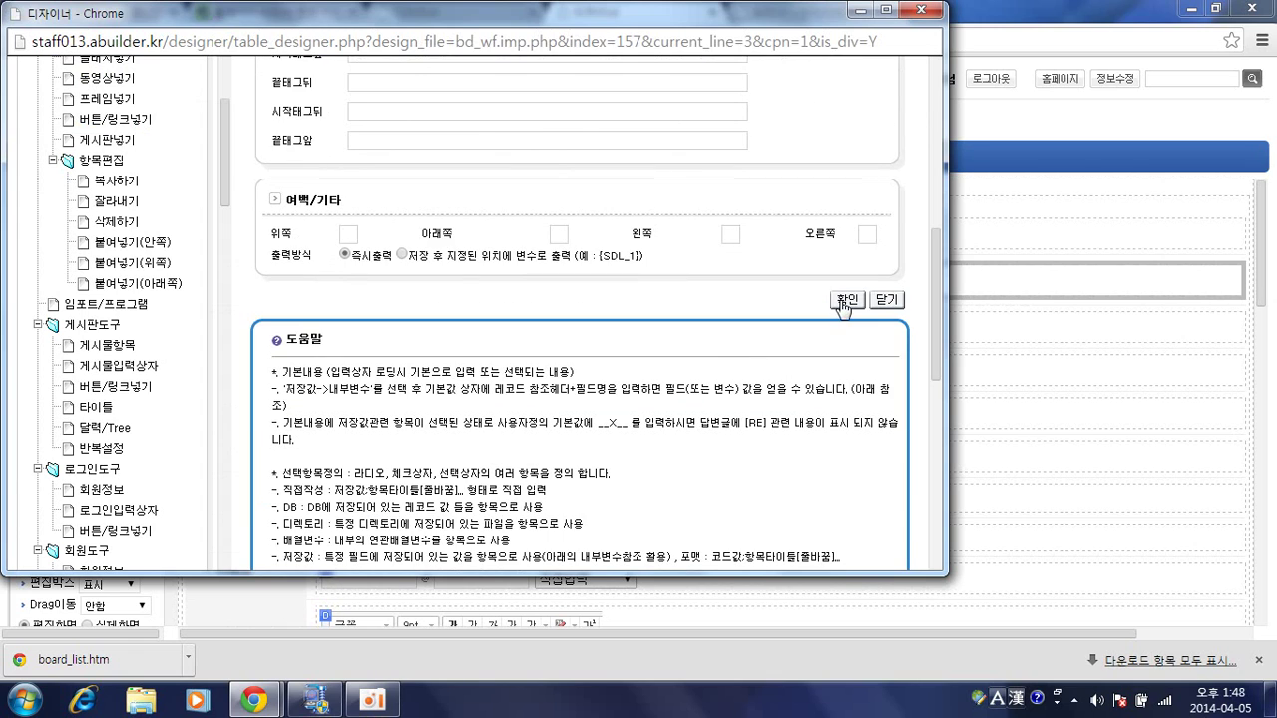
click(843, 301)
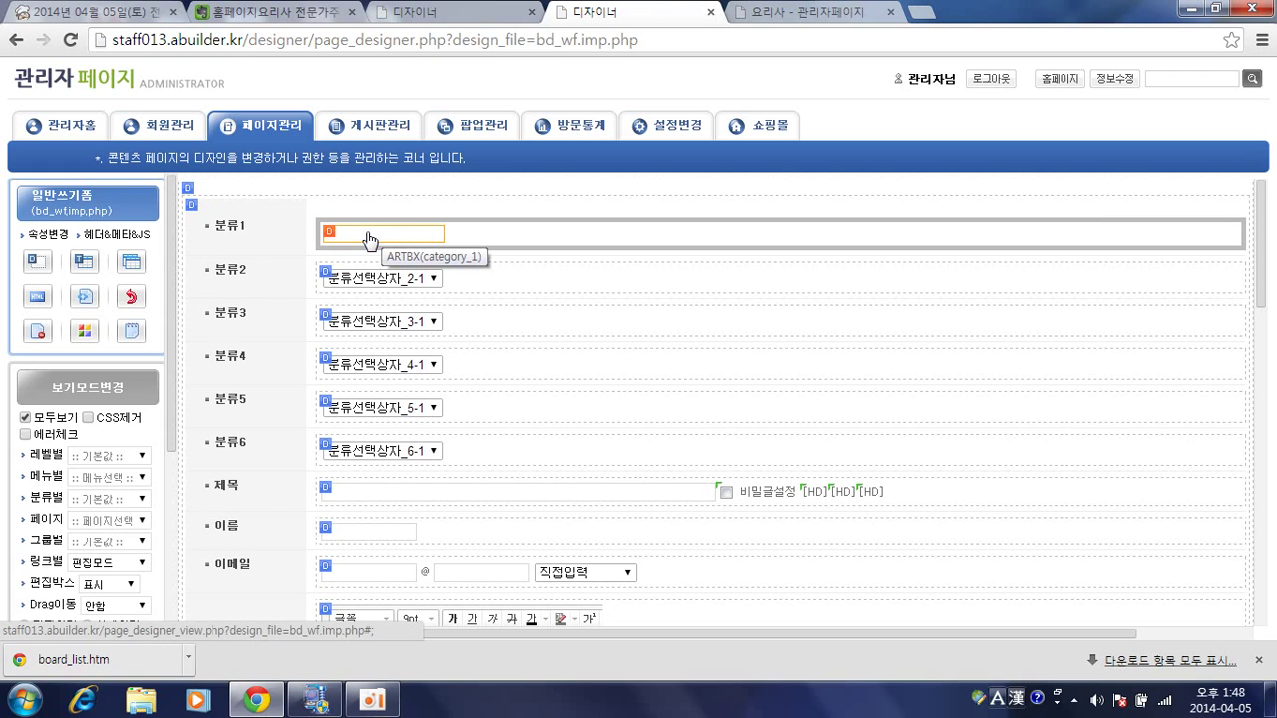
Delete the 분류1 category select box, confirm, and restore the page designer.
key(Delete)
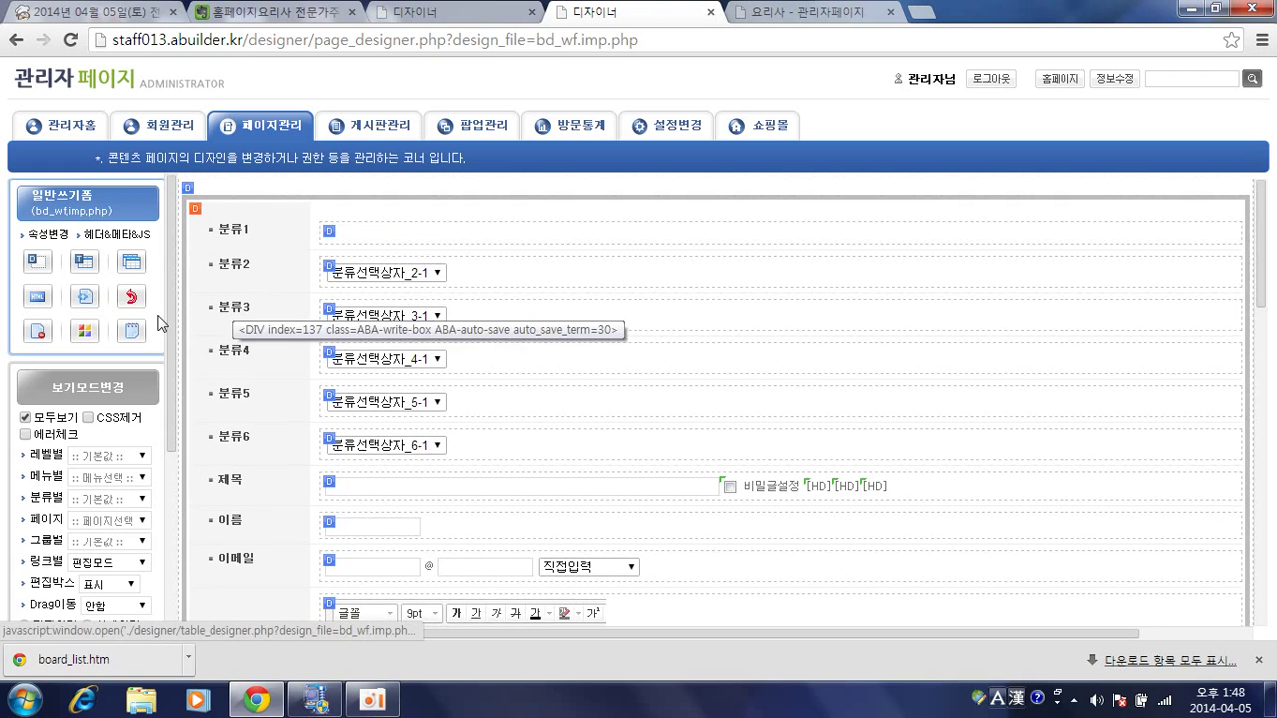
key(Return)
key(ctrl+z)
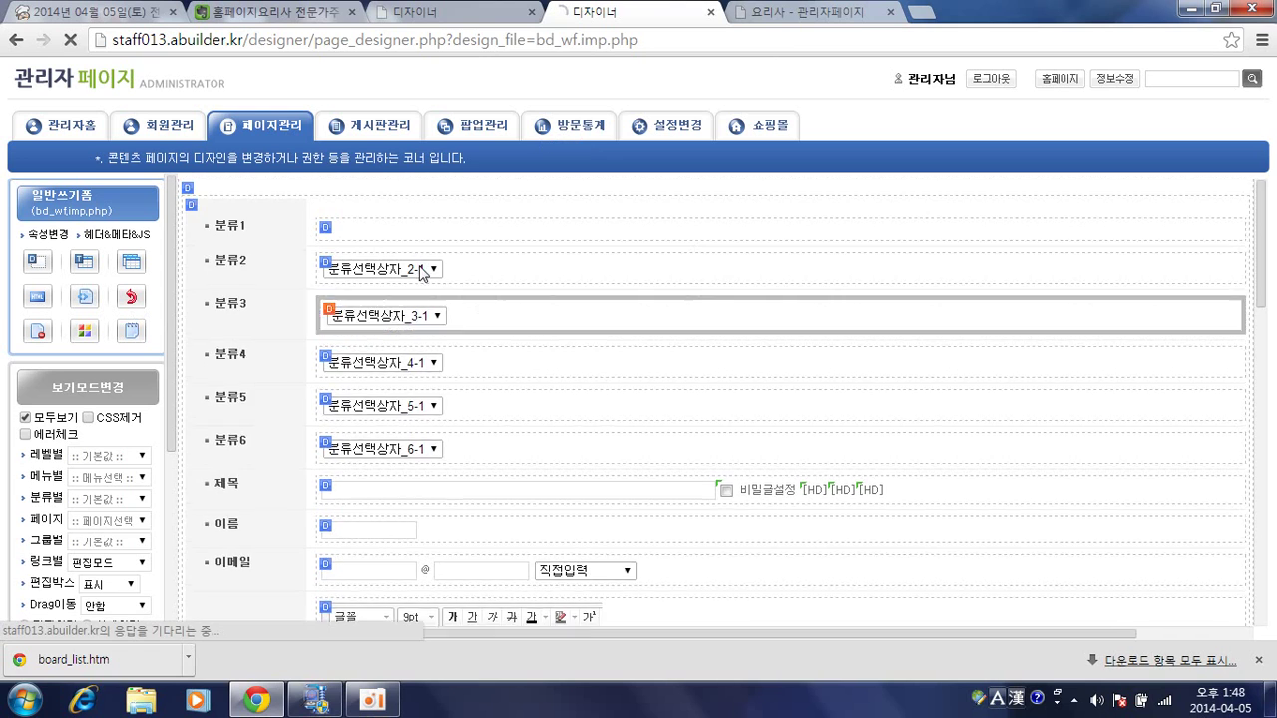
Open the 분류1 select box's properties and inspect its basic attribute text.
double_click(397, 245)
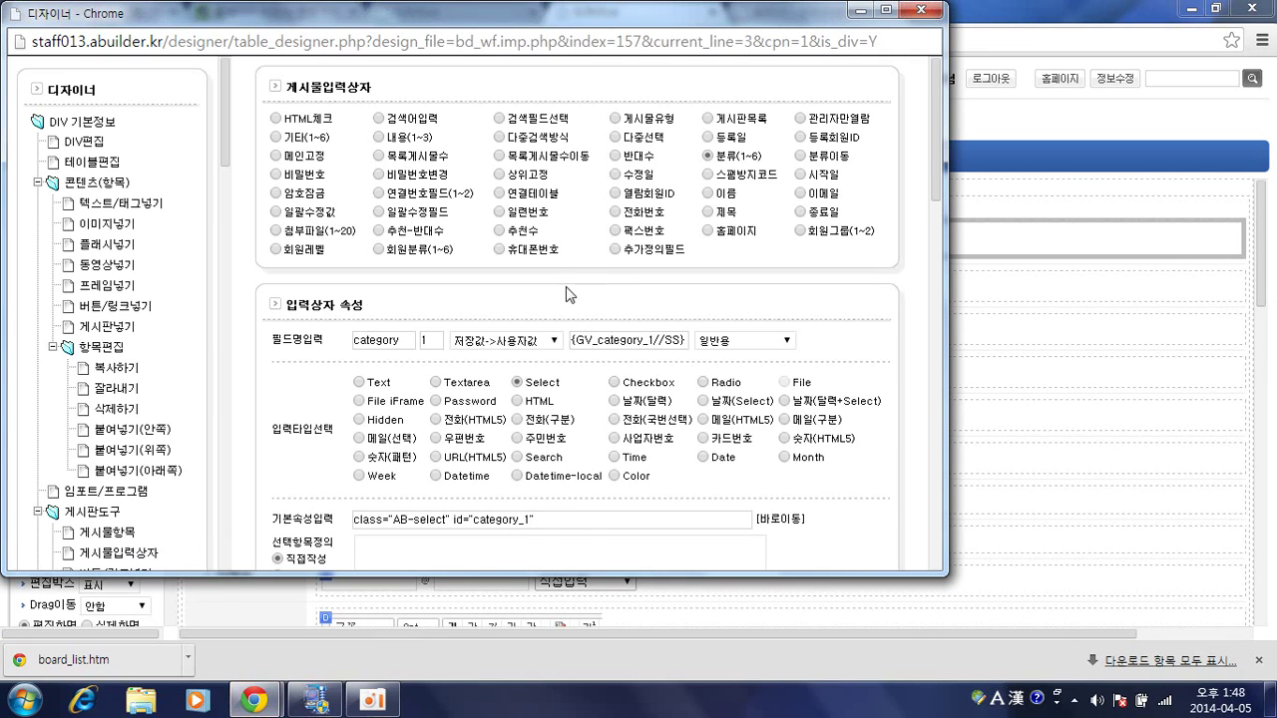
scroll(567, 292, down, 2)
scroll(564, 296, down, 1)
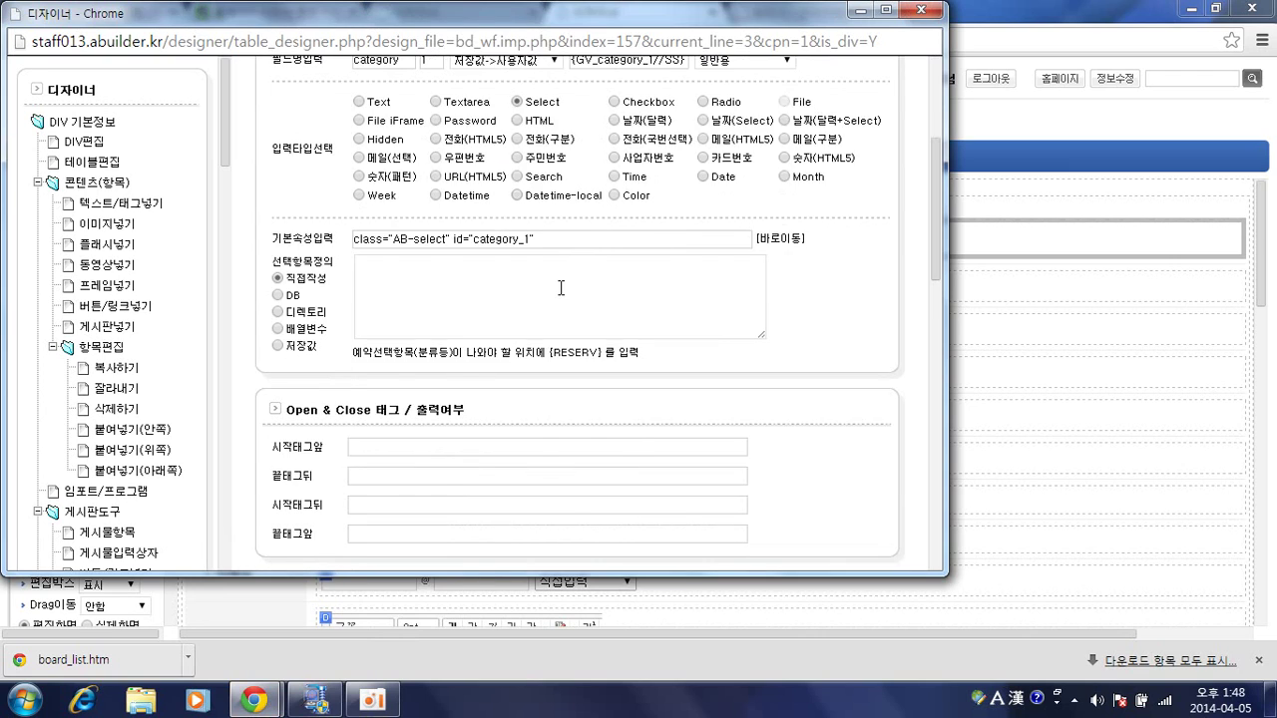
scroll(559, 289, up, 1)
click(539, 333)
drag(536, 332, 342, 337)
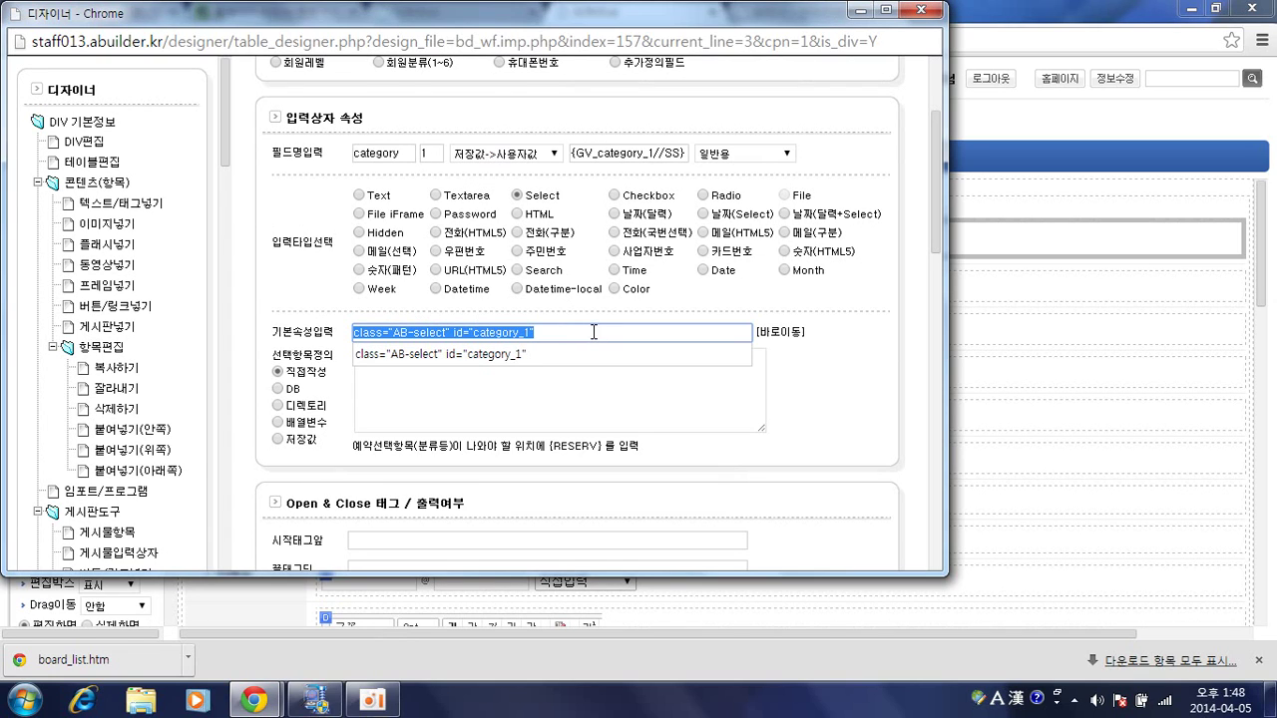
click(574, 330)
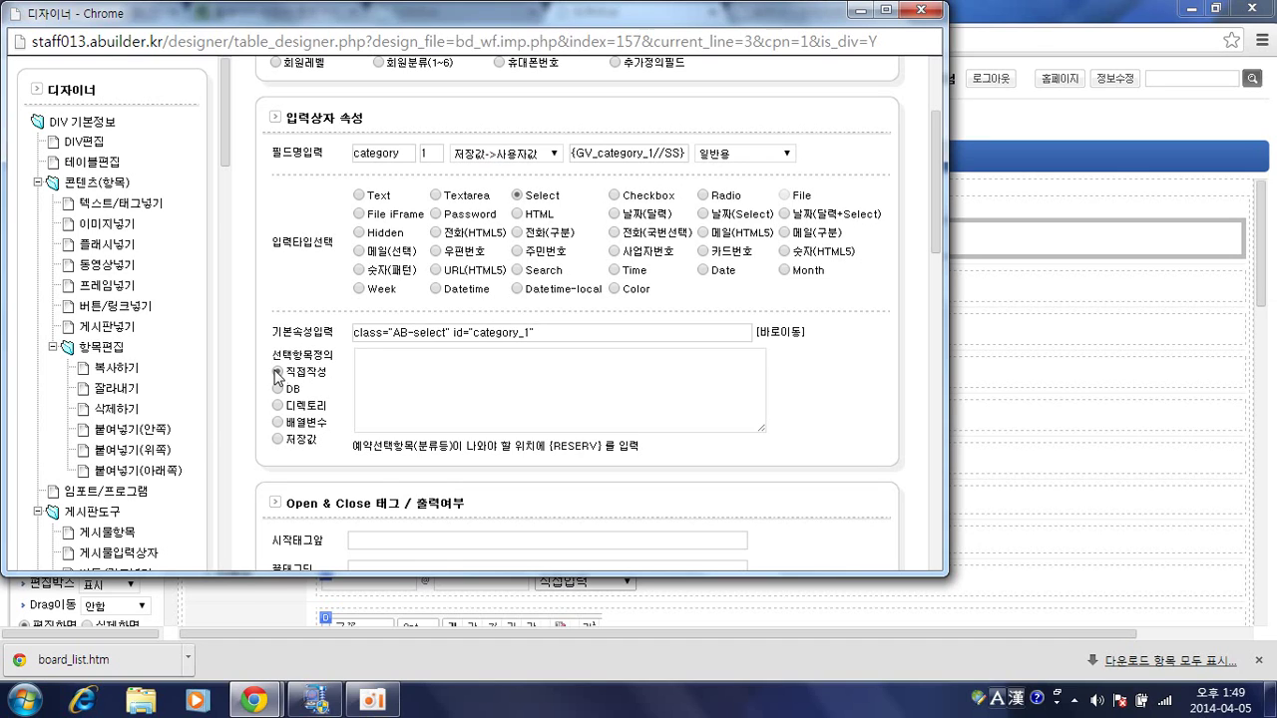
Choose 직접작성 and enter options 선택, 네이버;네이버, 다음;다음, 홈페이지오리사;홈페이지오리사.
click(586, 208)
right_click(470, 385)
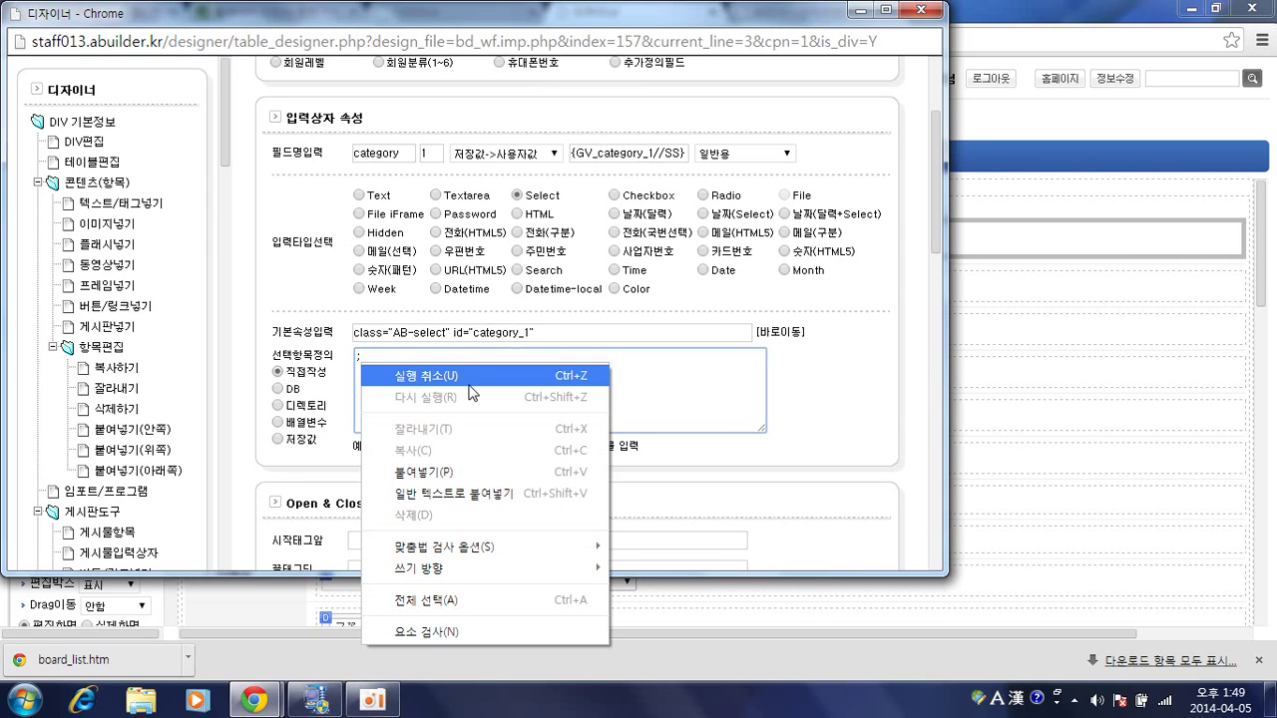
key(s)
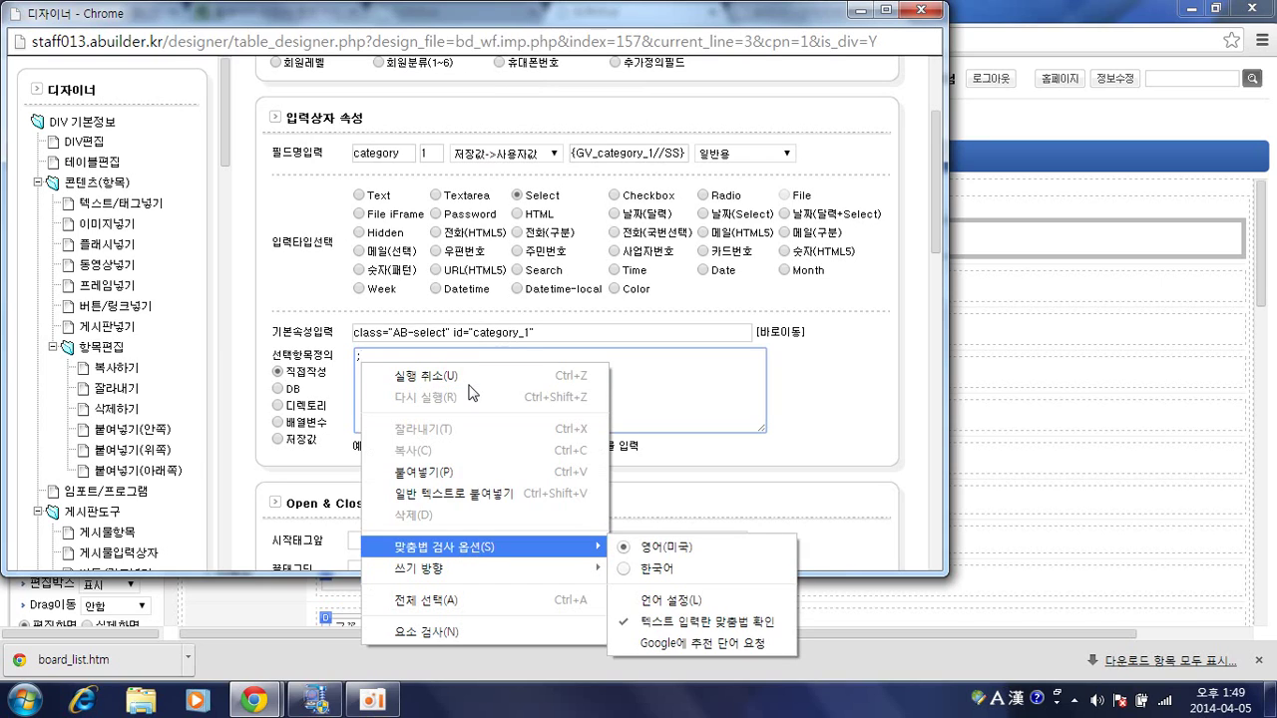
click(377, 356)
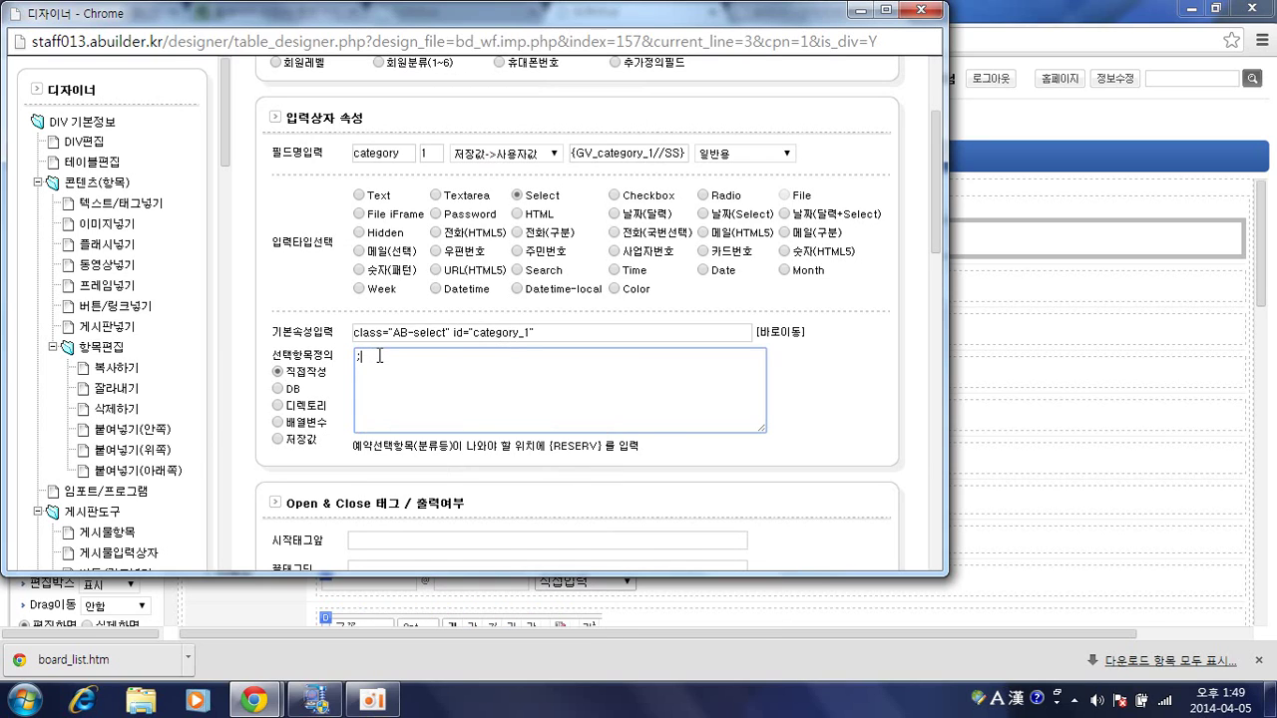
key(Hangul)
text(선택 )
text(네이버;네이버)
key(Return)
text(다음;다음)
key(Return)
text(홈페이지오리사;홈페이지오리사)
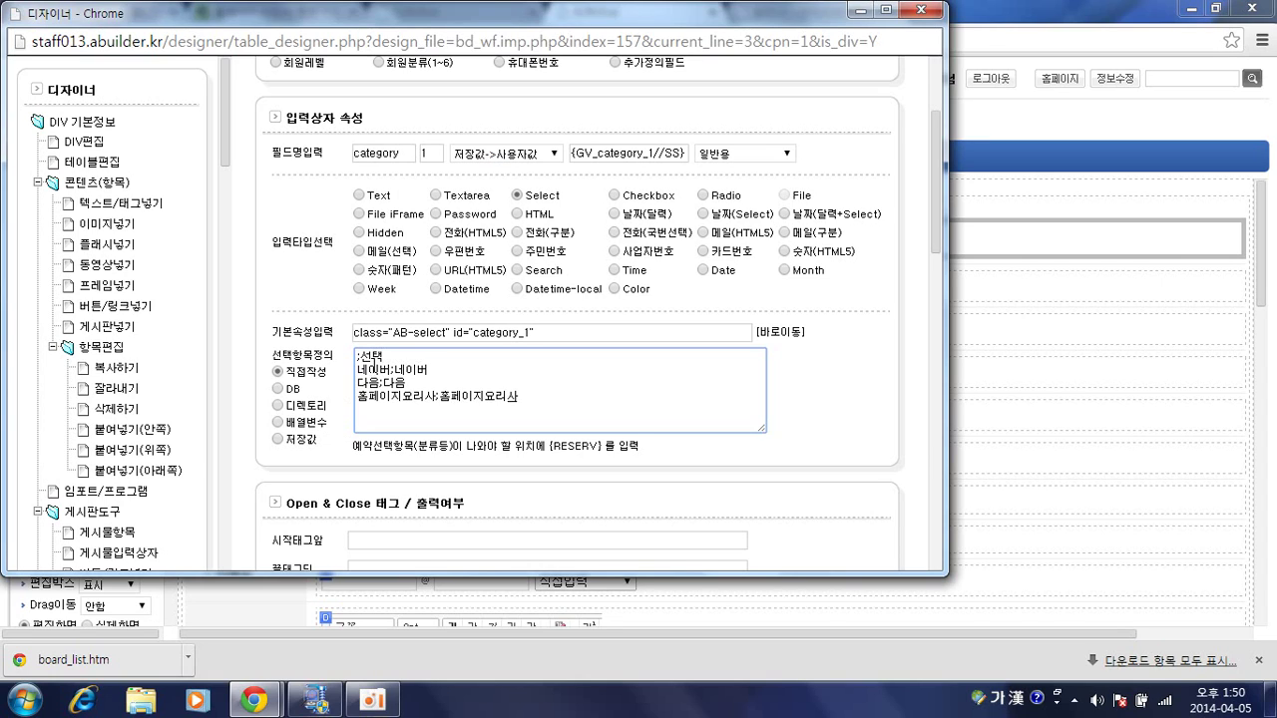
Point out the label and value halves of the 네이버;네이버 option line.
double_click(374, 369)
double_click(411, 370)
double_click(371, 369)
double_click(411, 369)
scroll(522, 353, down, 1)
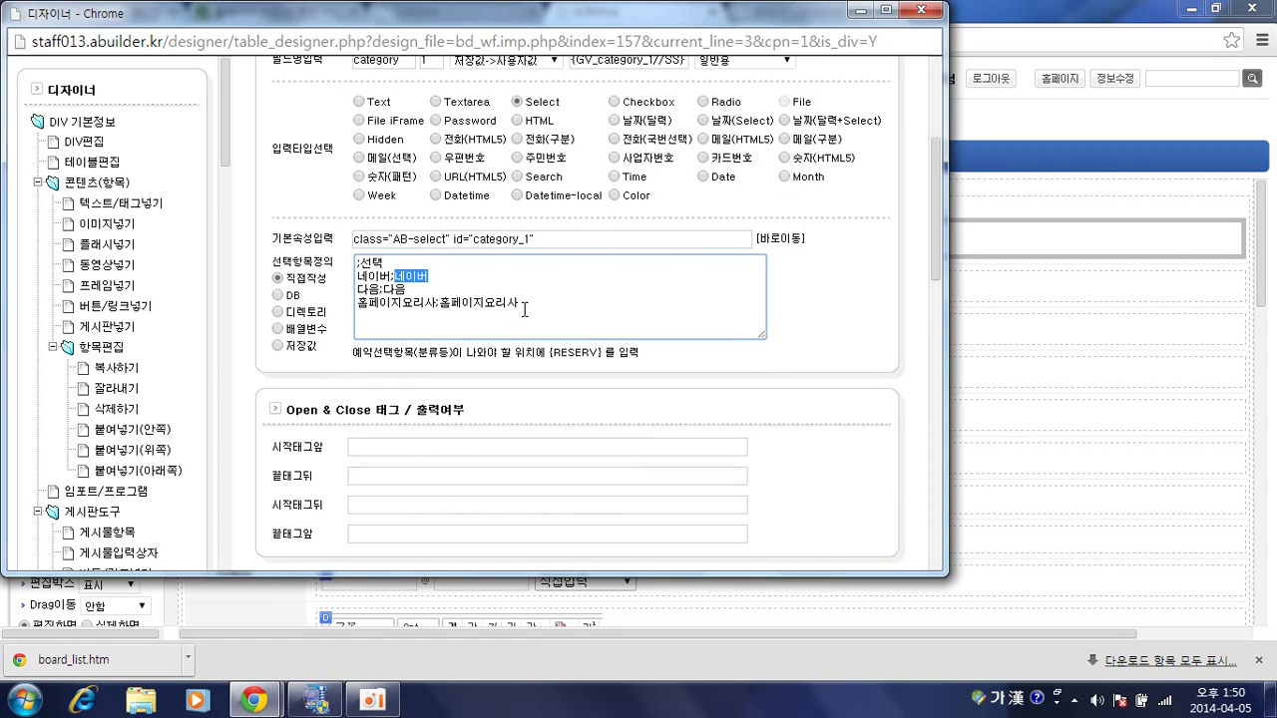
scroll(679, 369, down, 3)
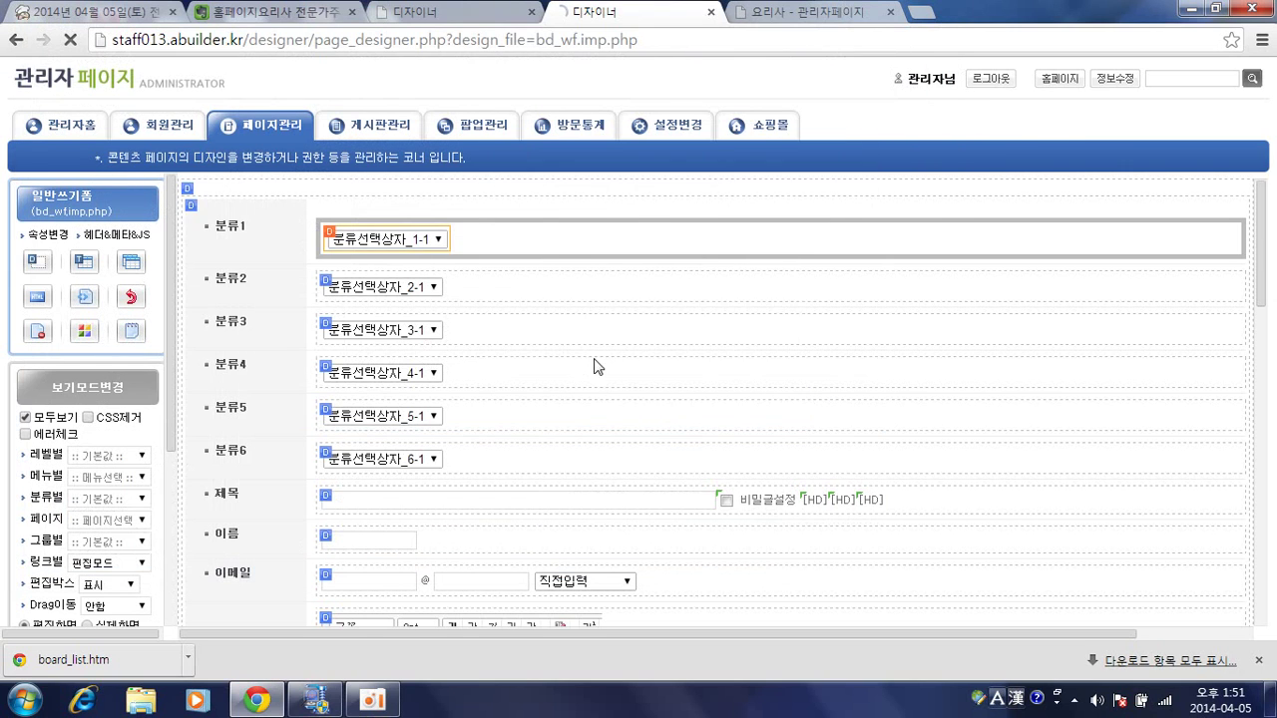
From the community homepage, open the first 공지사항 notice's edit form.
click(783, 14)
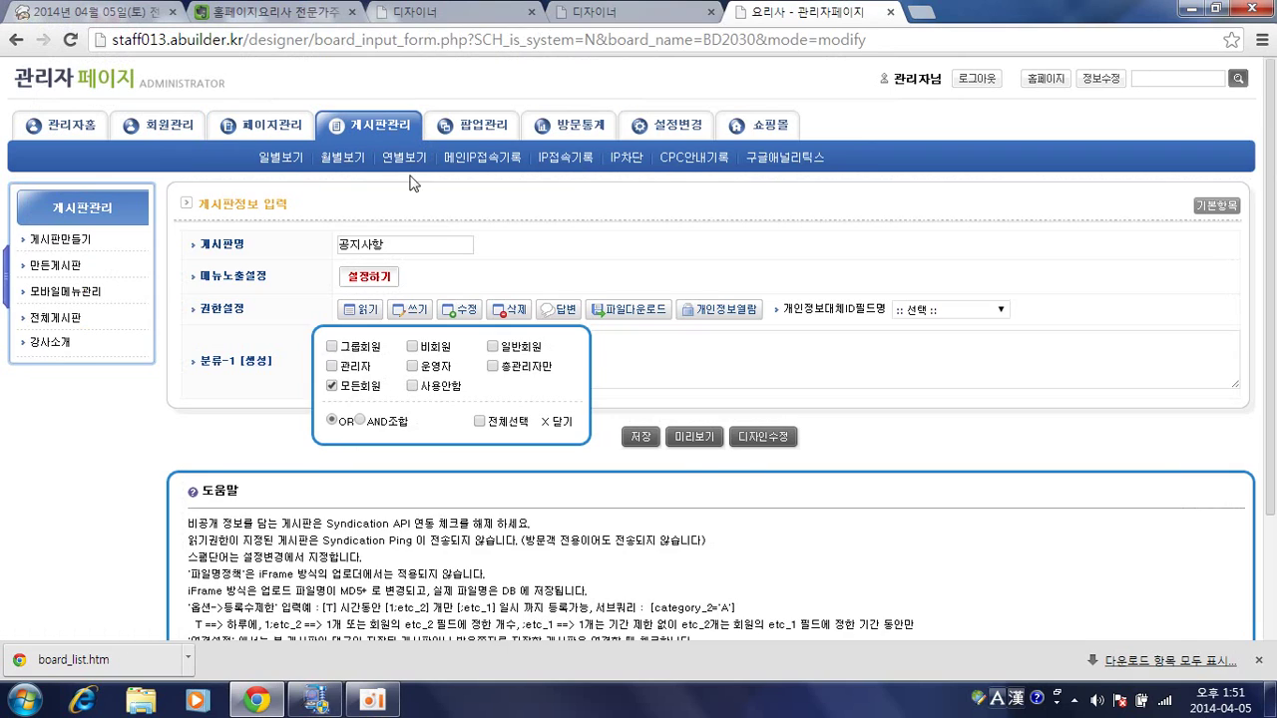
click(209, 84)
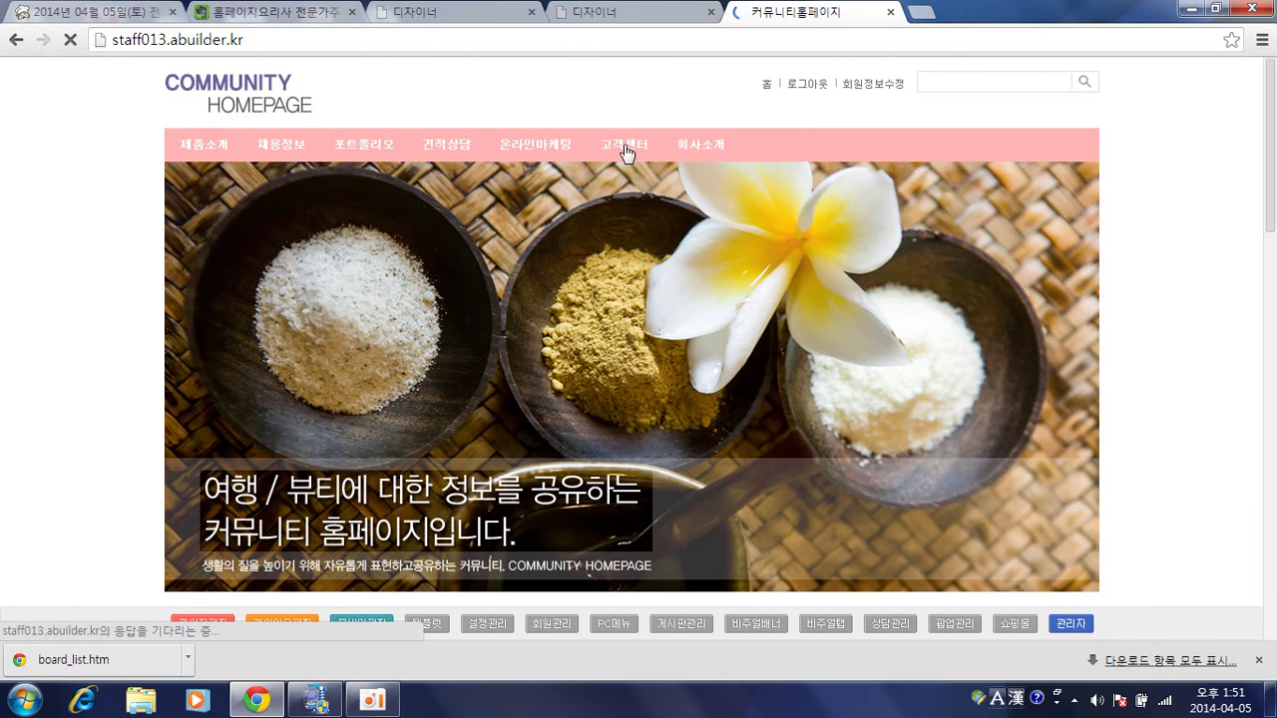
mouse_move(625, 146)
click(628, 176)
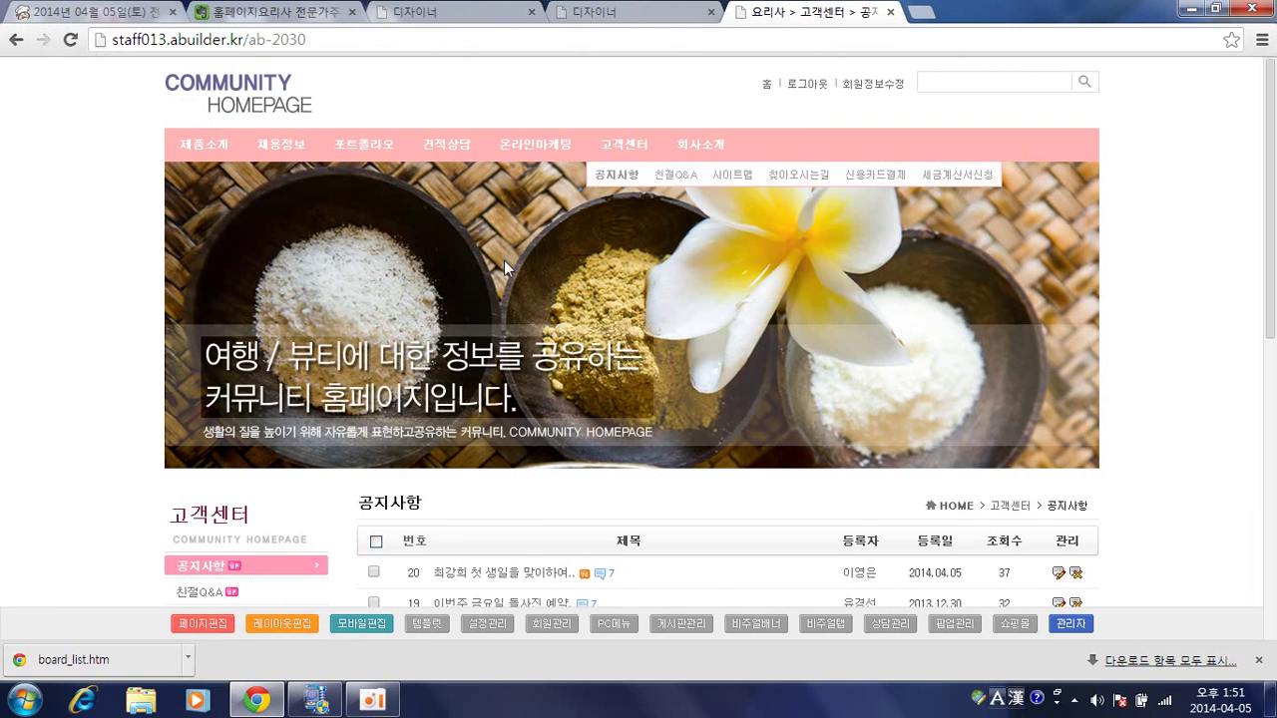
scroll(503, 260, down, 1)
click(1058, 479)
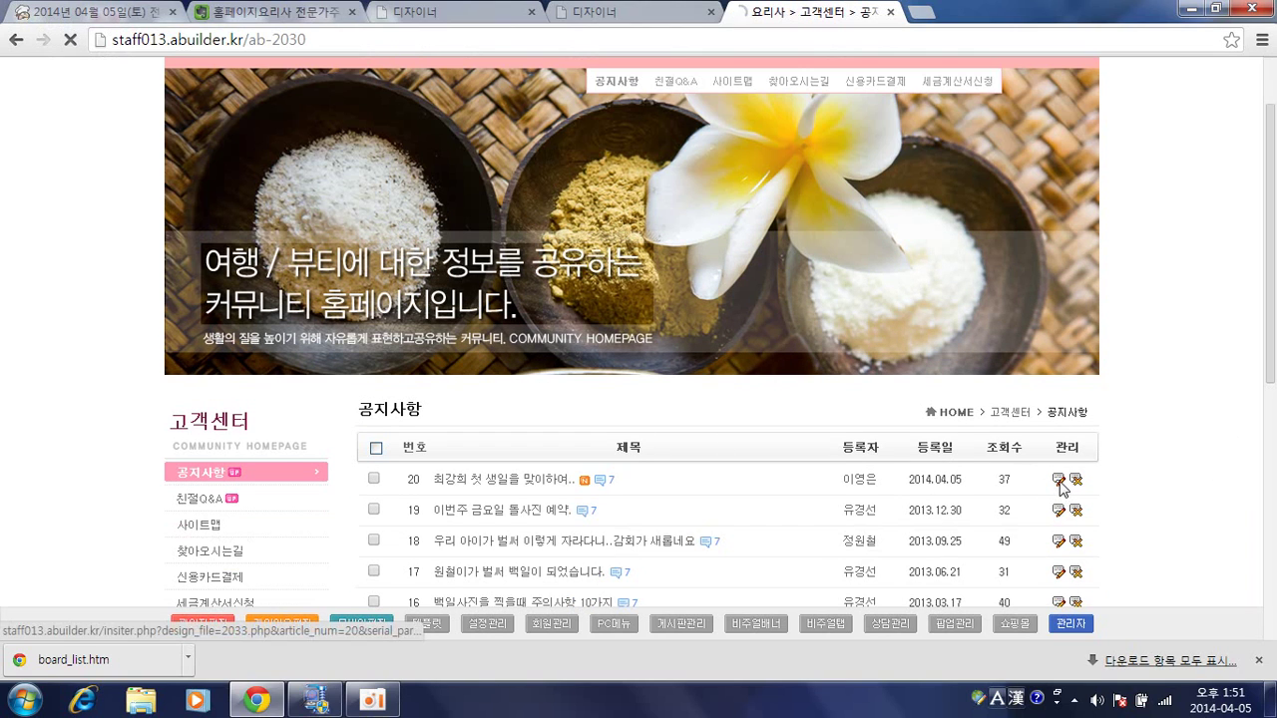
Glance at the page designer, return to the notice edit page, and open 관리자 in a new tab.
scroll(662, 411, down, 1)
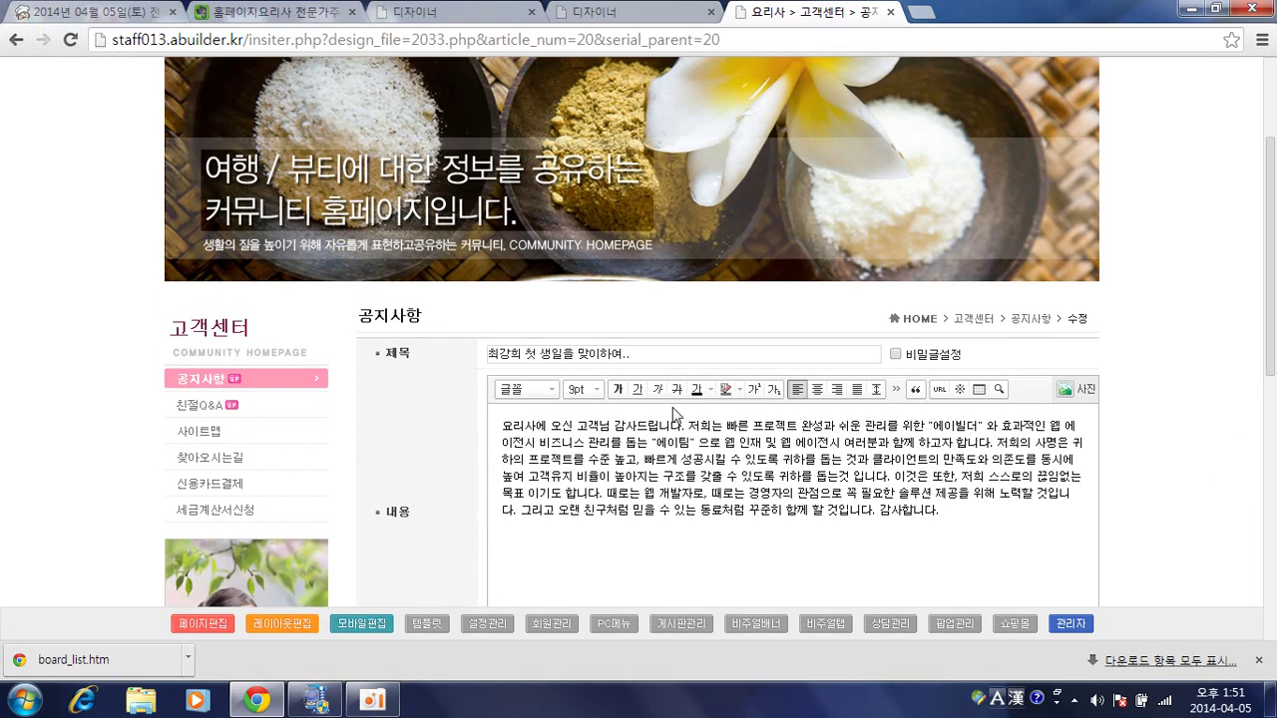
scroll(459, 404, down, 1)
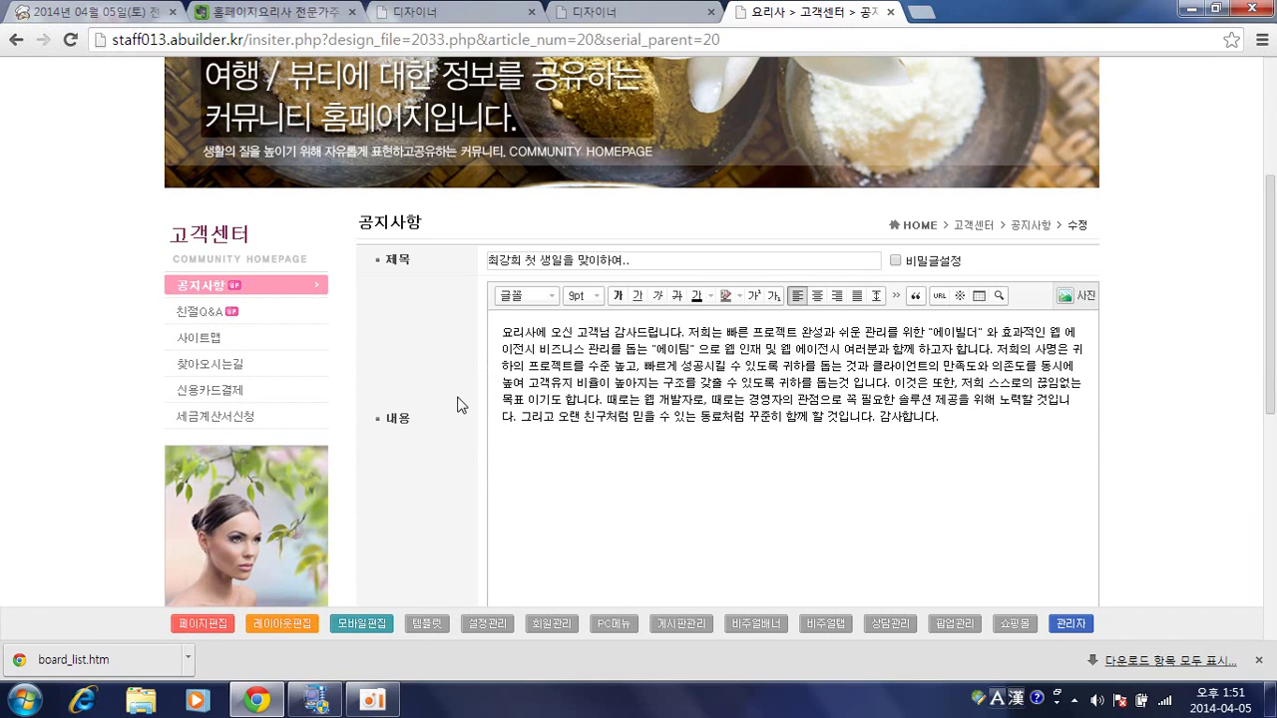
click(613, 16)
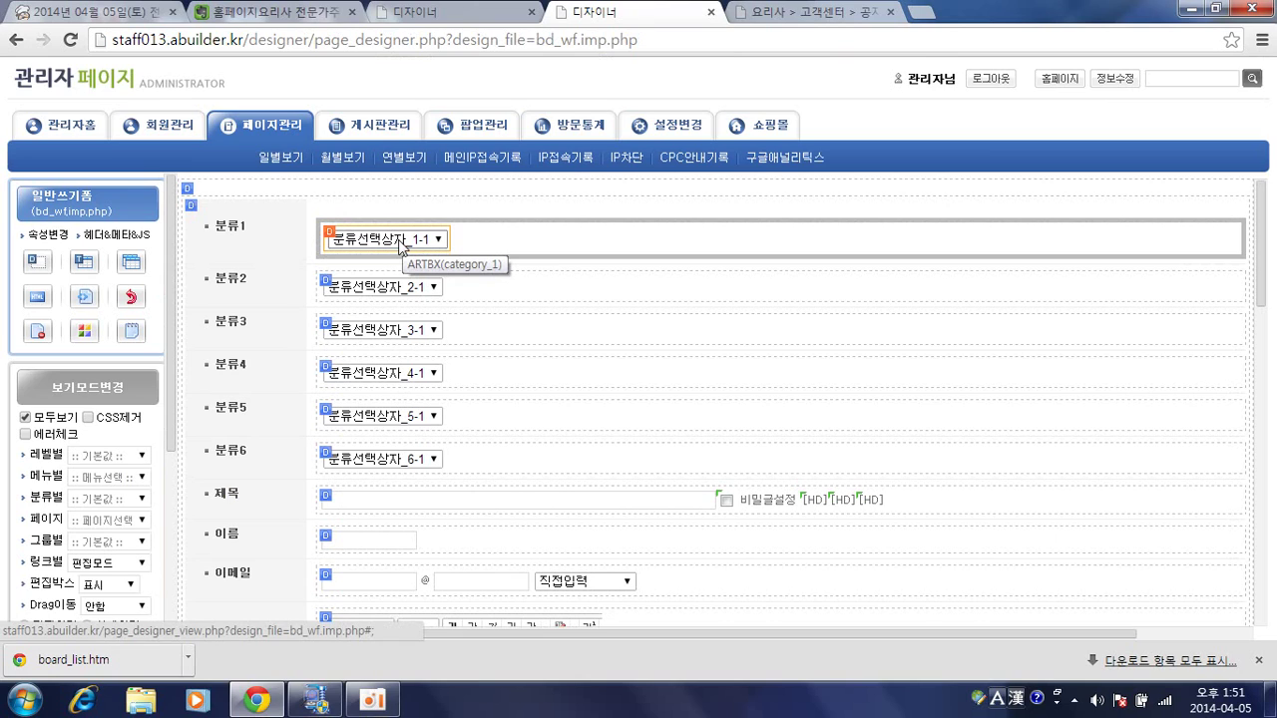
click(776, 14)
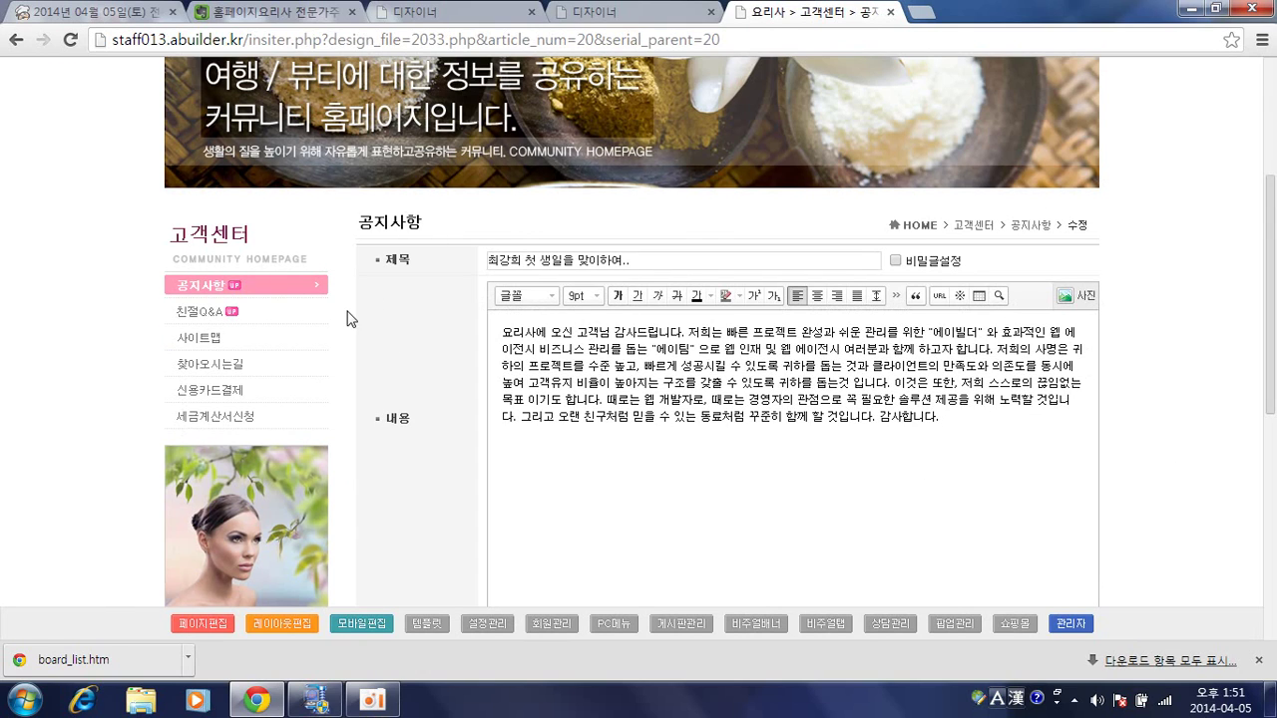
click(1085, 628)
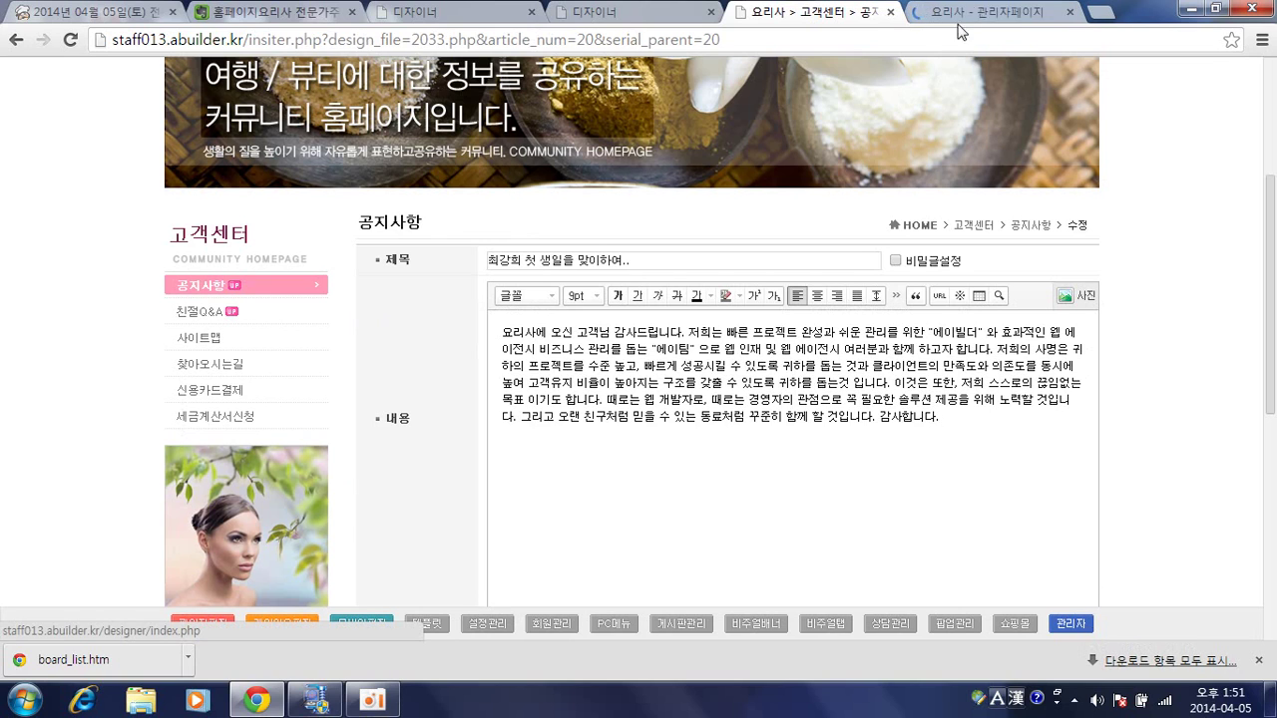
In 게시판관리, generate 공지사항 categories 분류1–분류3 and save the board settings.
click(975, 12)
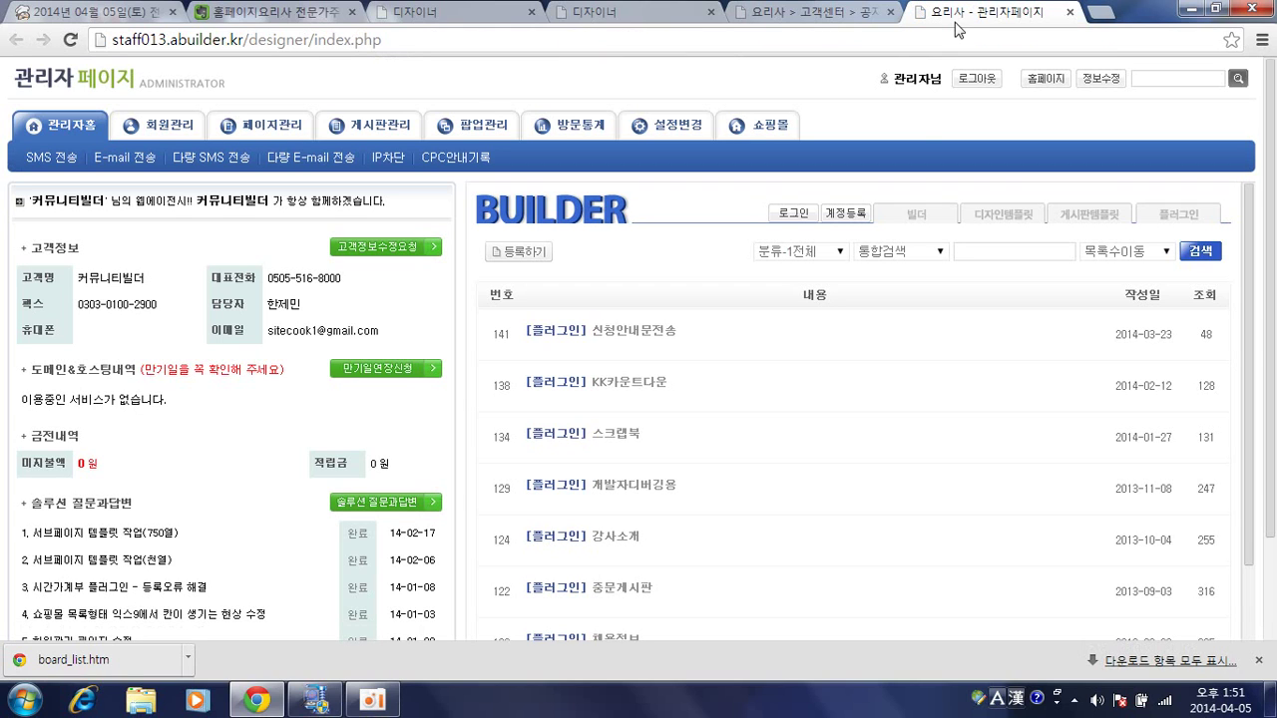
click(359, 129)
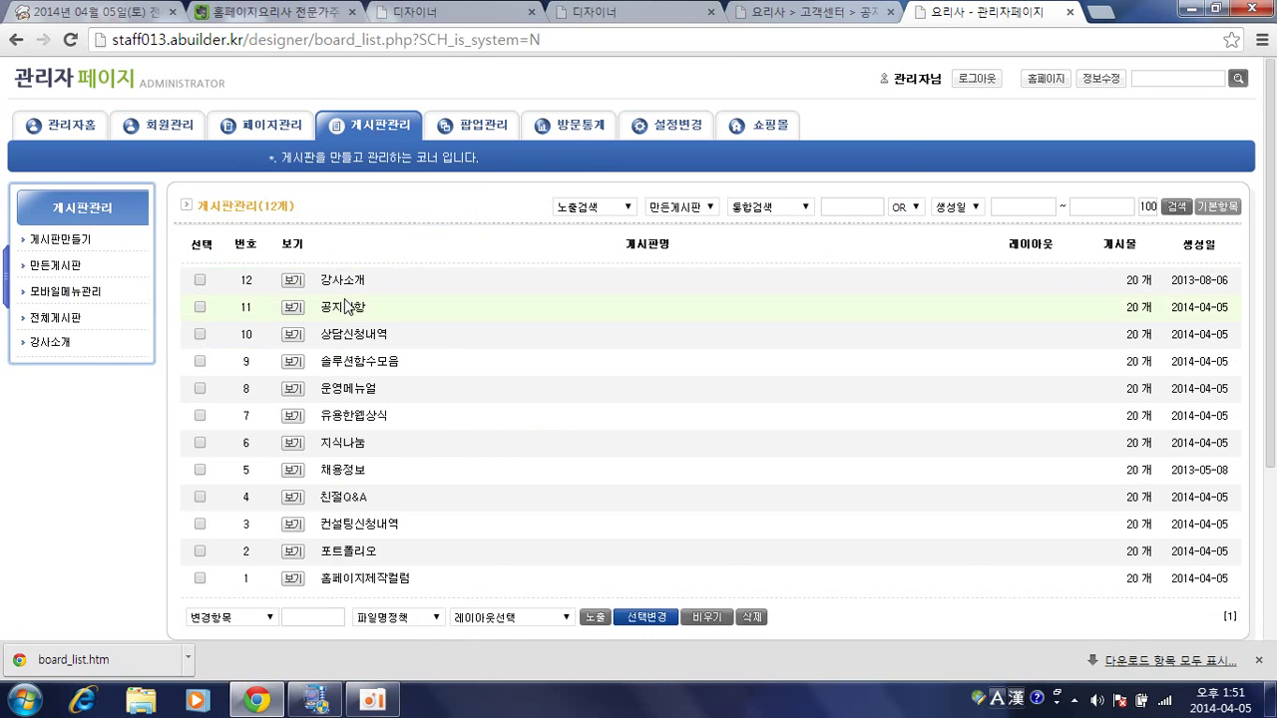
click(350, 314)
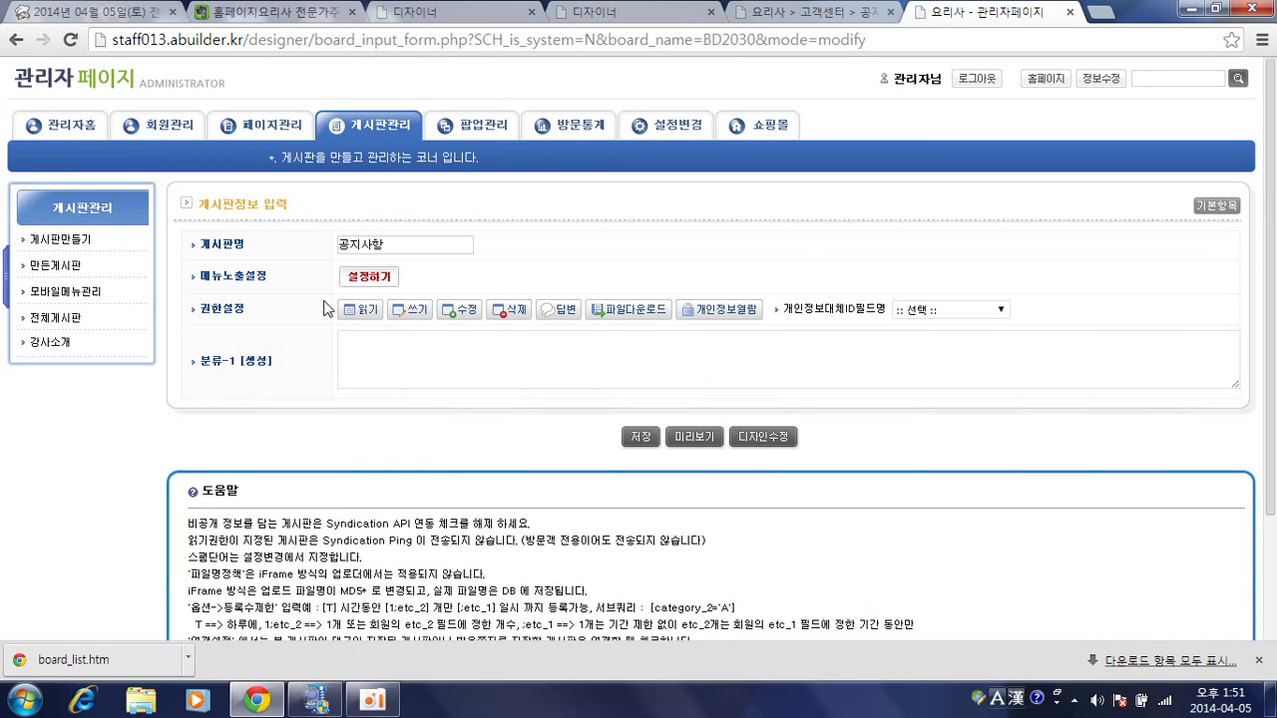
click(257, 367)
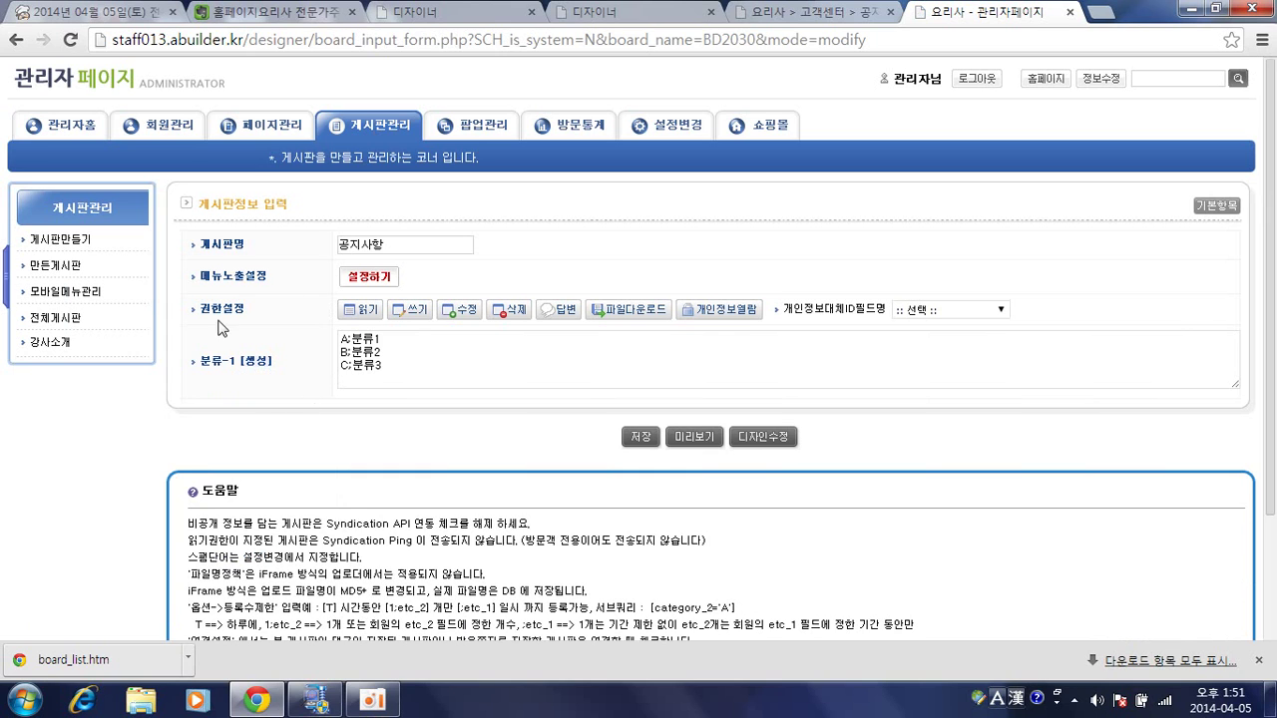
click(640, 436)
Reload the notice edit form, verify the 분류1 dropdown options, and return to the page designer.
key(ctrl+shift+Tab)
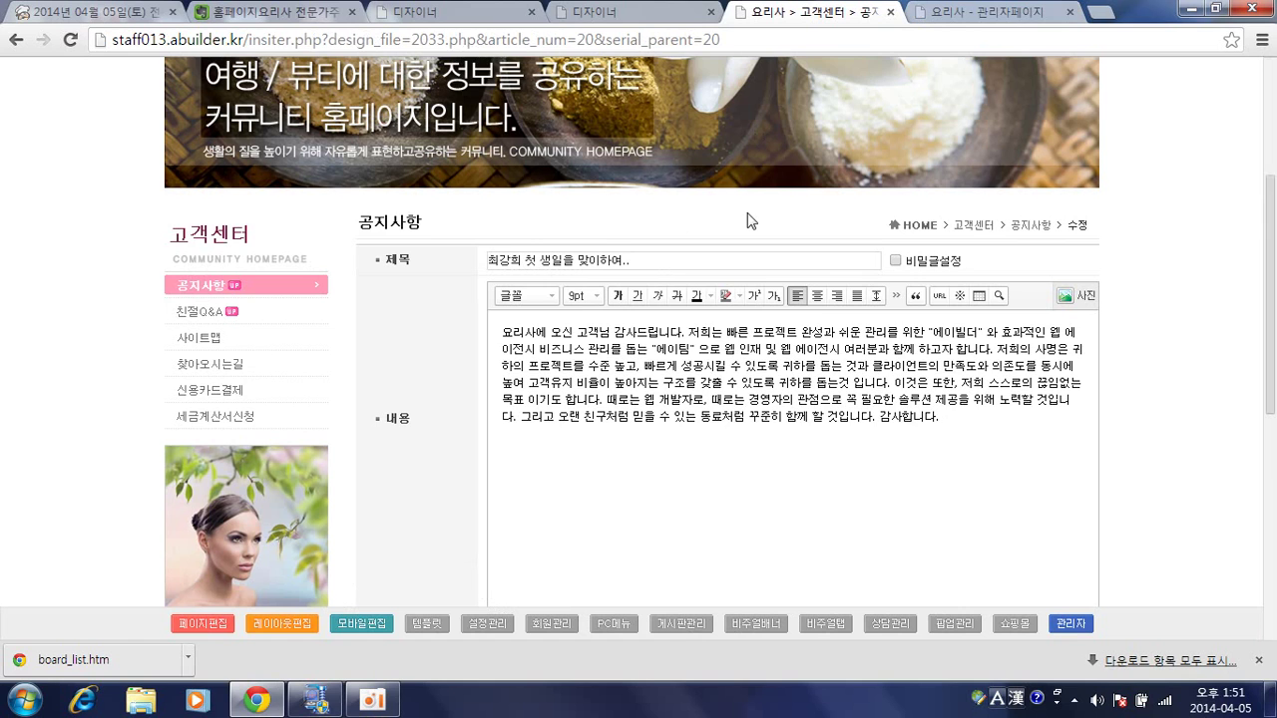
key(F5)
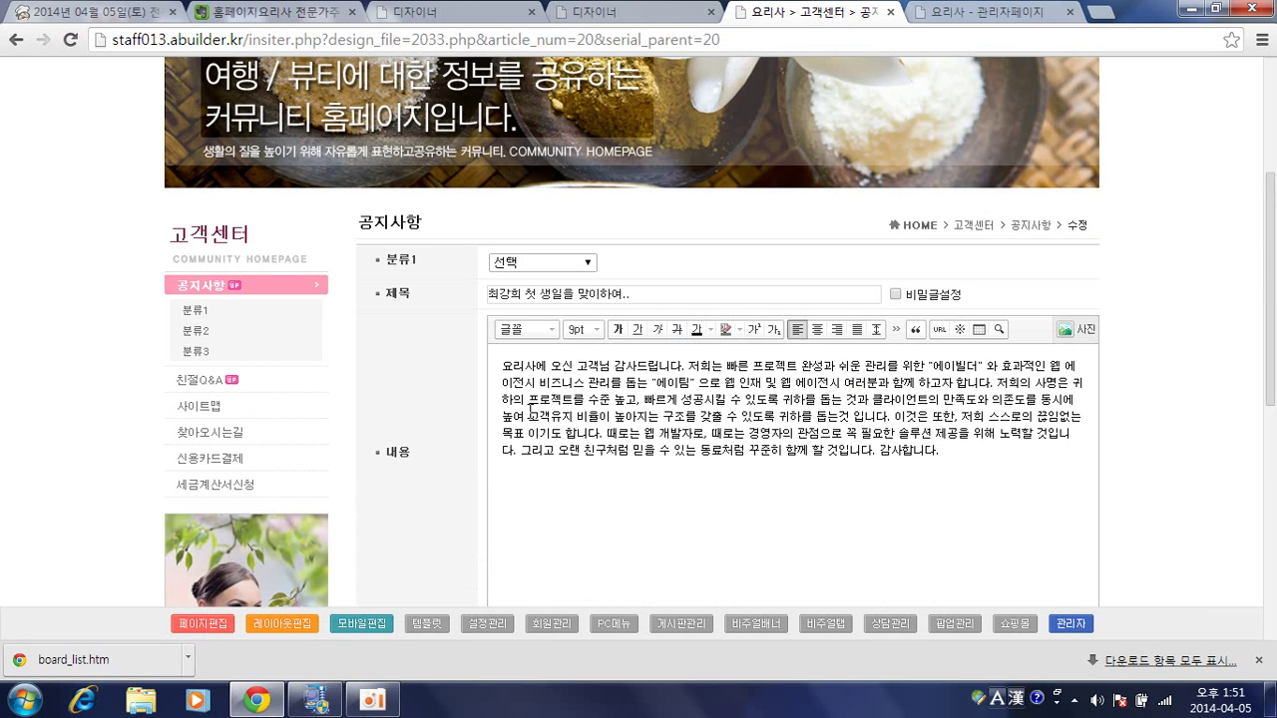
click(569, 262)
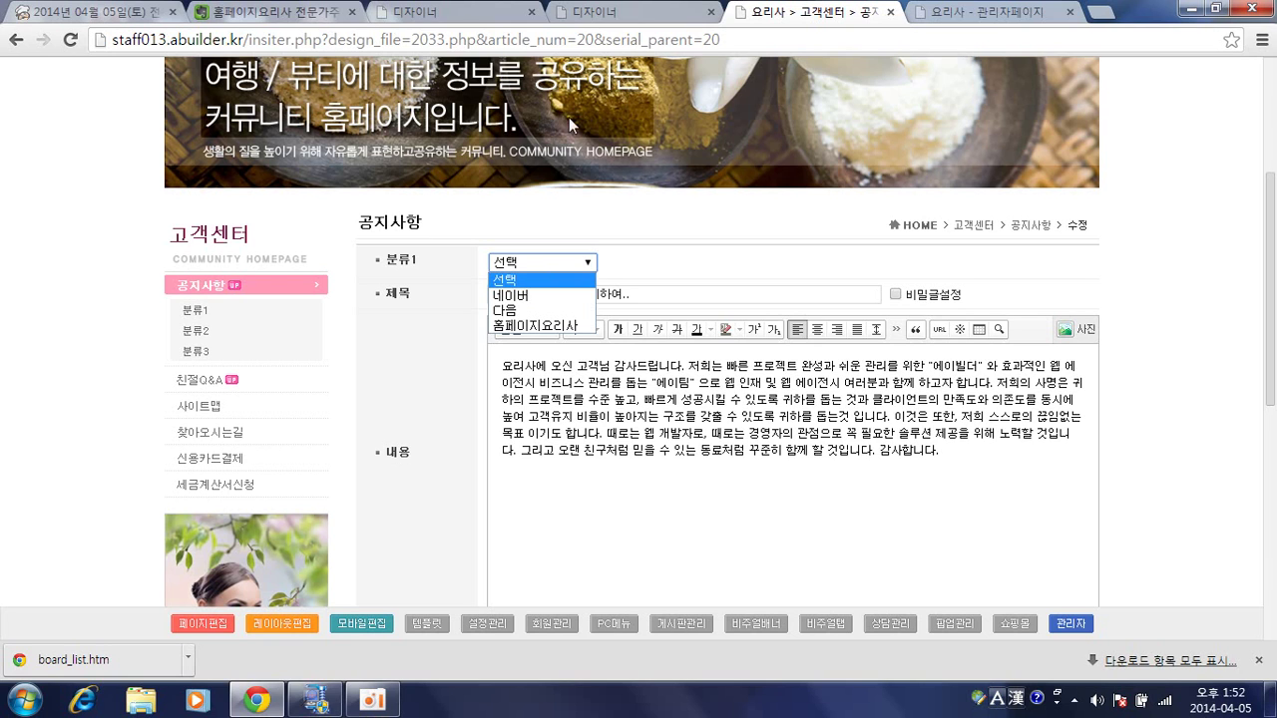
click(942, 12)
click(686, 18)
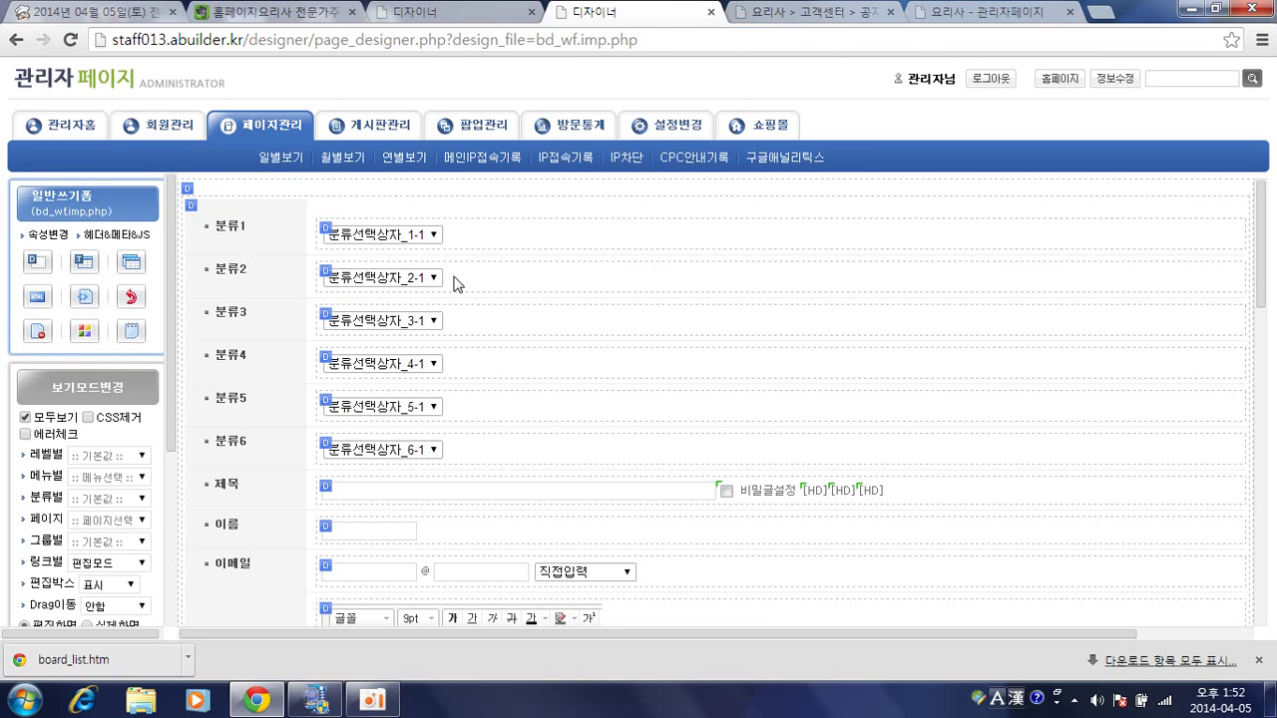
Set the 분류1 box's DIV to always display (항상노출) and save the DIV settings.
click(330, 236)
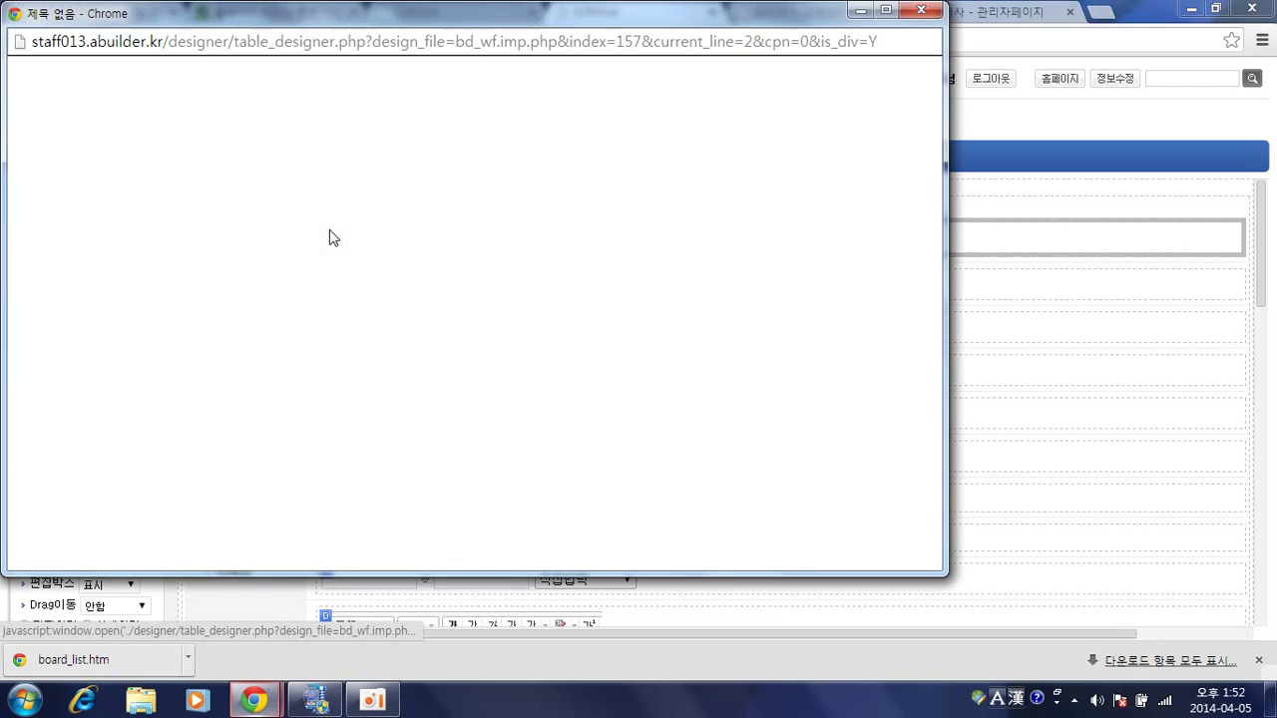
scroll(540, 379, down, 2)
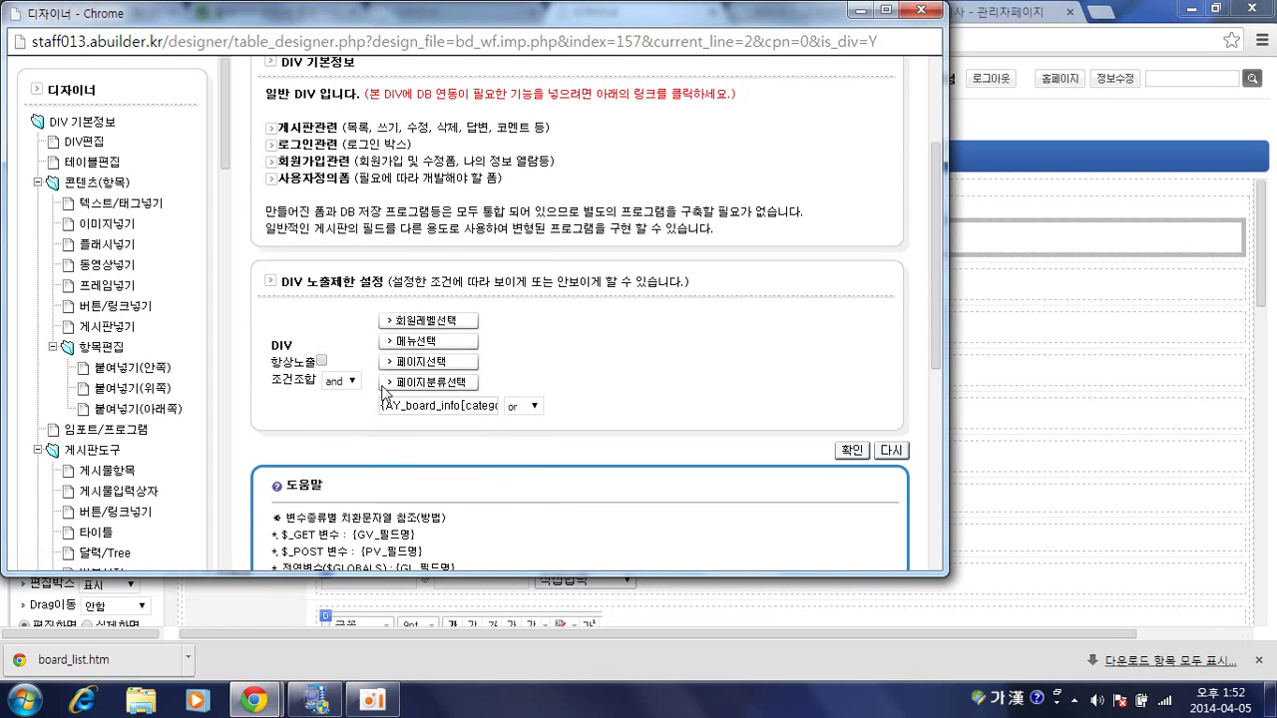
click(321, 360)
click(920, 12)
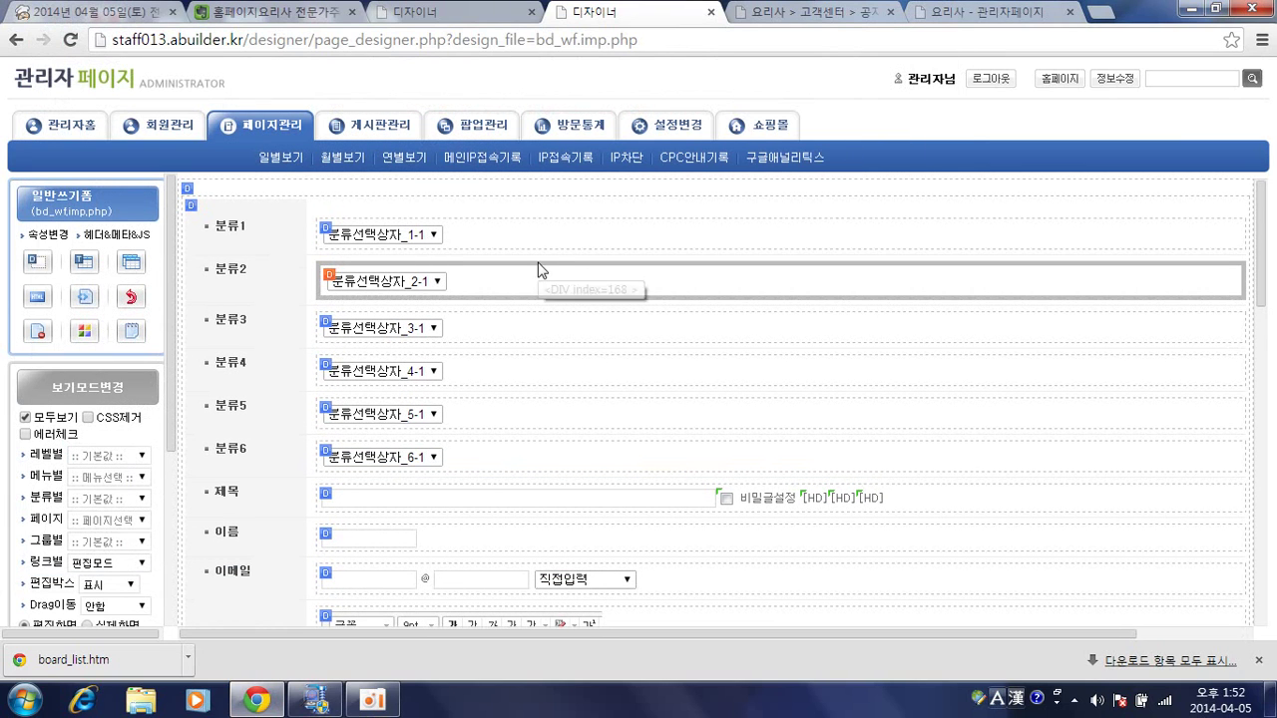
Reopen the 분류선택상자_1-1 category field's properties and confirm them.
double_click(390, 237)
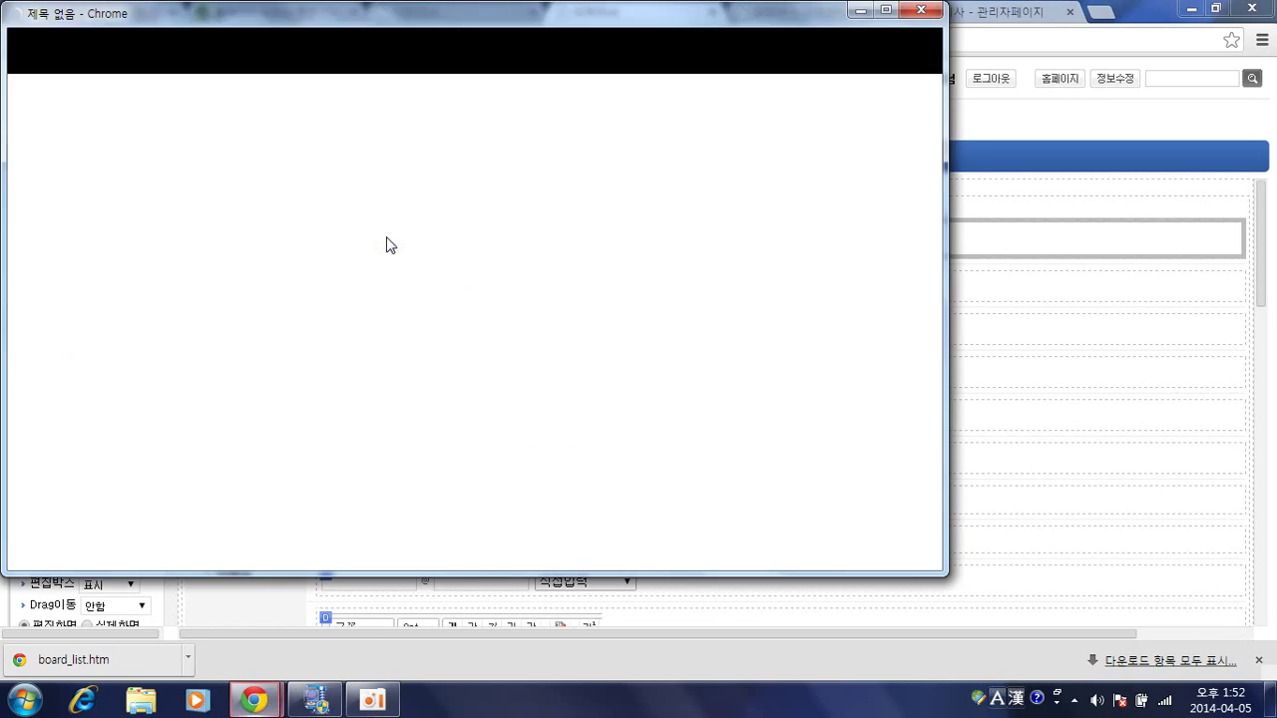
scroll(536, 300, down, 1)
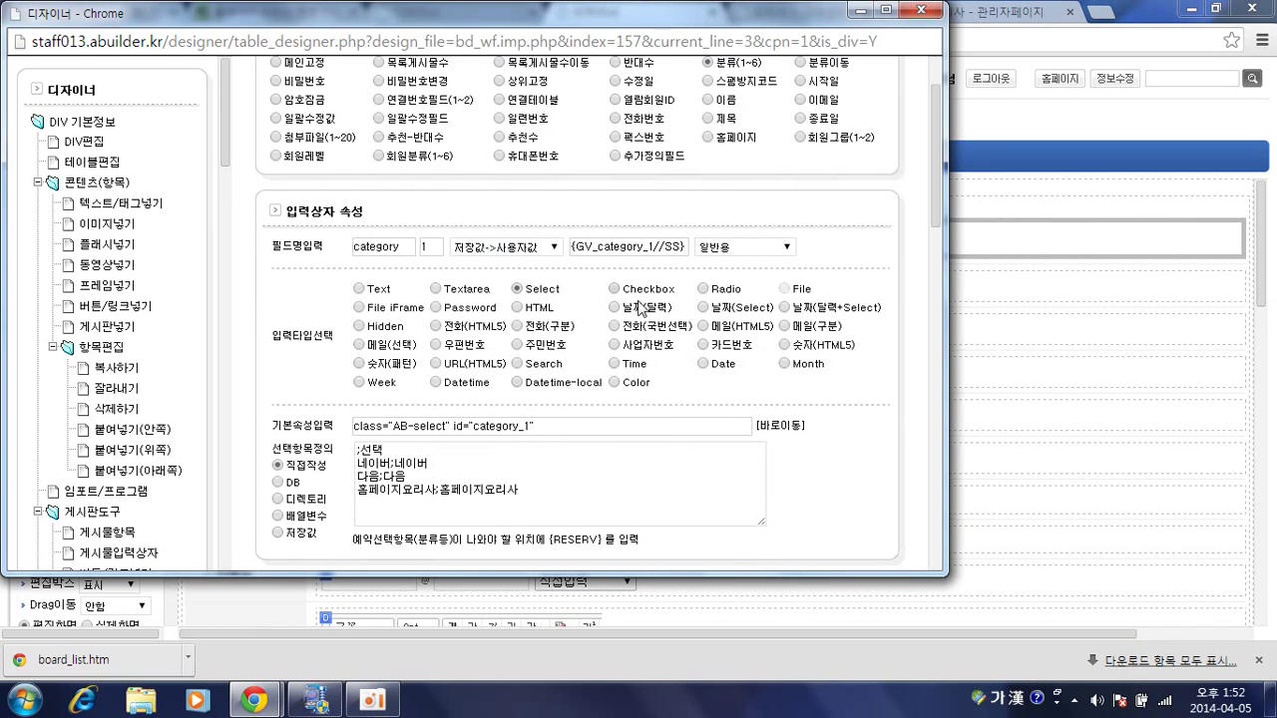
scroll(824, 296, down, 3)
scroll(824, 296, down, 1)
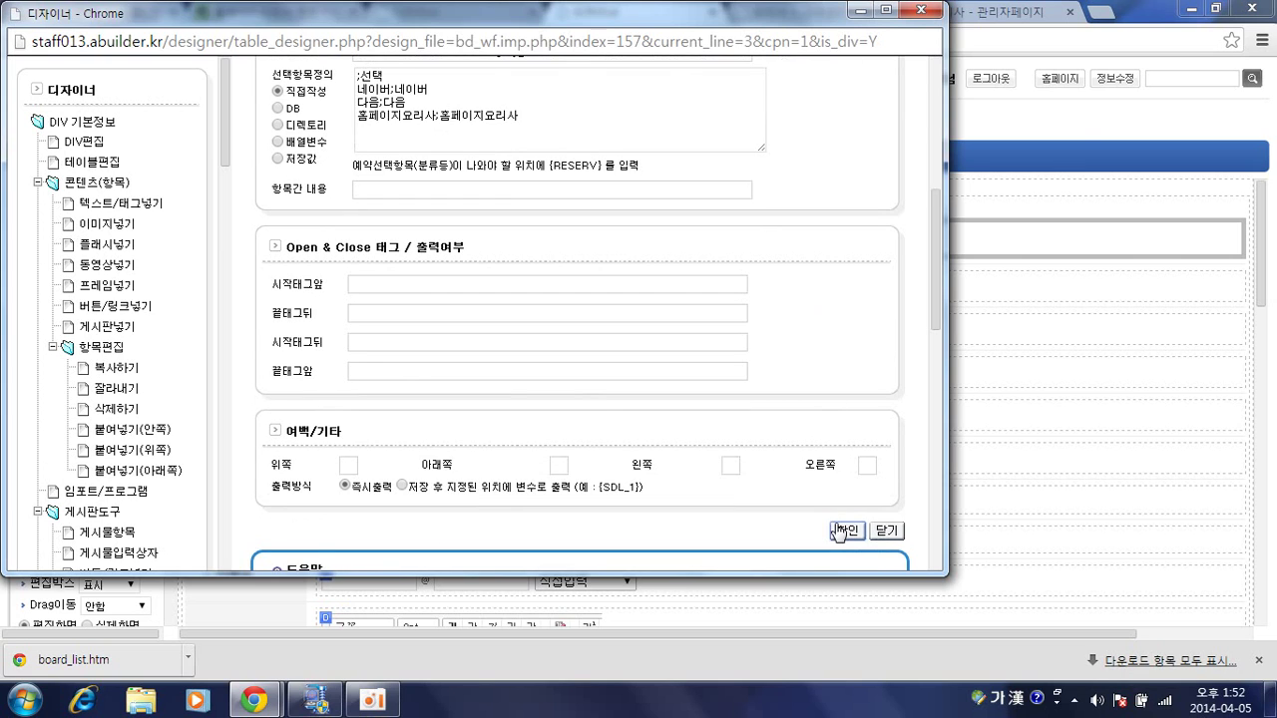
click(838, 529)
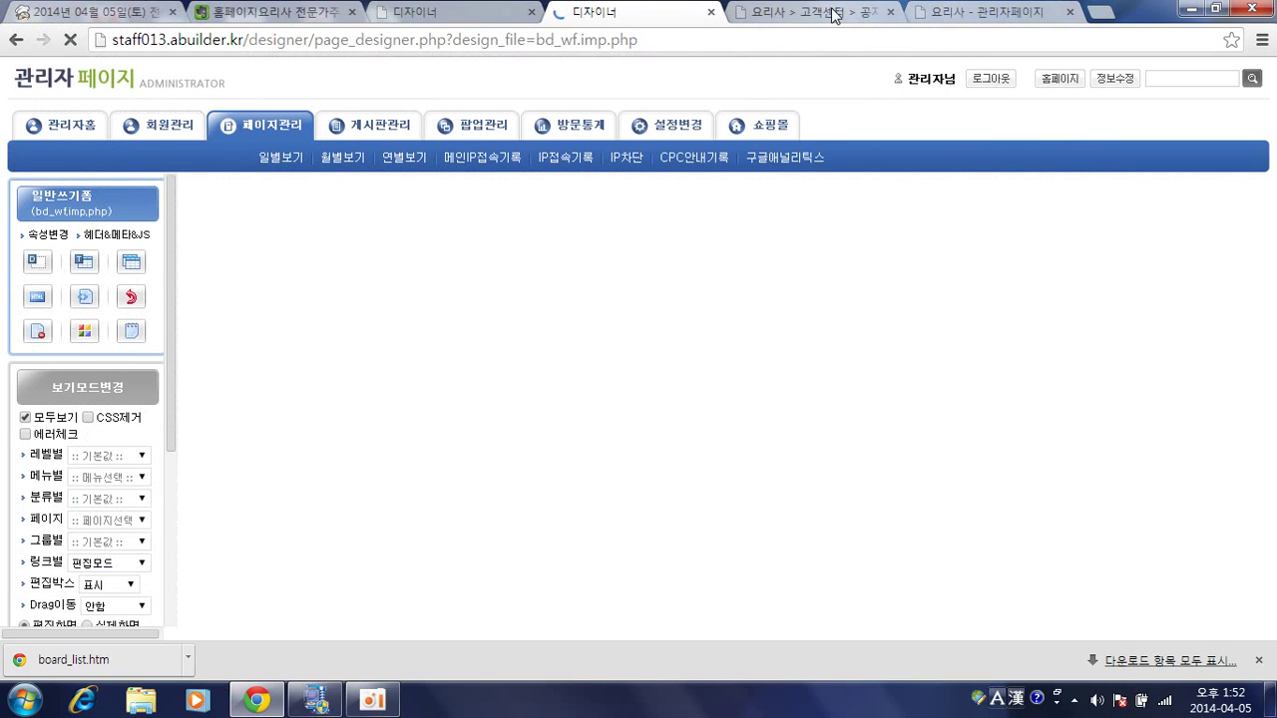
click(813, 11)
Reload the notice edit form without restoring the draft, and tick 네이버, 다음 and 홈페이지요리사.
click(725, 268)
key(F5)
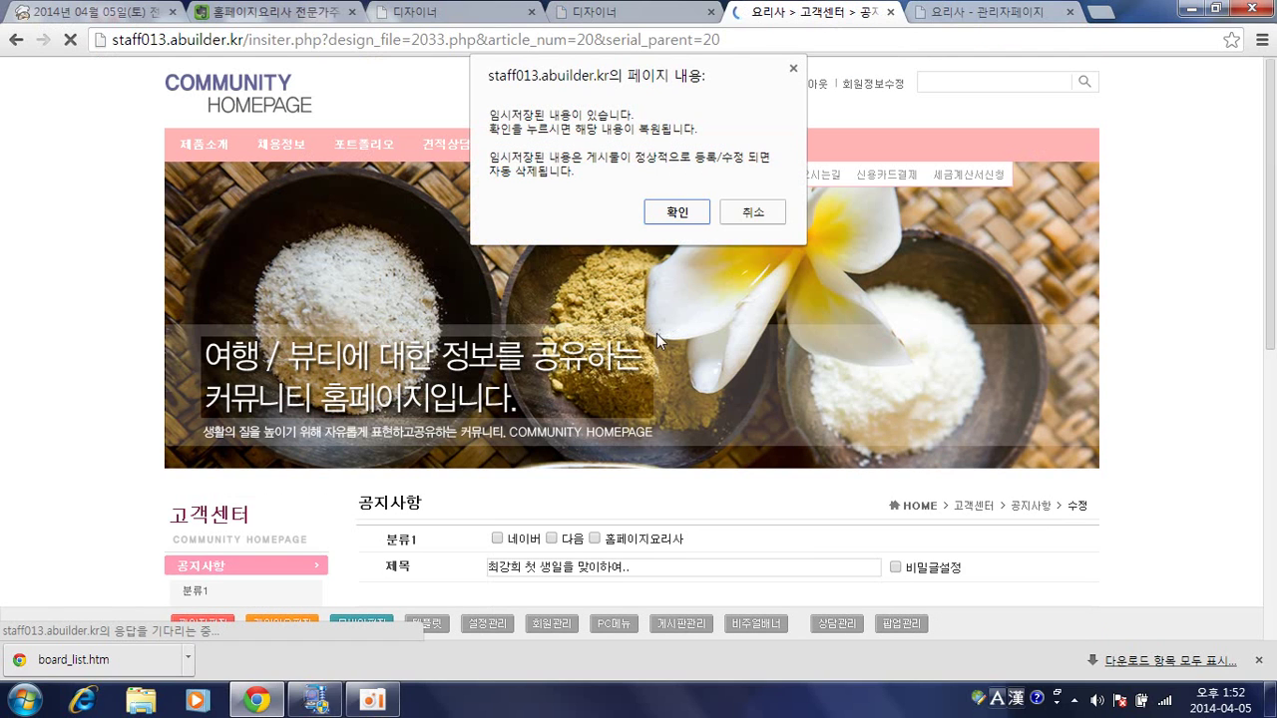
click(754, 212)
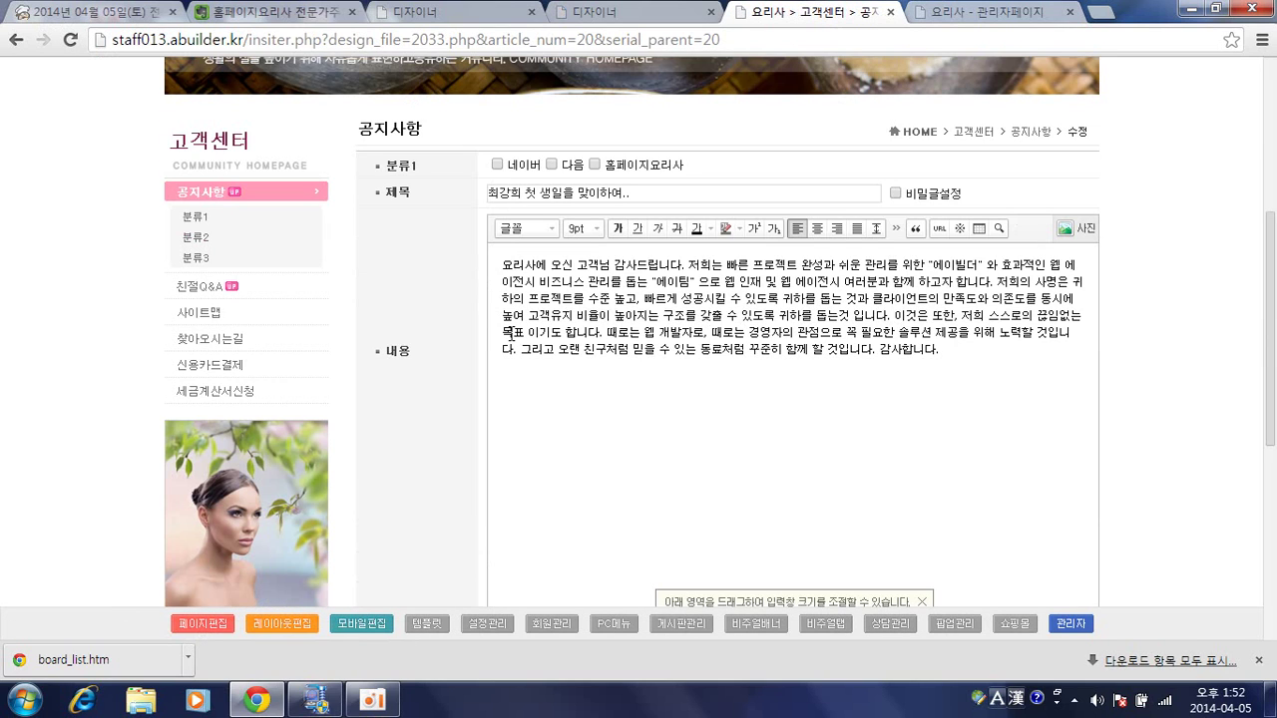
click(528, 166)
click(551, 165)
click(594, 165)
Back in the page designer, reopen the 분류1 field's properties.
click(952, 12)
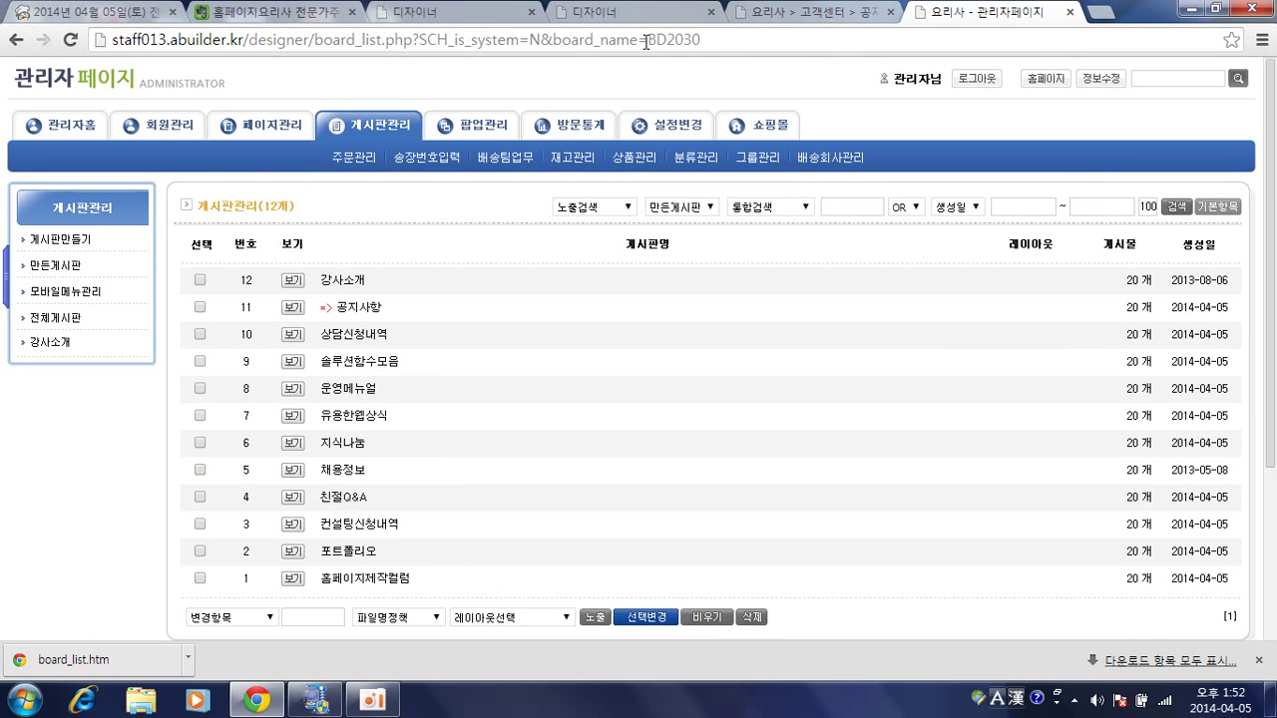
click(611, 22)
double_click(419, 276)
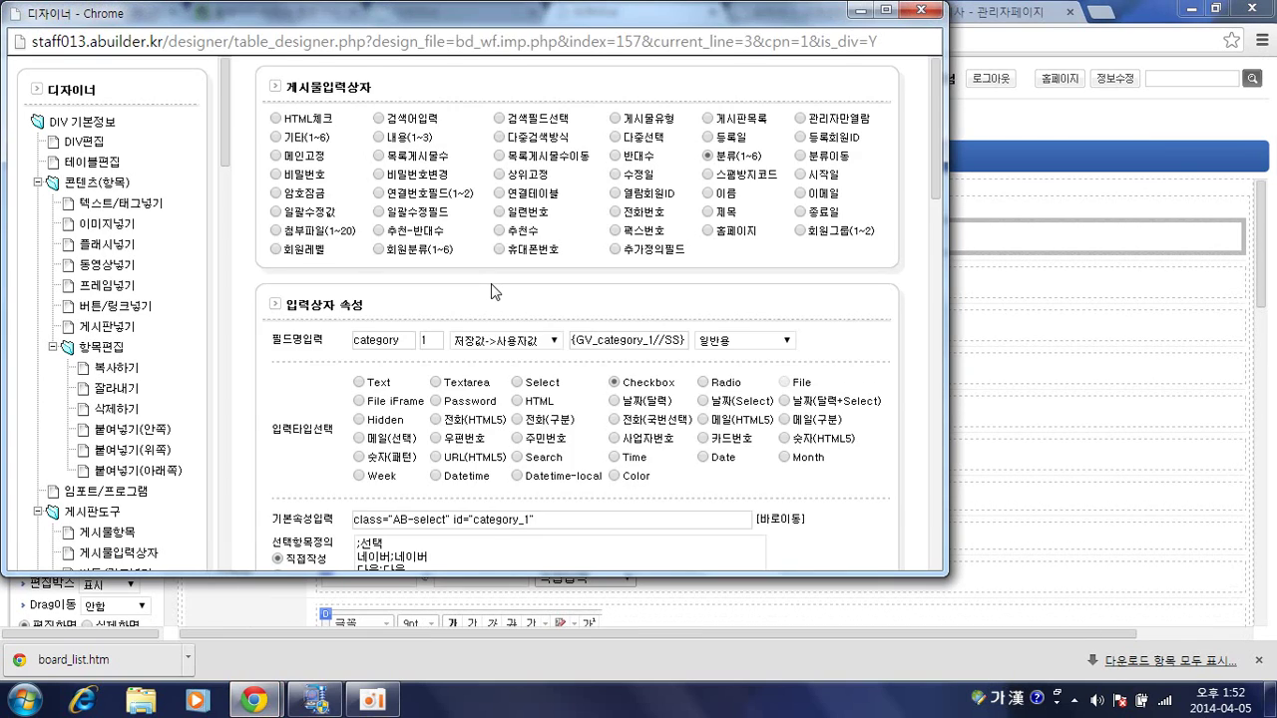
scroll(492, 284, down, 3)
scroll(492, 284, down, 1)
scroll(492, 284, up, 1)
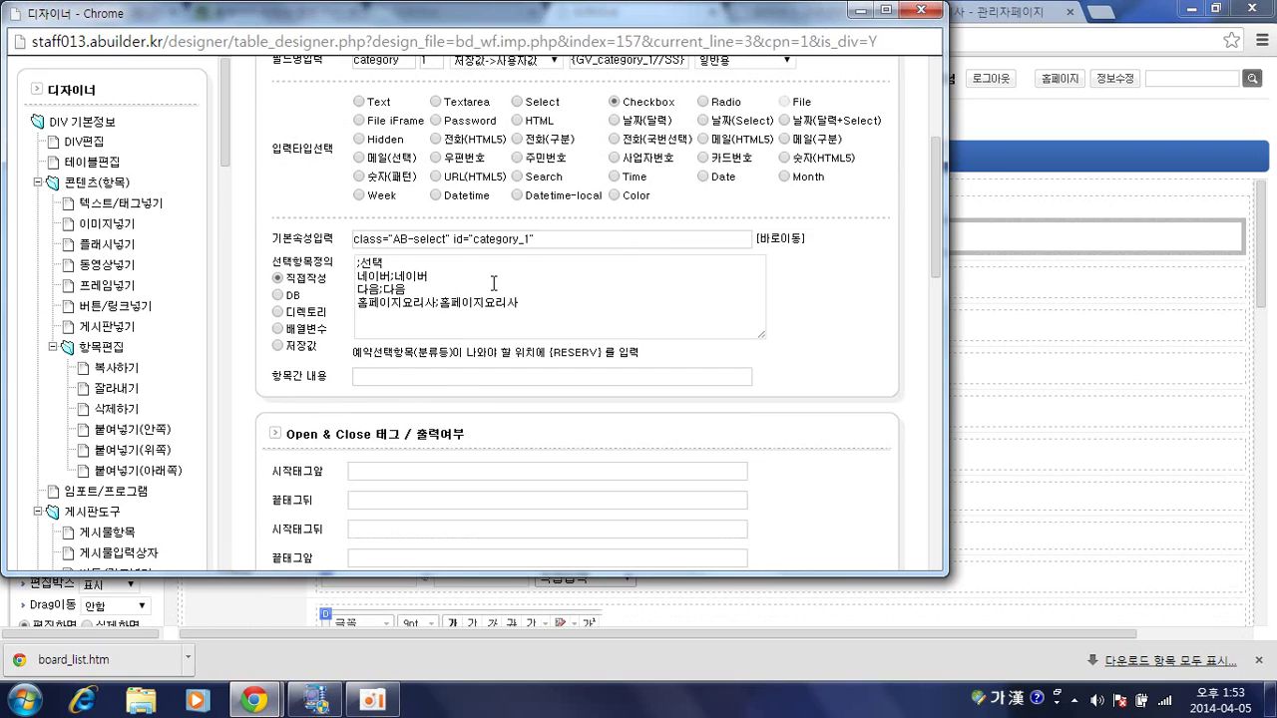
scroll(493, 283, up, 1)
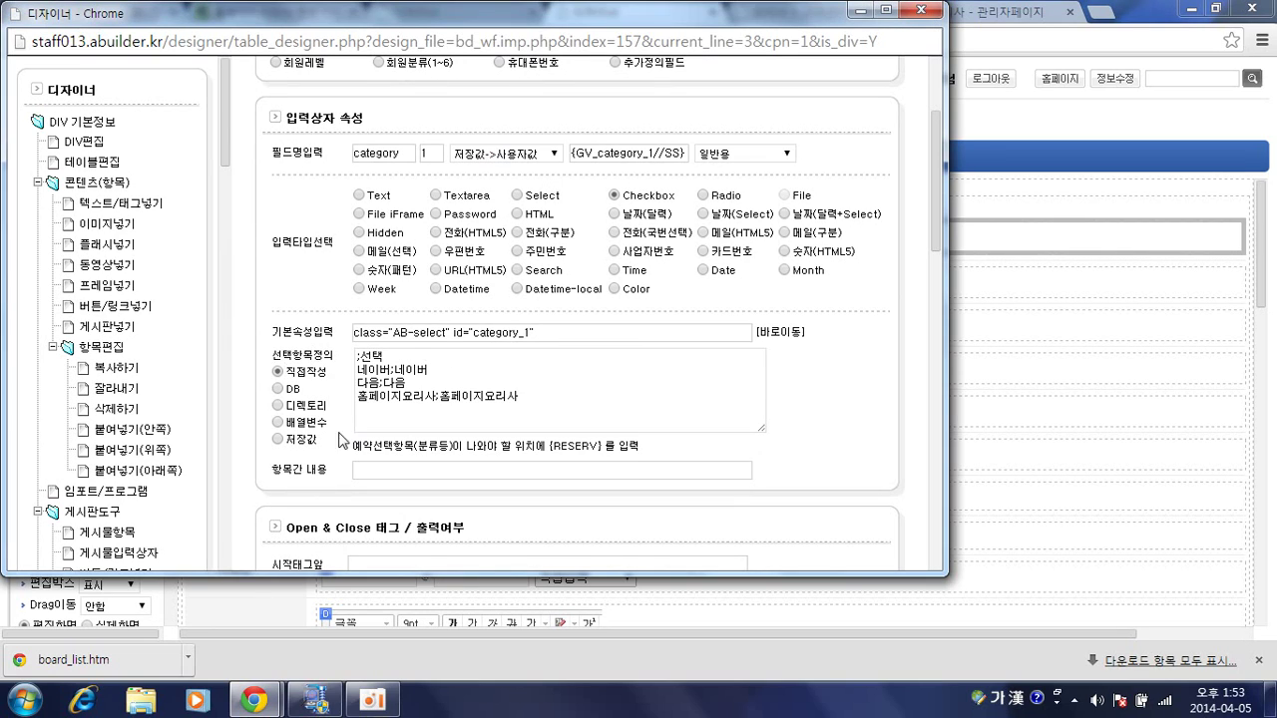
Switch the 선택항목정의 option source to DB and select all existing option lines.
click(278, 390)
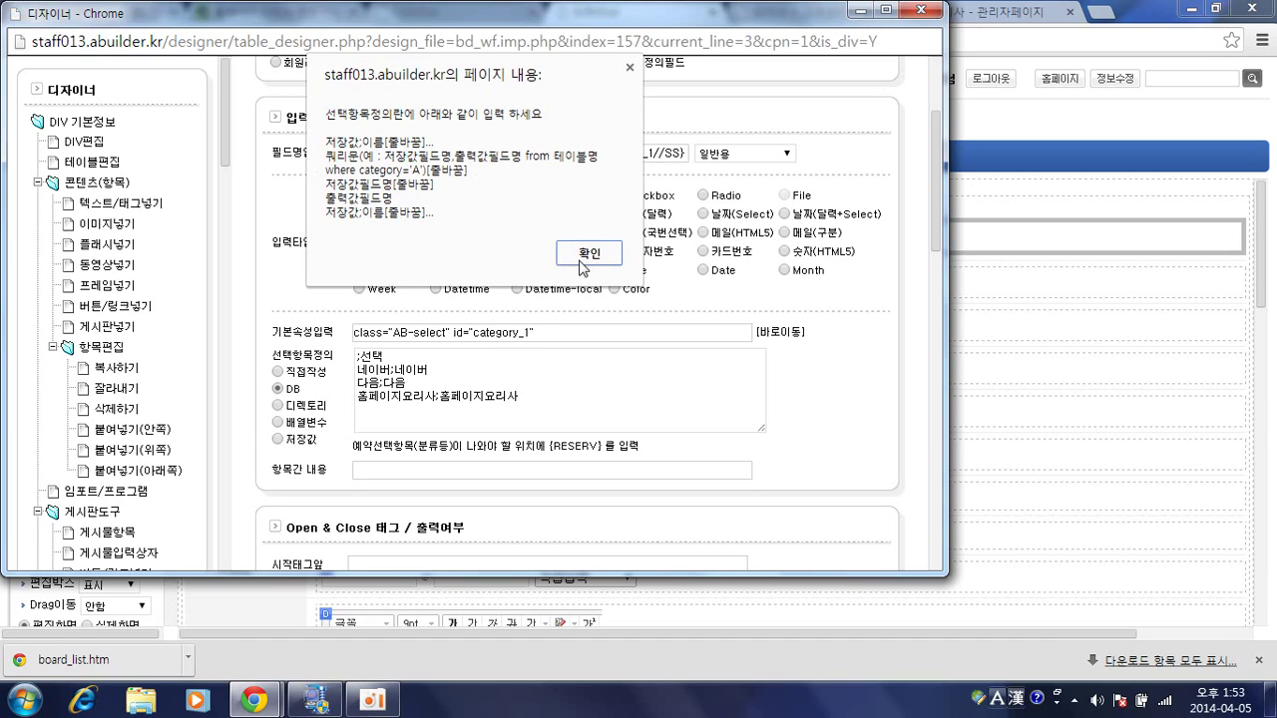
click(586, 256)
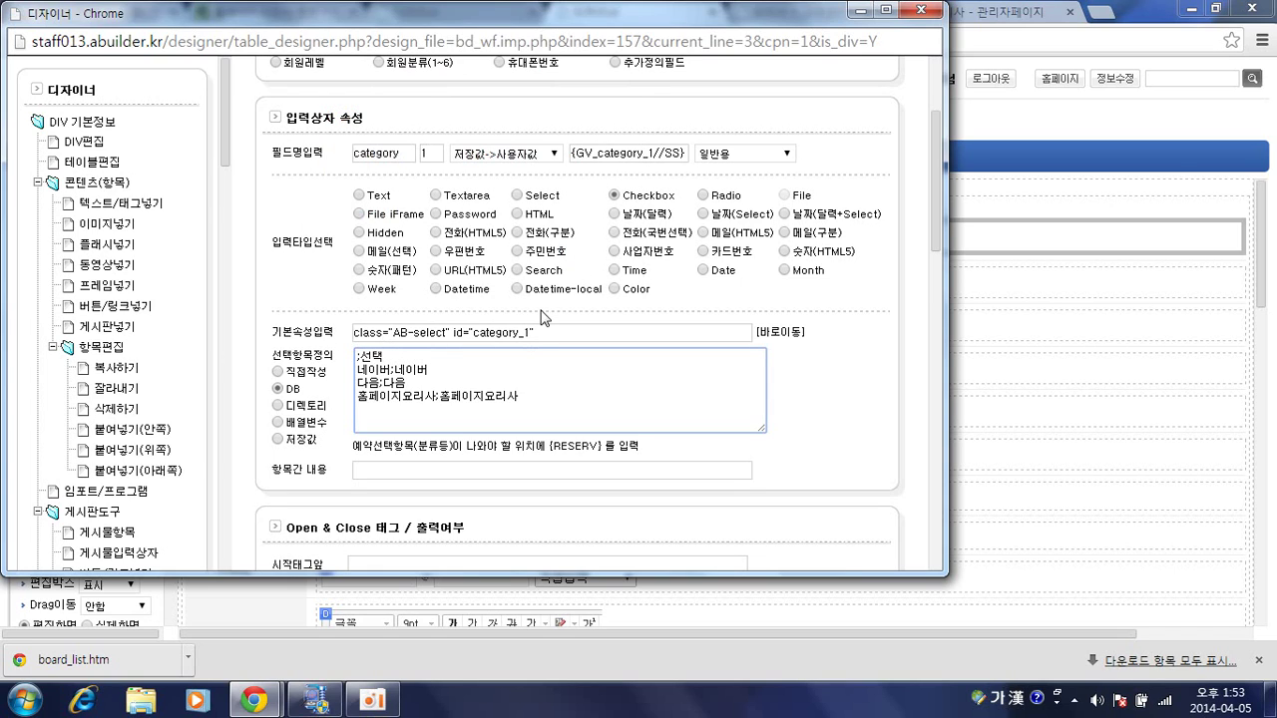
click(502, 382)
key(ctrl+a)
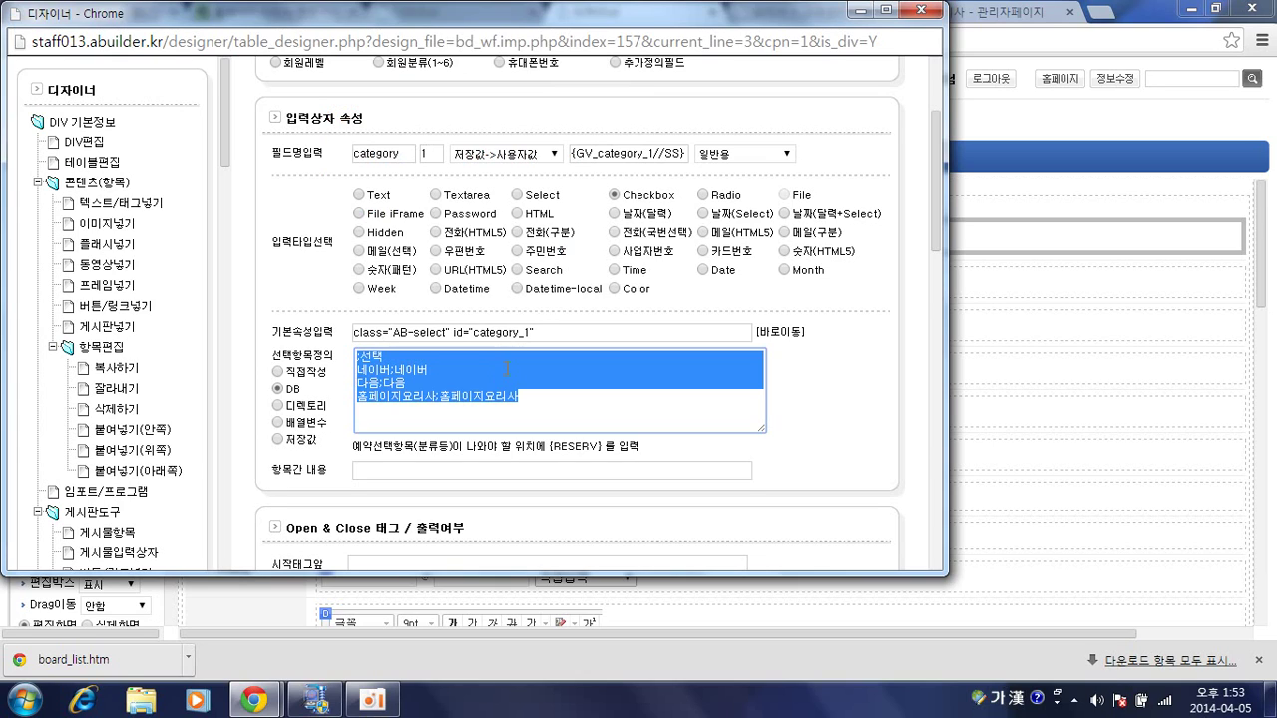
Enter the query 'serial_num subject from TCBOARD_board' with serial_num and subject field lines.
text(ㄴ)
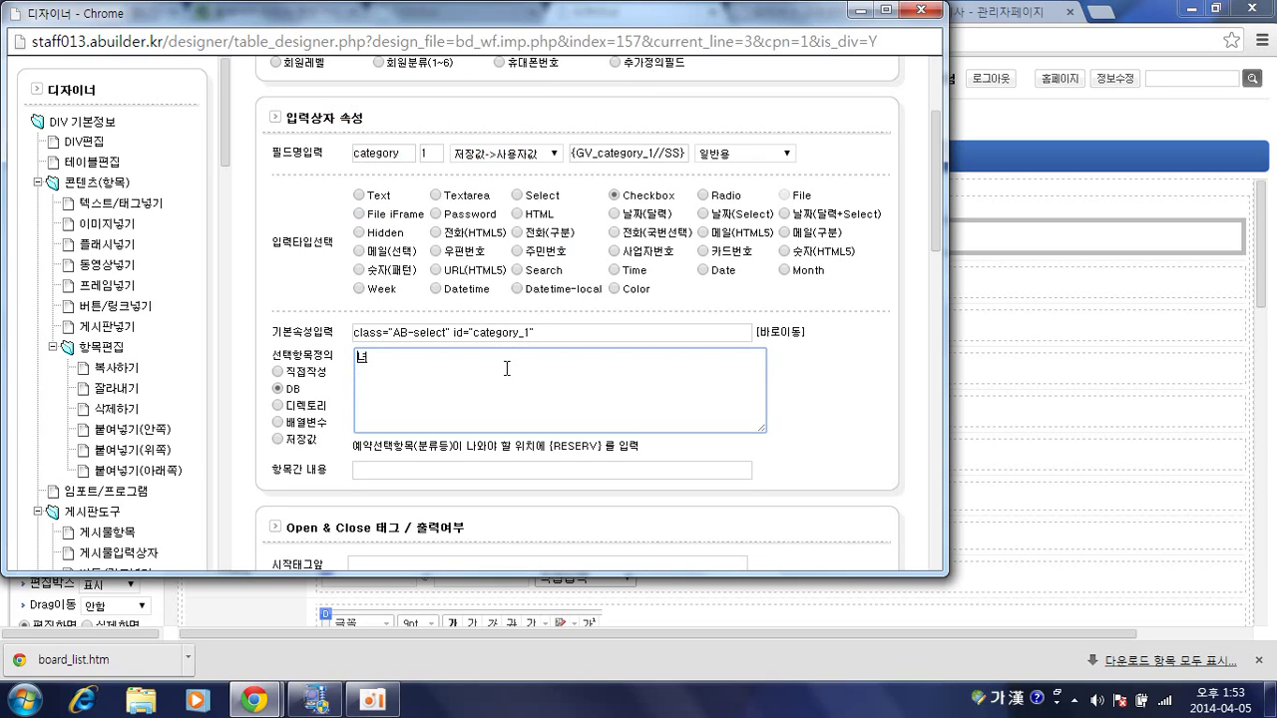
key(Hangul)
text(subject,subject)
key(BackSpace)
key(BackSpace)
key(BackSpace)
key(BackSpace)
key(BackSpace)
key(BackSpace)
key(BackSpace)
key(BackSpace)
key(BackSpace)
key(BackSpace)
key(BackSpace)
key(BackSpace)
text(erial_nu)
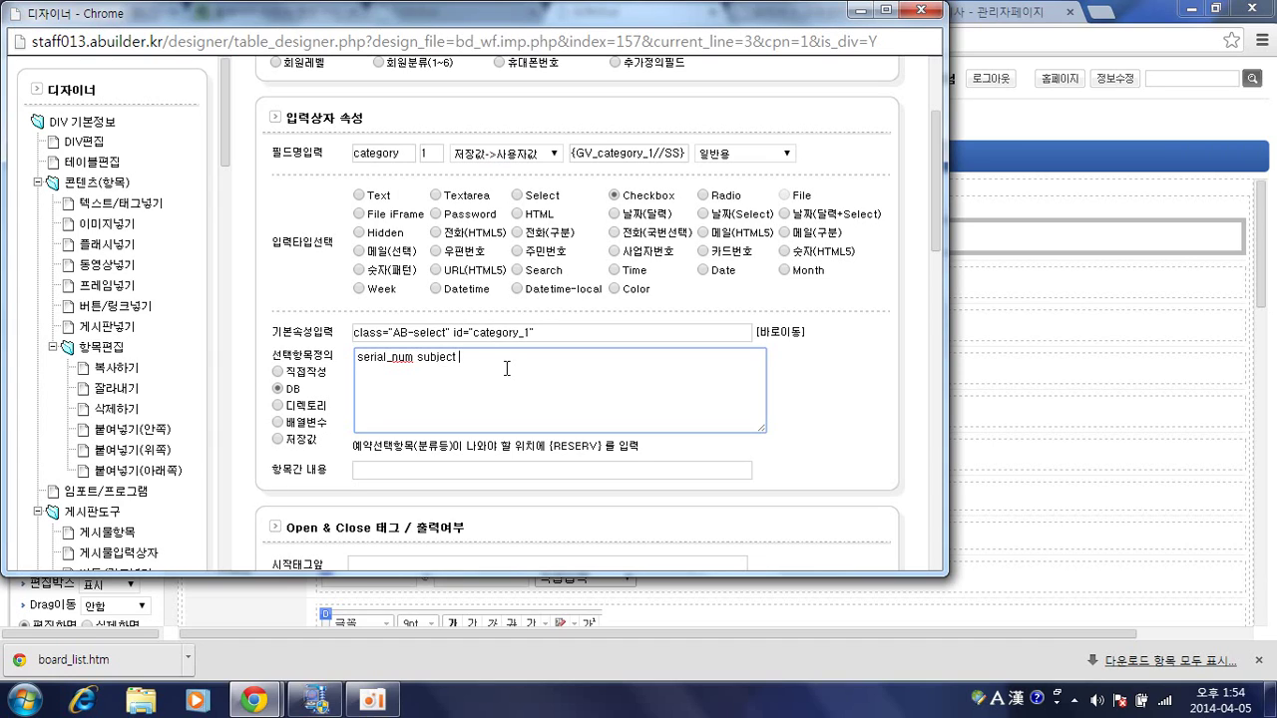
text(m subject from )
text(TCBOARD_)
text(board )
text(serial_num )
text(subject)
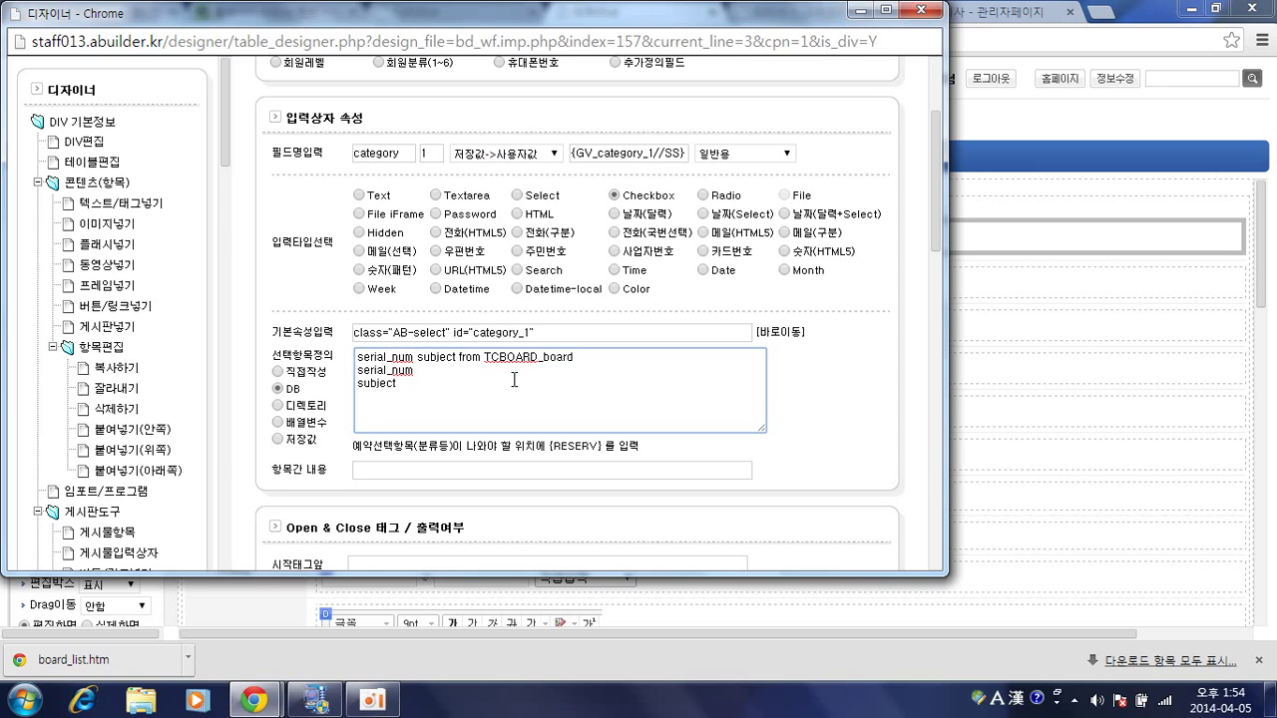
key(ctrl+a)
key(super)
click(505, 399)
key(ctrl+a)
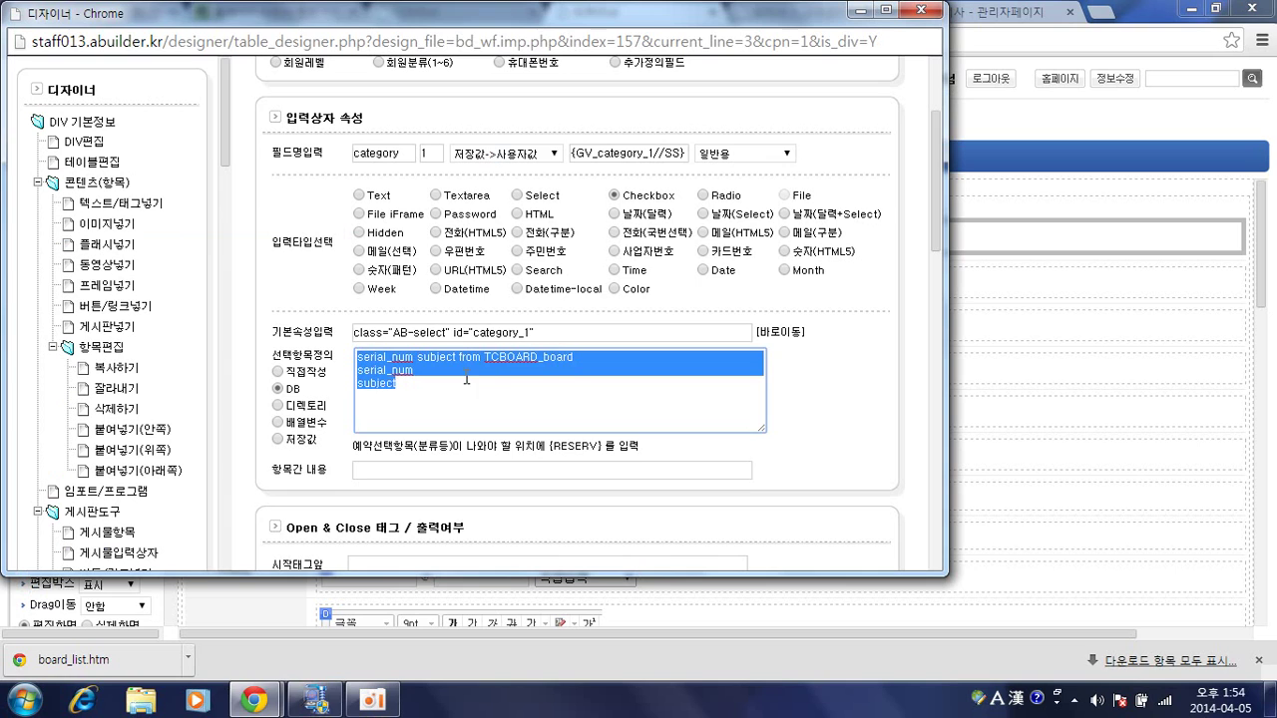
click(467, 381)
Save the 분류1 field settings.
scroll(618, 405, down, 2)
scroll(646, 405, down, 1)
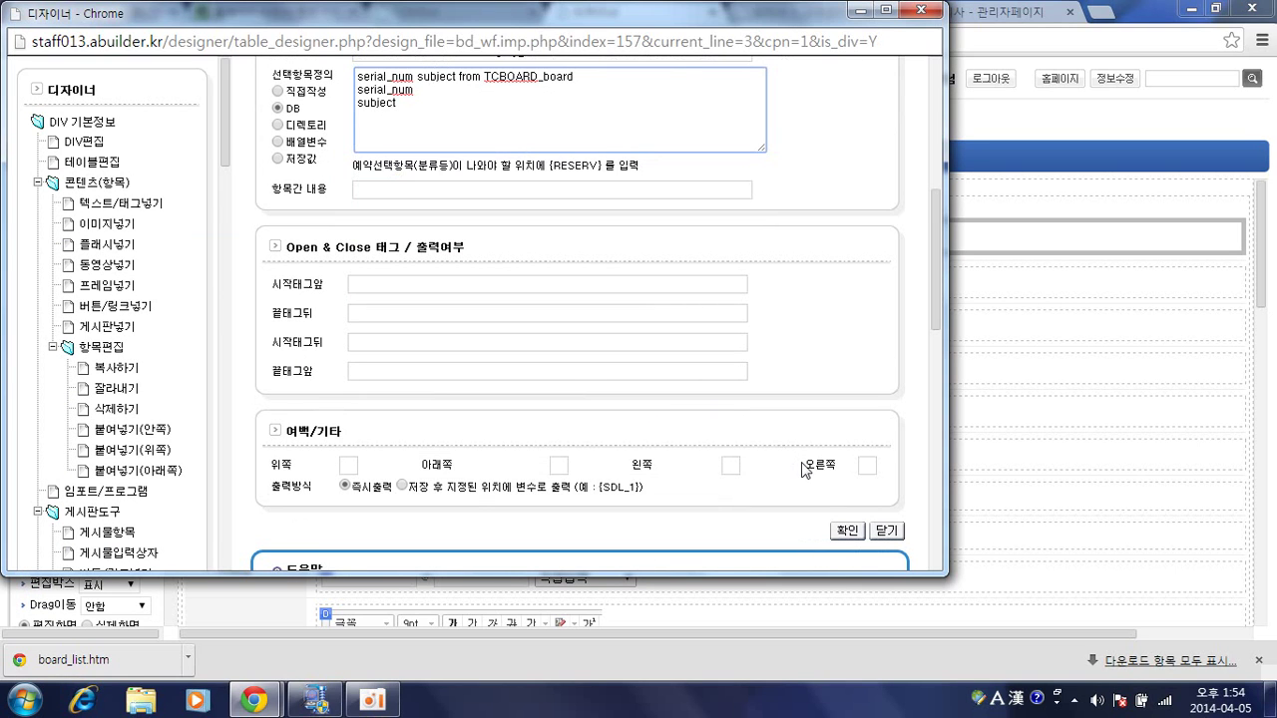
click(846, 527)
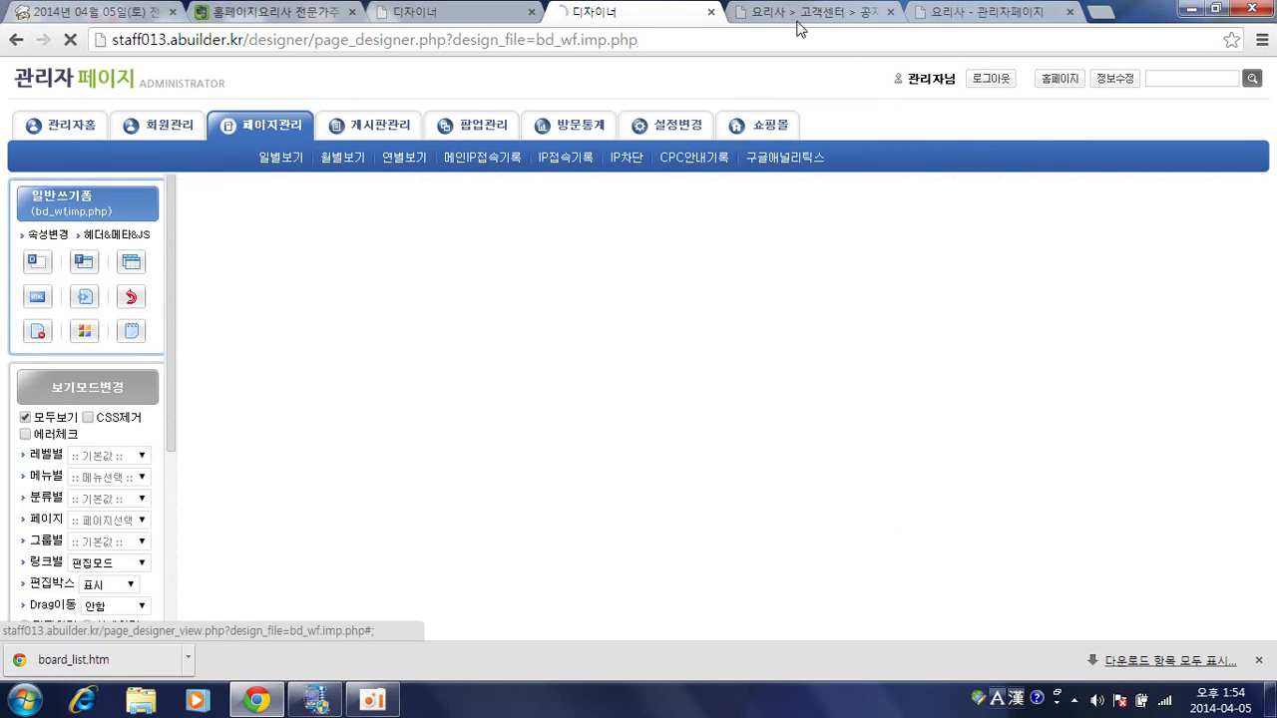
Reload the notice form, showing 분류1 as a single '20' checkbox, then reopen 분류1's properties.
key(ctrl+Tab)
key(F5)
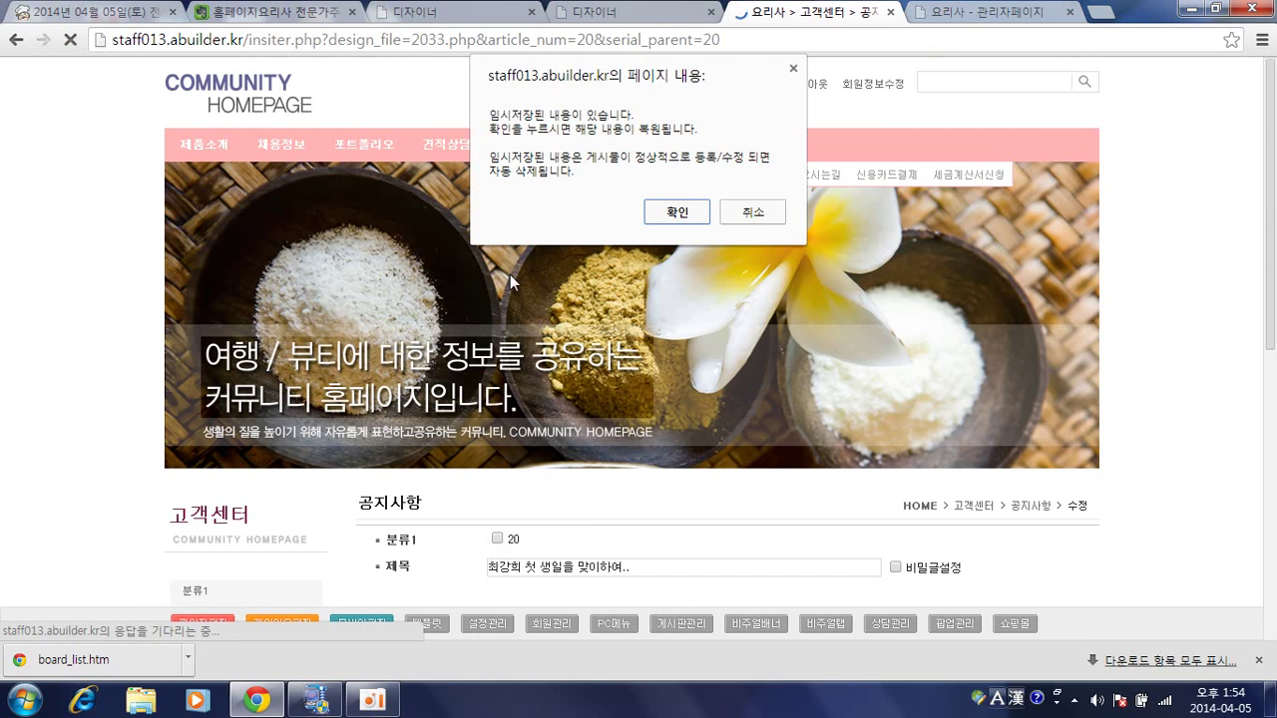
click(752, 213)
scroll(652, 410, down, 5)
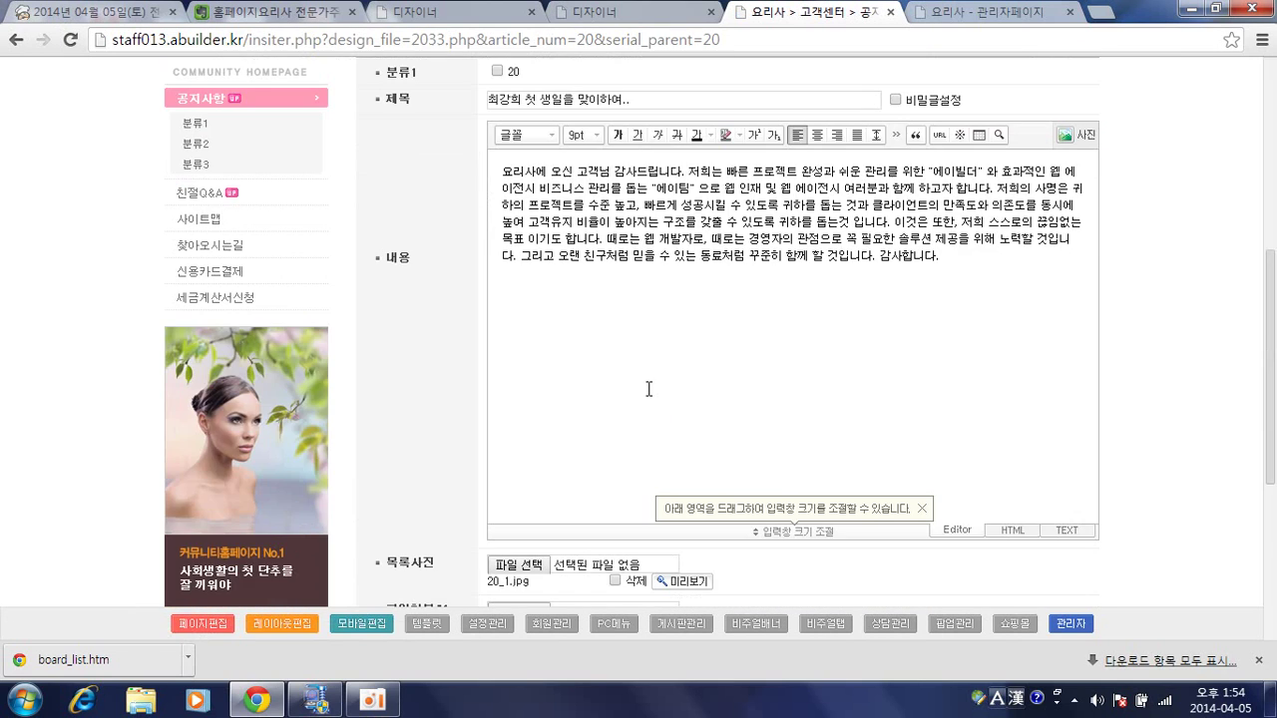
scroll(583, 221, up, 1)
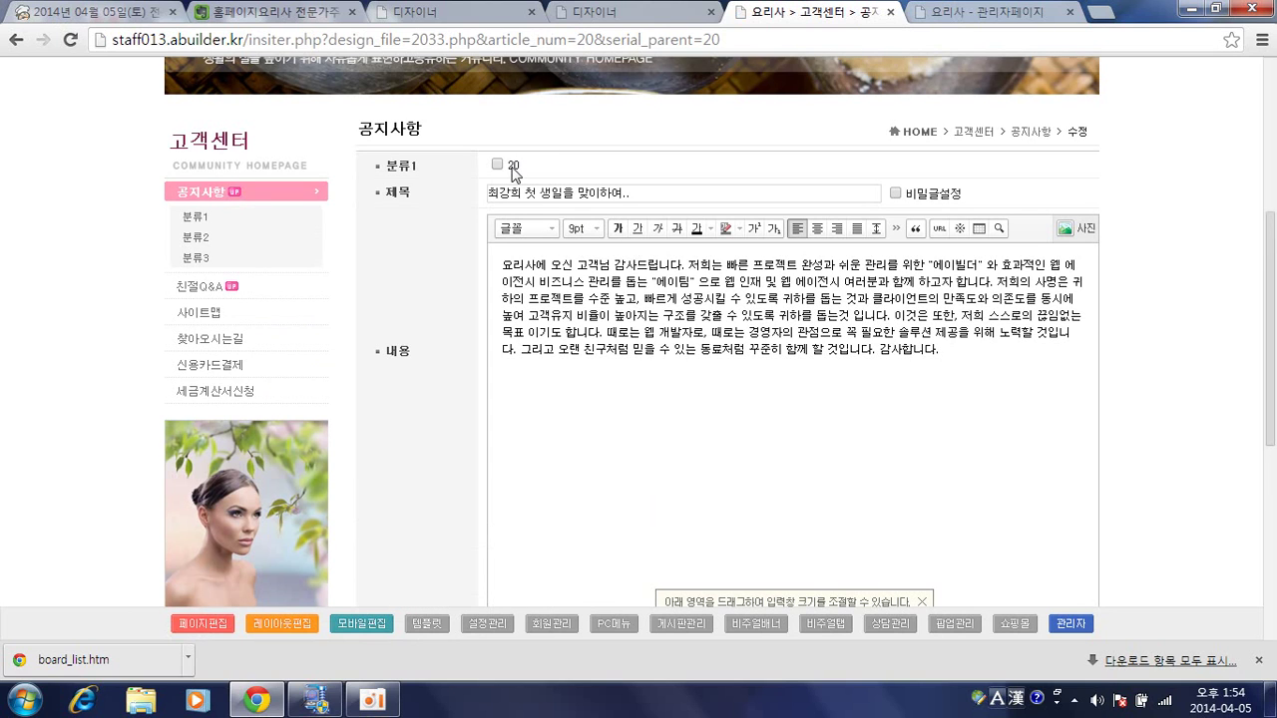
click(634, 13)
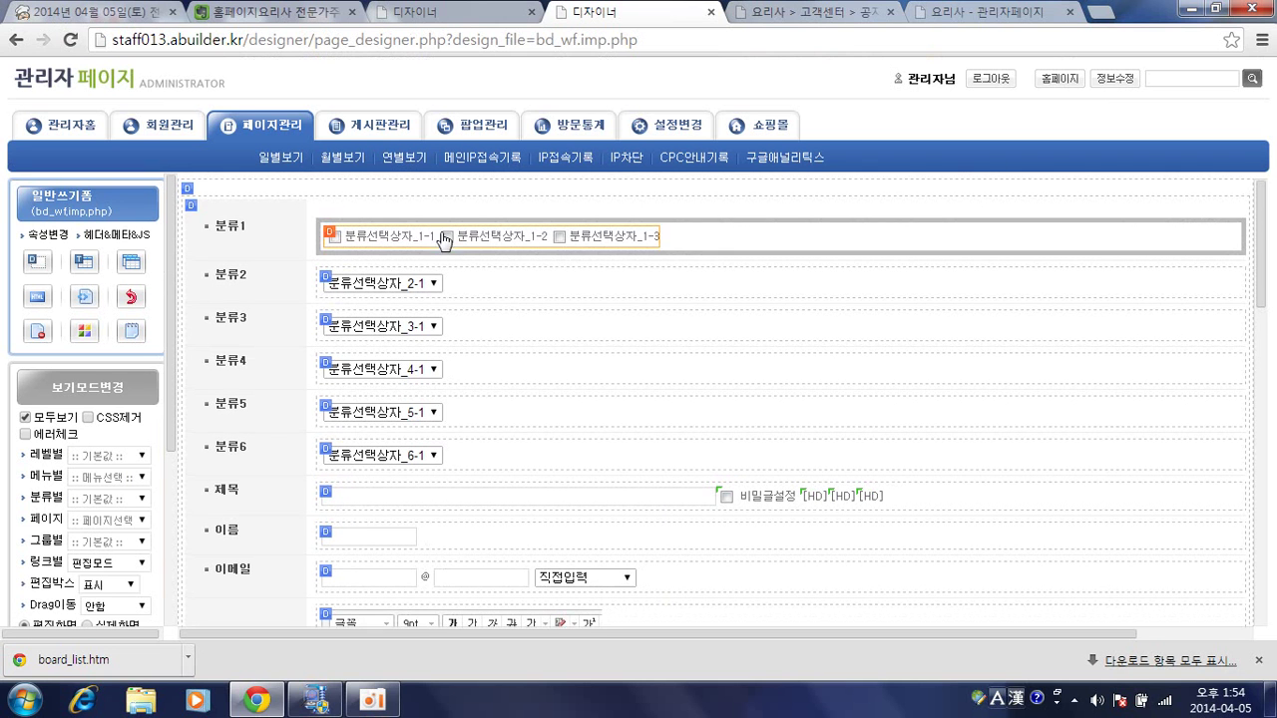
double_click(417, 239)
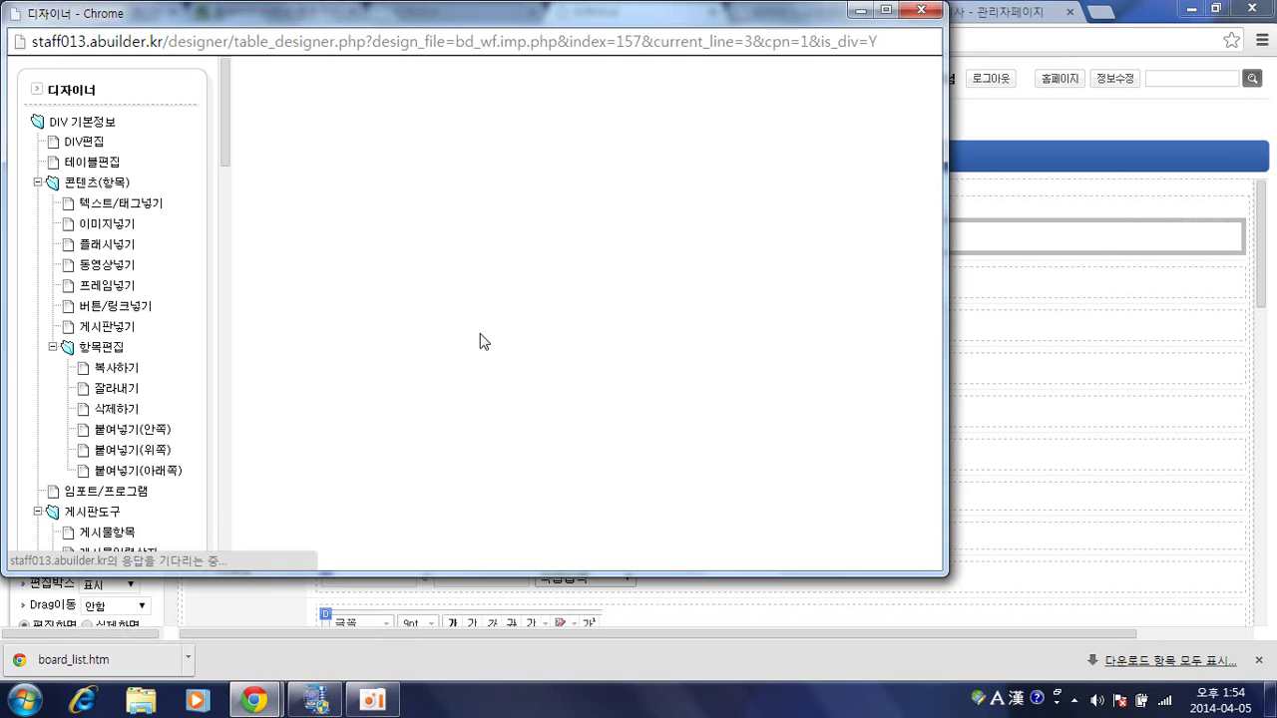
Add a comma so the query reads 'serial_num, subject from TCBOARD_board', and save.
scroll(479, 342, down, 1)
click(441, 494)
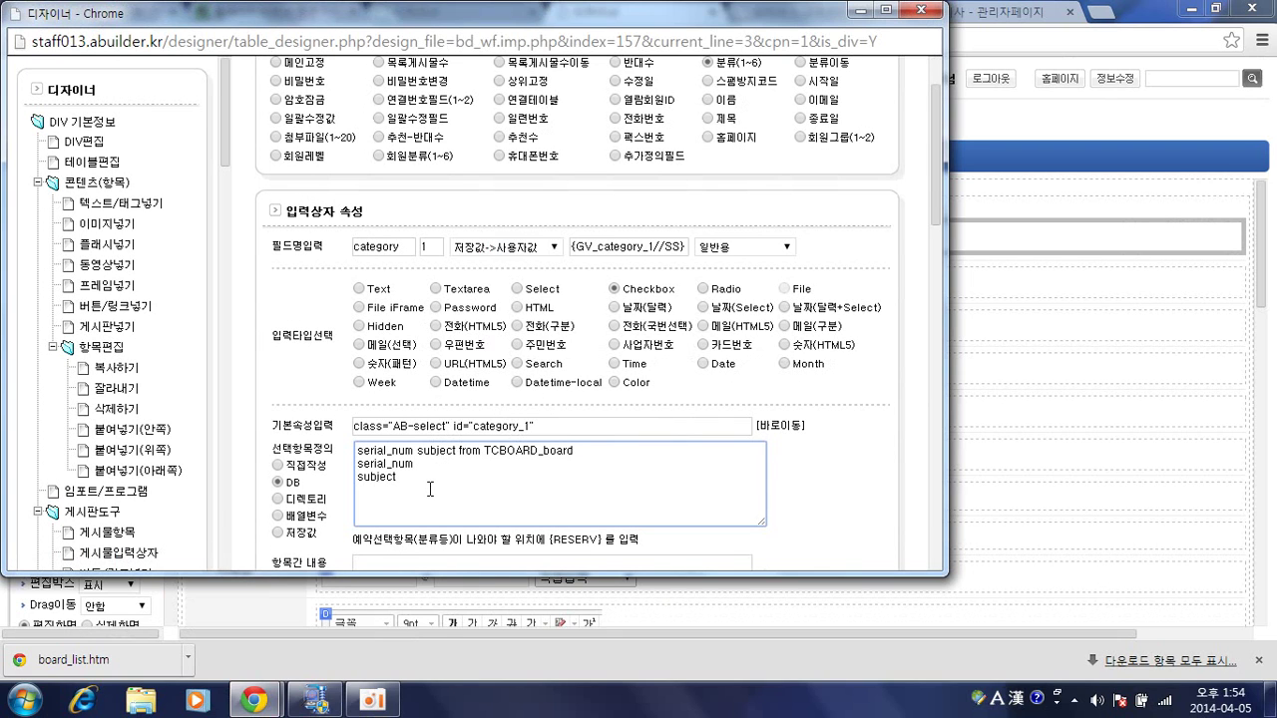
click(280, 484)
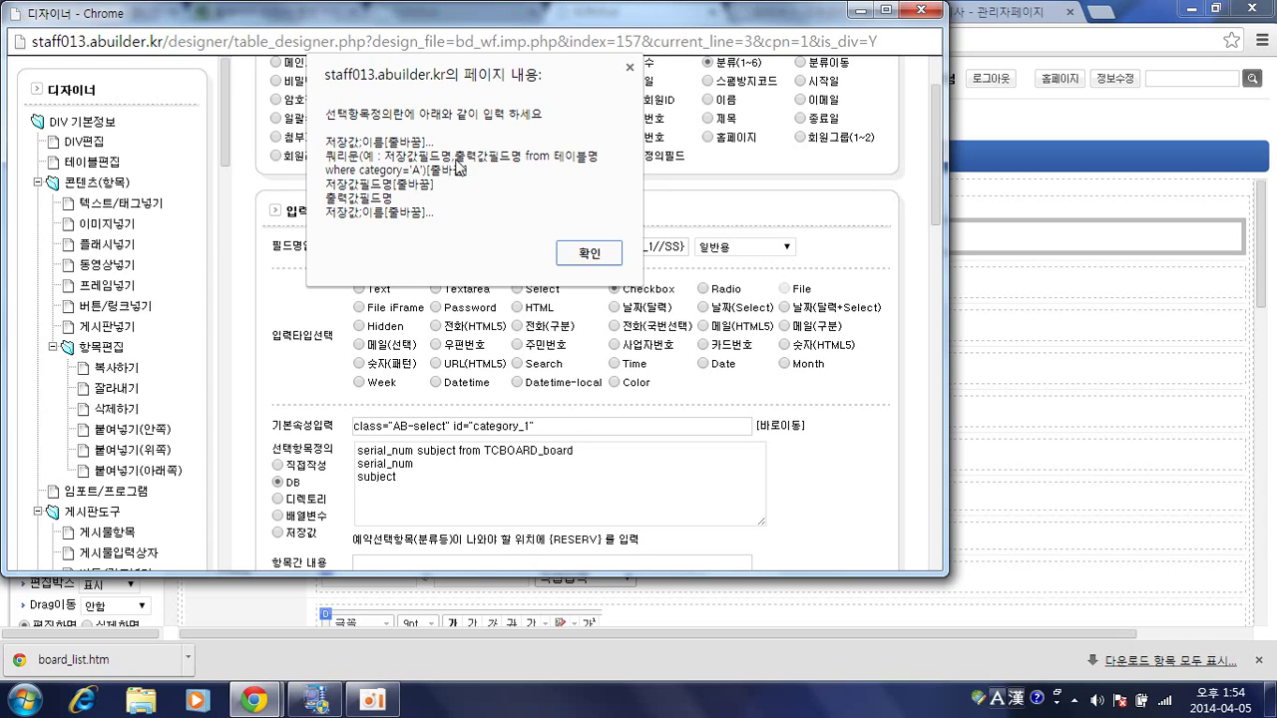
click(573, 256)
click(414, 450)
text(,)
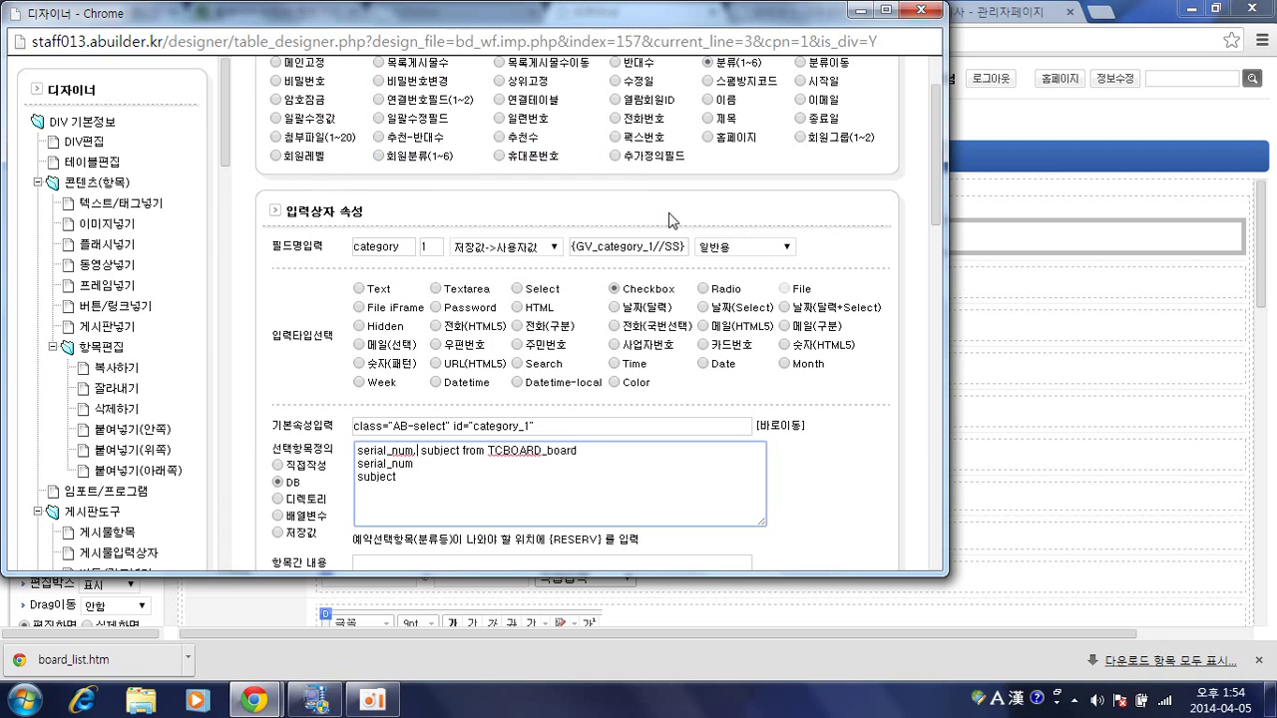
scroll(667, 244, down, 4)
scroll(788, 344, down, 2)
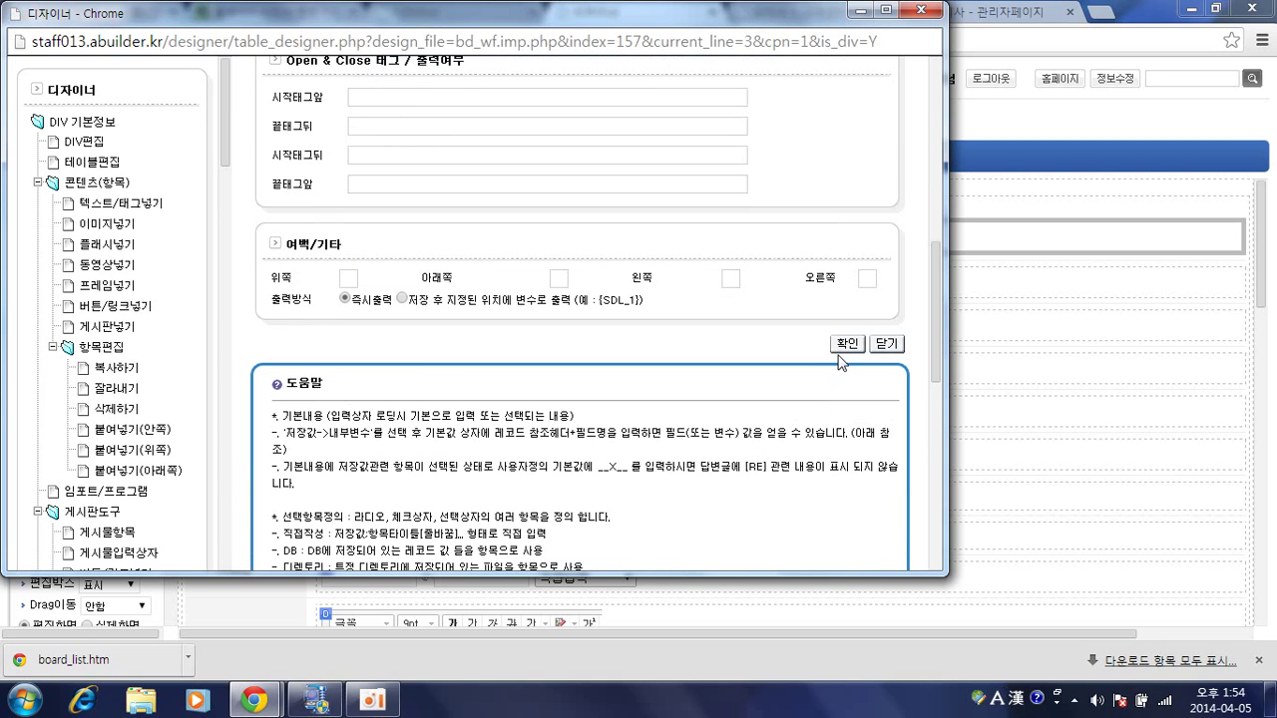
click(846, 344)
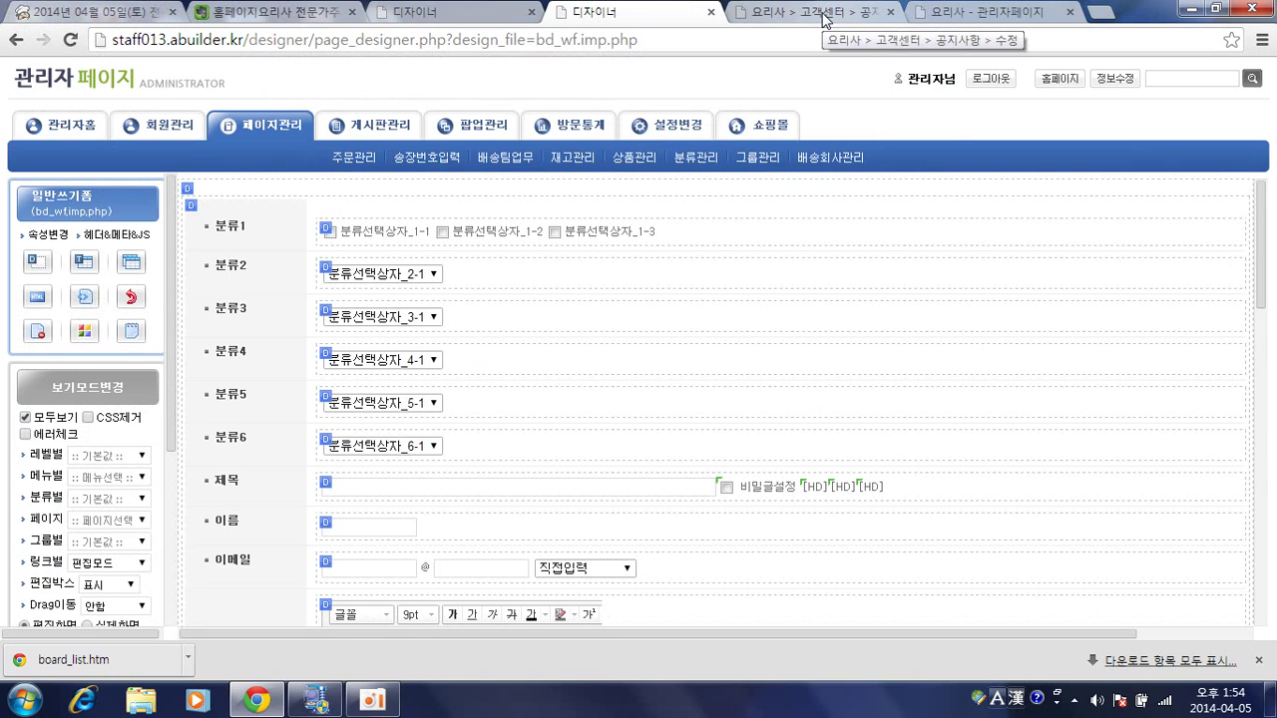
Reload the notice form to see board post titles as checkboxes, then open 분류1's properties.
click(823, 12)
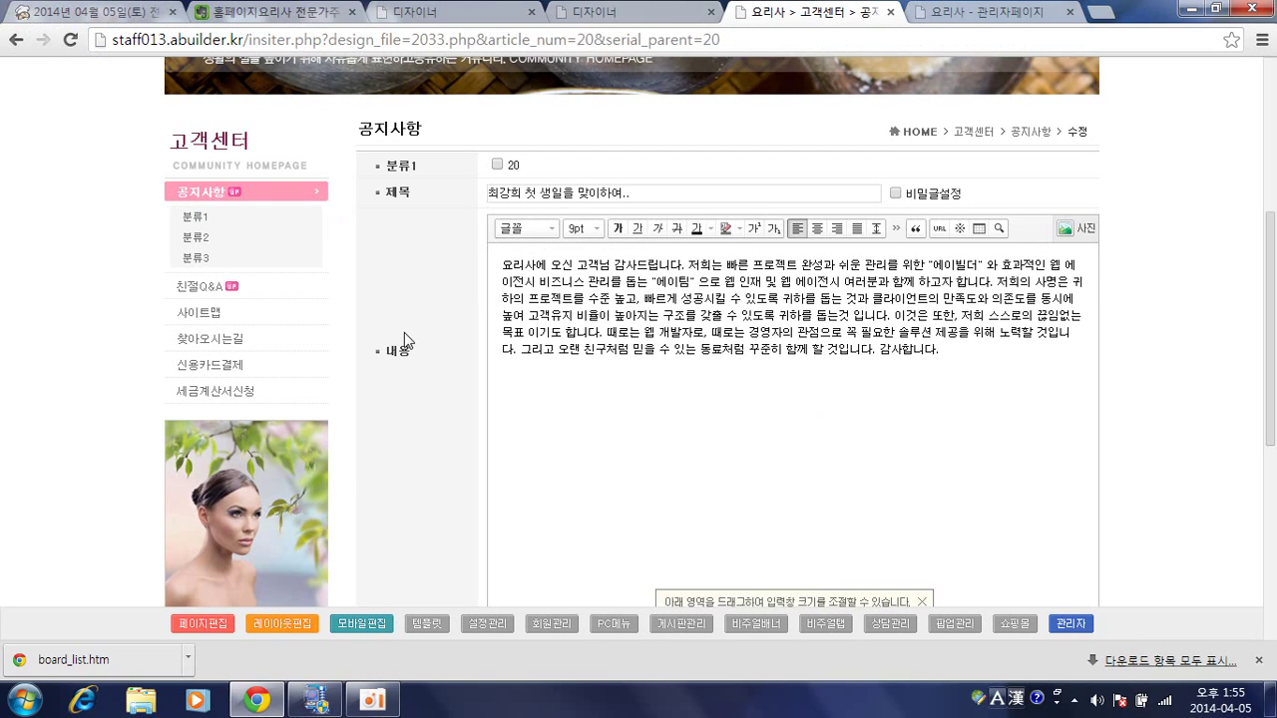
key(F5)
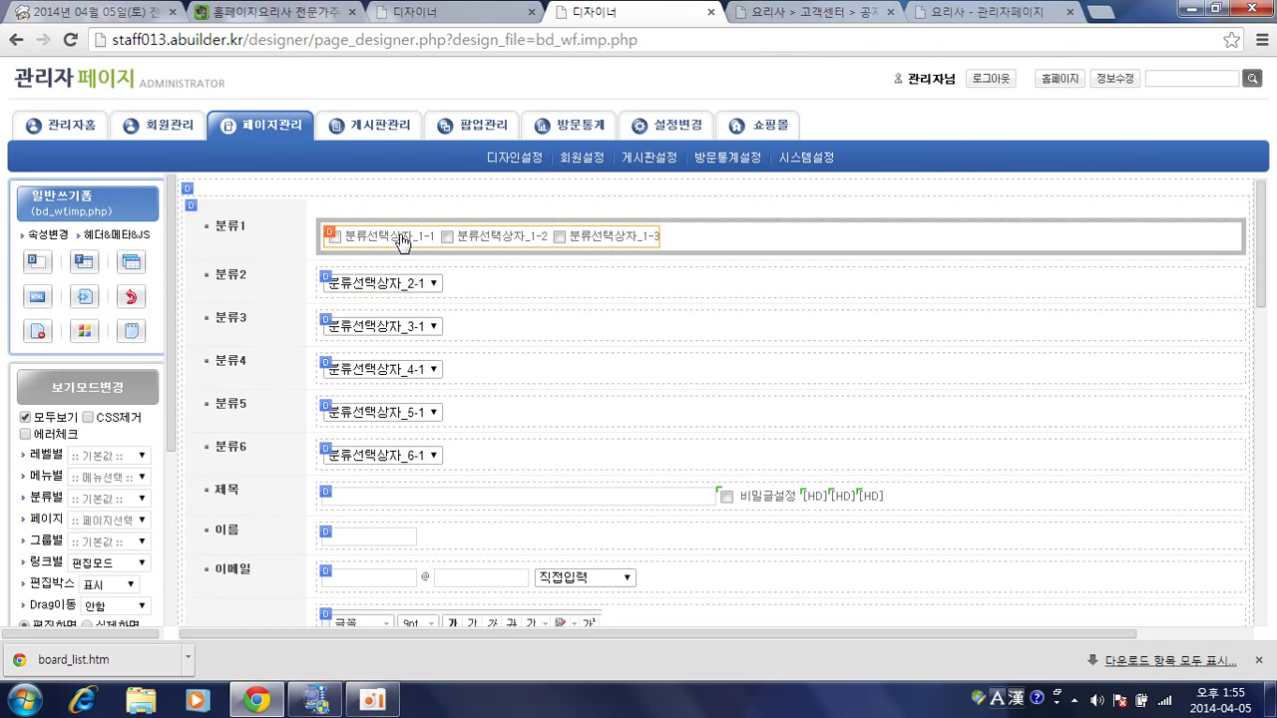
click(399, 239)
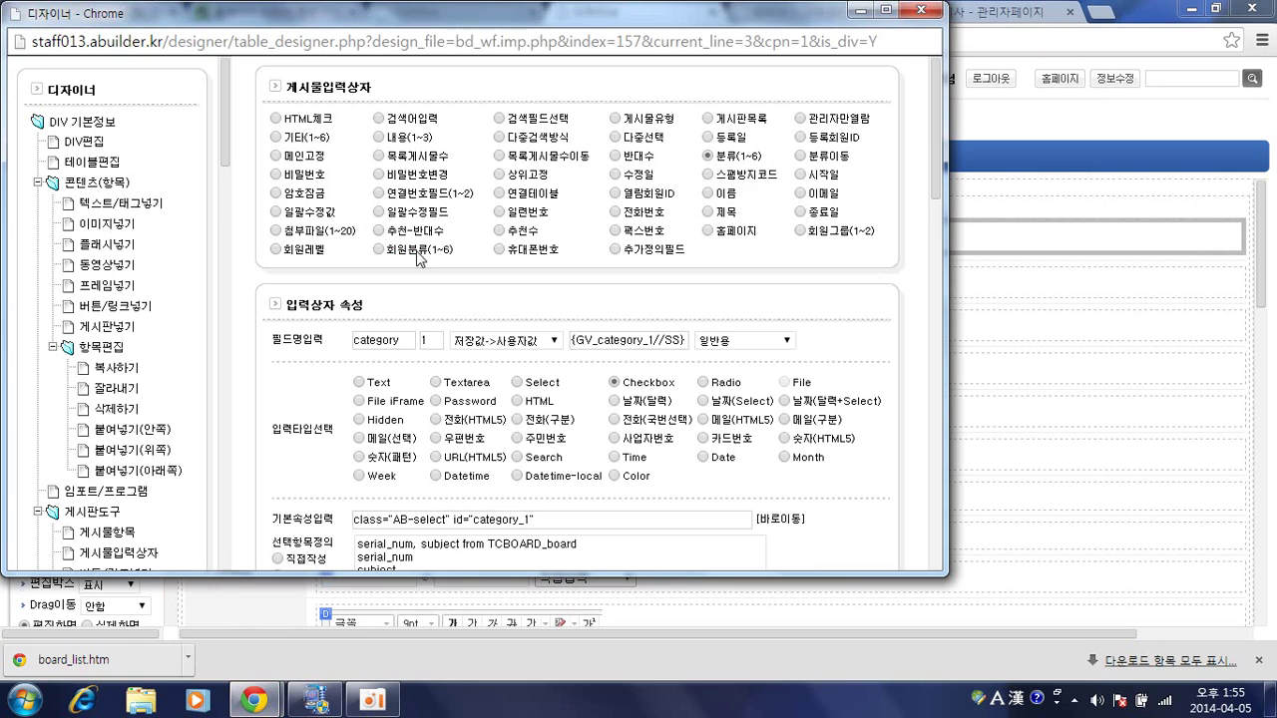
Review the 분류1 input-box properties and return to the write form designer.
scroll(555, 312, down, 2)
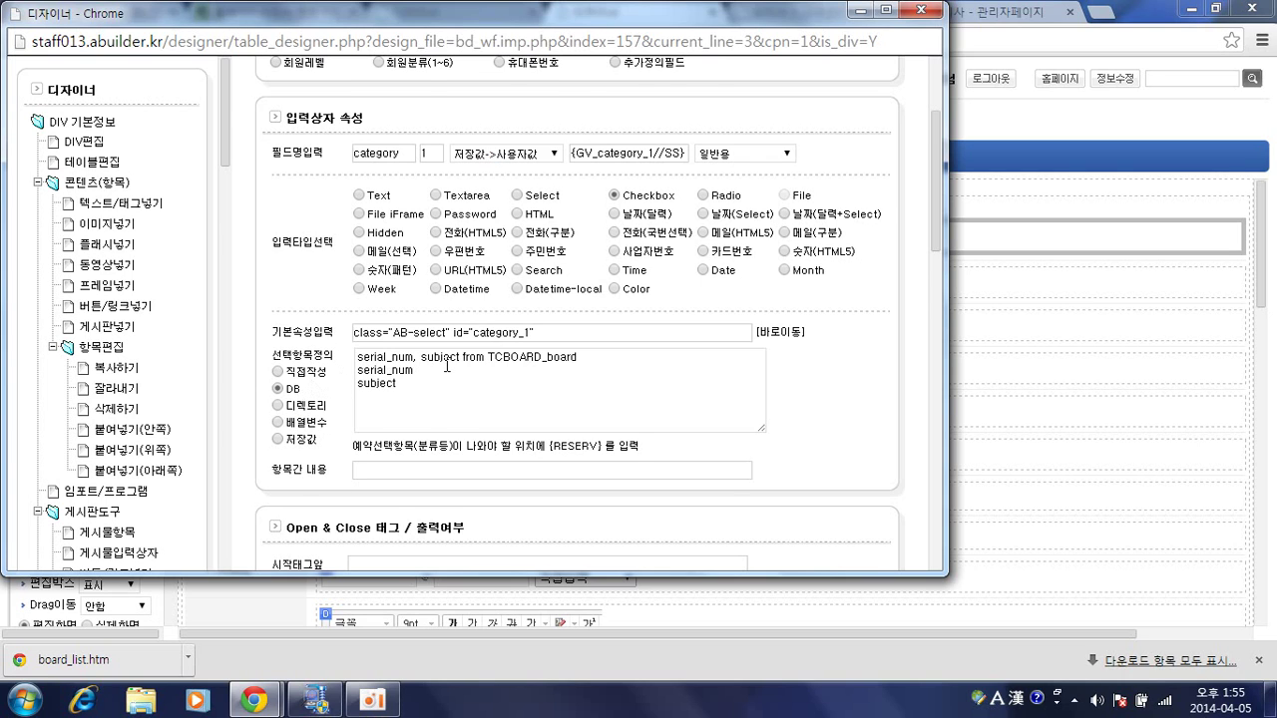
scroll(446, 366, down, 2)
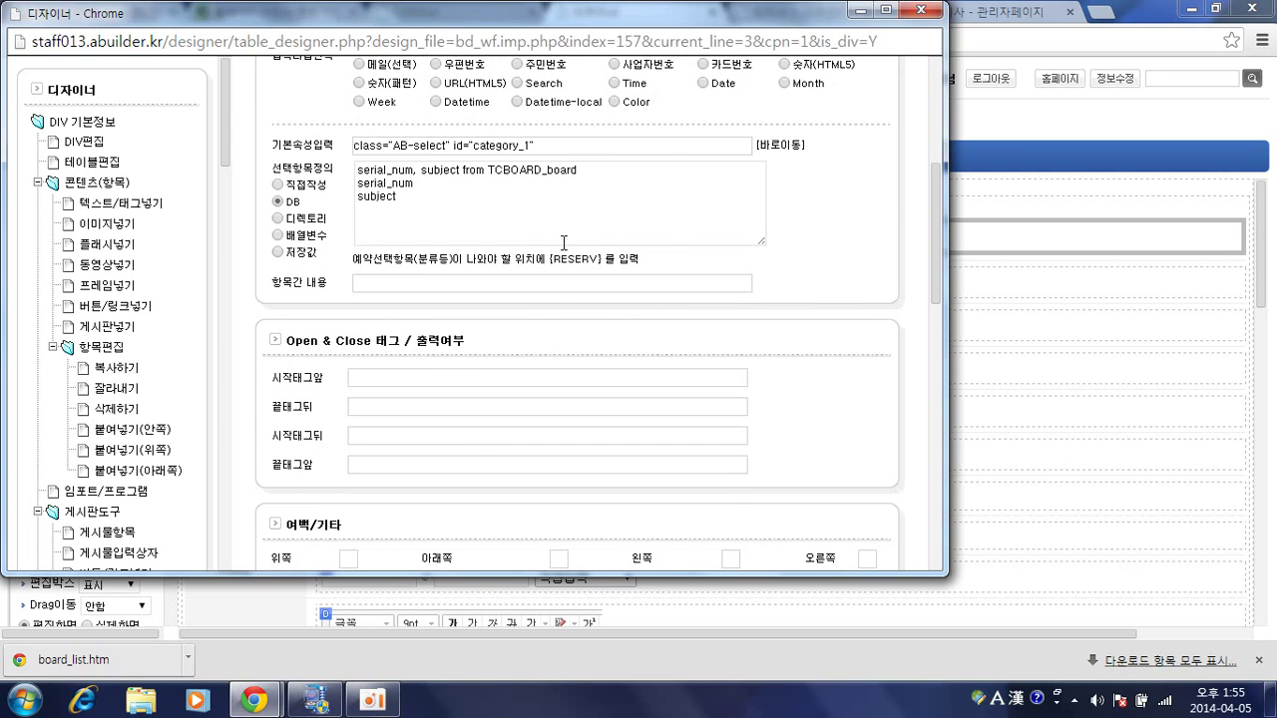
scroll(561, 250, up, 4)
click(962, 168)
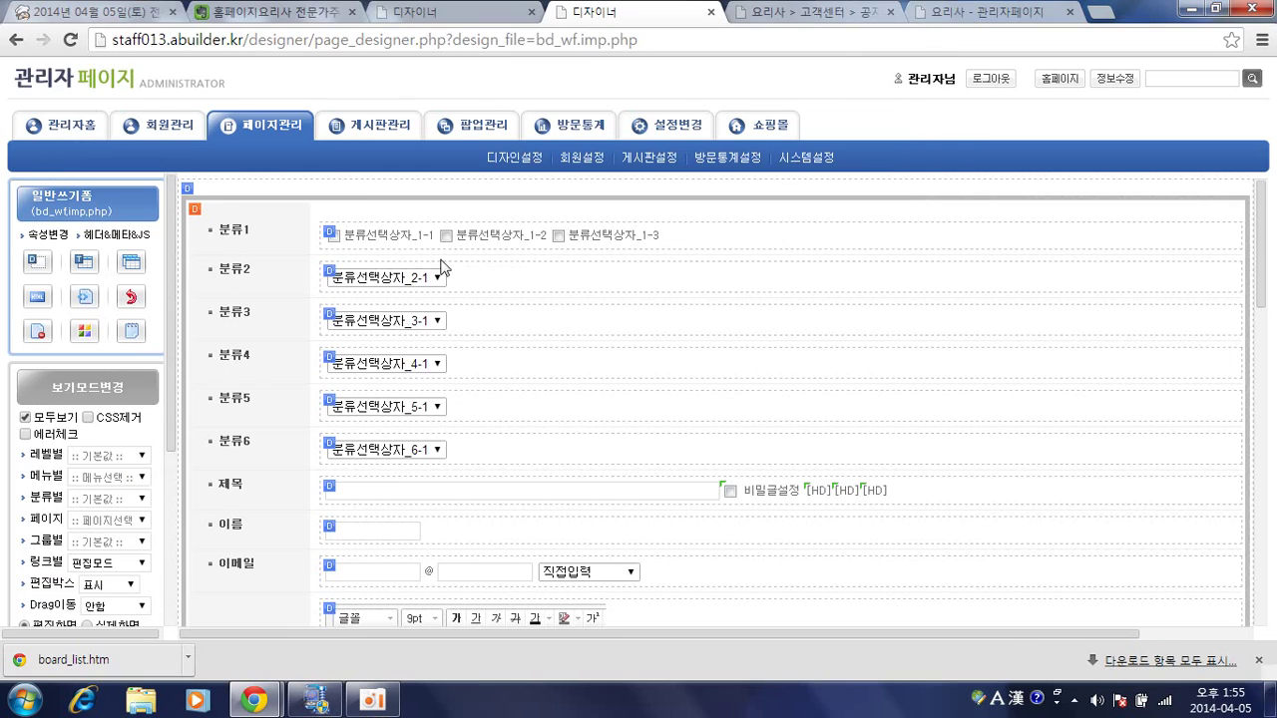
Undo six write-form changes, confirming each, until 분류1 is a select box again.
click(132, 296)
key(Return)
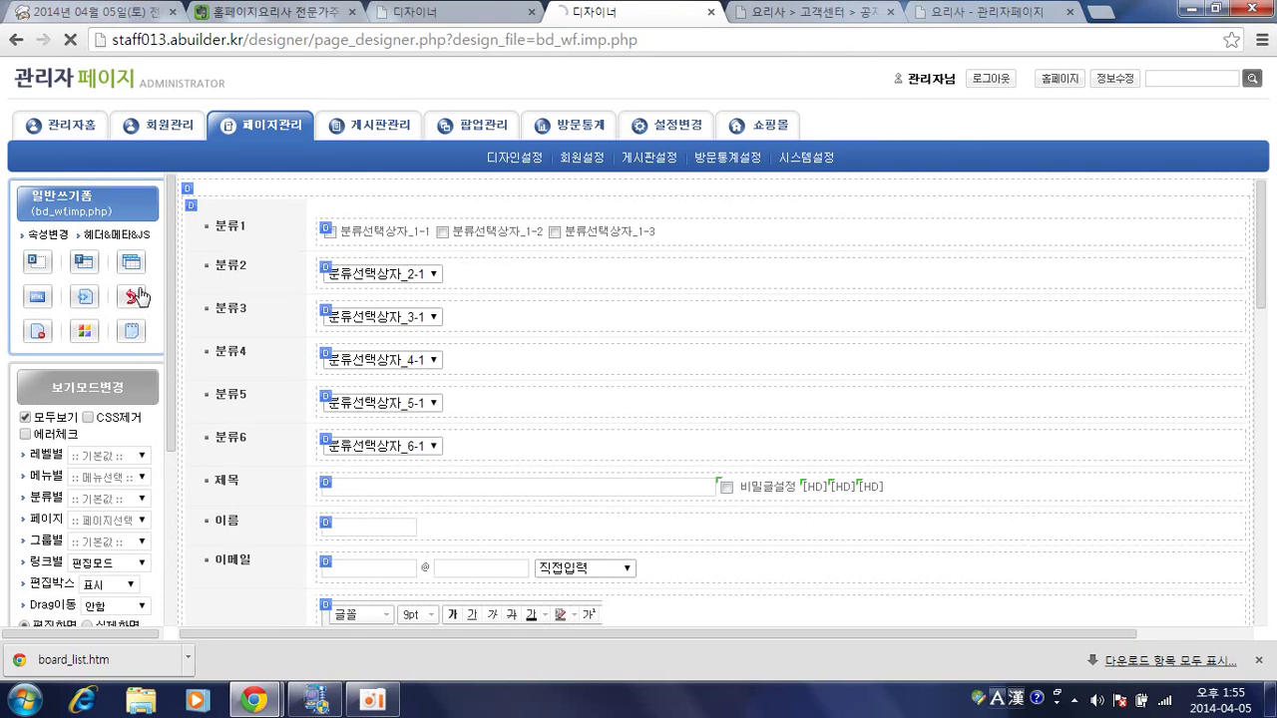
click(135, 296)
key(Return)
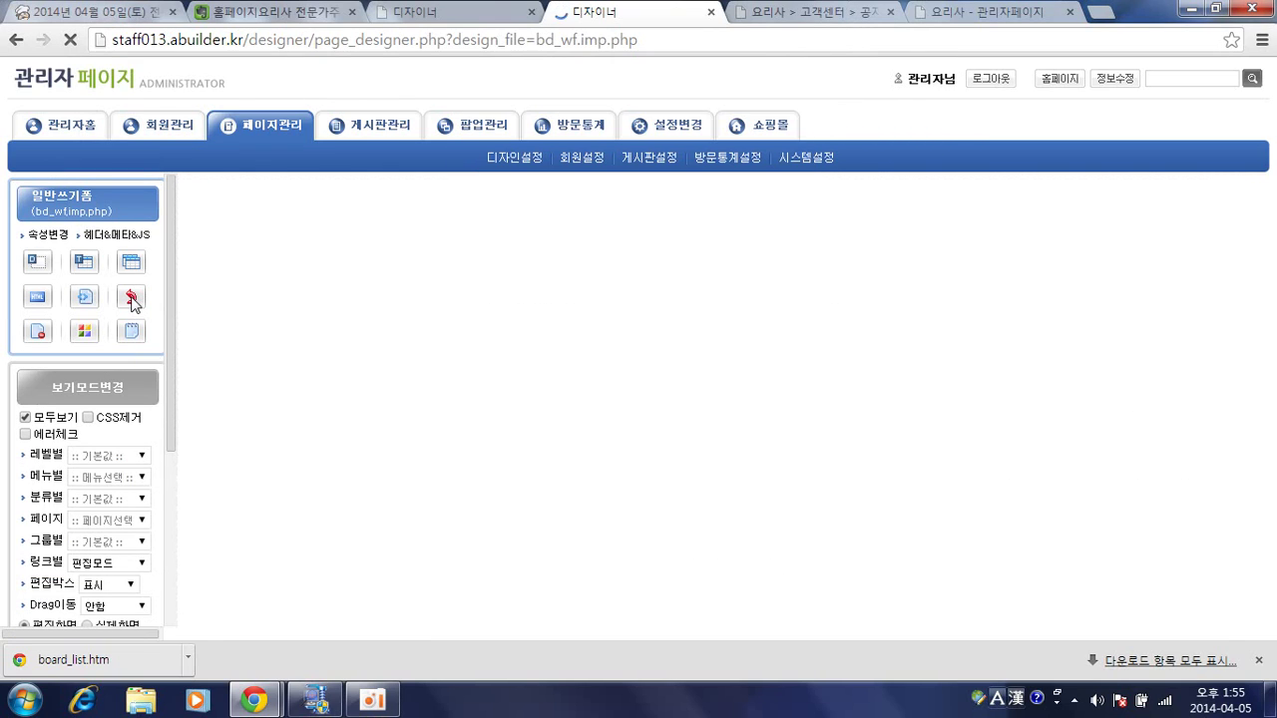
click(133, 298)
key(Return)
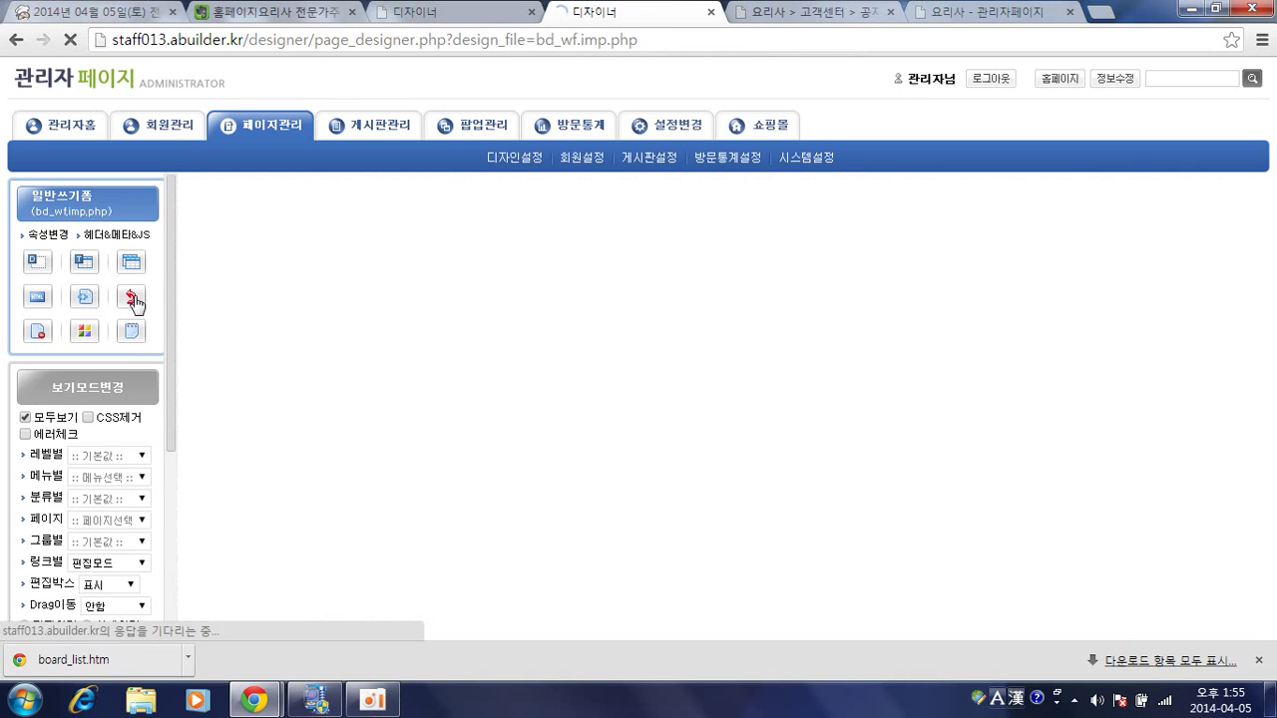
click(133, 298)
key(Return)
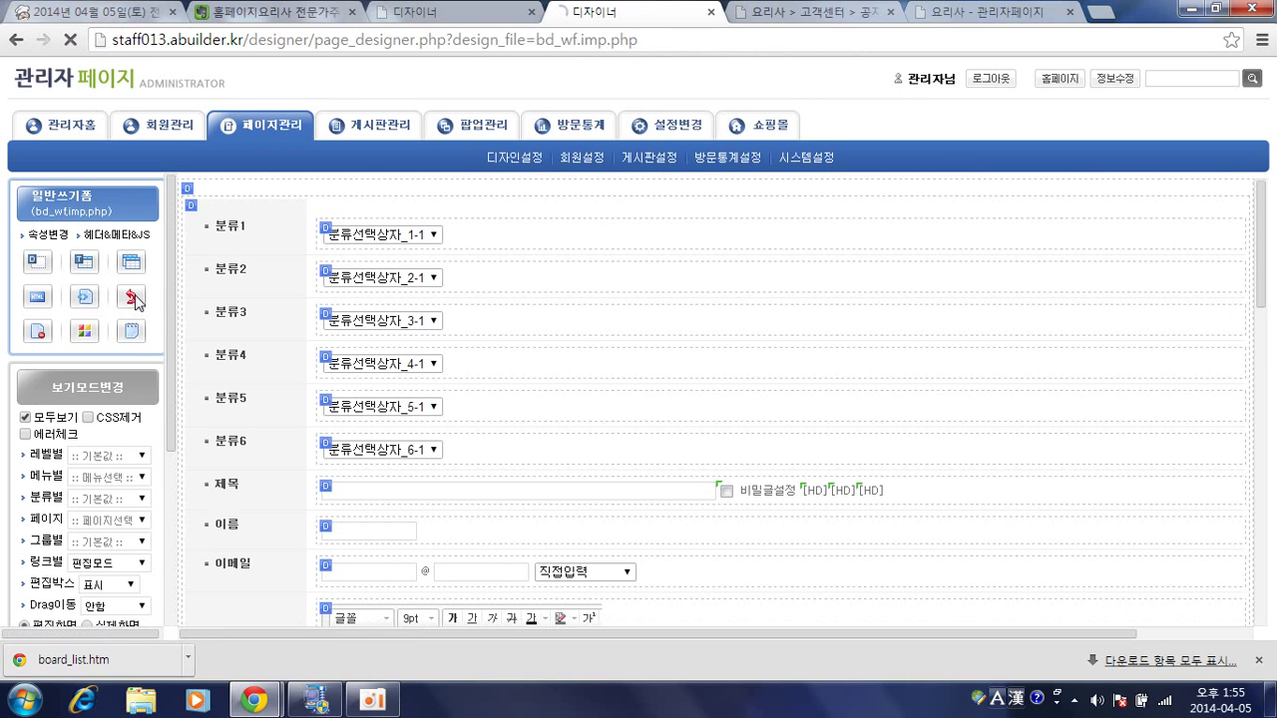
click(135, 299)
key(Return)
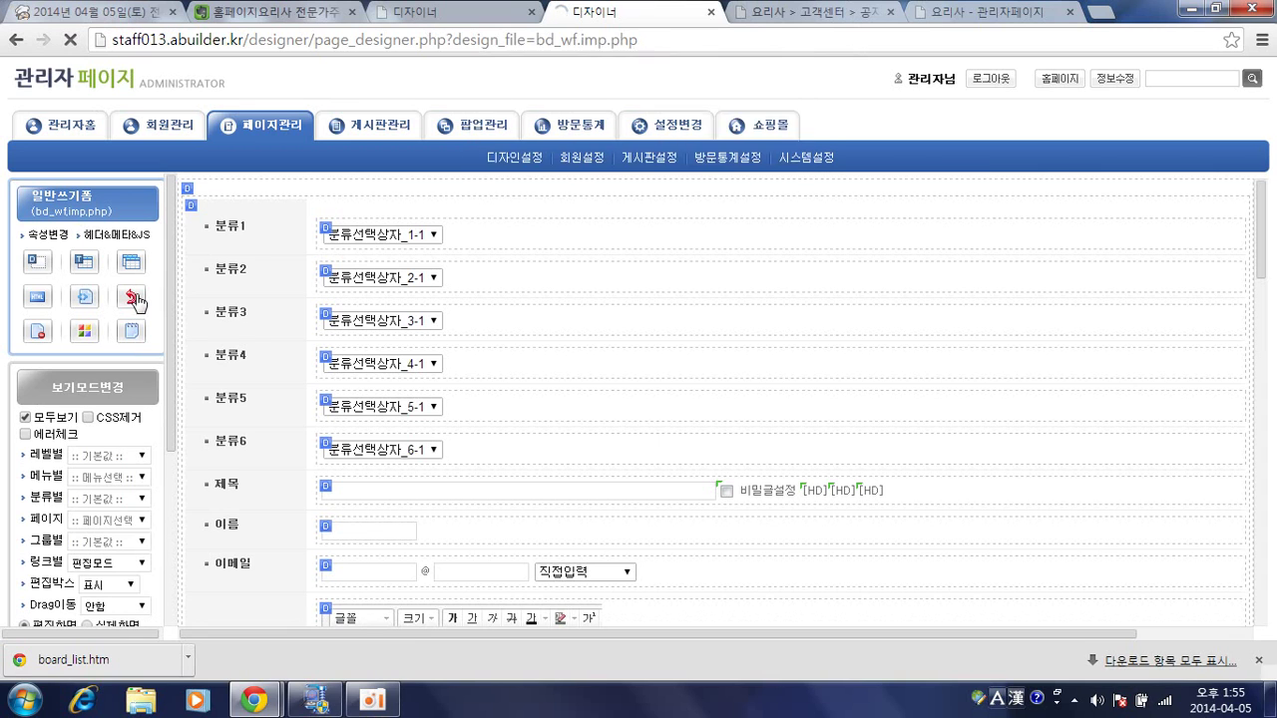
click(135, 299)
key(Return)
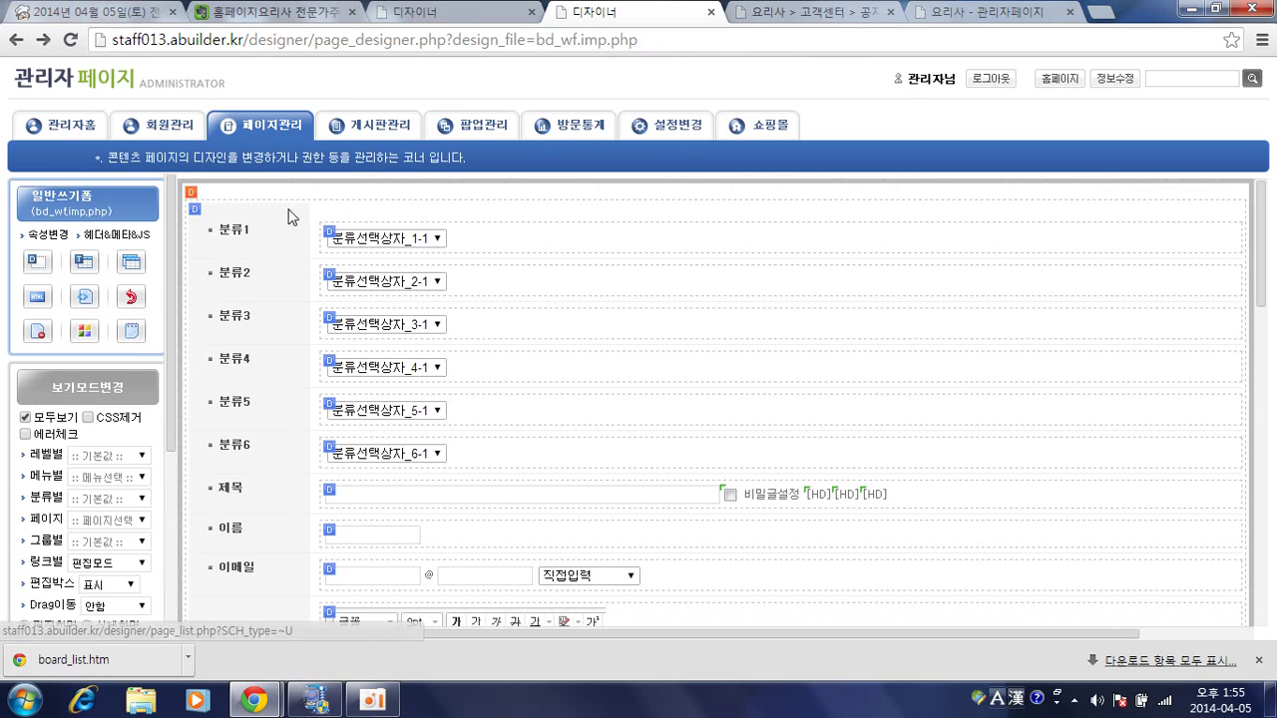
Go from 게시판관리 to the community homepage and open 고객센터 > 공지사항.
click(369, 125)
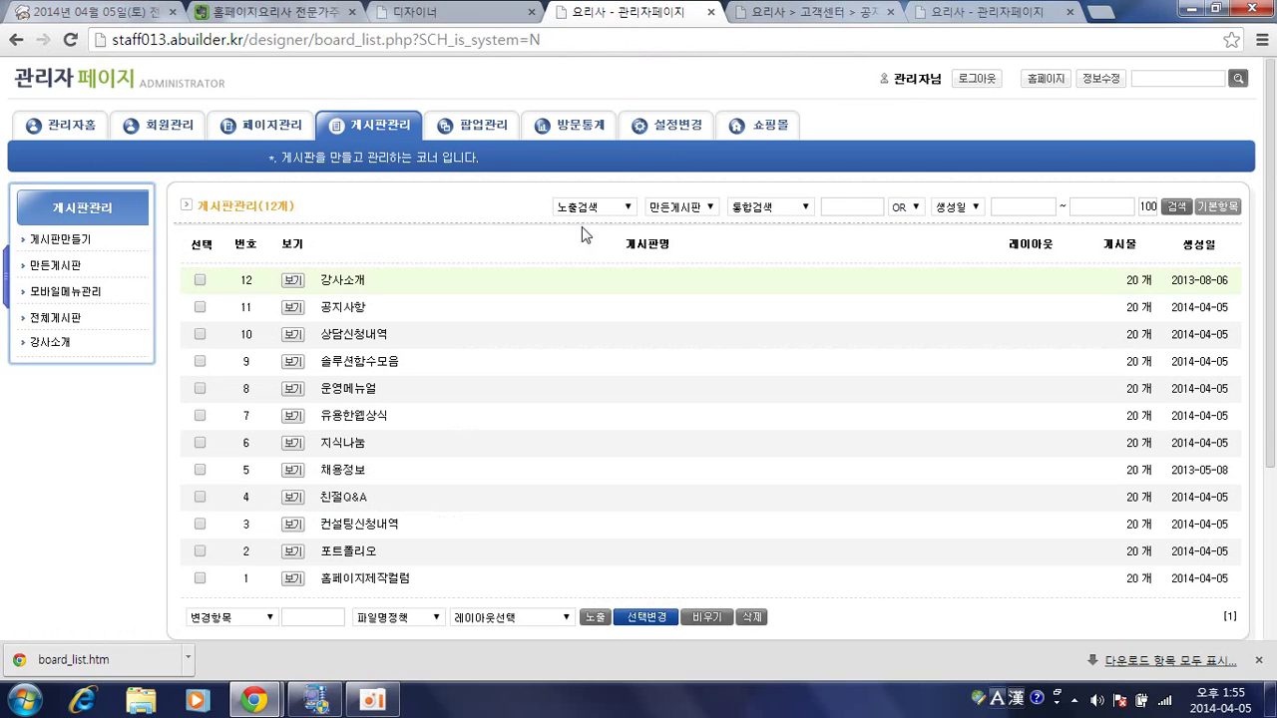
click(194, 88)
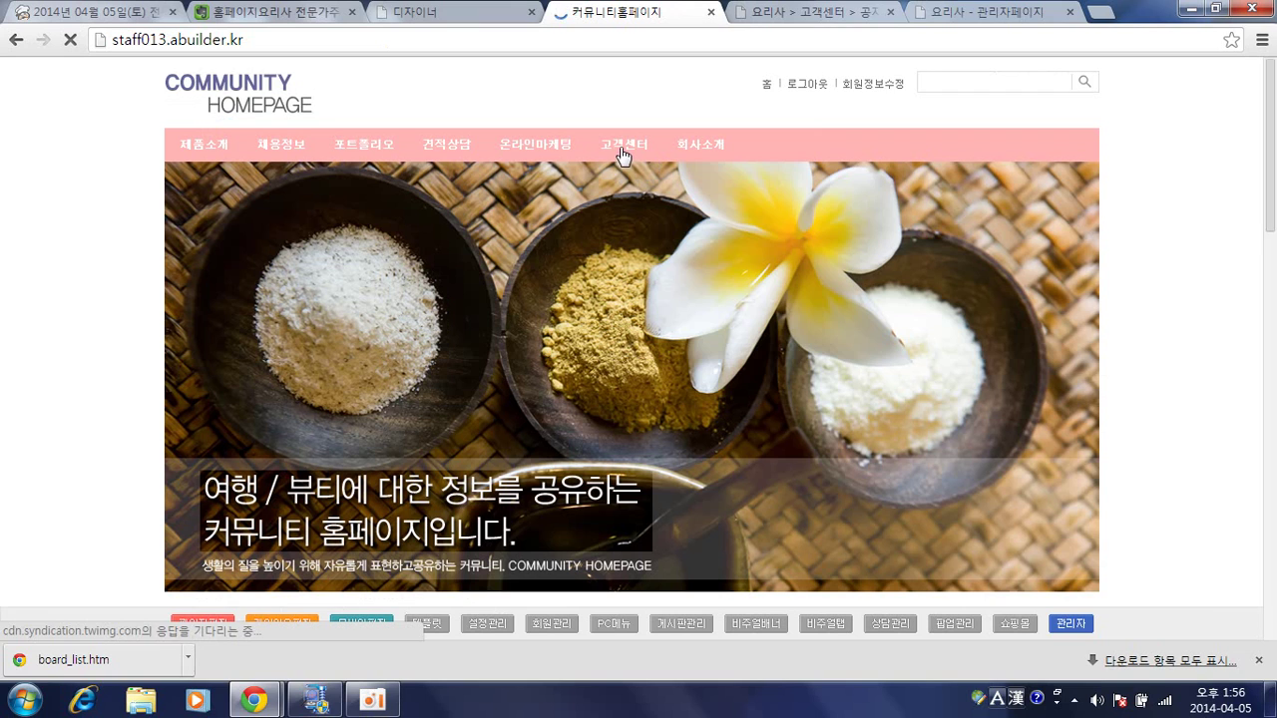
mouse_move(622, 155)
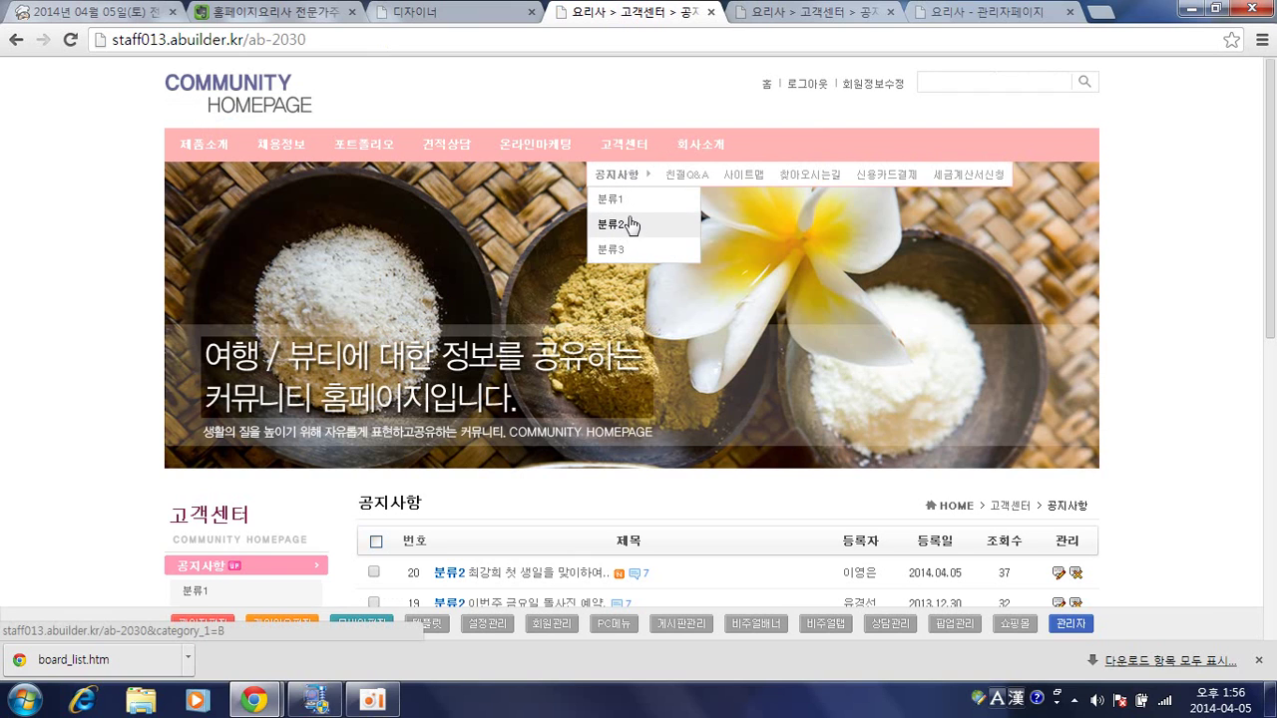
scroll(559, 494, down, 3)
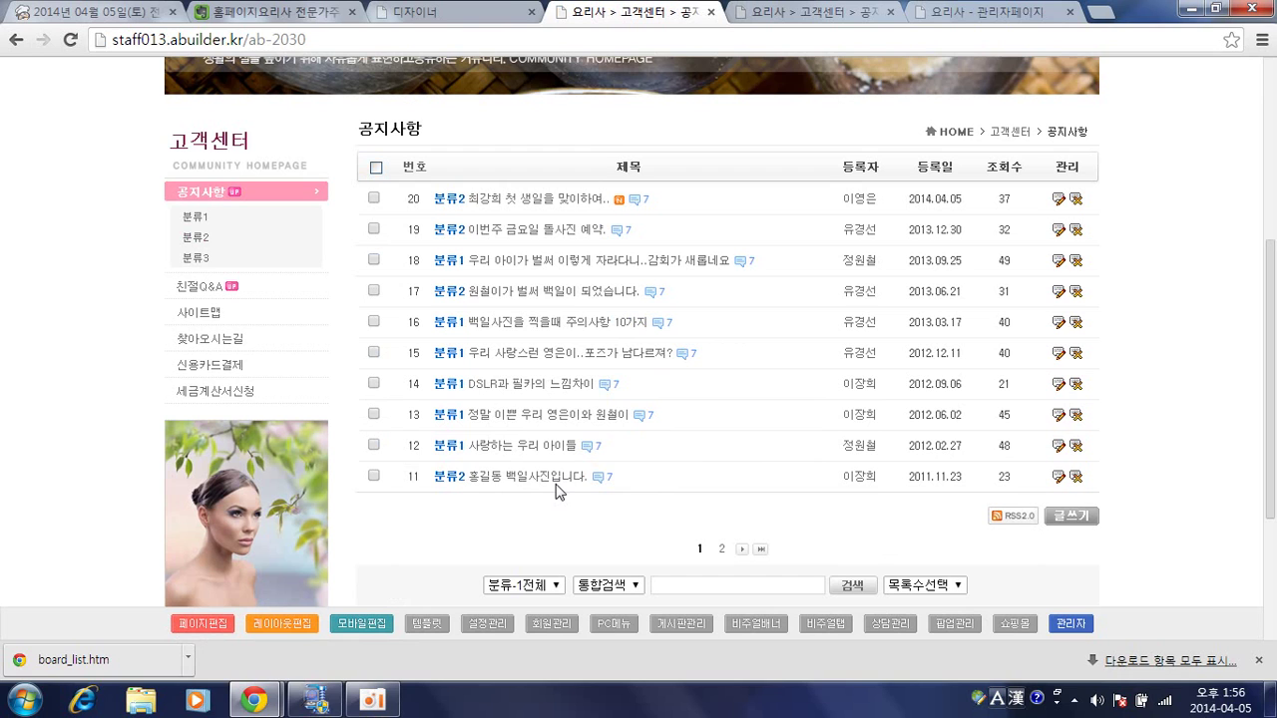
scroll(625, 385, up, 2)
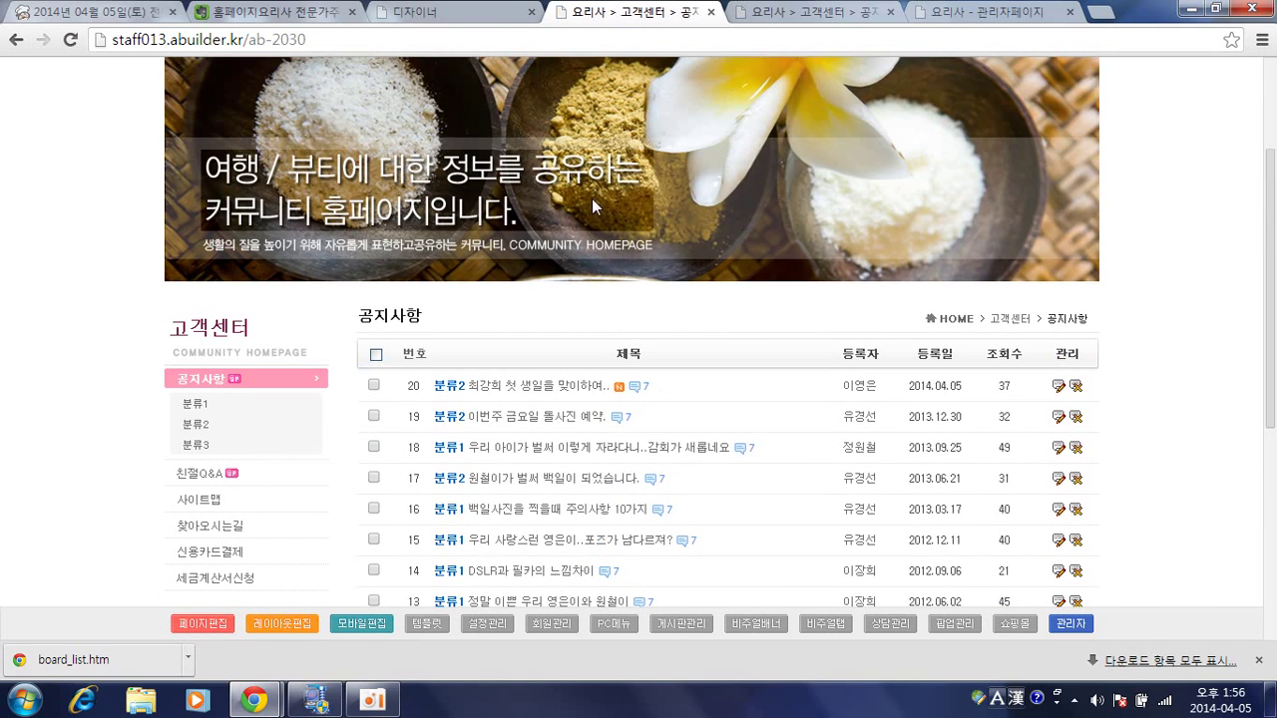
scroll(592, 198, up, 2)
mouse_move(623, 179)
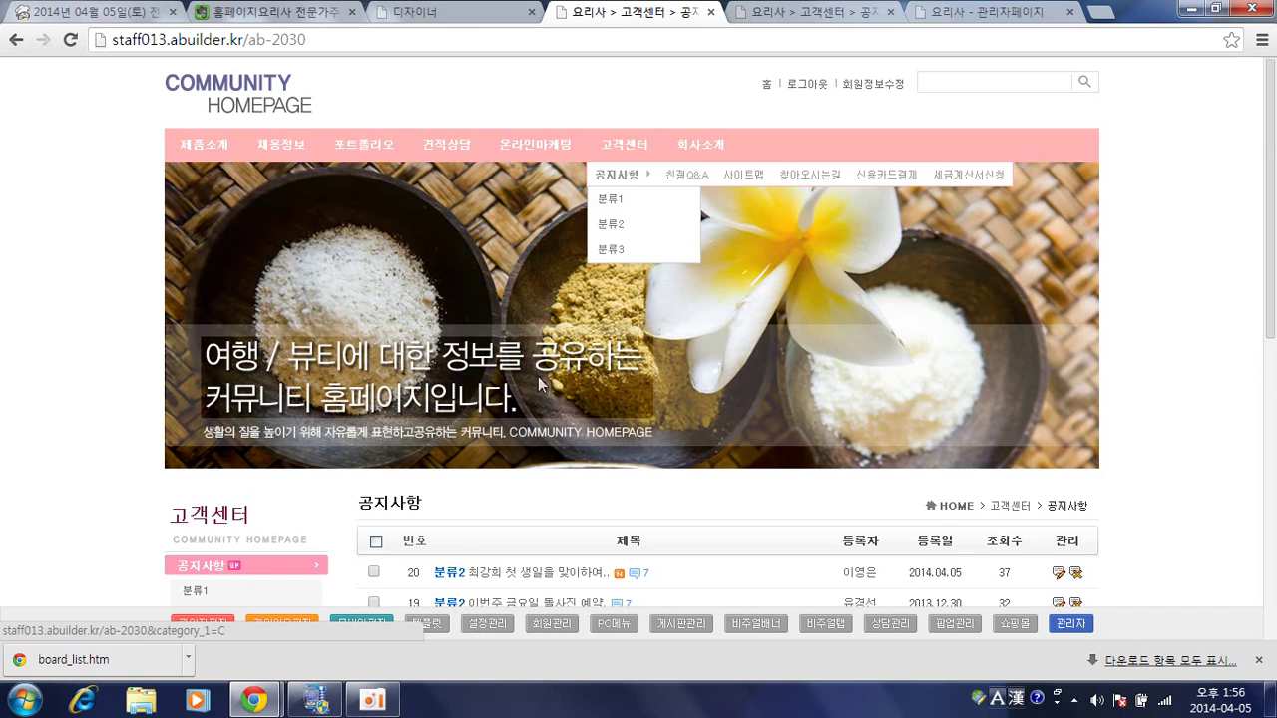
Scroll down the 공지사항 notice list and open the newest post author's options.
scroll(544, 384, down, 2)
scroll(568, 346, down, 1)
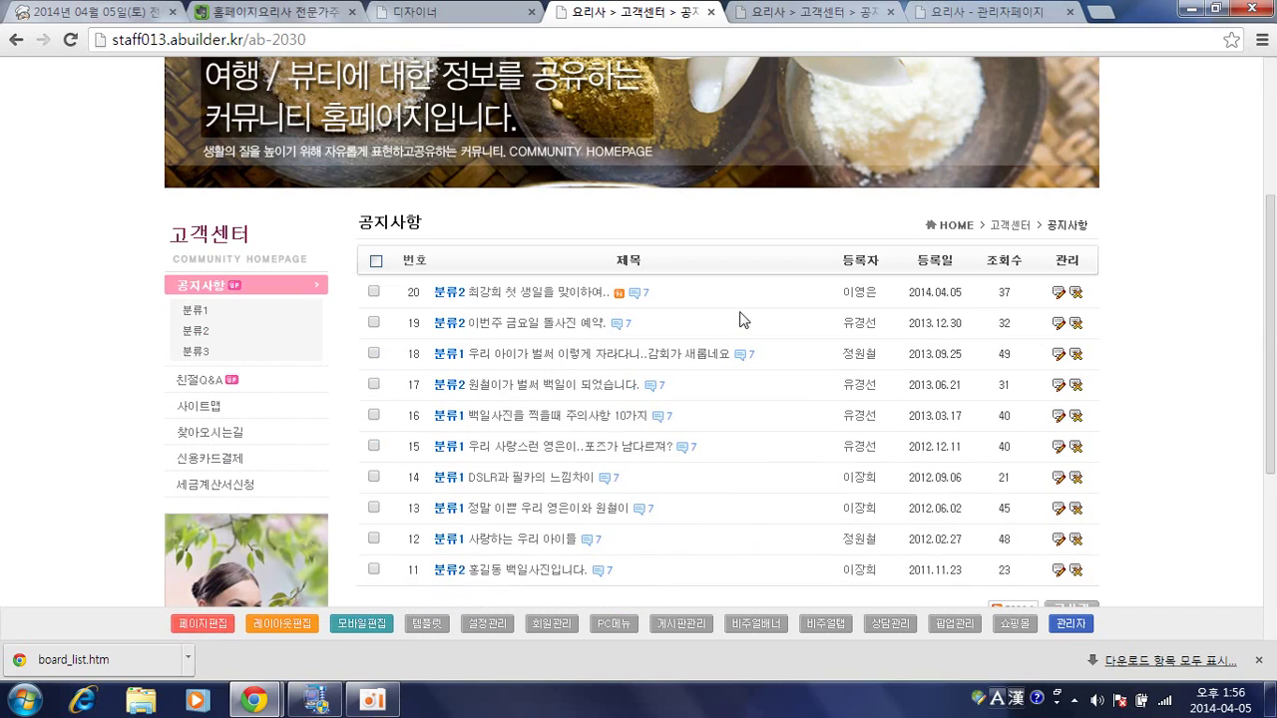
scroll(740, 319, down, 1)
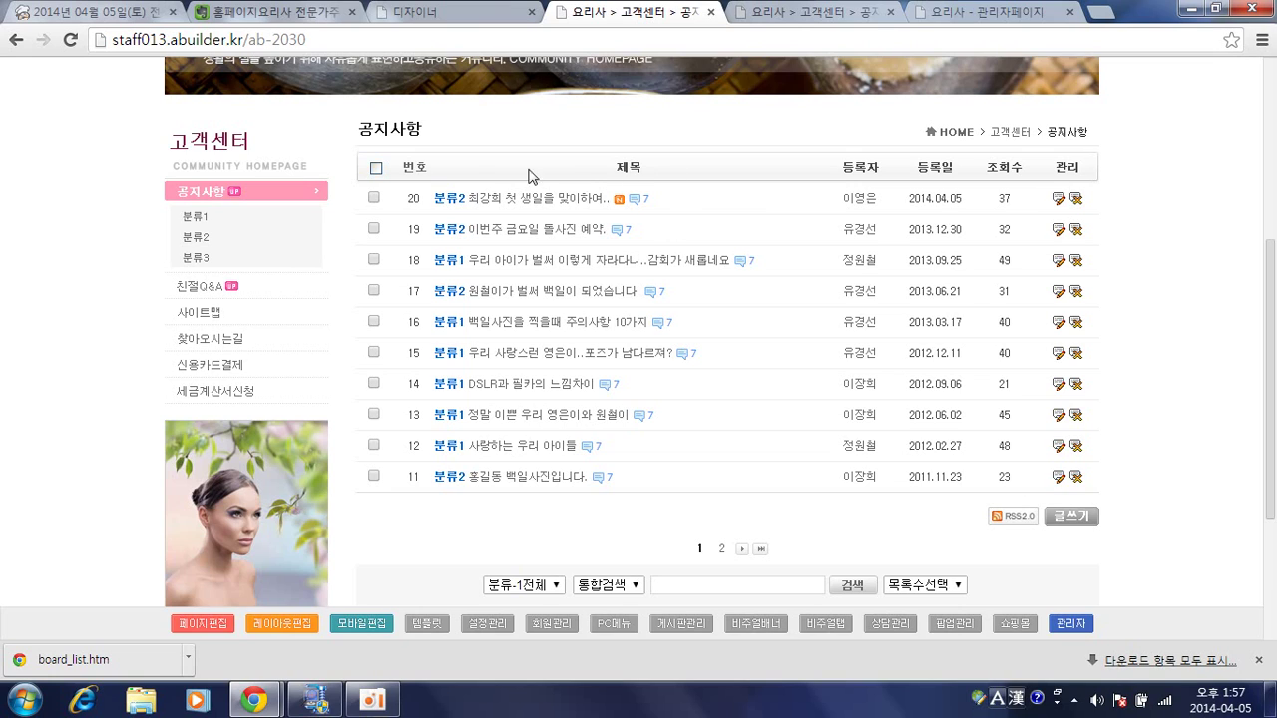
click(861, 207)
Open the notice page in the page designer and edit the bd_lf.imp.php list form.
click(204, 624)
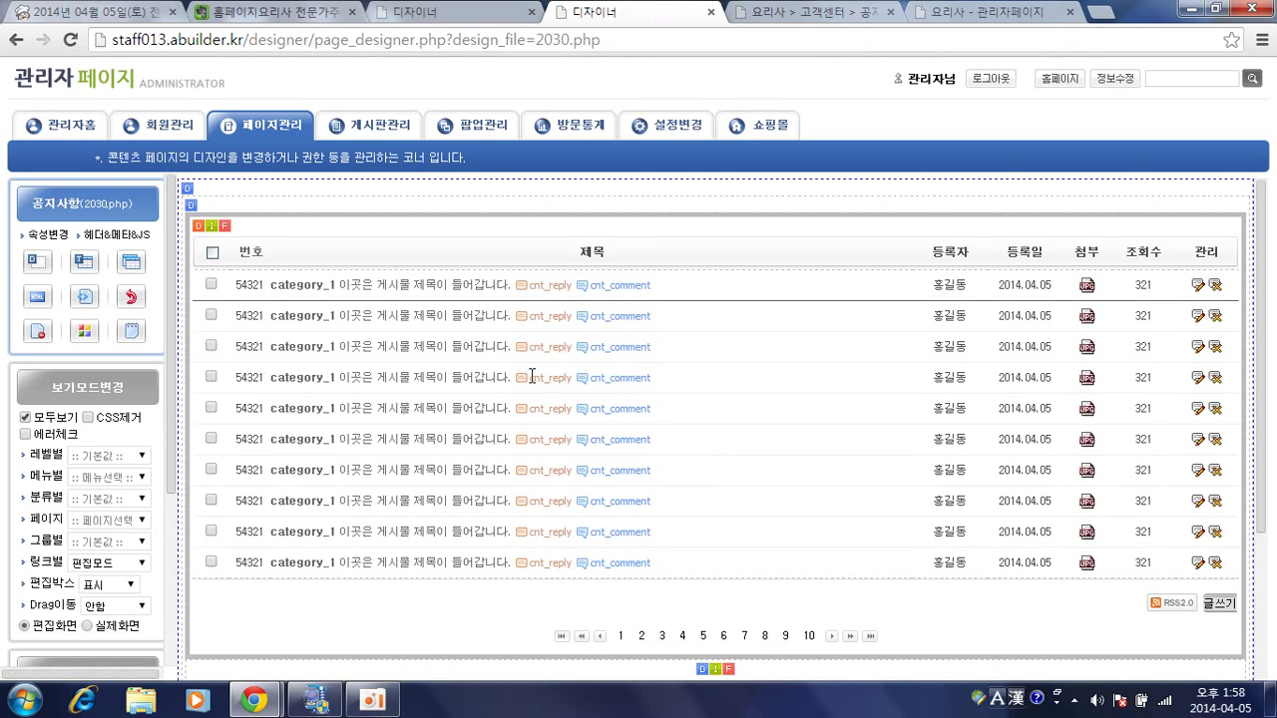
click(242, 245)
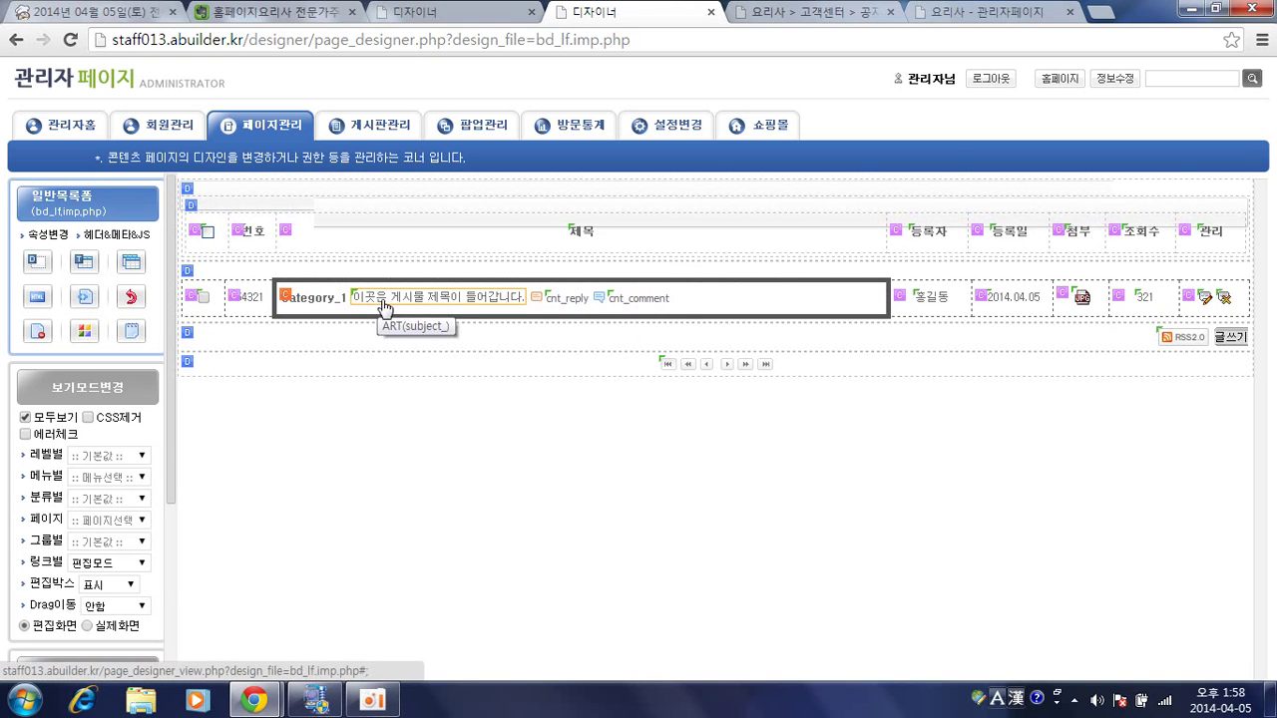
Open the properties of the list row's post title (subject) item.
click(382, 306)
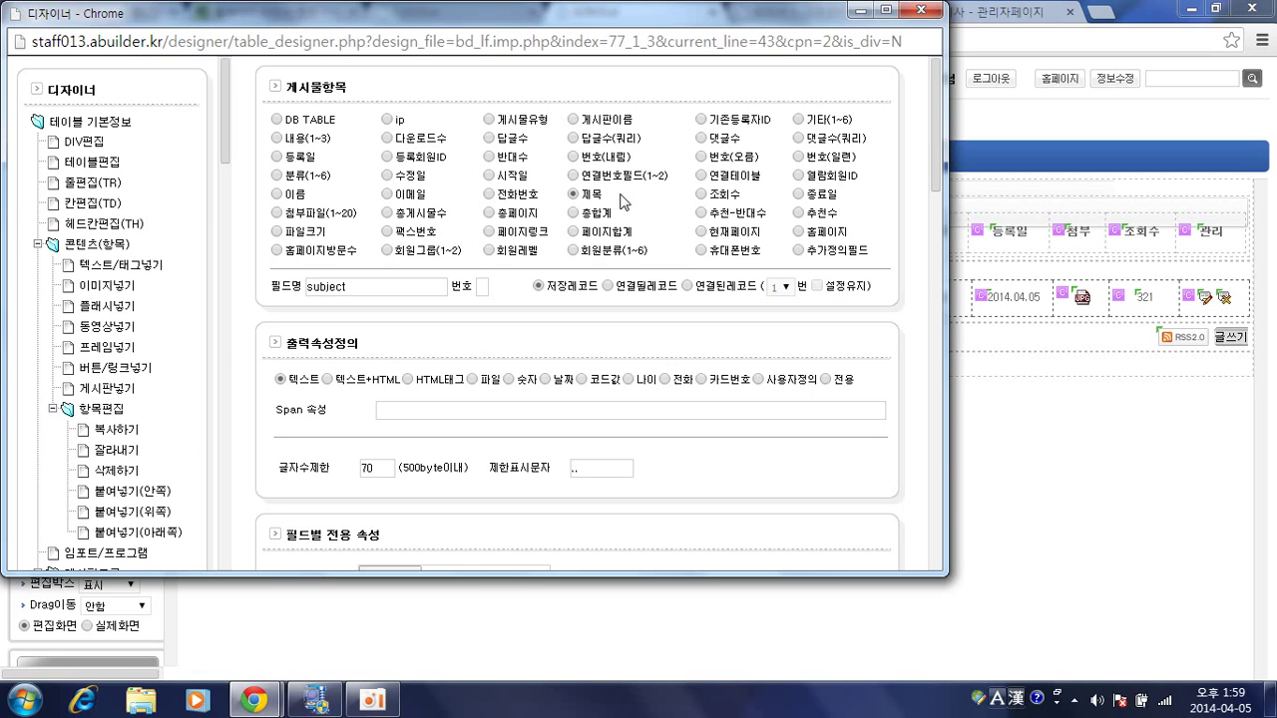
Choose the post title as the item shown and check its subject field name.
click(572, 194)
drag(354, 288, 307, 288)
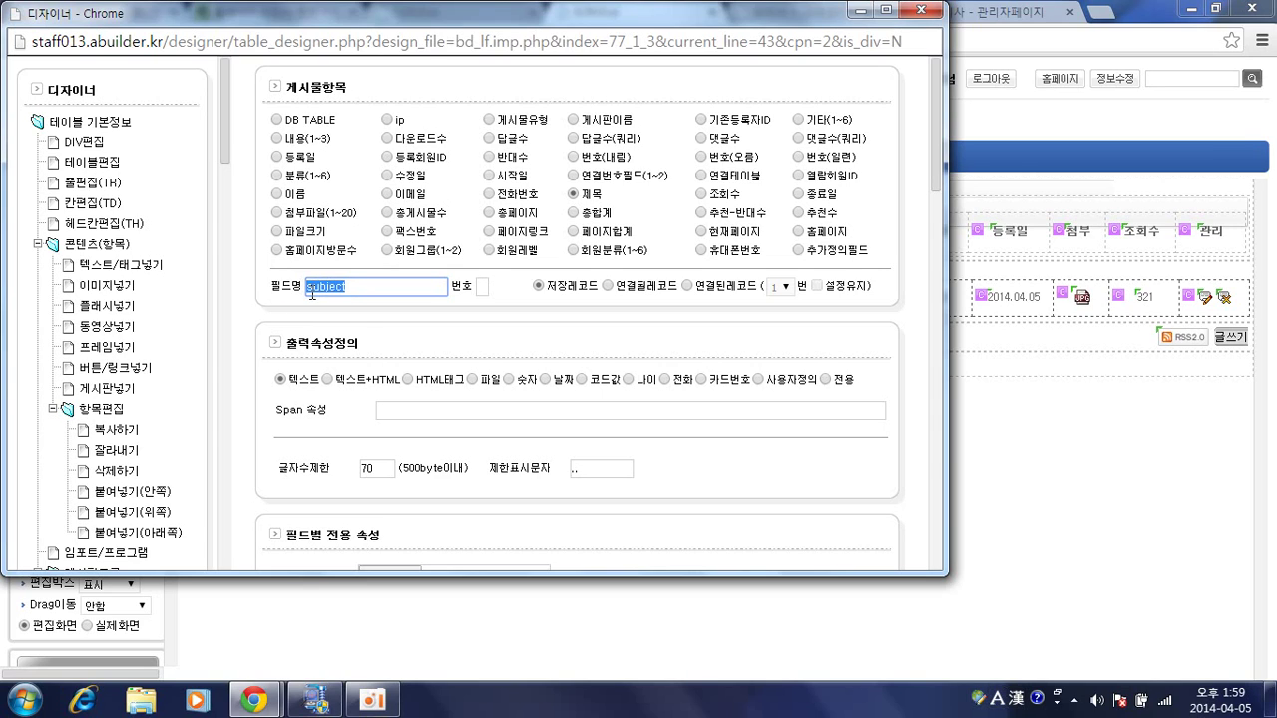
click(426, 340)
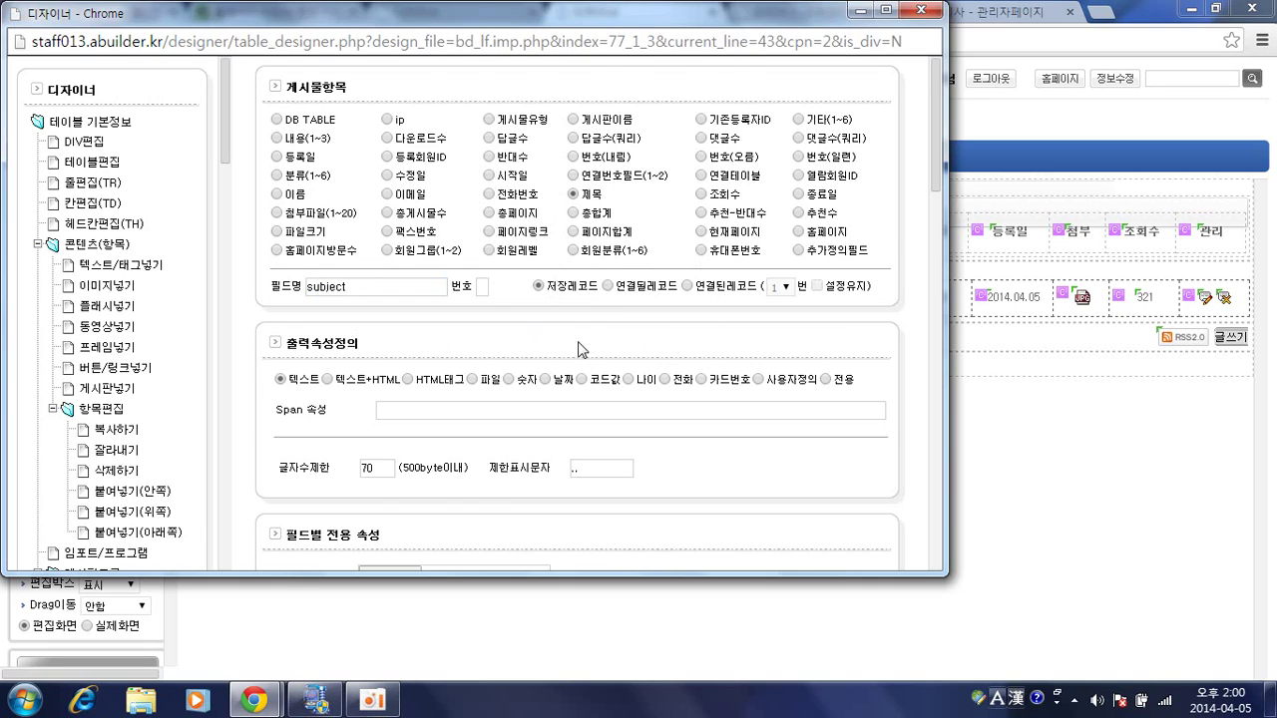
scroll(579, 349, down, 1)
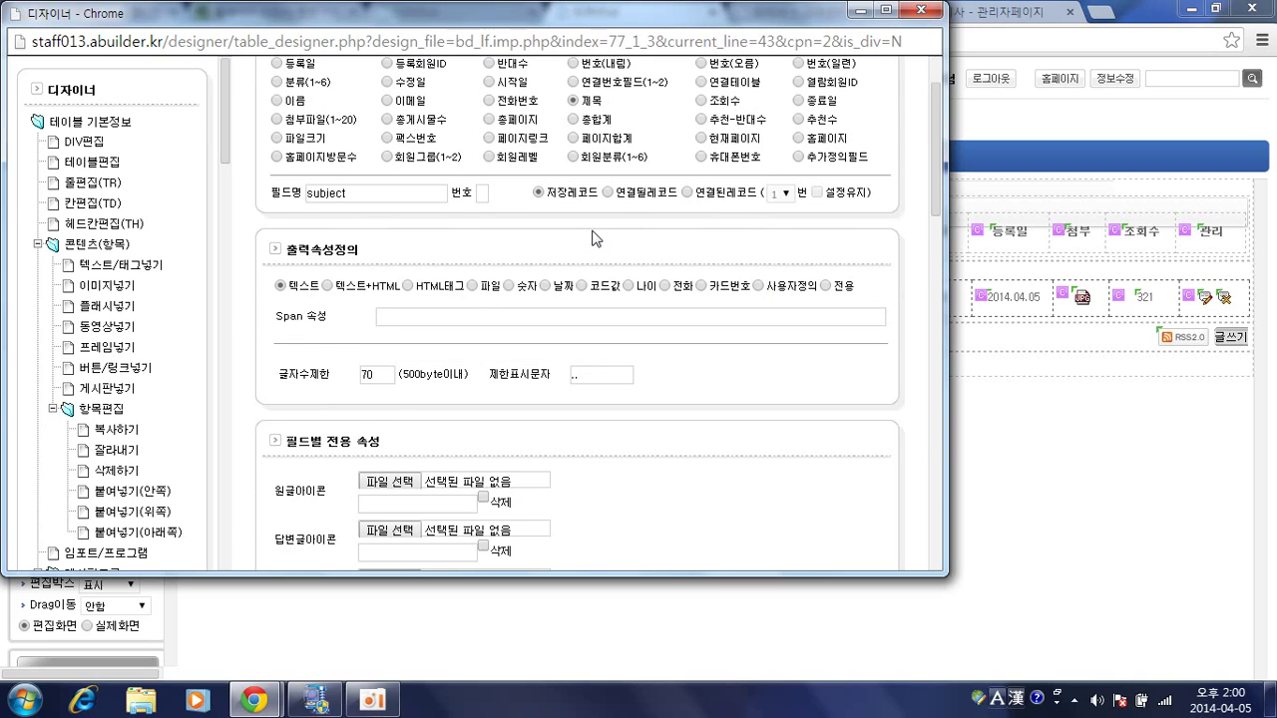
scroll(590, 240, down, 1)
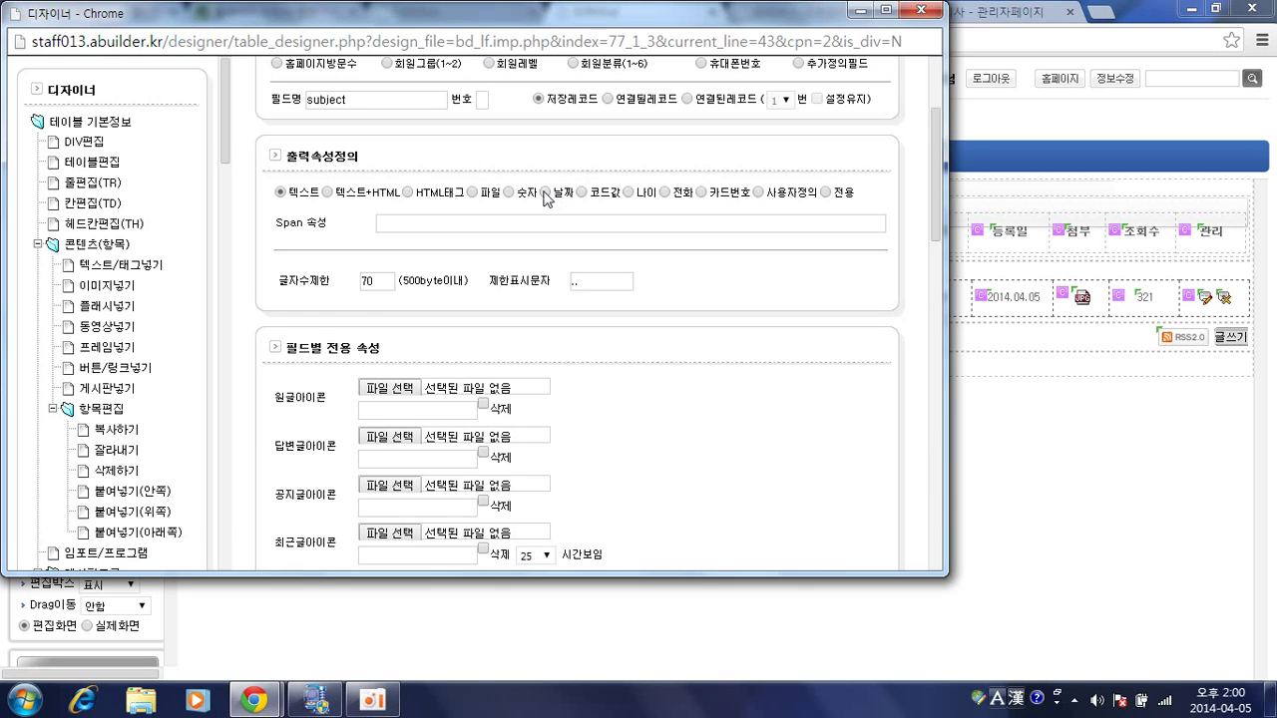
Set the subject's output type to HTML tag and load the attachment cell's properties.
click(545, 192)
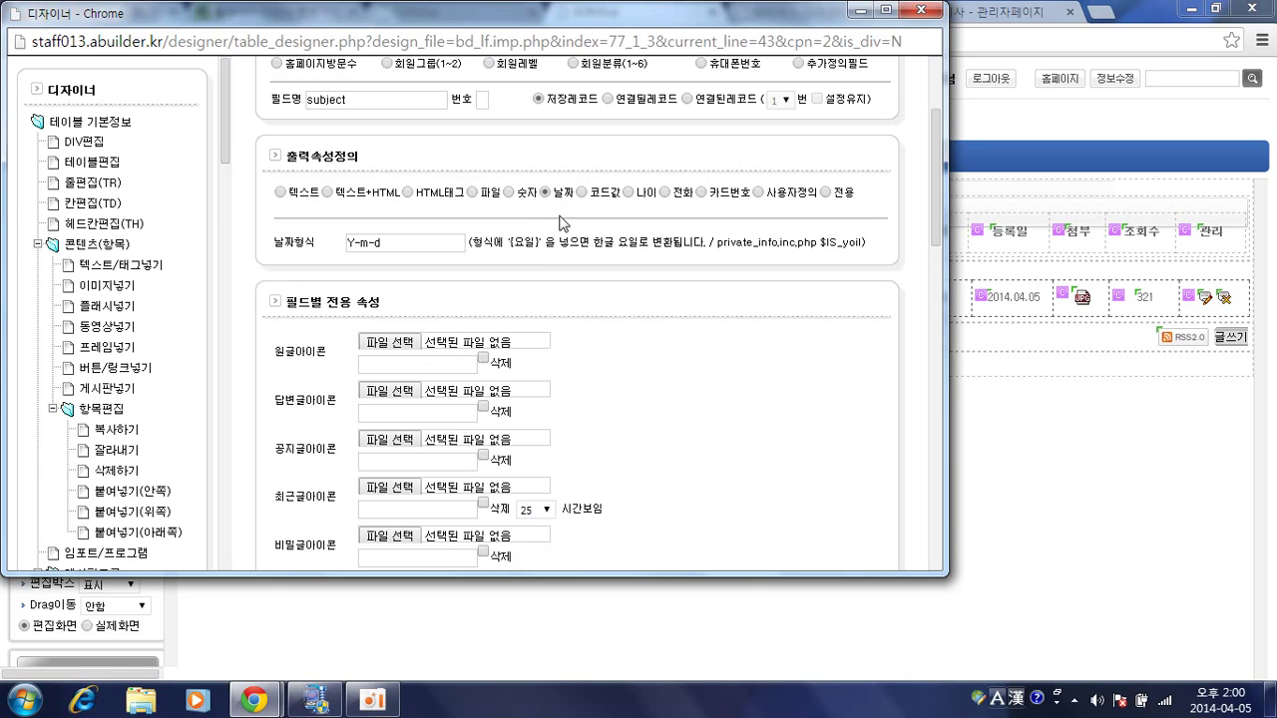
click(509, 193)
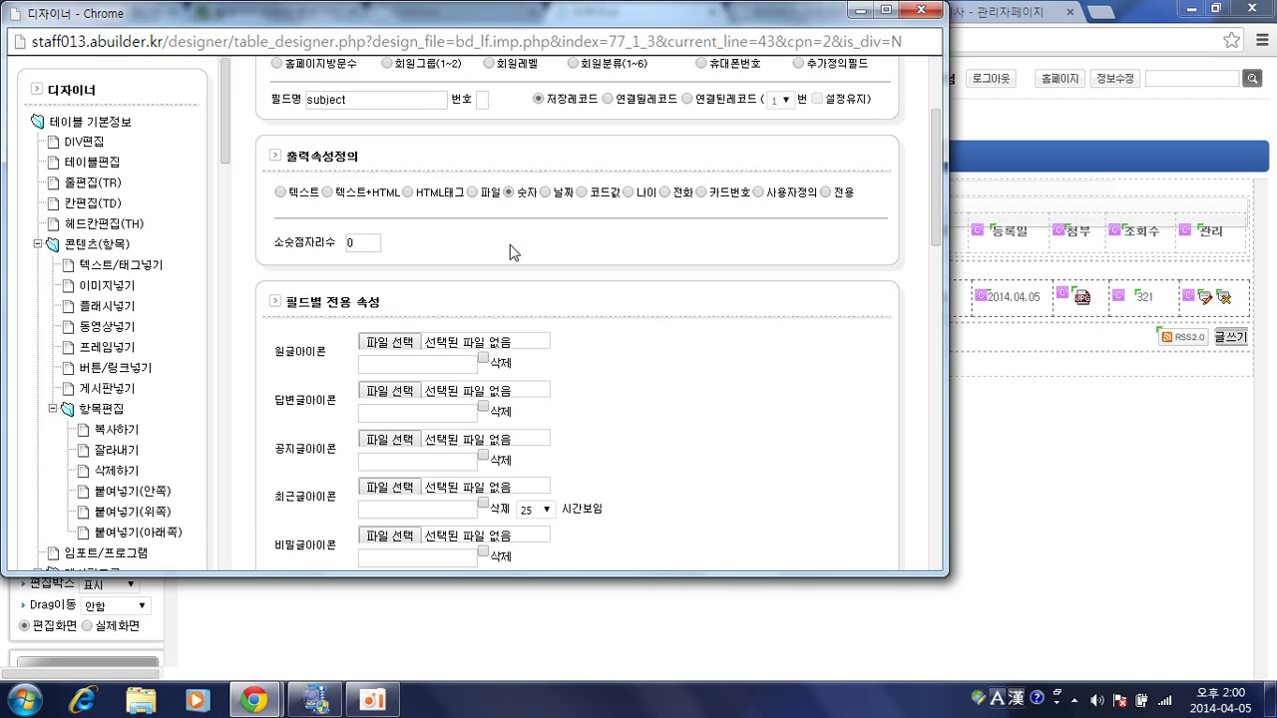
click(281, 193)
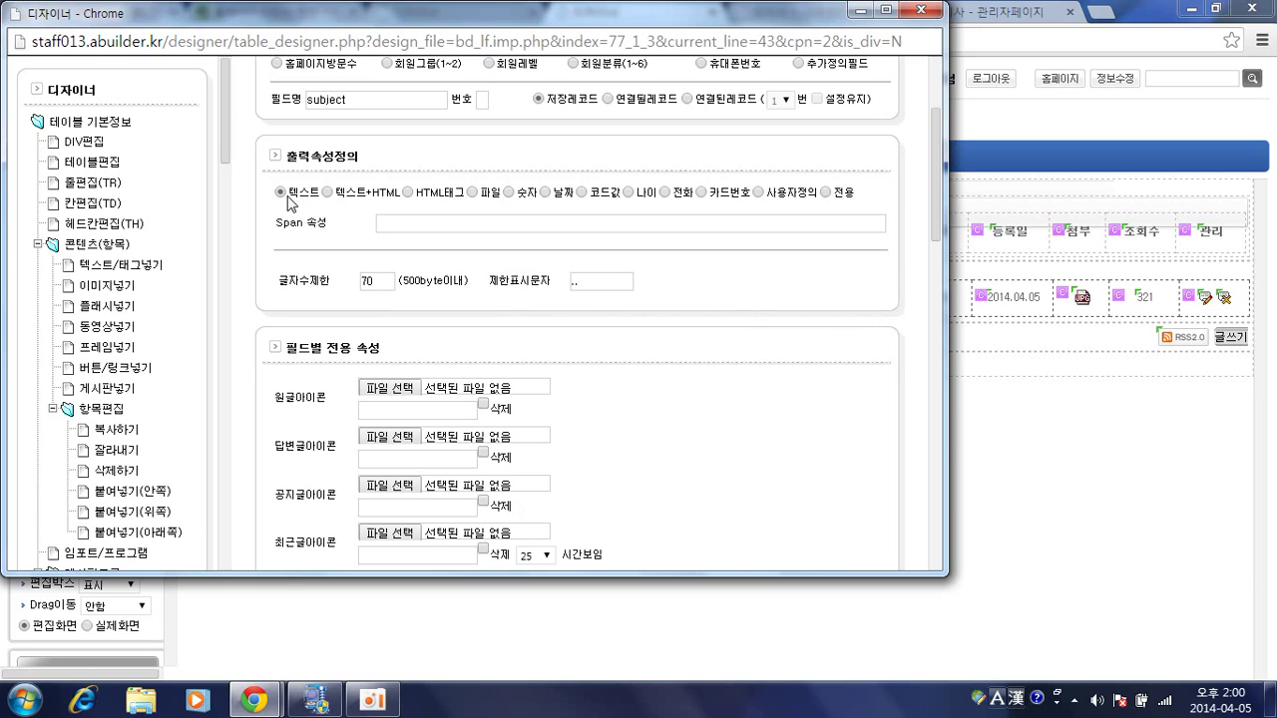
click(408, 196)
click(442, 220)
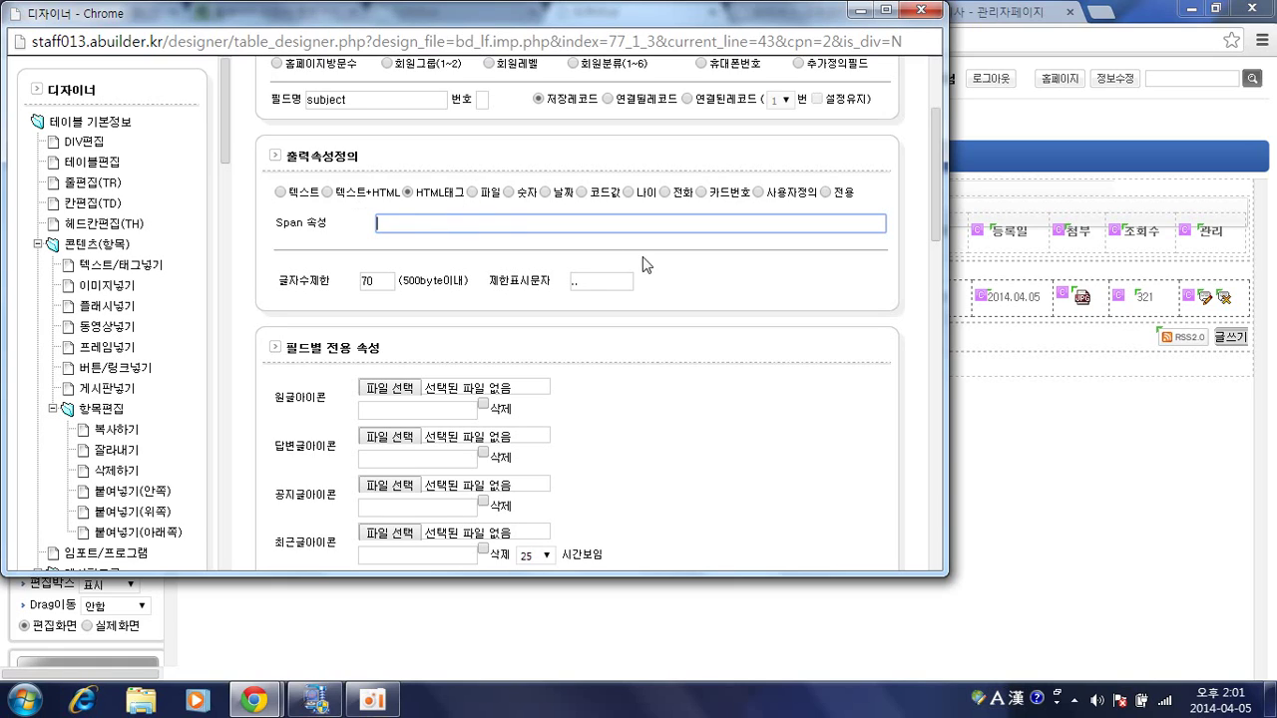
click(1071, 323)
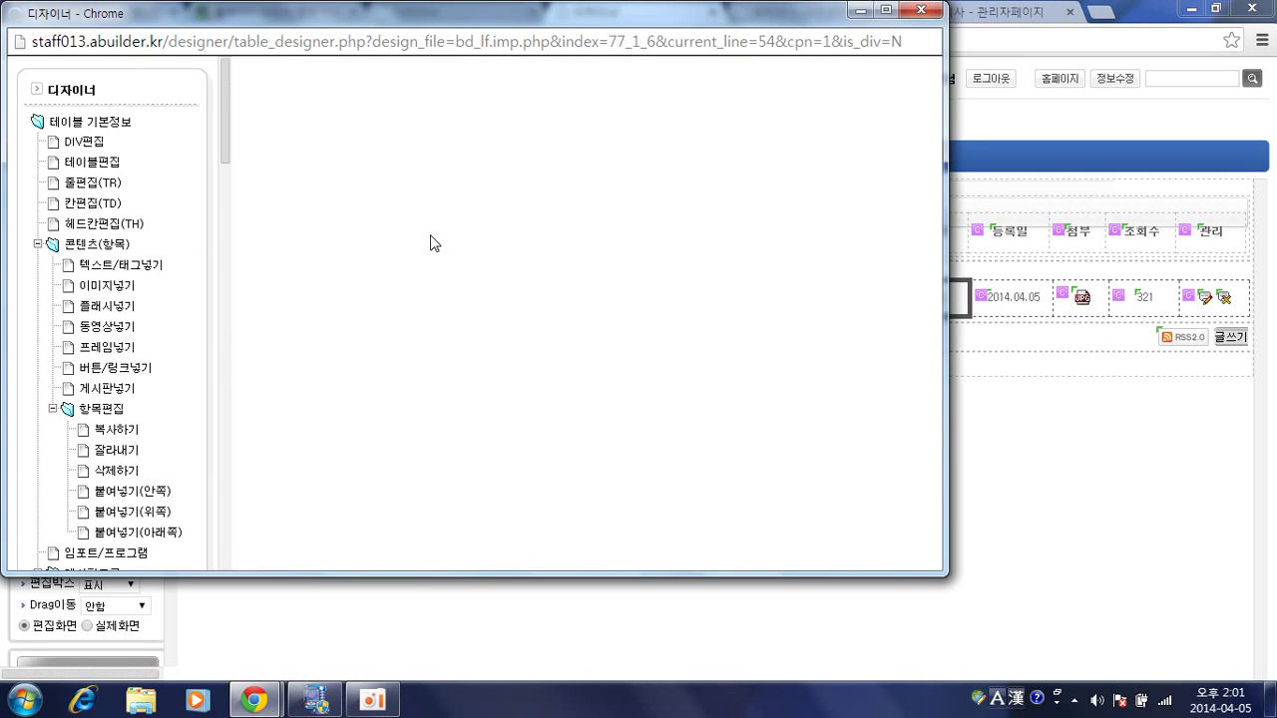
Review the attachment cell's 기본링크, 다운로드 and target frame options, leaving them unchanged.
scroll(439, 269, down, 2)
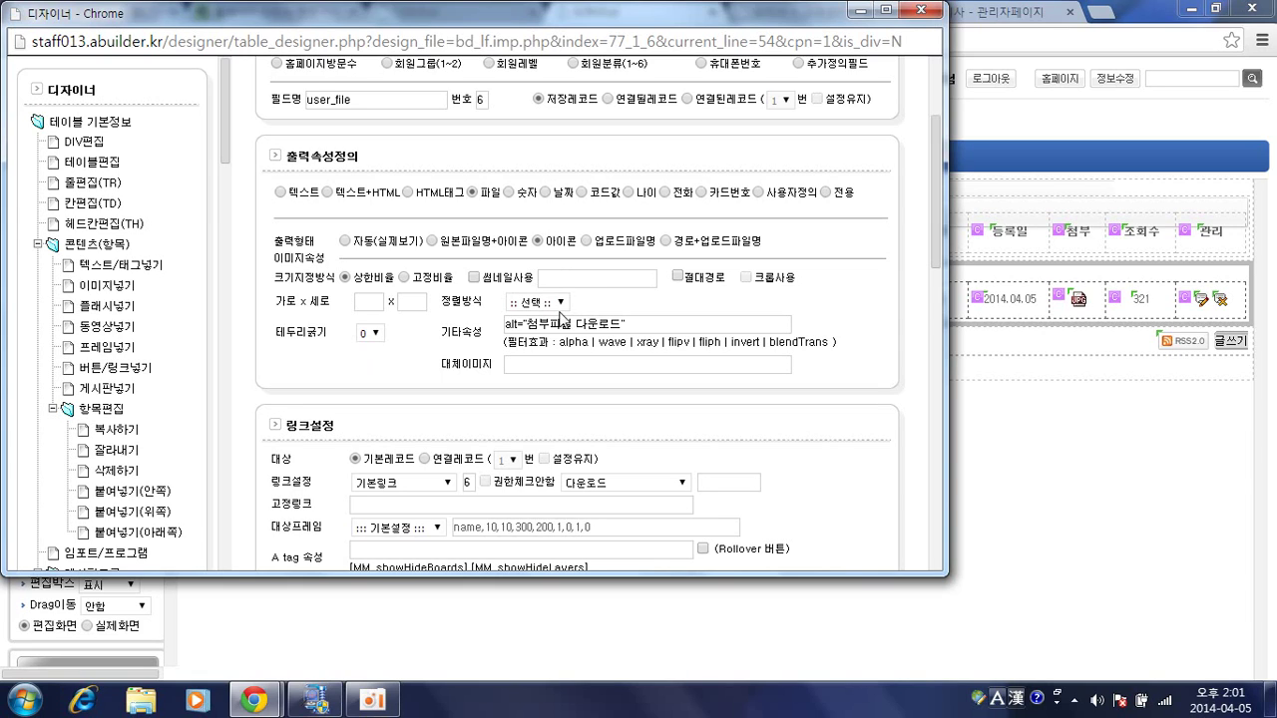
scroll(565, 317, down, 2)
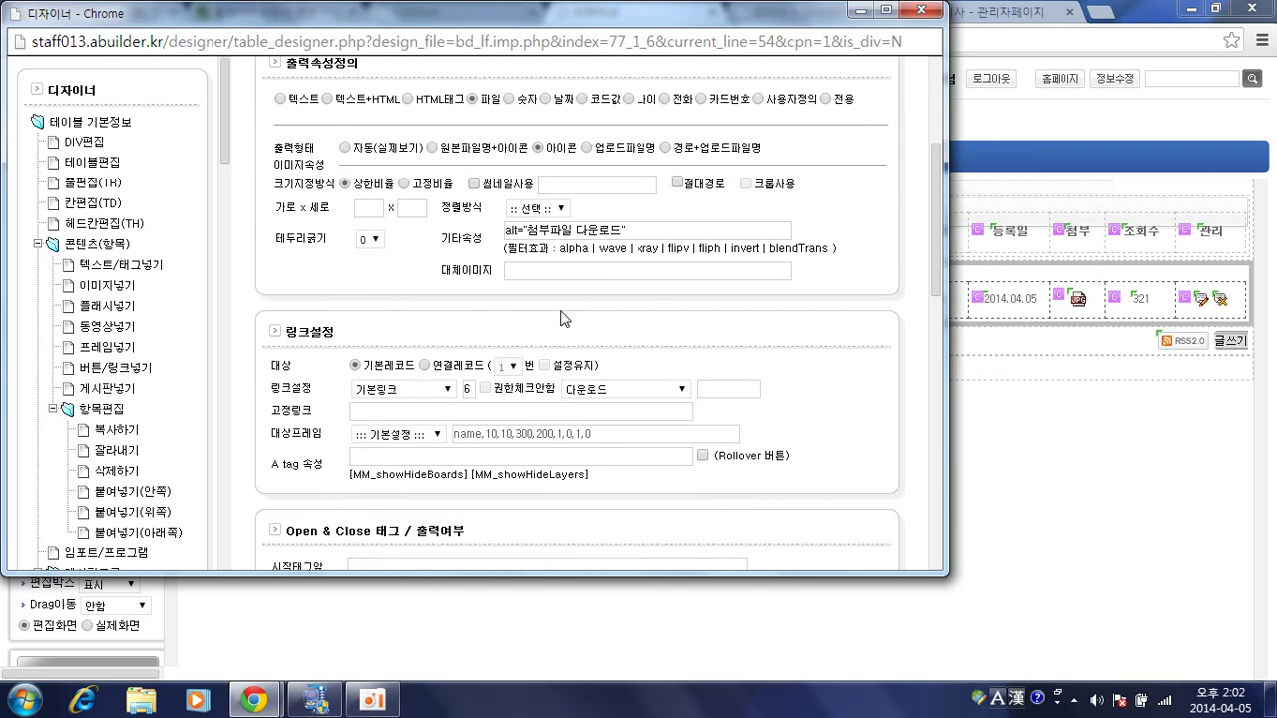
scroll(565, 318, down, 2)
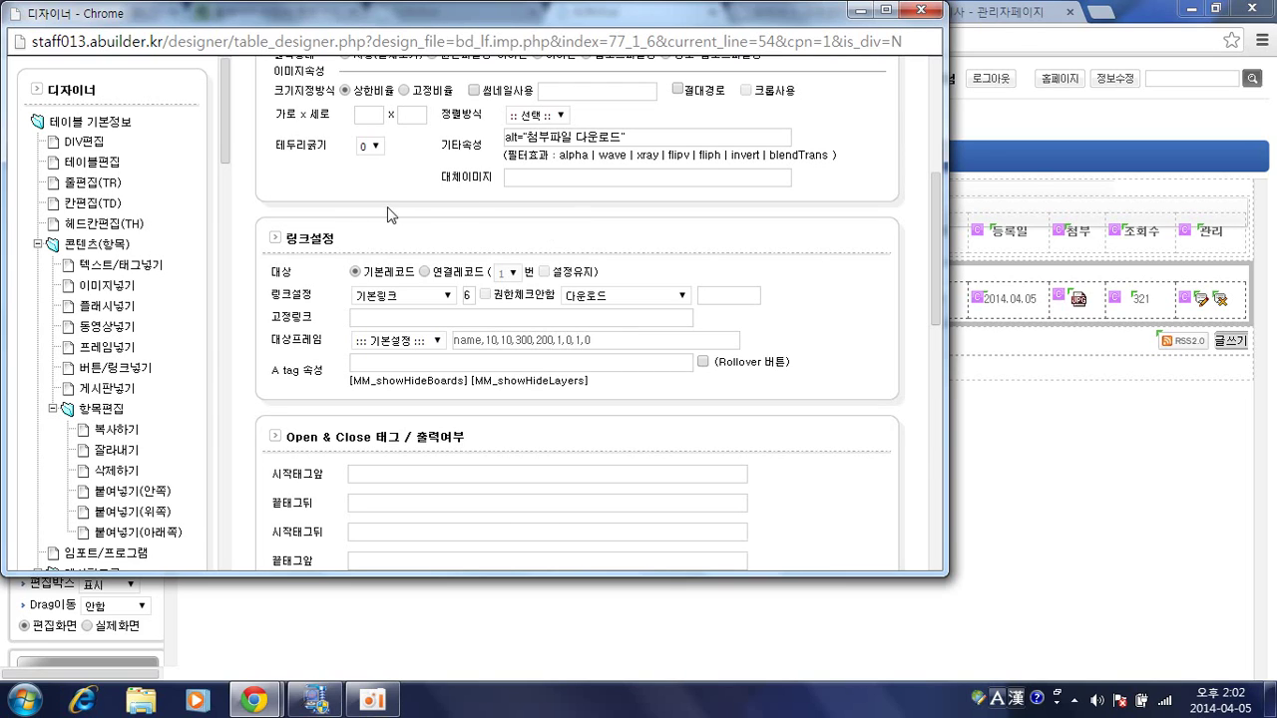
click(409, 302)
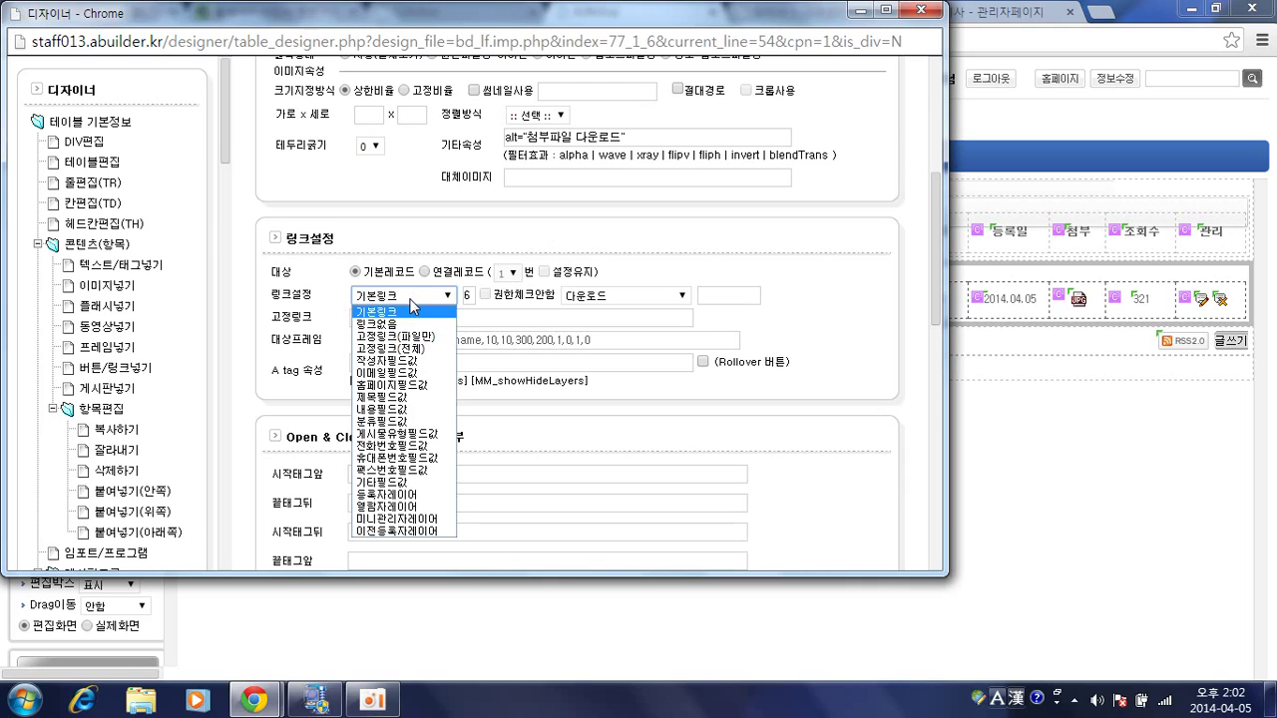
click(337, 306)
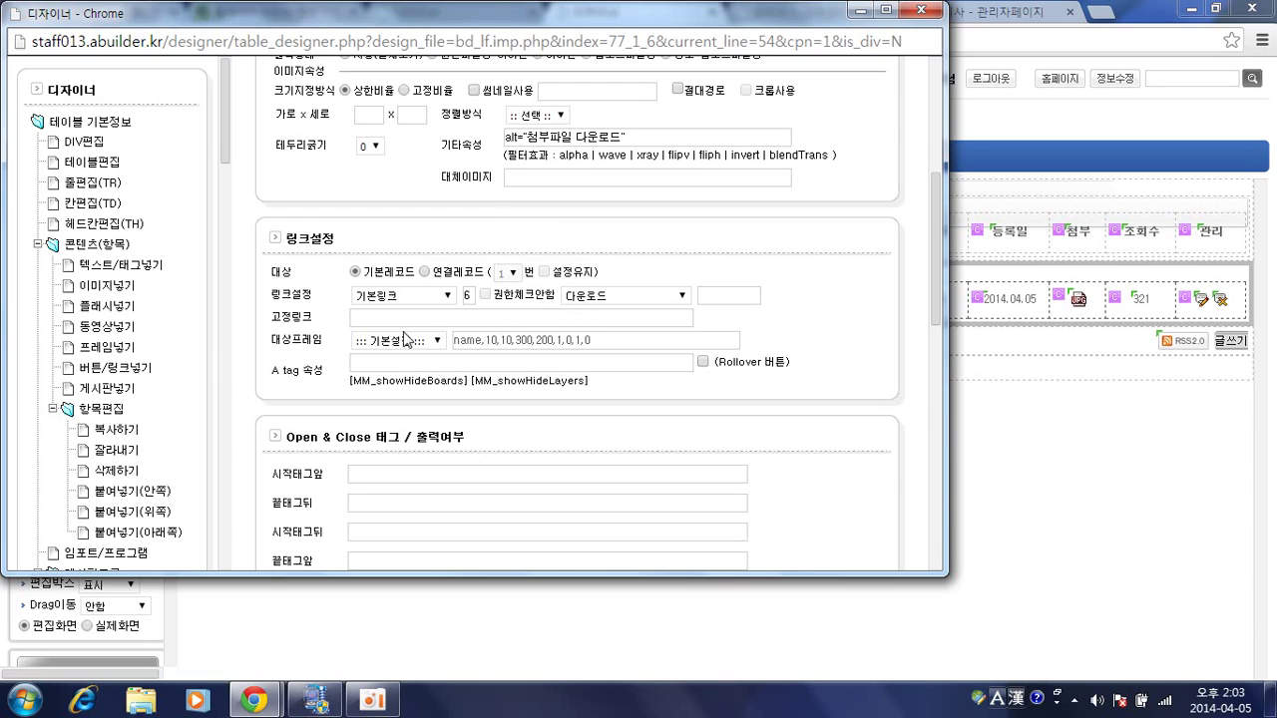
click(407, 297)
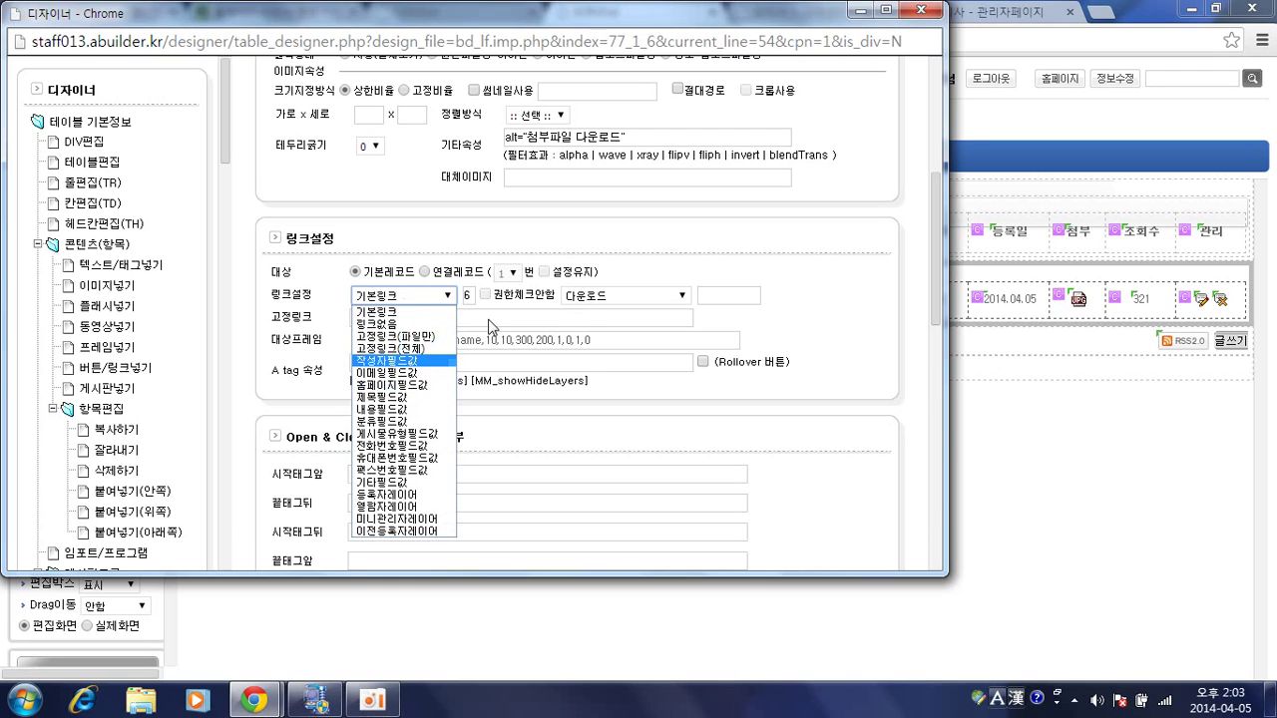
click(584, 299)
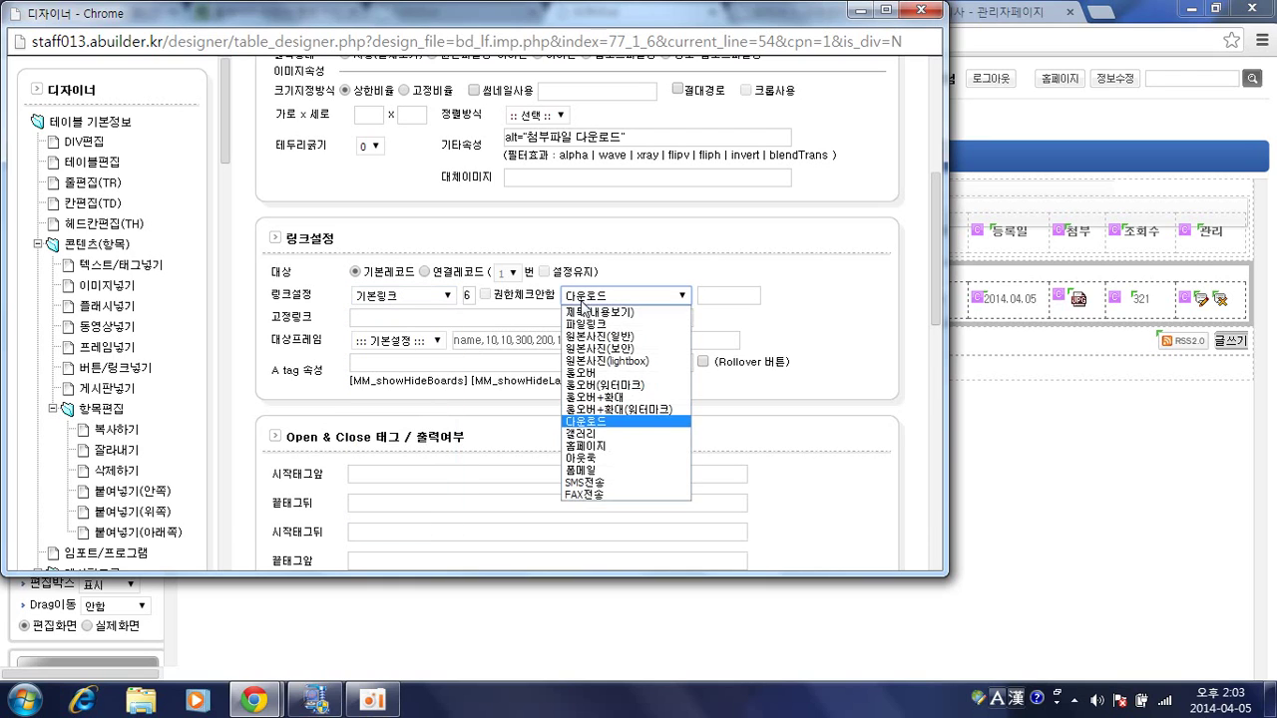
click(679, 295)
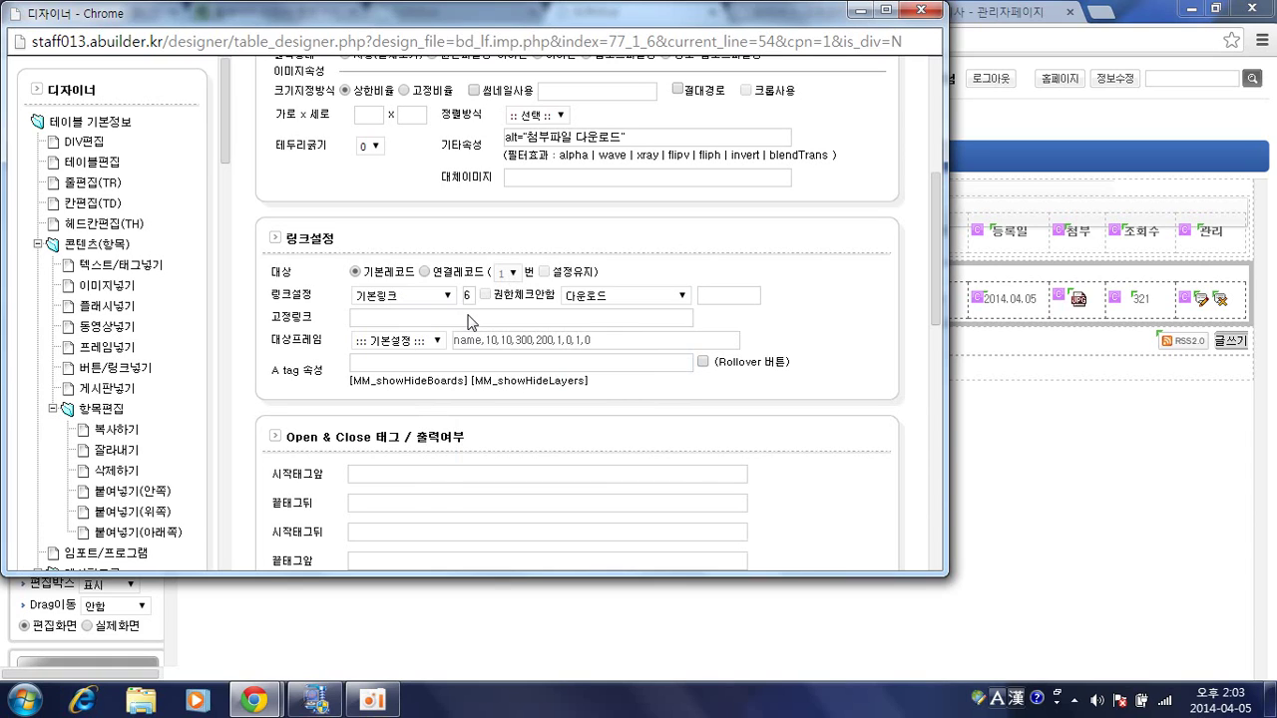
click(415, 344)
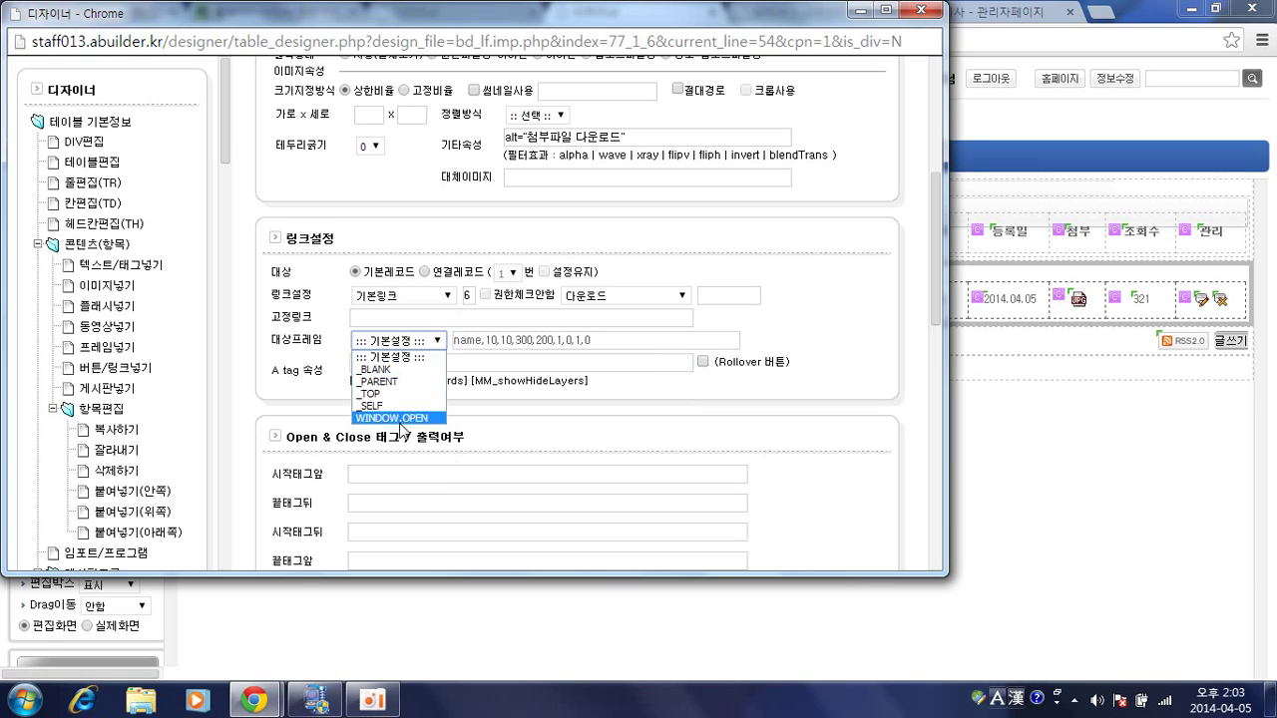
click(774, 340)
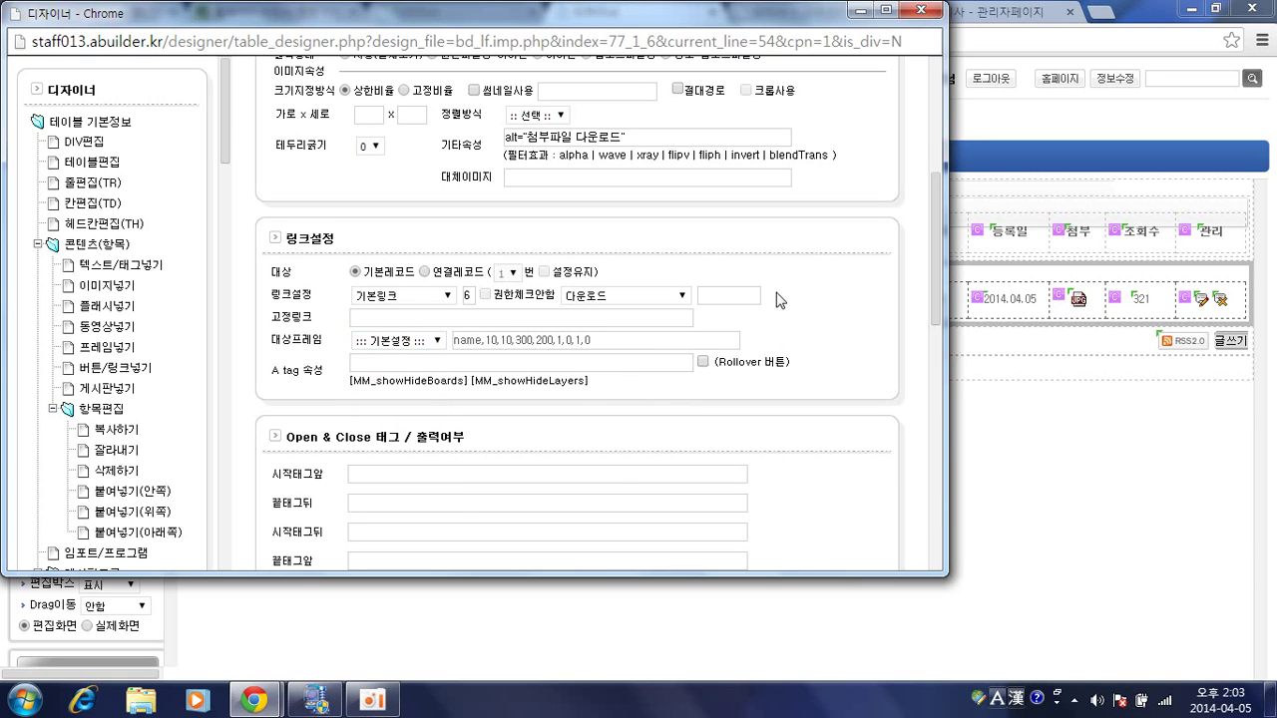
scroll(778, 304, up, 4)
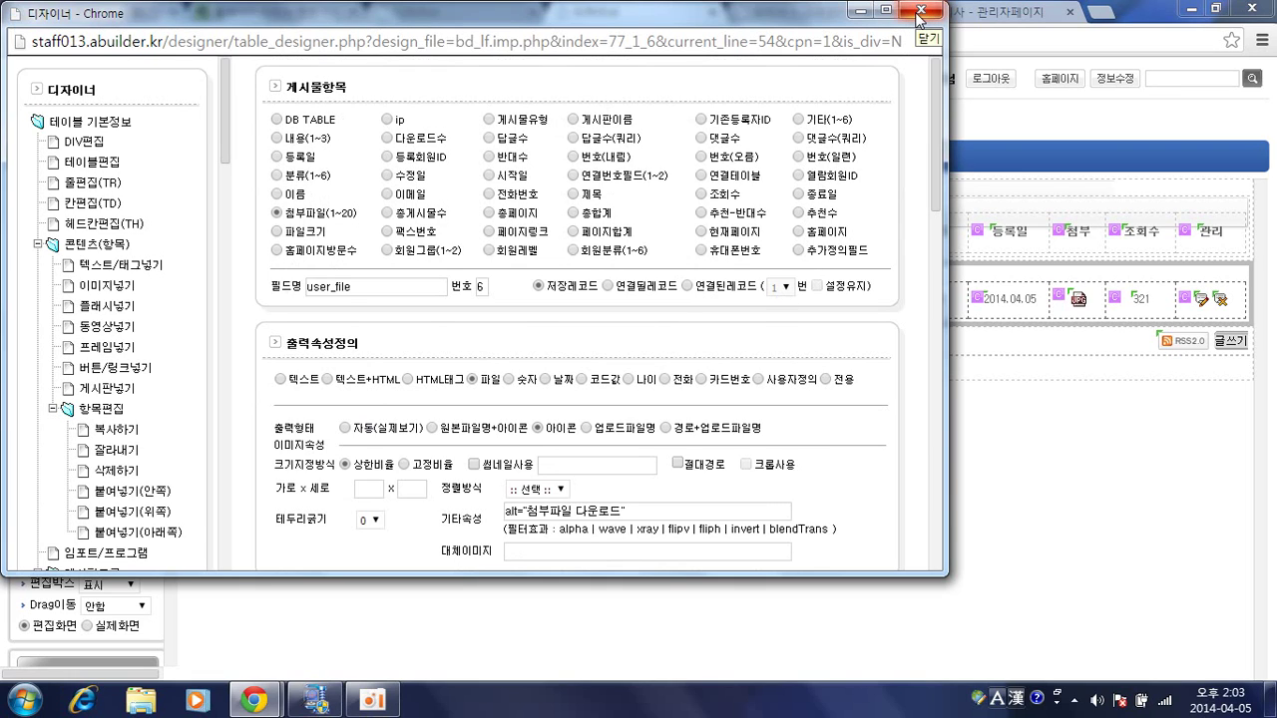
Close the designer popup and go to the site's public homepage.
click(920, 14)
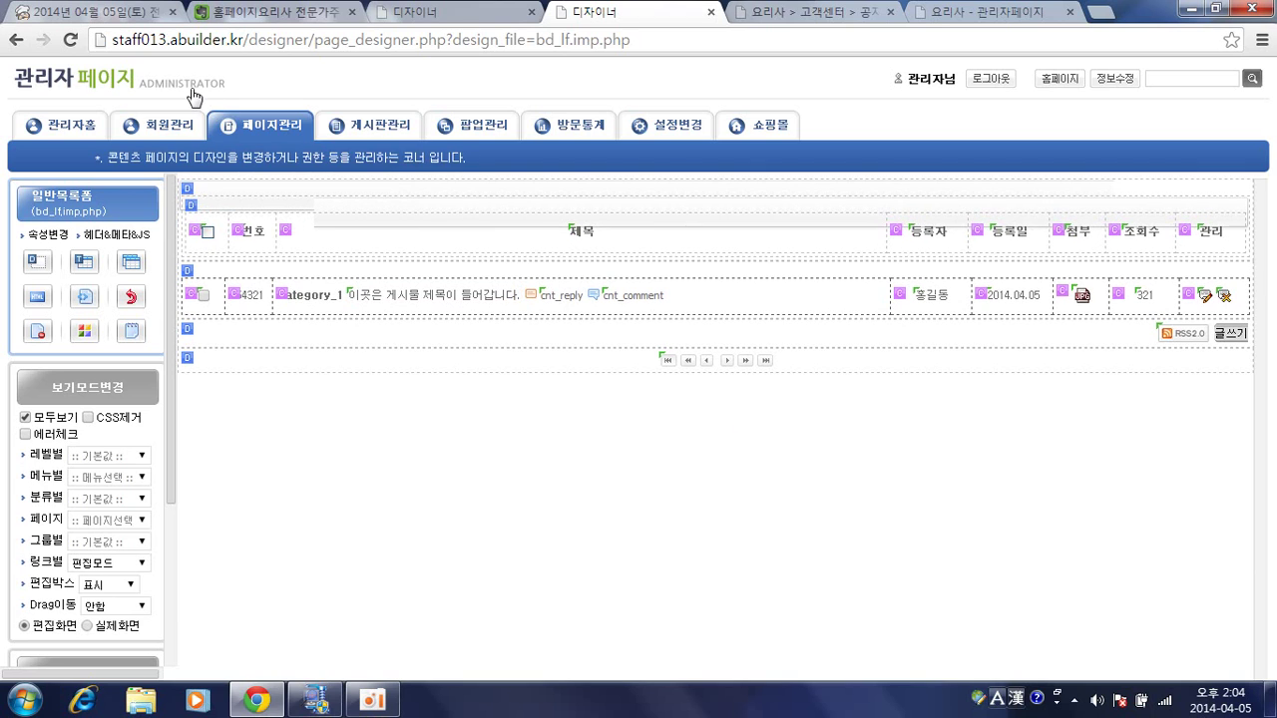
click(288, 146)
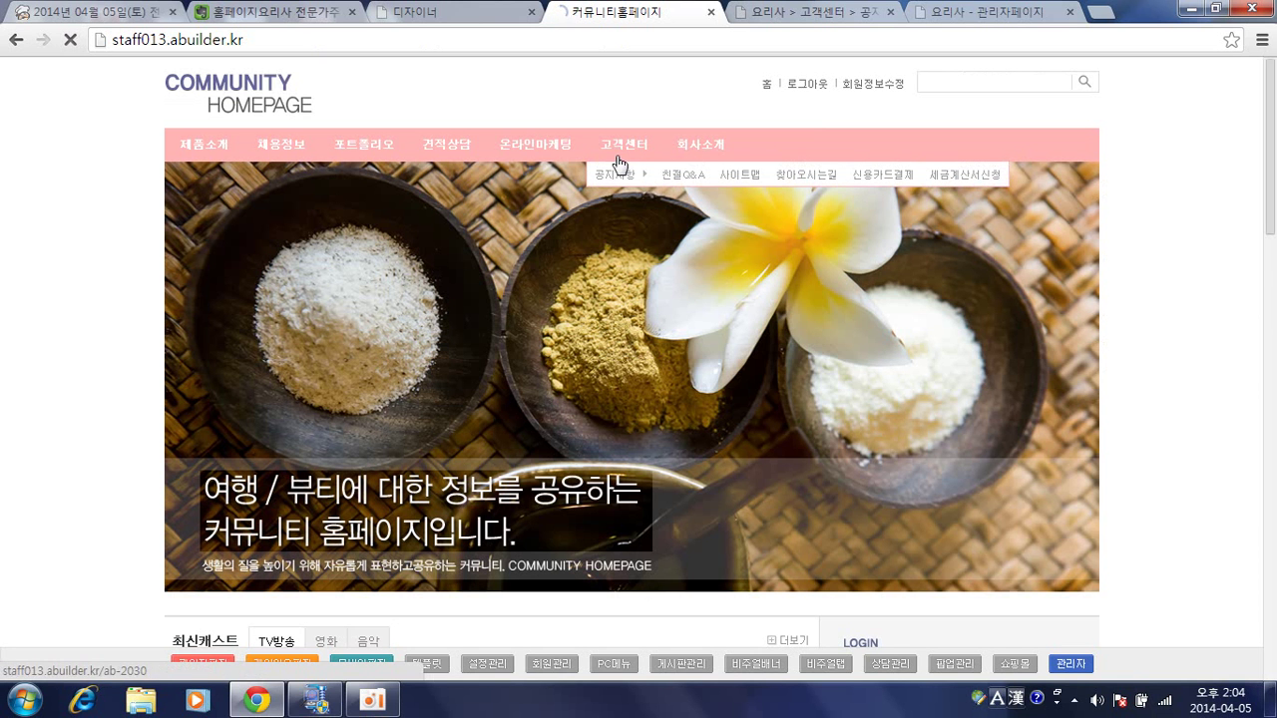
Open the 공지사항 board and scroll through its notices numbered 20 to 11.
click(626, 180)
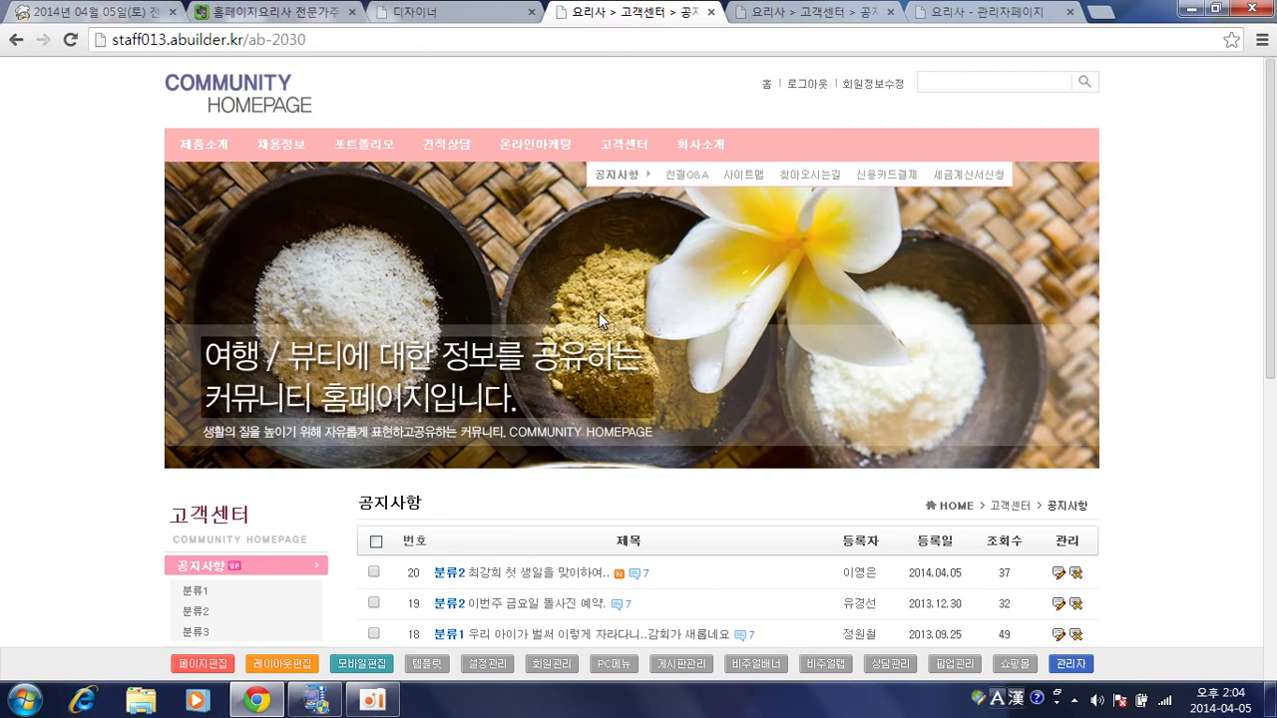
scroll(599, 312, down, 4)
scroll(601, 339, down, 2)
scroll(684, 365, up, 1)
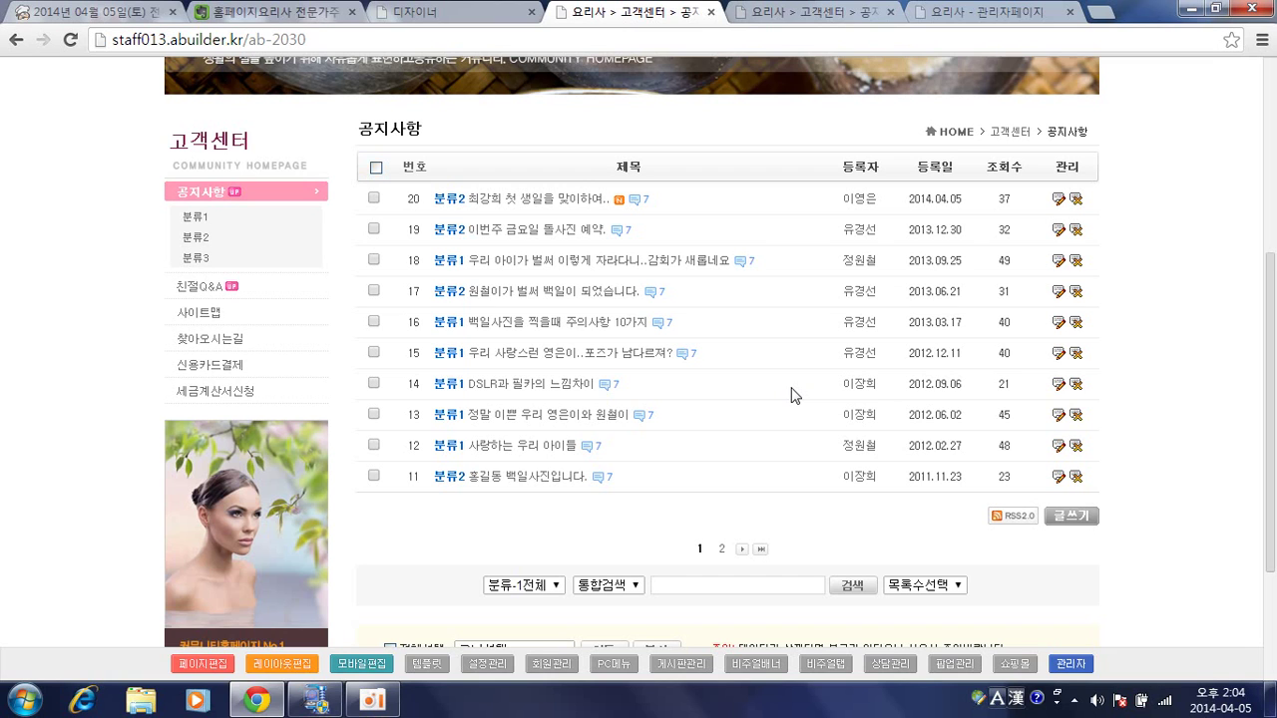
Open the 공지사항 write form and bring up the browser context menu over its editor.
click(1071, 516)
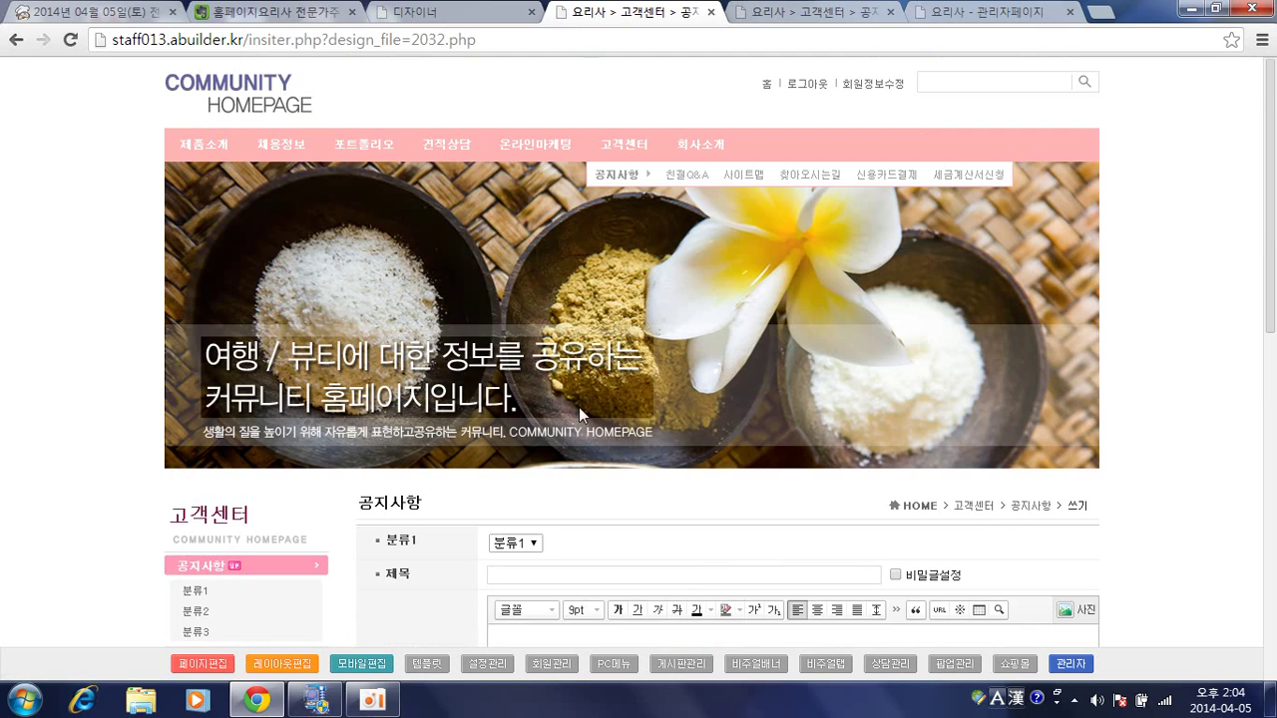
scroll(558, 359, down, 2)
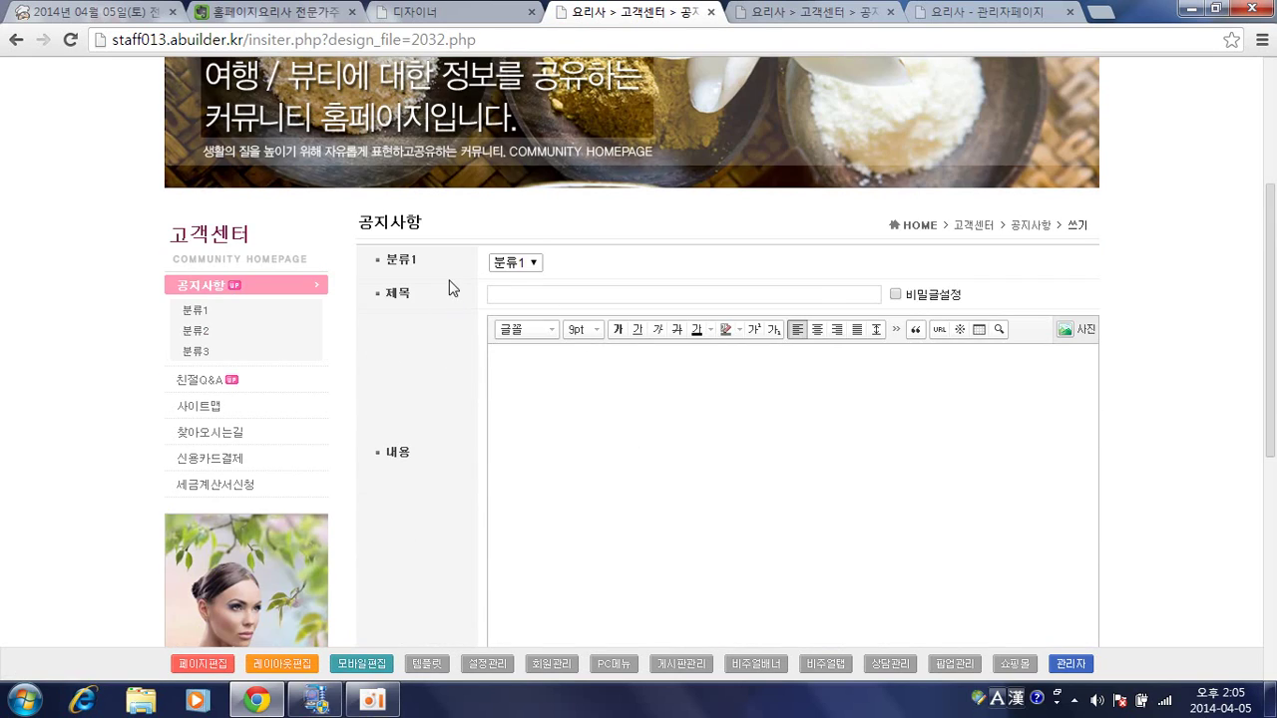
scroll(447, 303, down, 1)
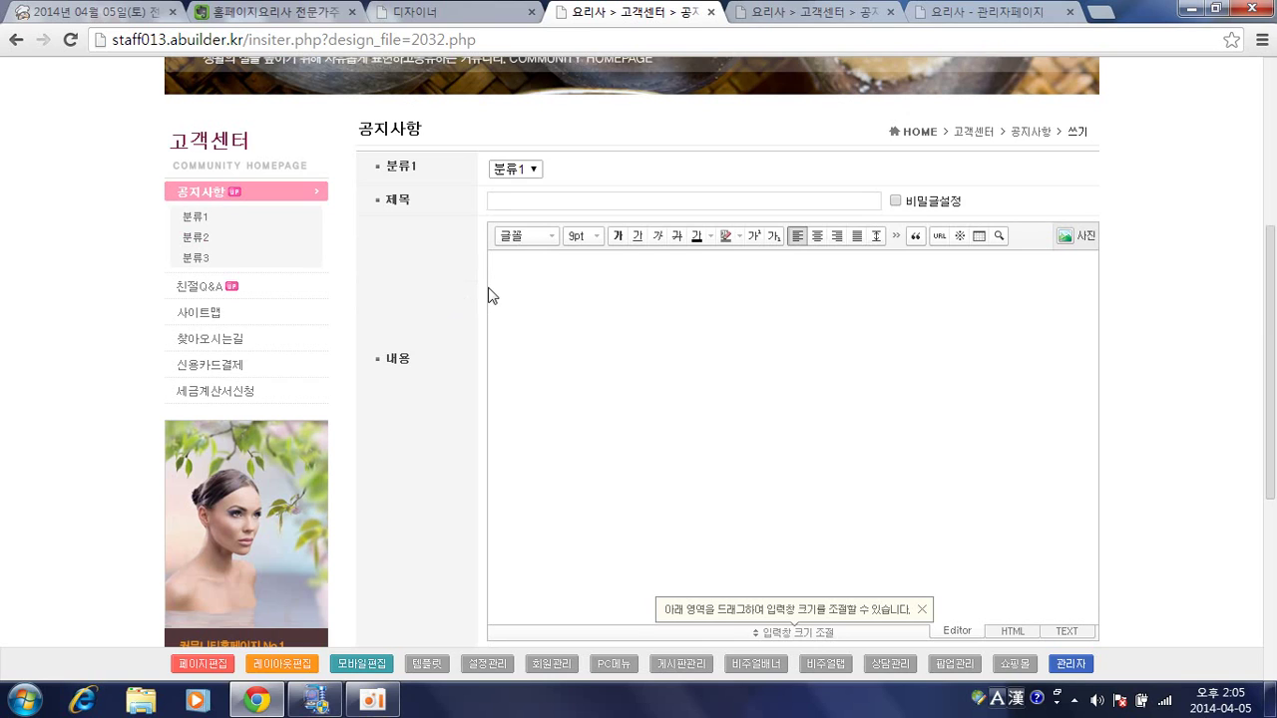
right_click(486, 289)
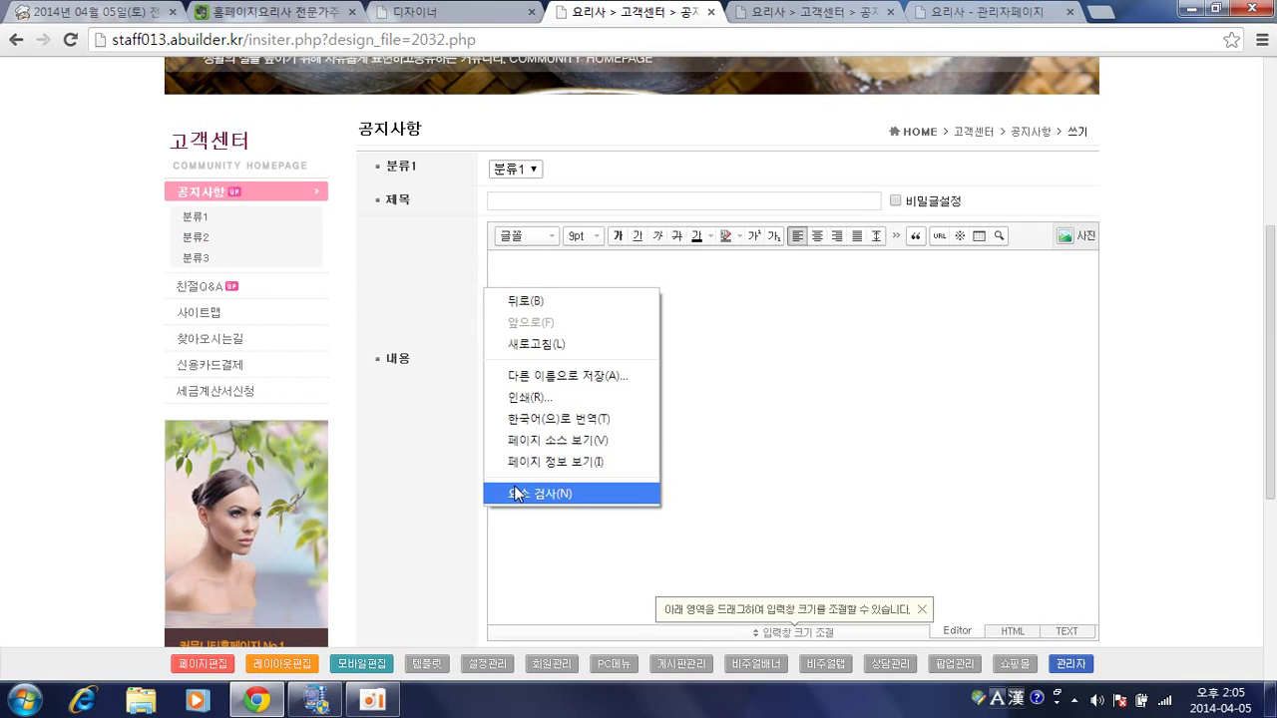
Inspect the write form's hidden after_db inputs in DevTools, then open the 2032.php page designer.
click(516, 494)
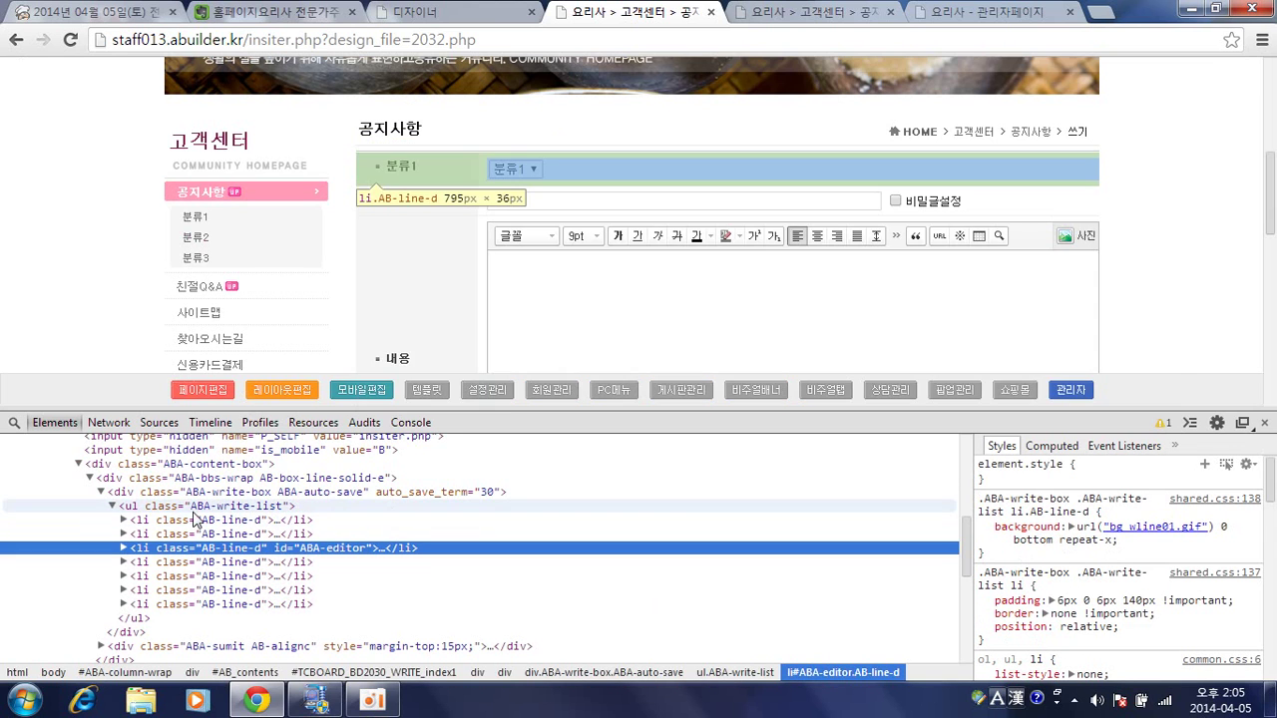
scroll(182, 543, up, 4)
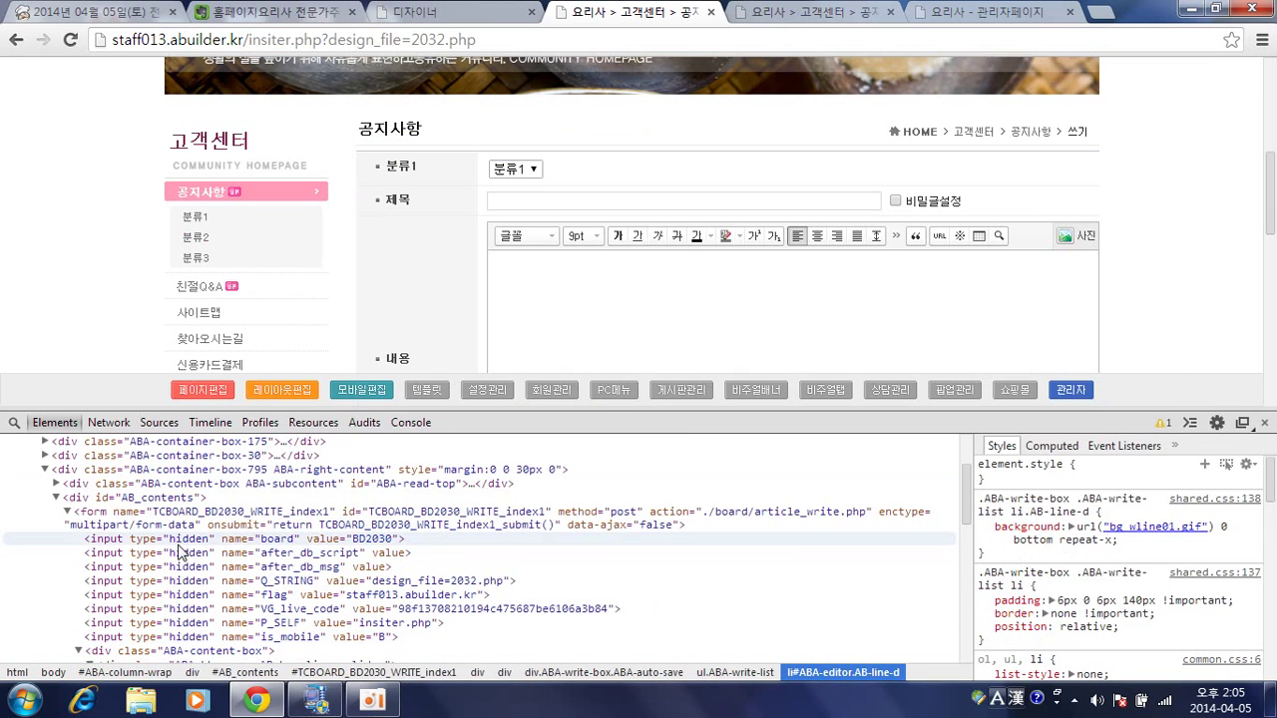
click(179, 524)
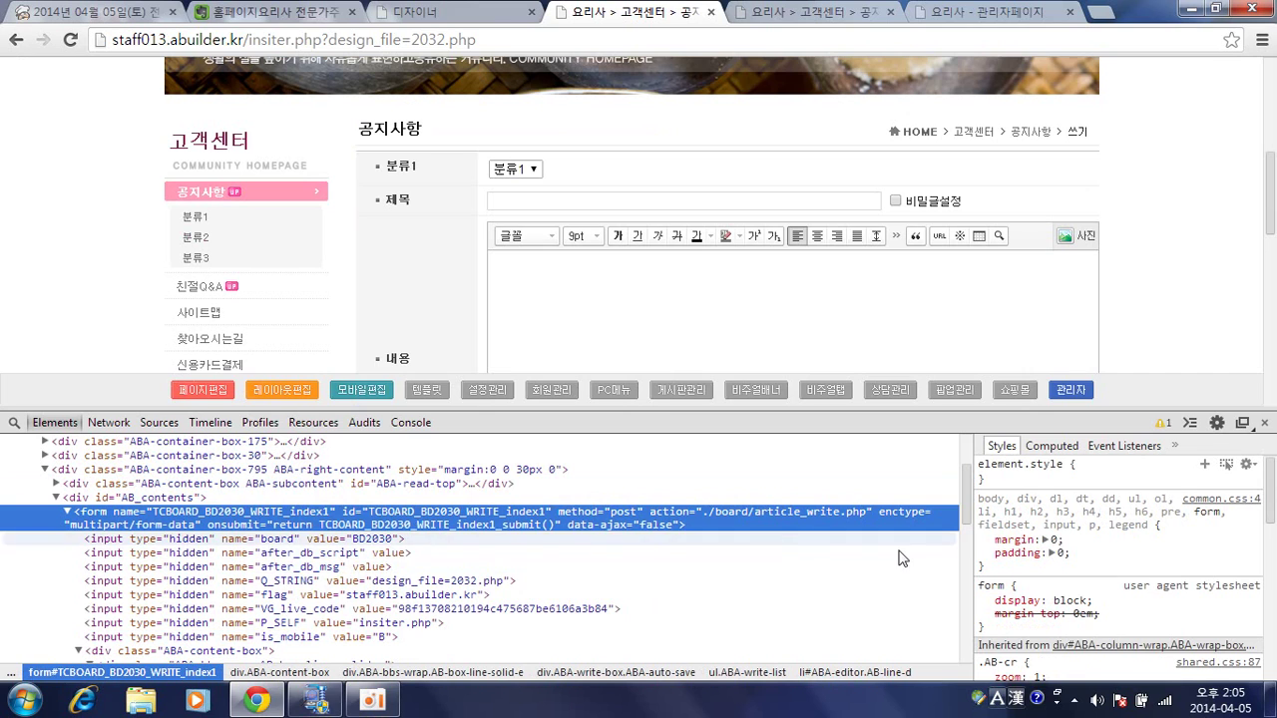
drag(965, 517, 969, 526)
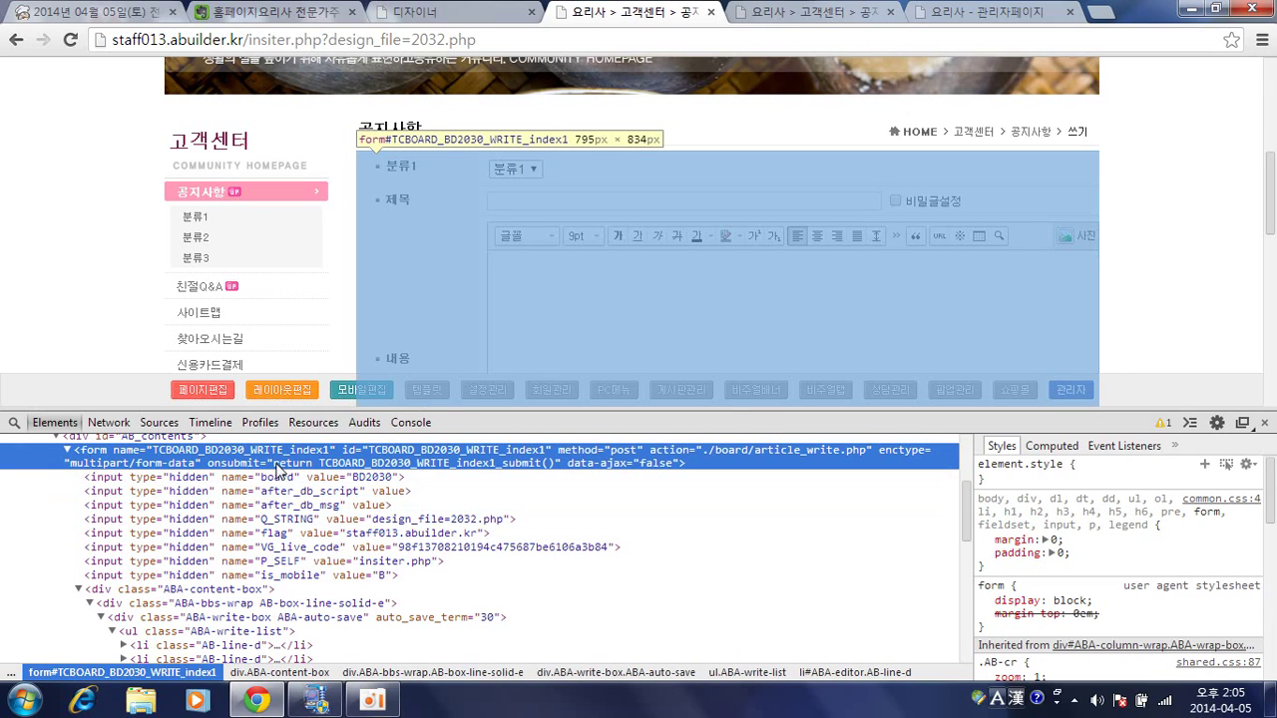
click(401, 284)
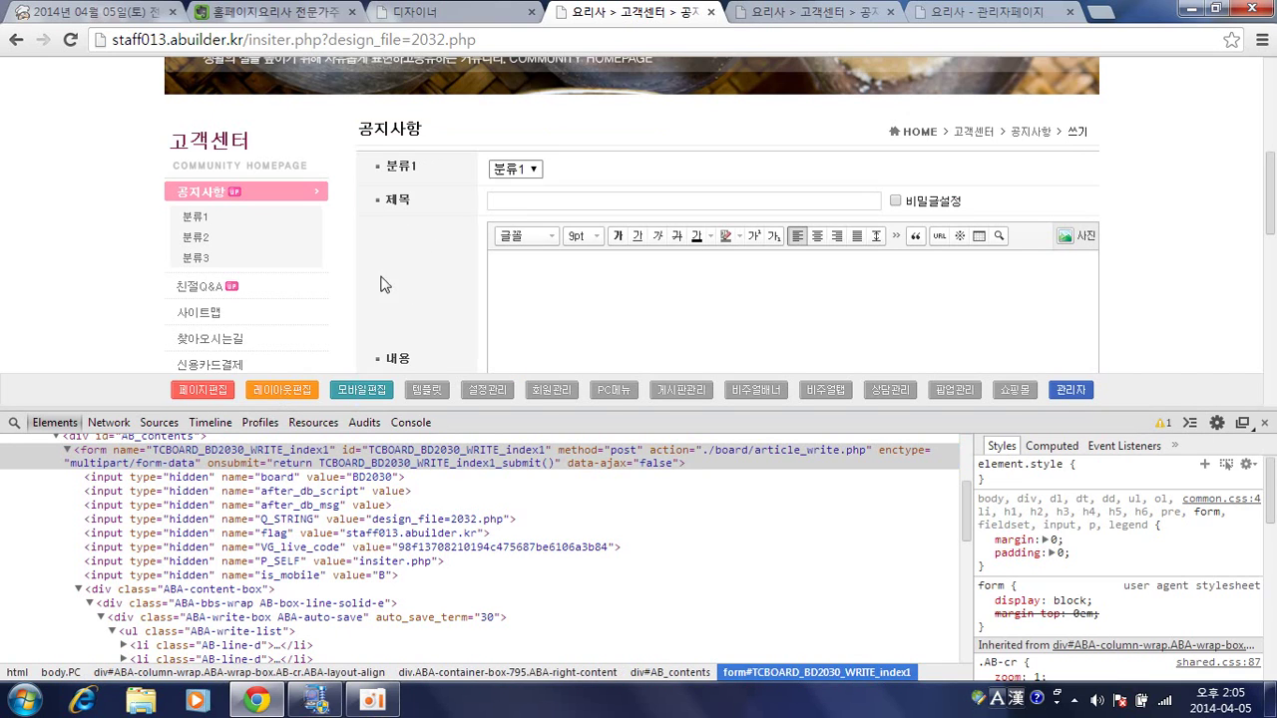
click(204, 390)
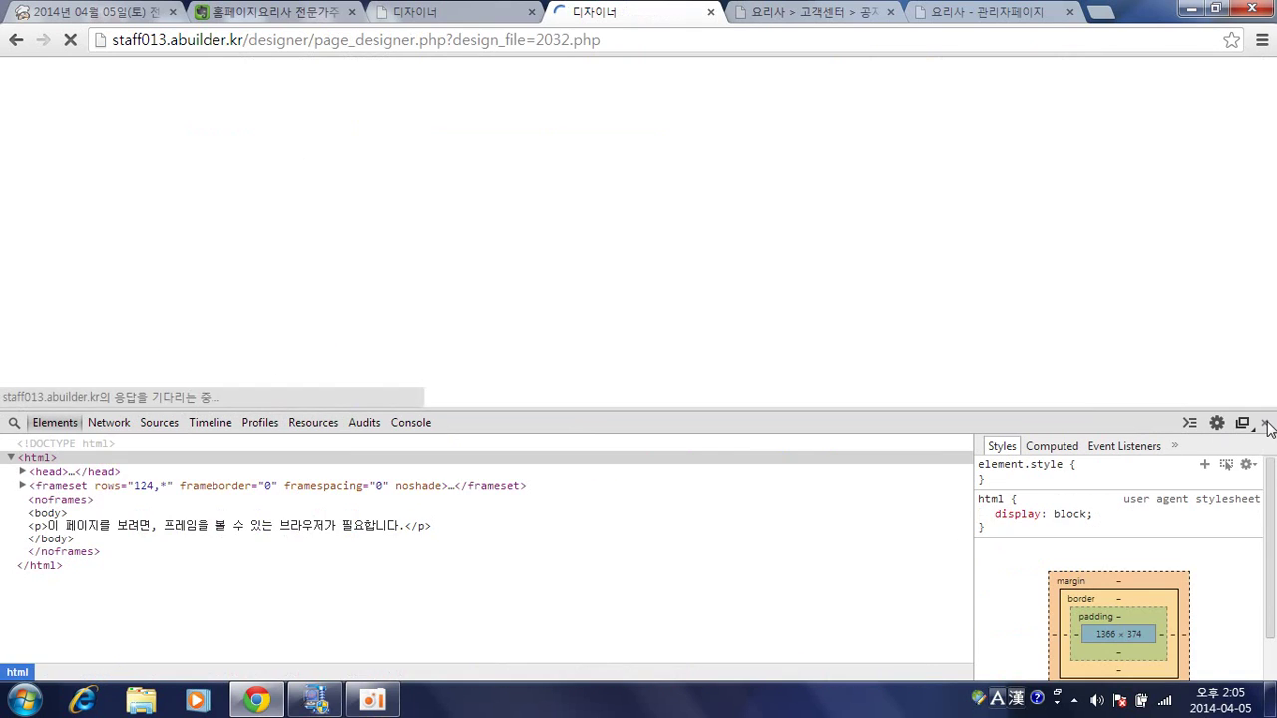
Close DevTools and open the write form's 쓰기 designer settings, scrolling to 폼속성 정의.
click(1266, 425)
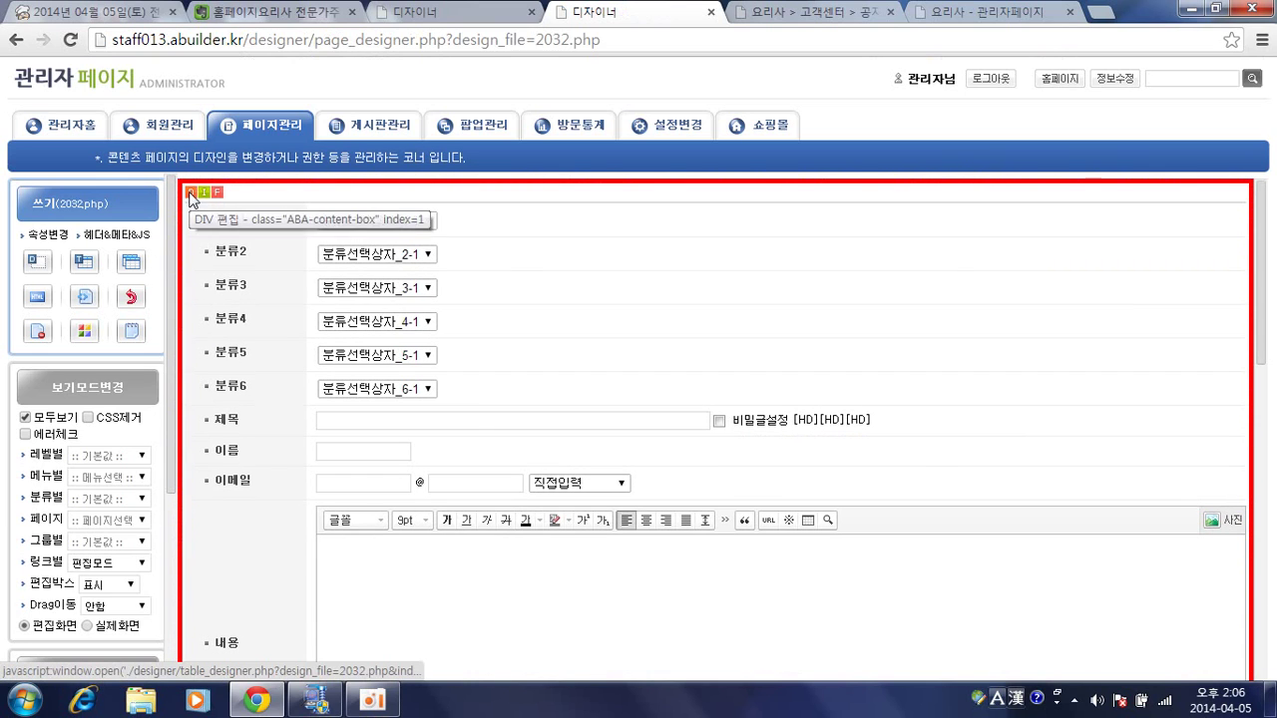
click(189, 194)
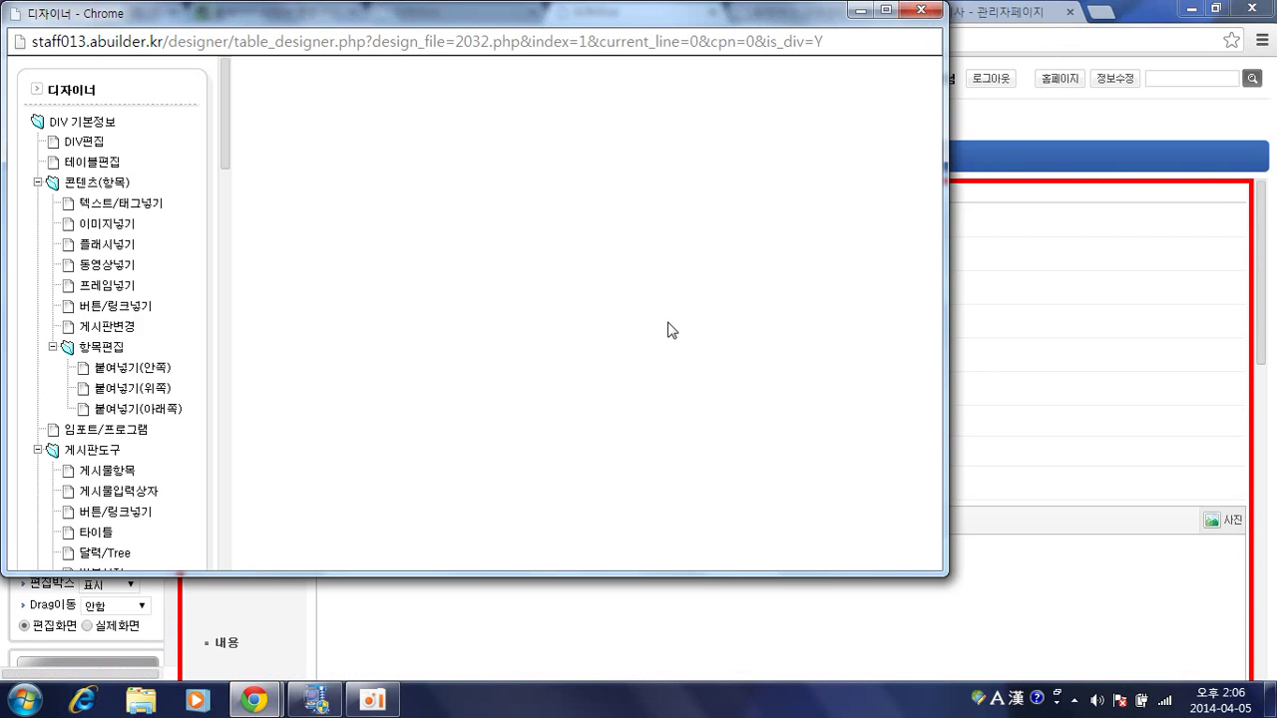
click(764, 366)
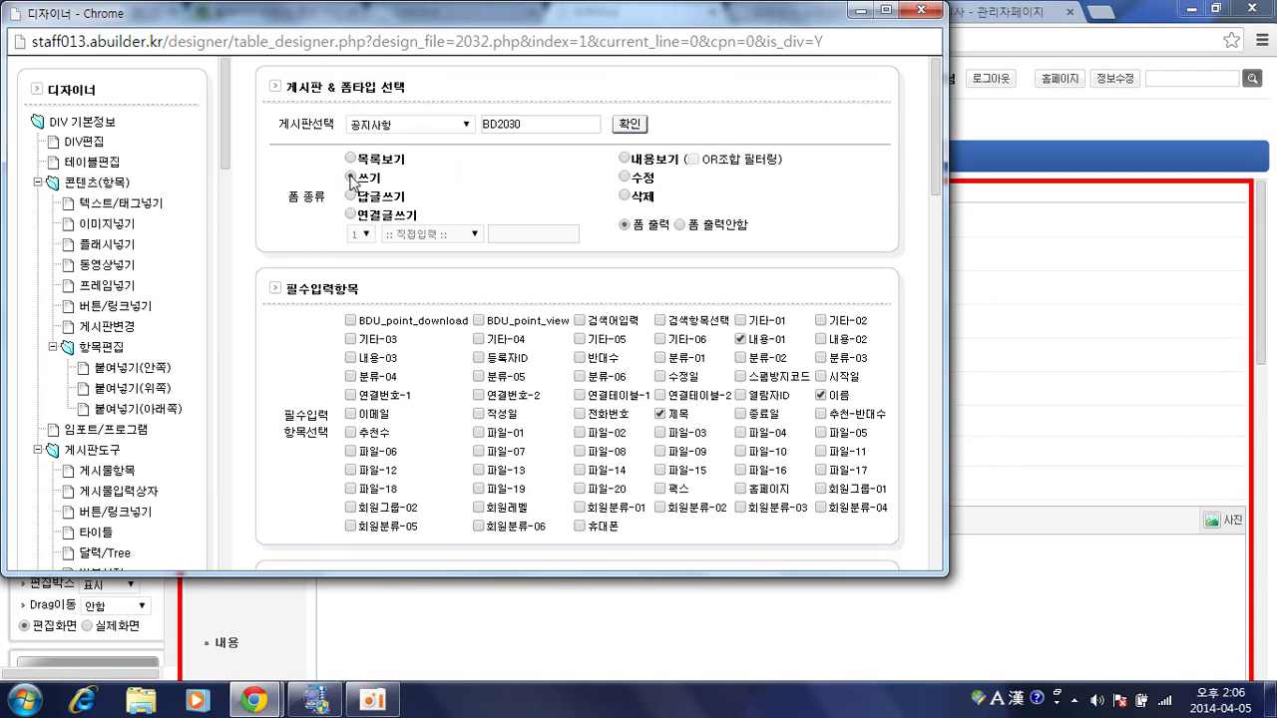
scroll(354, 180, down, 2)
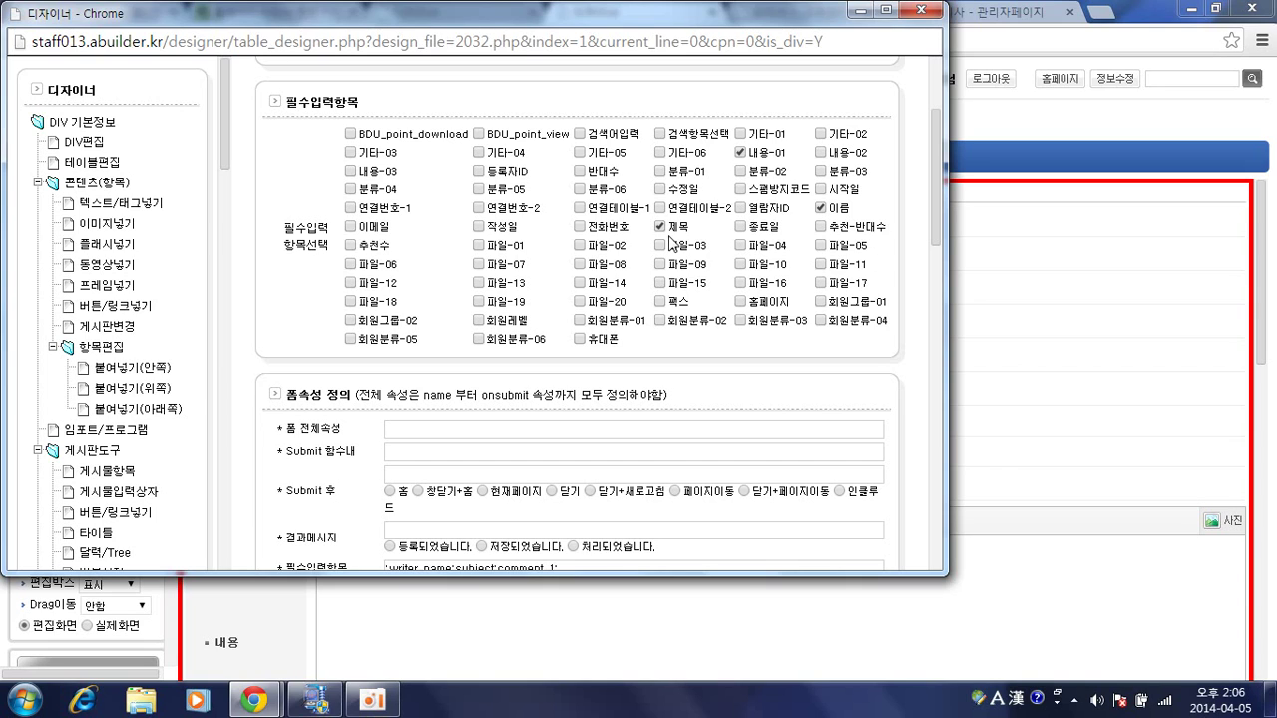
scroll(674, 257, down, 1)
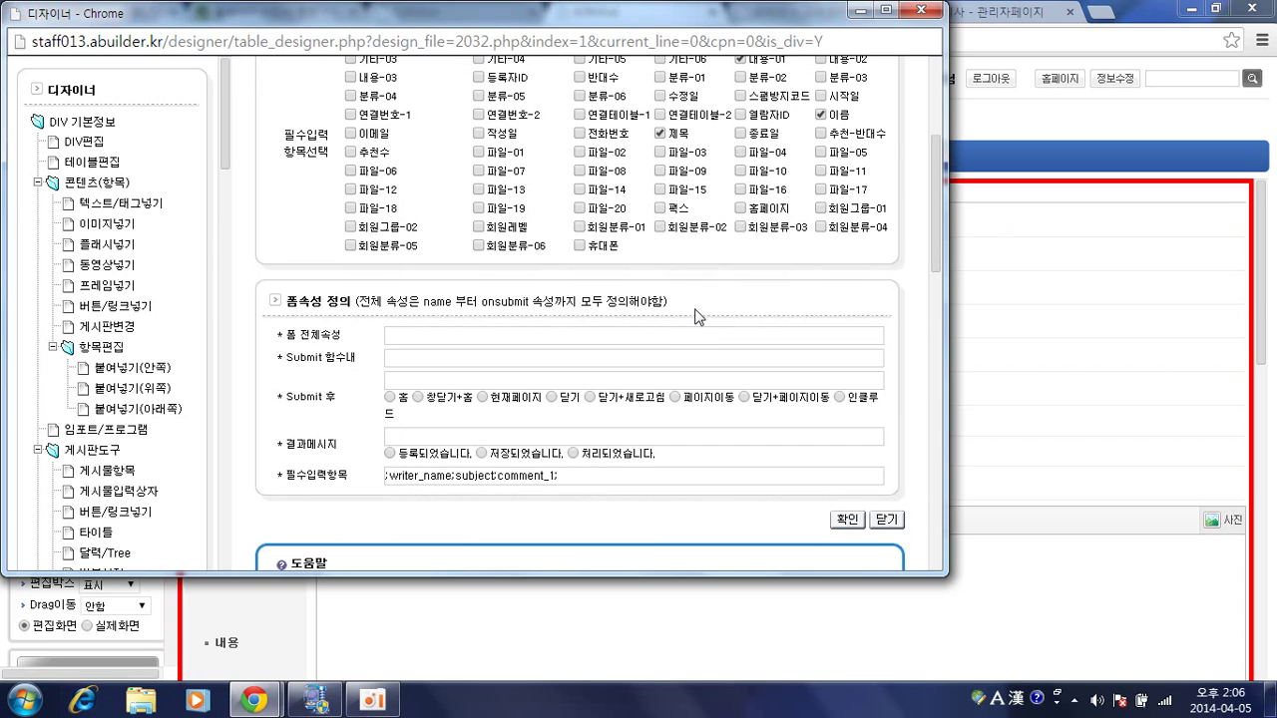
Cycle through the Submit 후 options and settle on 페이지이동 (%MOVE%../insiter.php?design_file=).
click(686, 337)
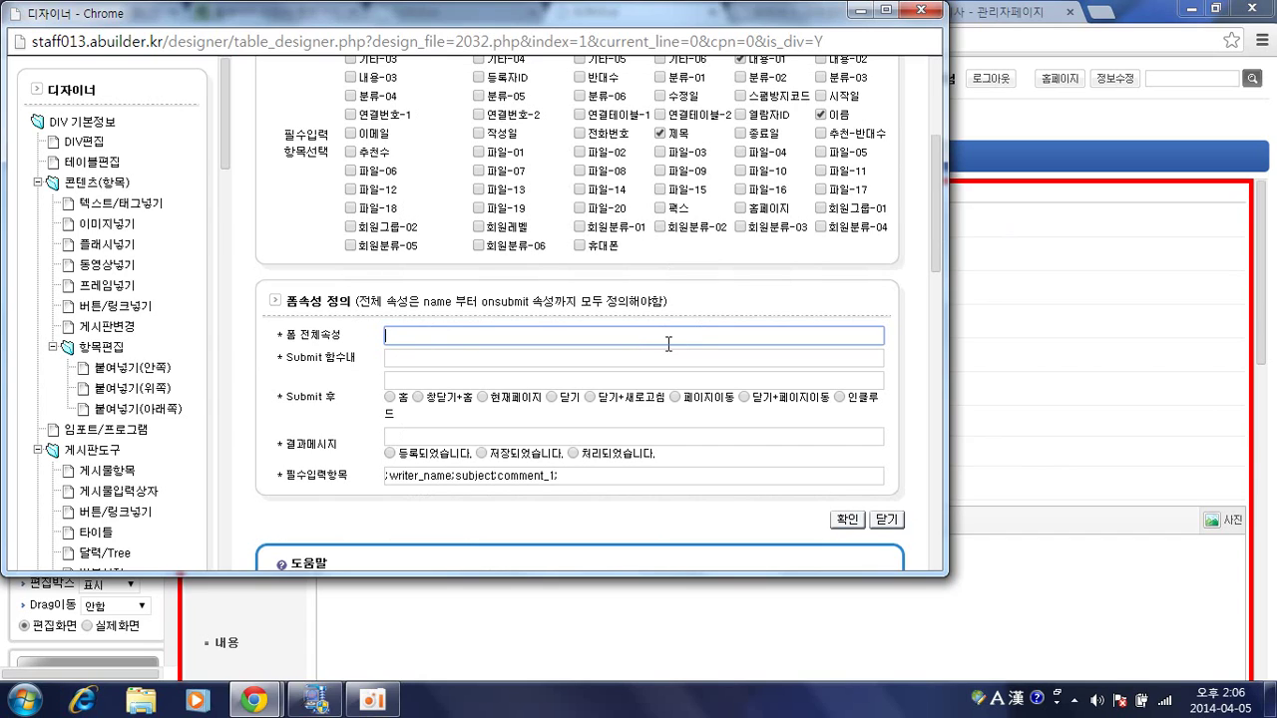
click(676, 361)
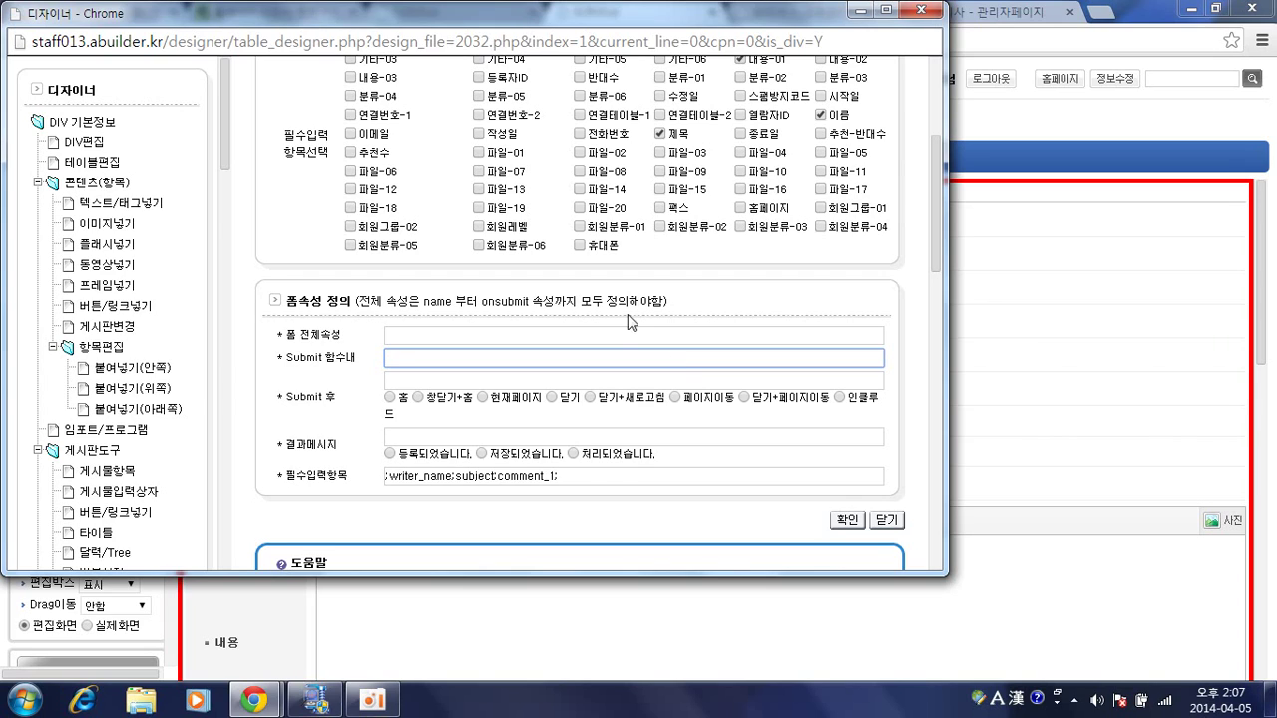
click(543, 377)
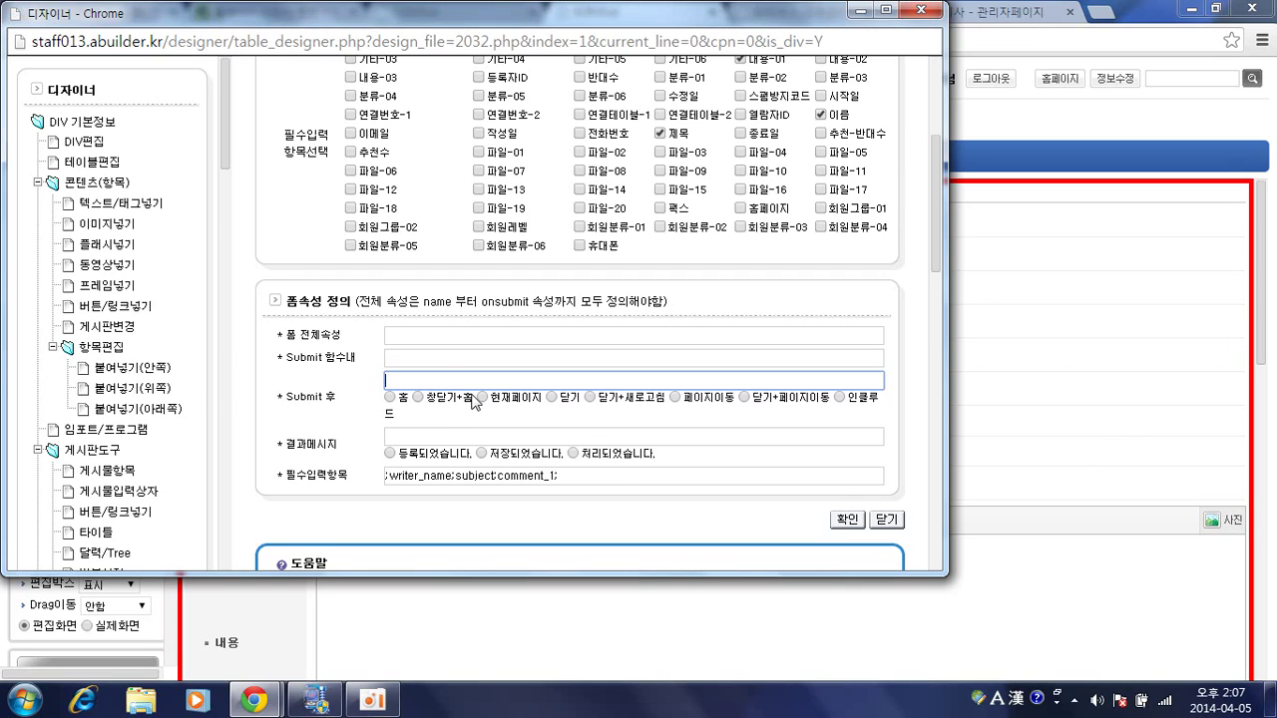
click(390, 397)
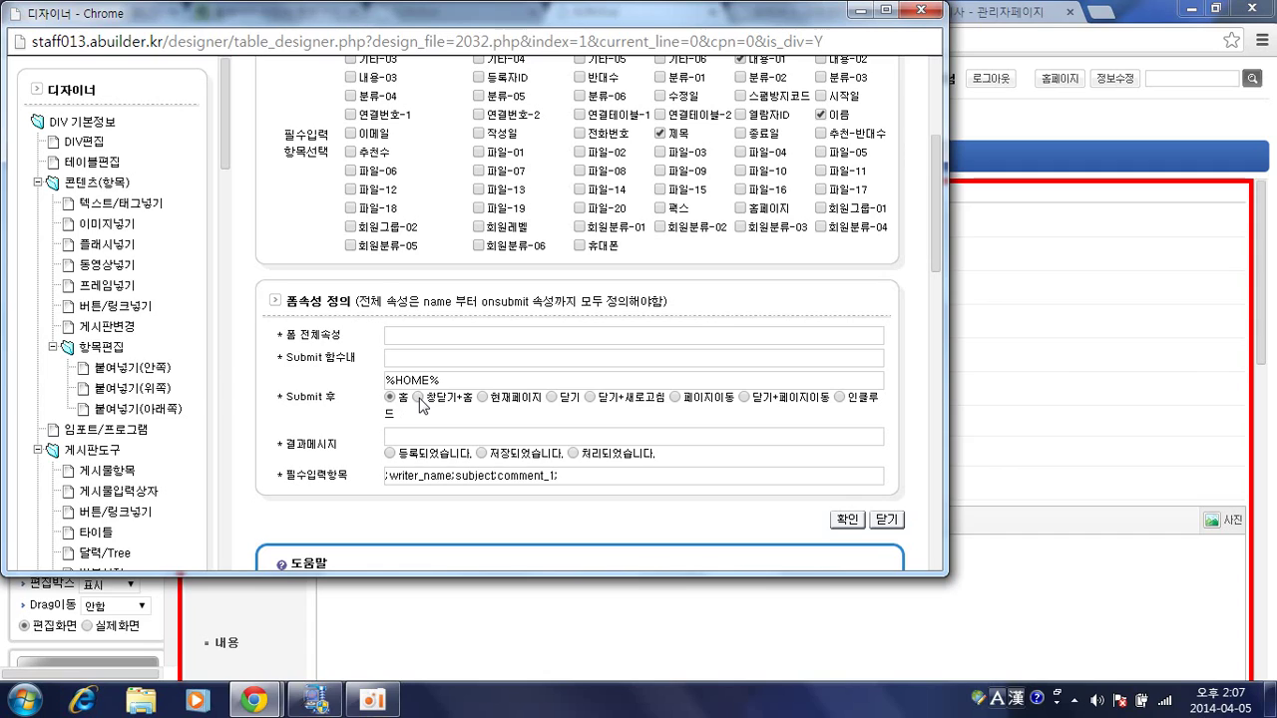
click(419, 398)
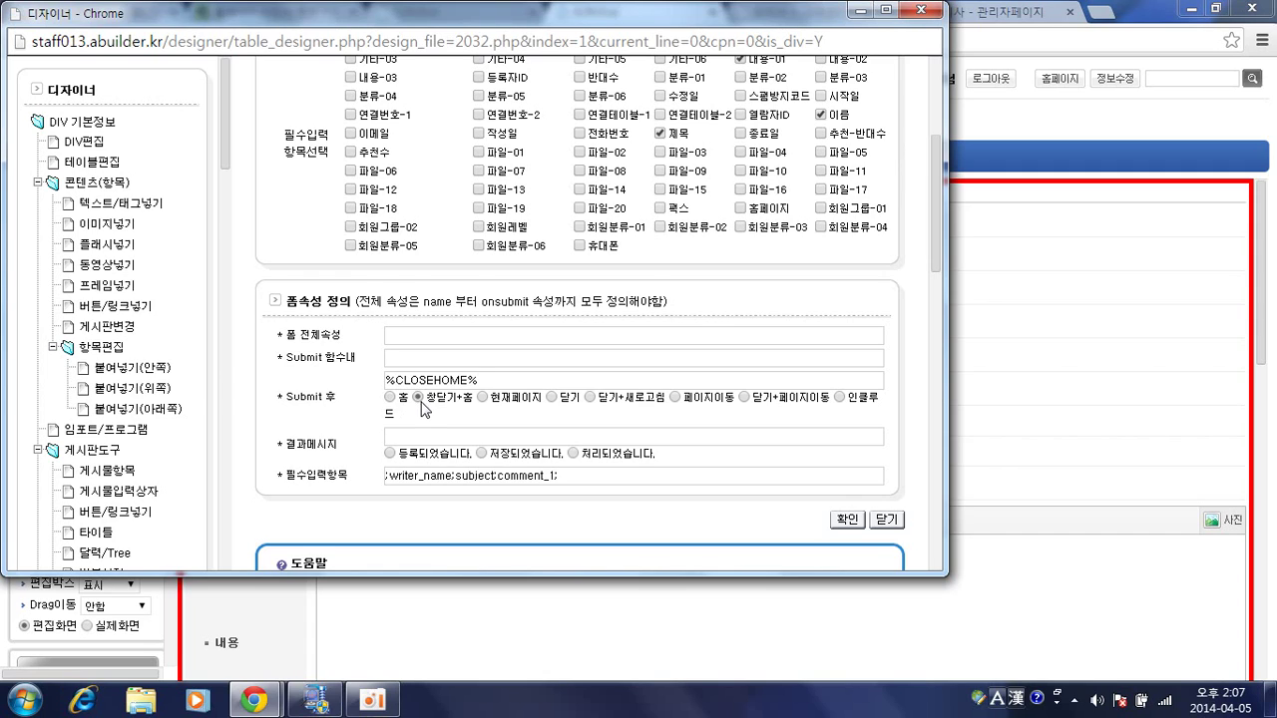
click(482, 397)
click(552, 398)
click(590, 398)
click(675, 398)
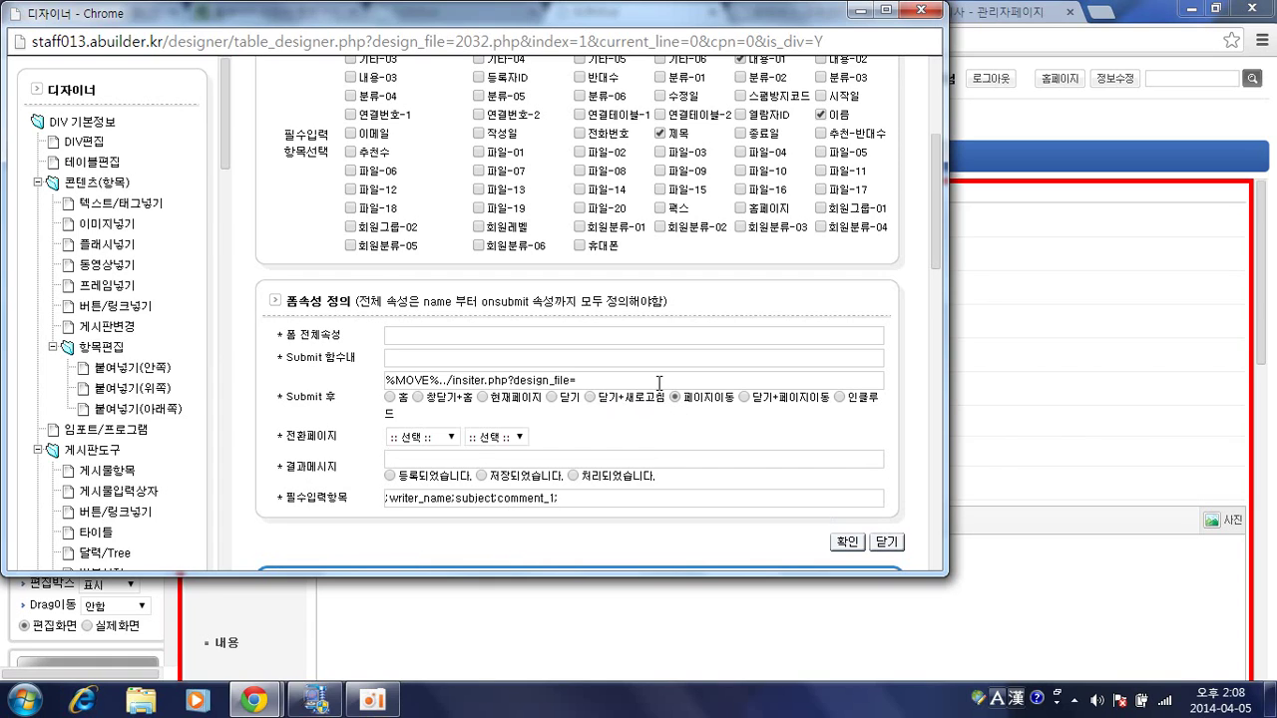
Point the after-submit redirect at 만든페이지 > 웹문서최적화.
click(439, 439)
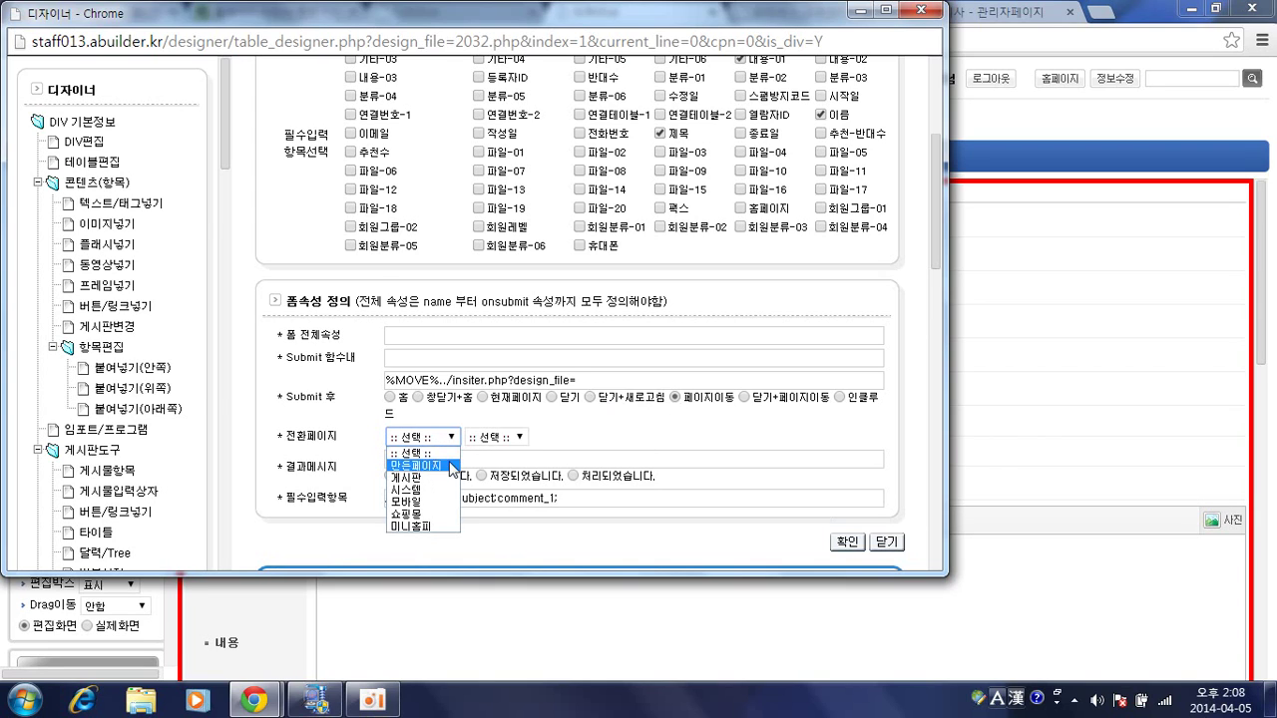
click(415, 464)
click(508, 436)
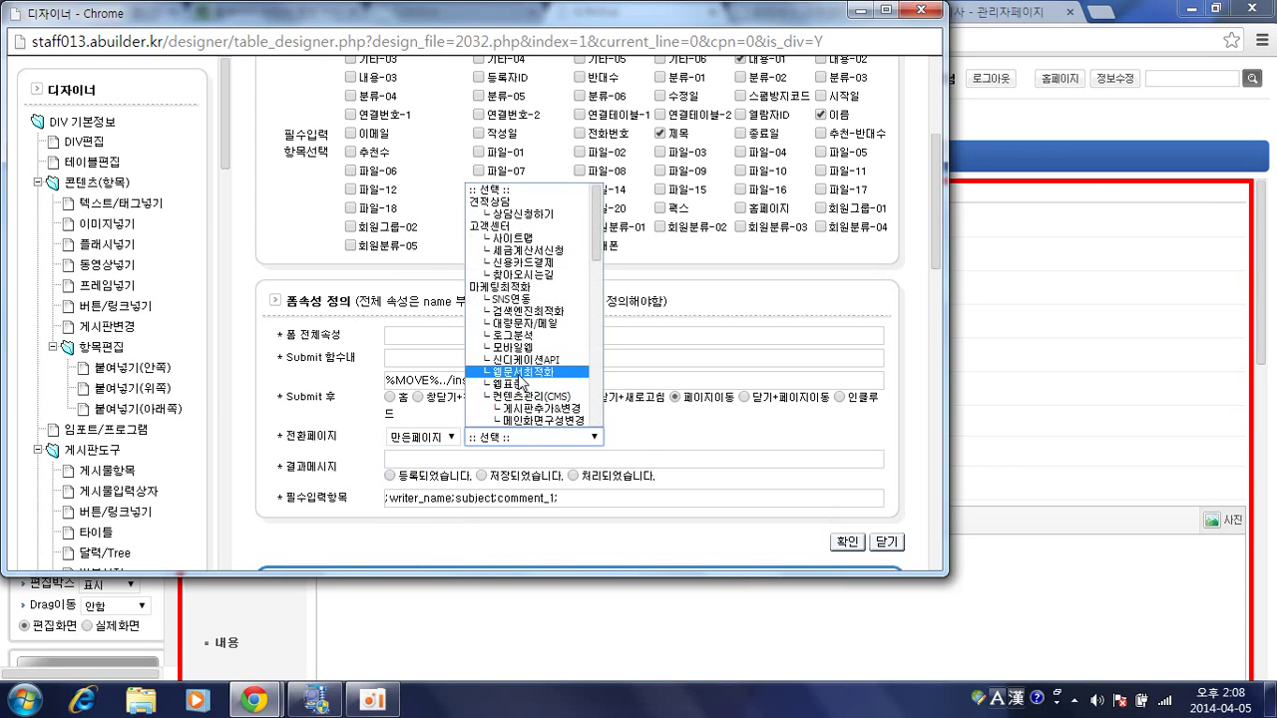
click(523, 379)
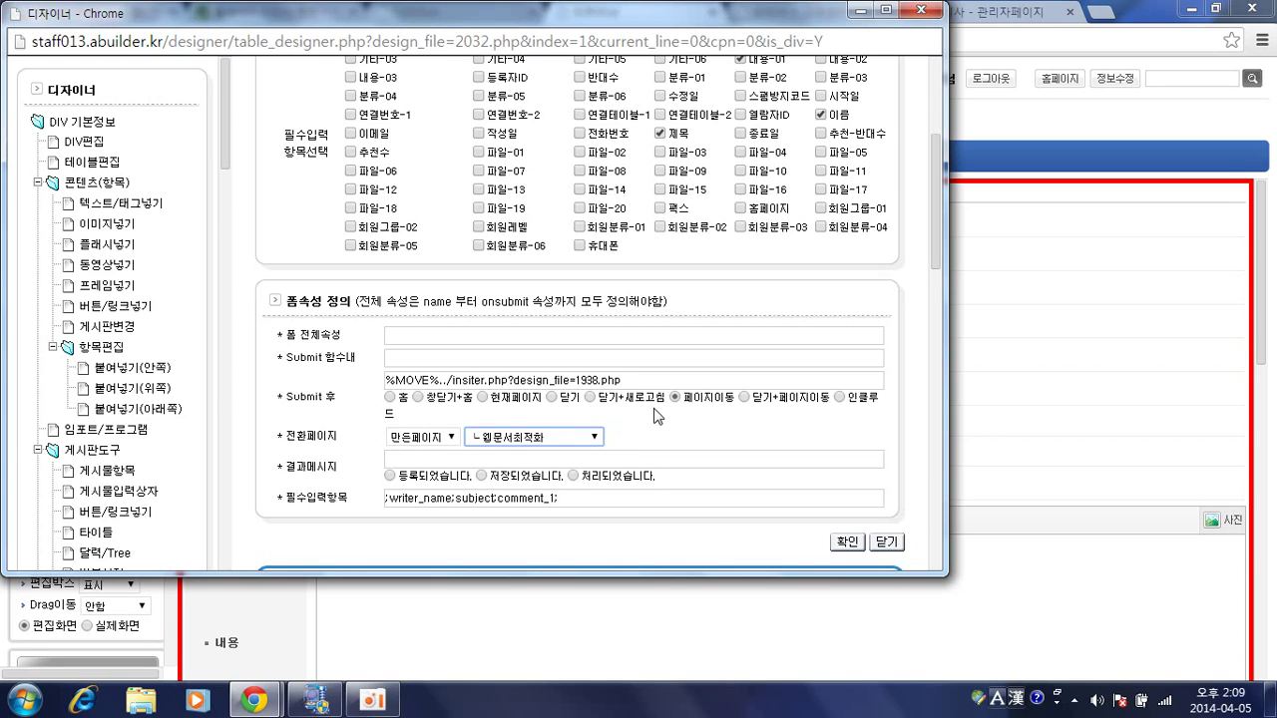
Change the redirect target to 시스템 > 전환페이지 (design_file=switch.php).
click(425, 445)
click(439, 483)
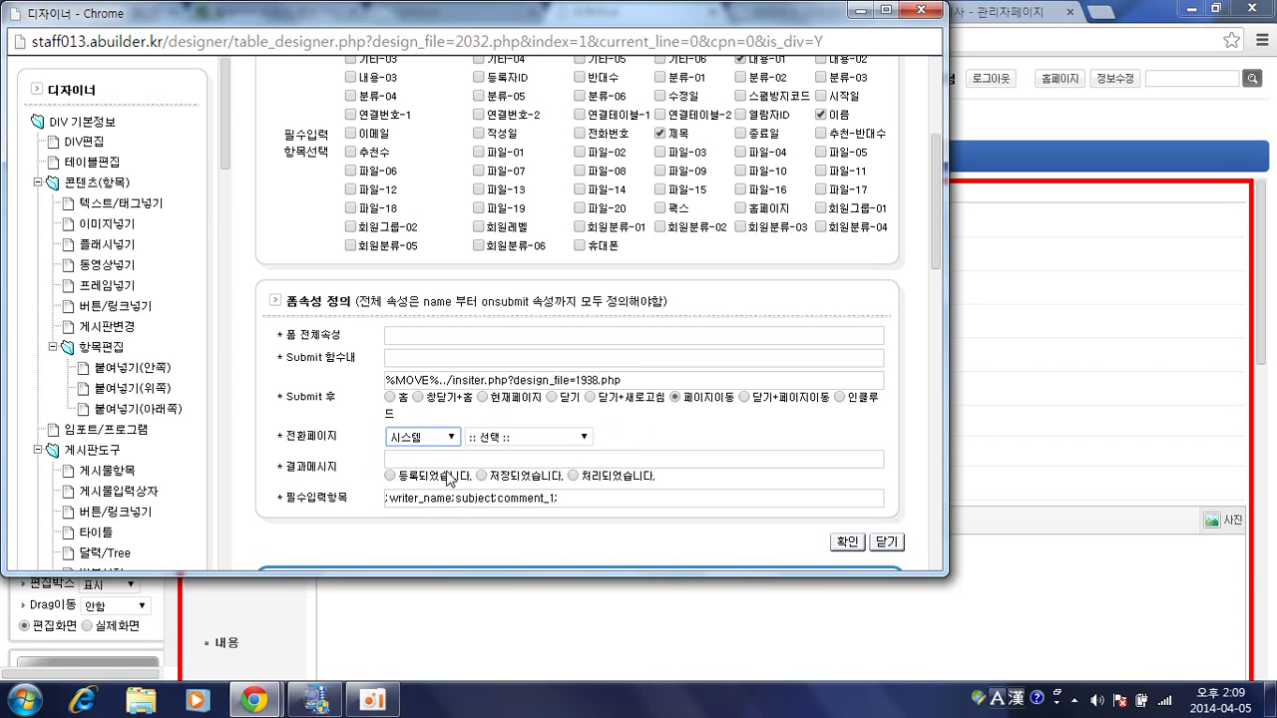
click(499, 441)
scroll(514, 371, down, 6)
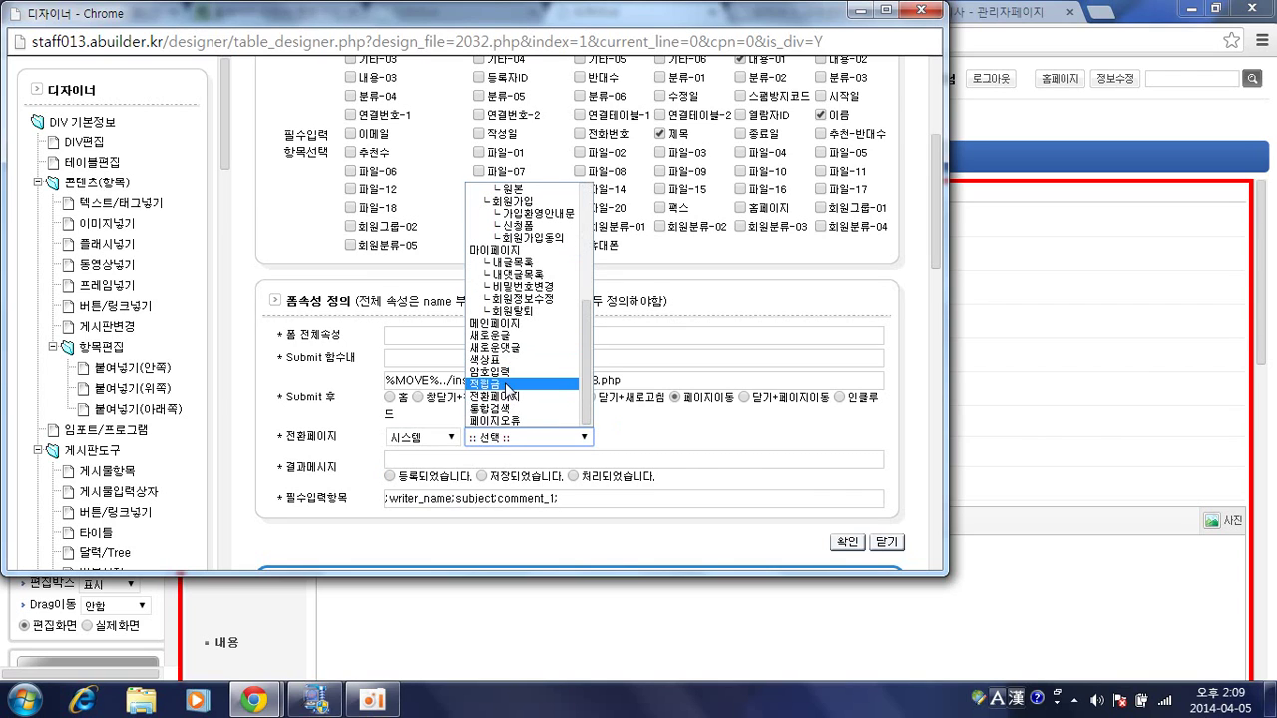
click(511, 384)
click(515, 441)
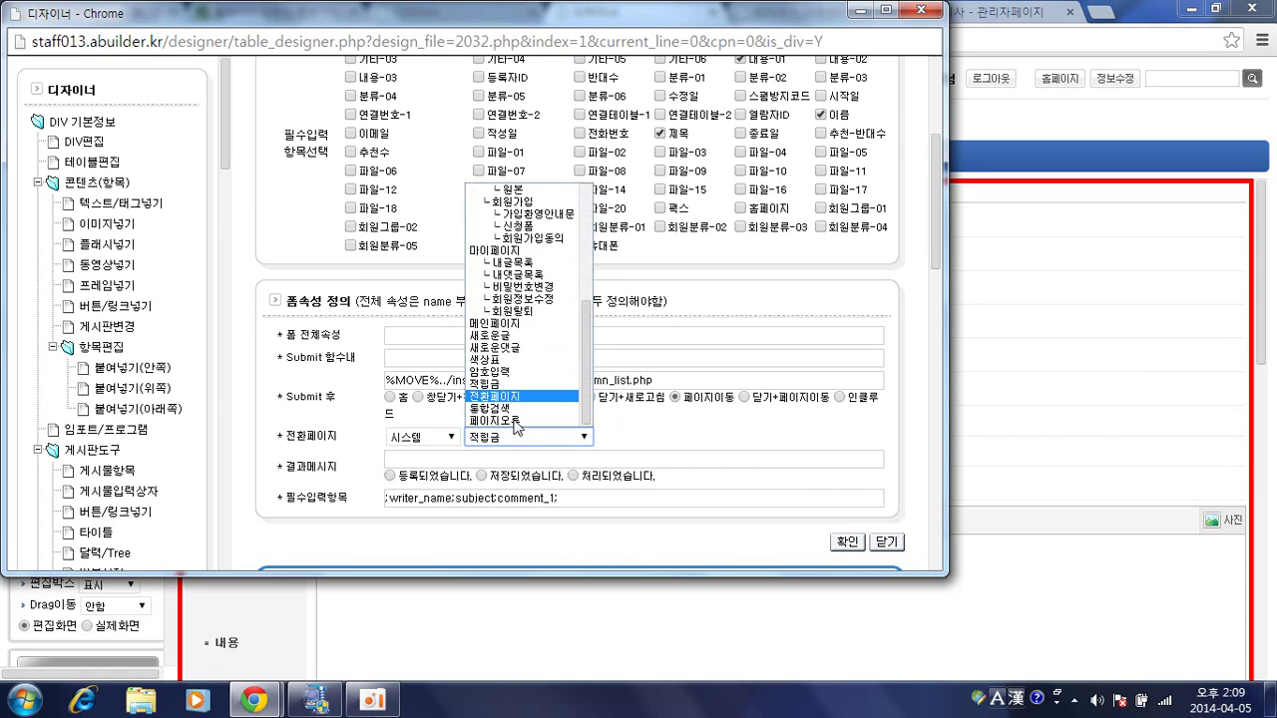
click(517, 424)
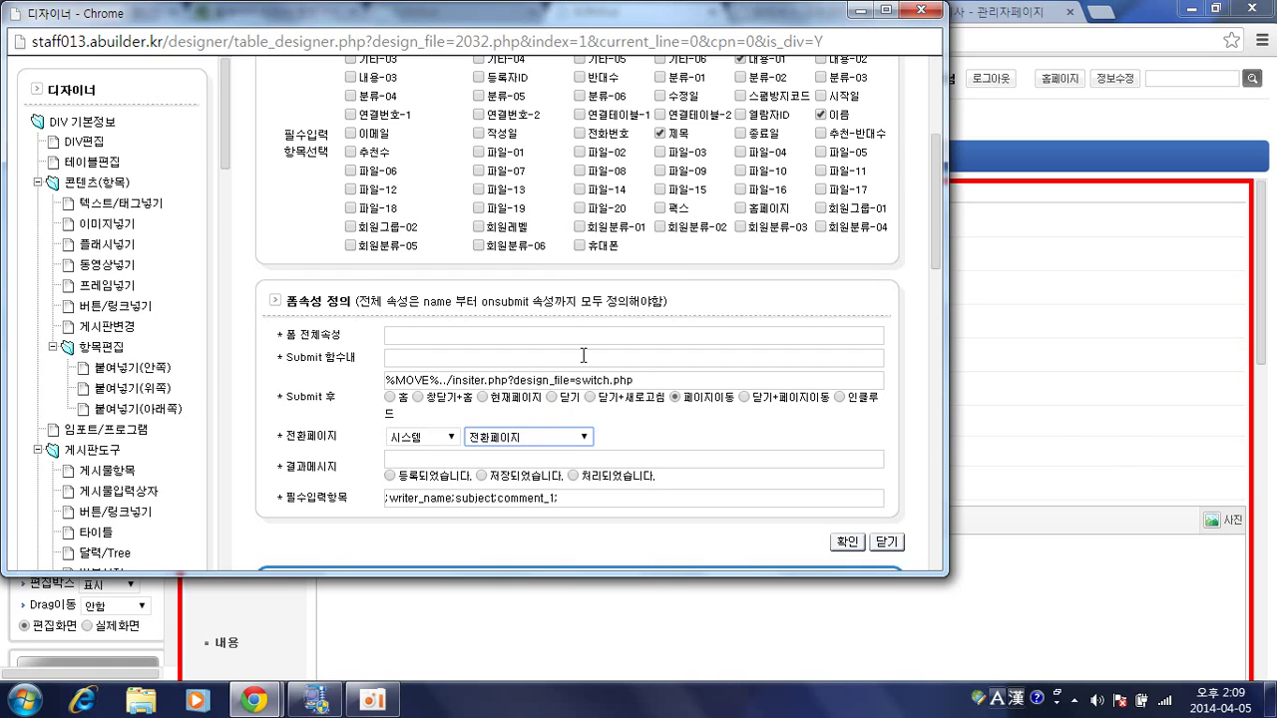
click(444, 462)
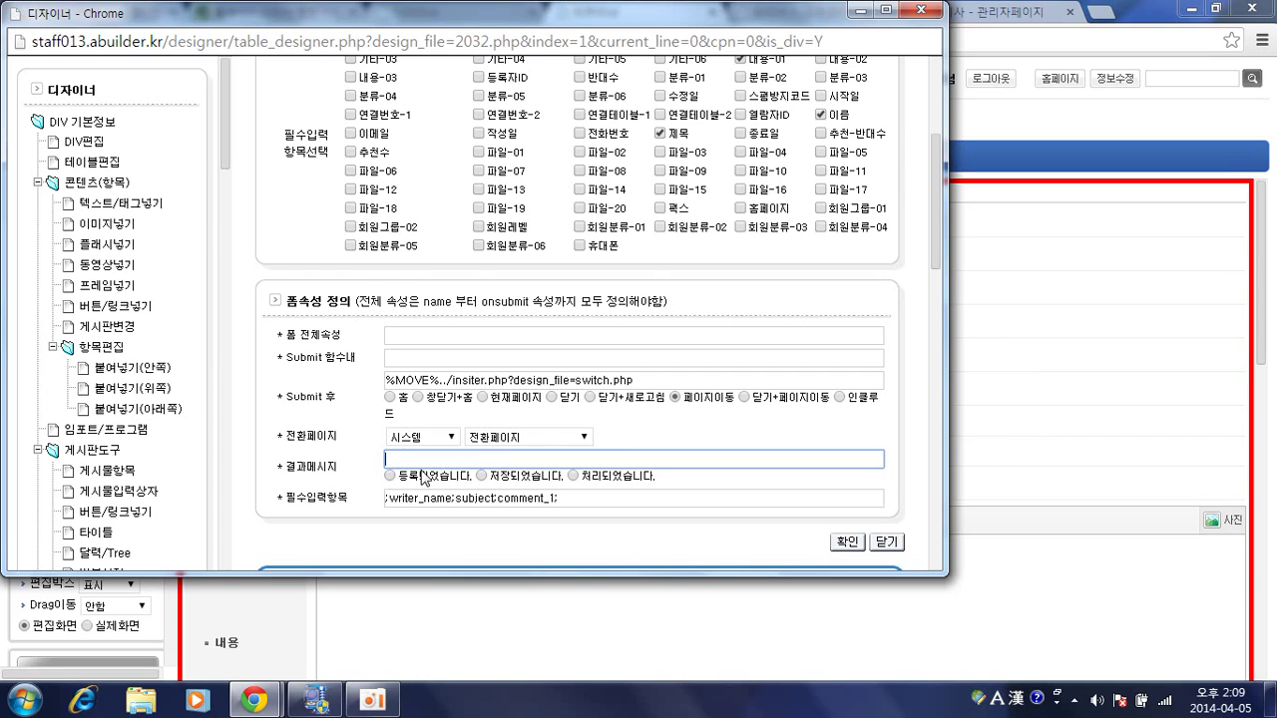
Set the result message to 등록되었습니다., review the settings, and close the designer window.
click(390, 476)
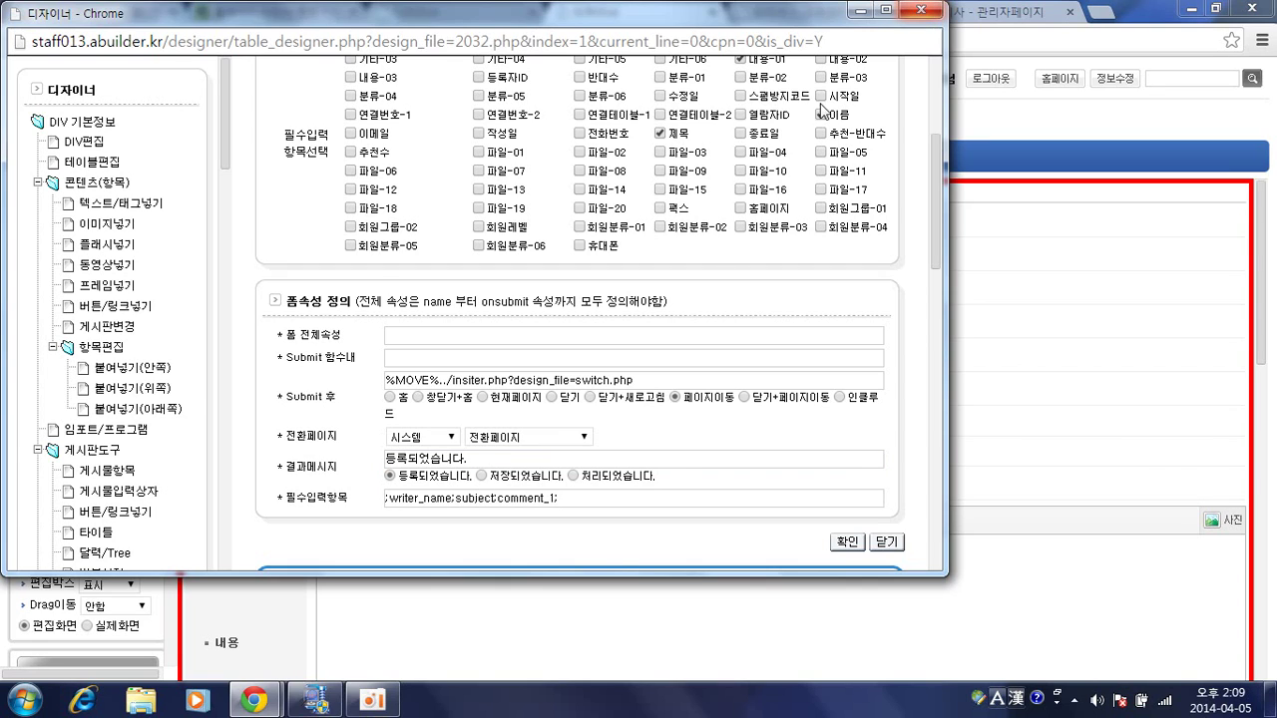
scroll(698, 250, up, 3)
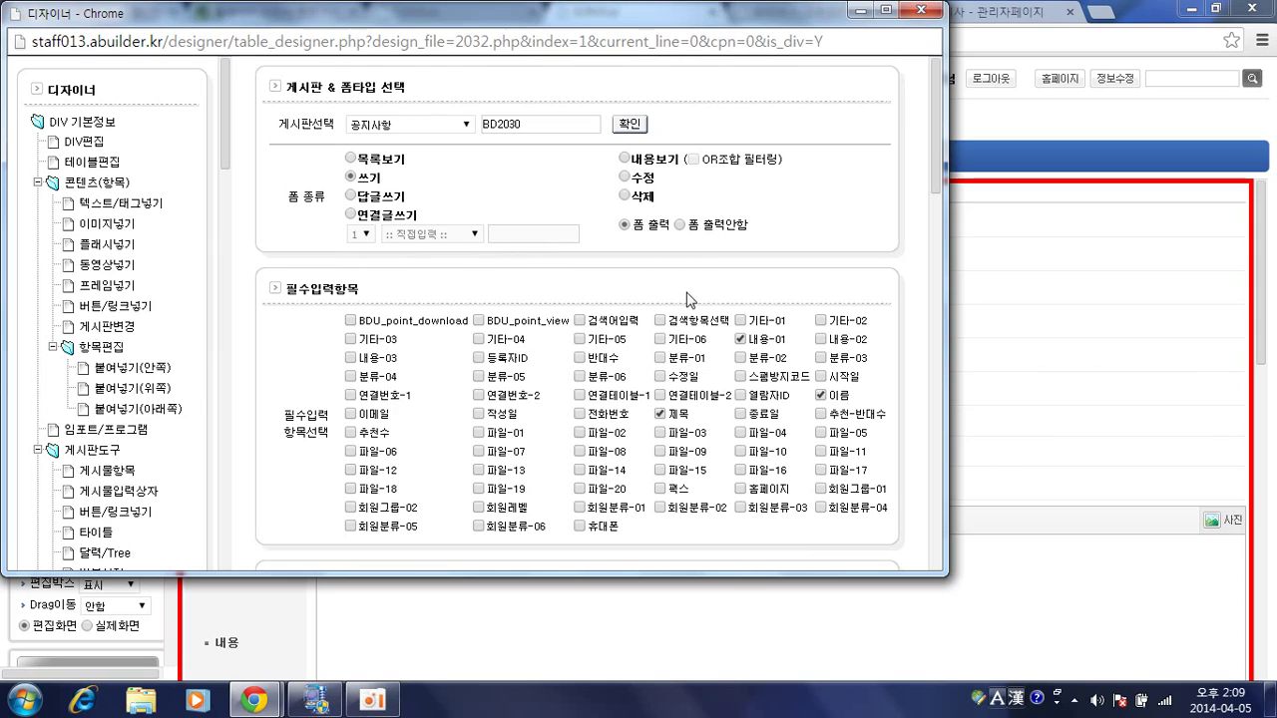
scroll(479, 349, down, 3)
scroll(479, 350, down, 3)
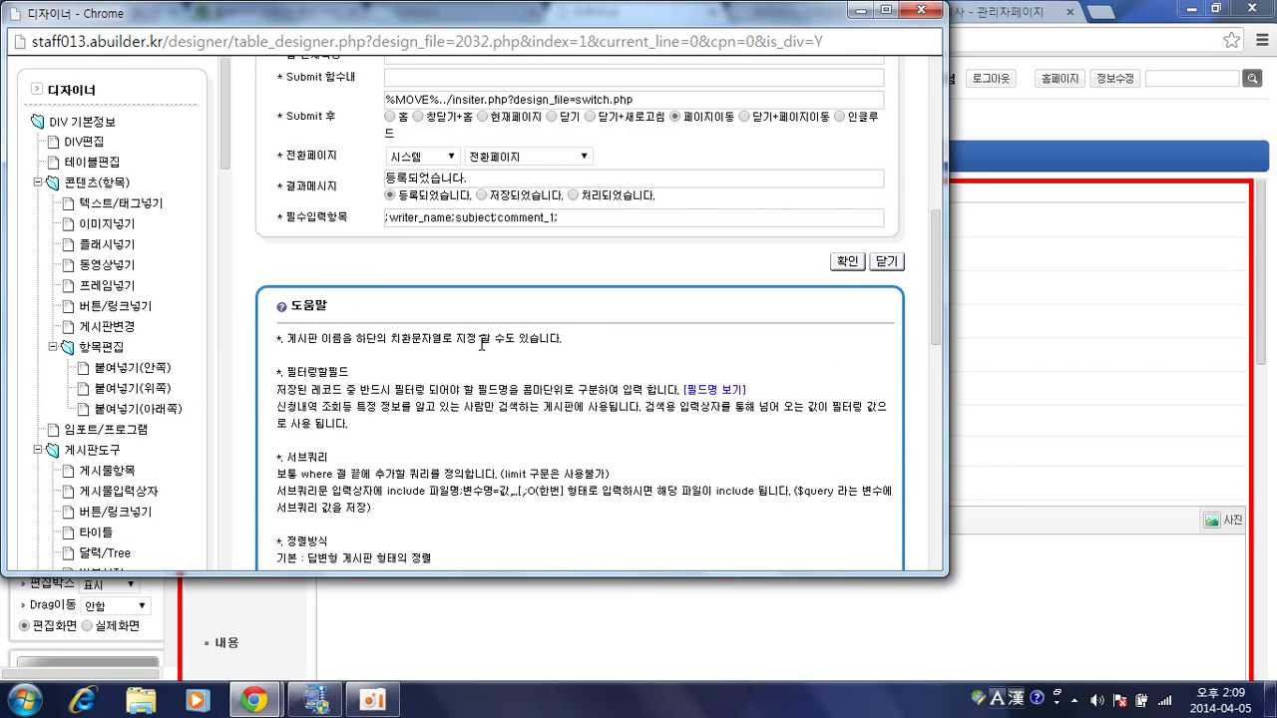
scroll(484, 344, up, 6)
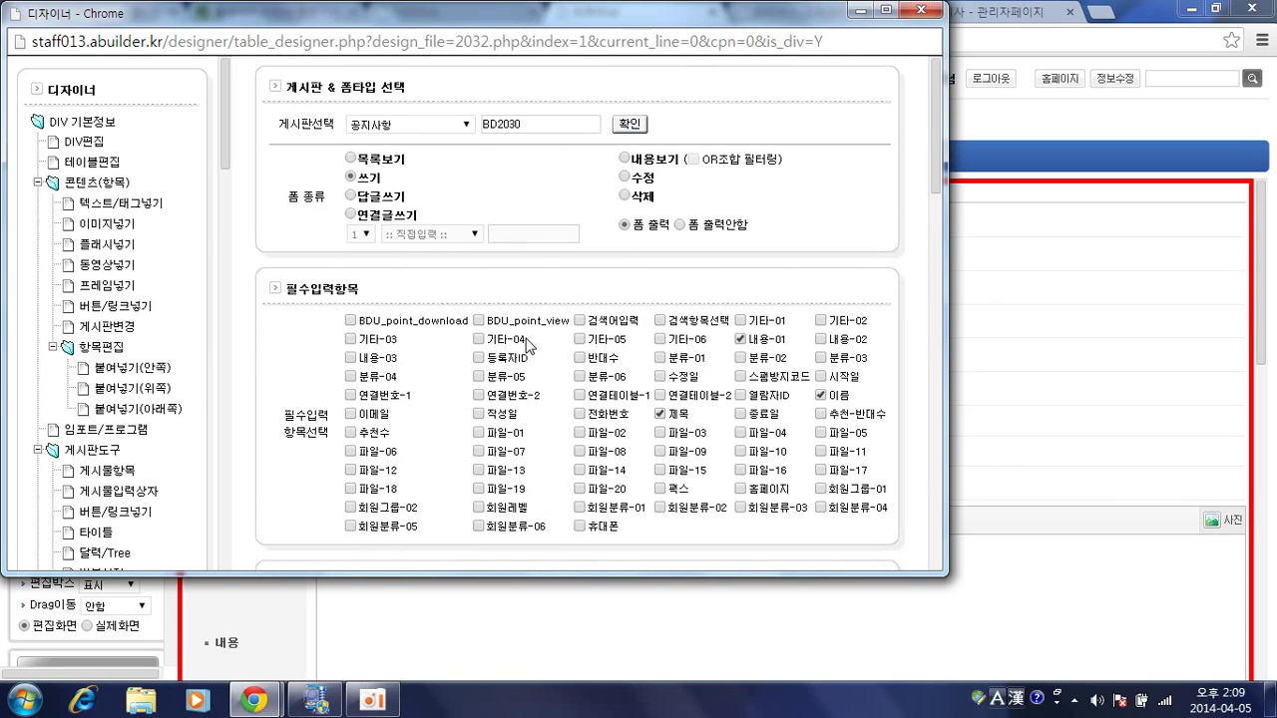
scroll(527, 346, down, 2)
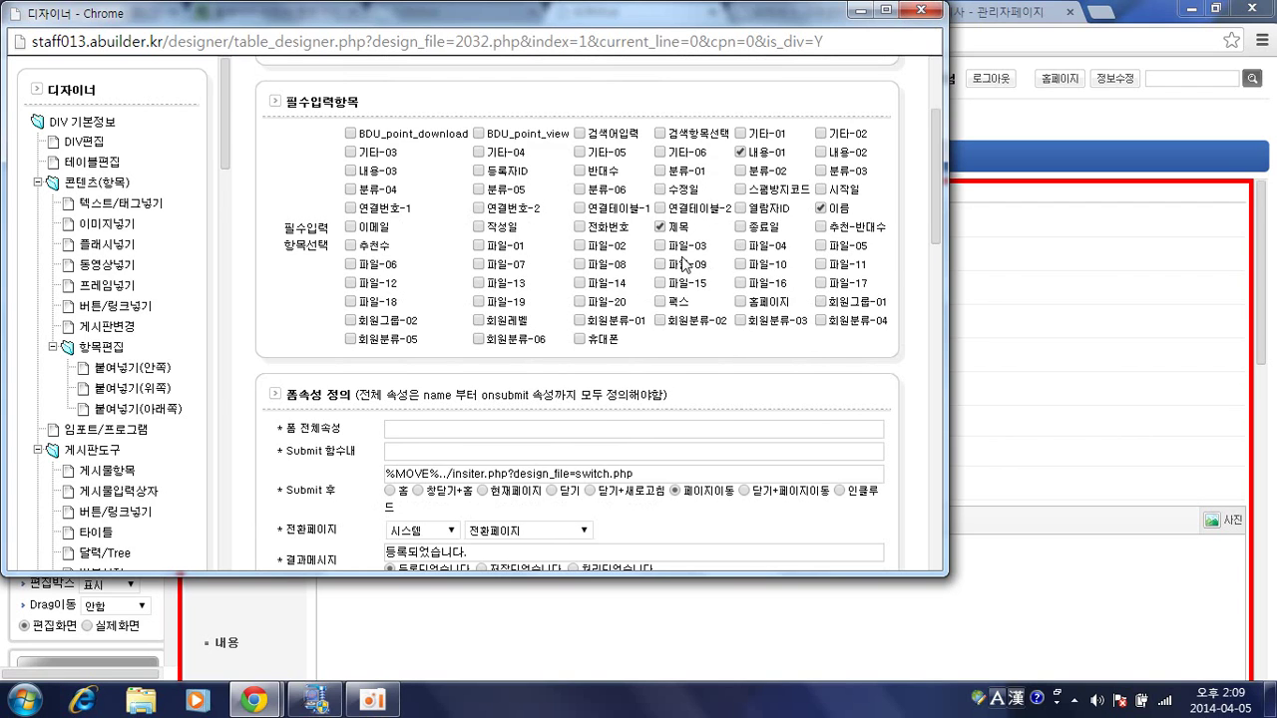
scroll(683, 264, up, 2)
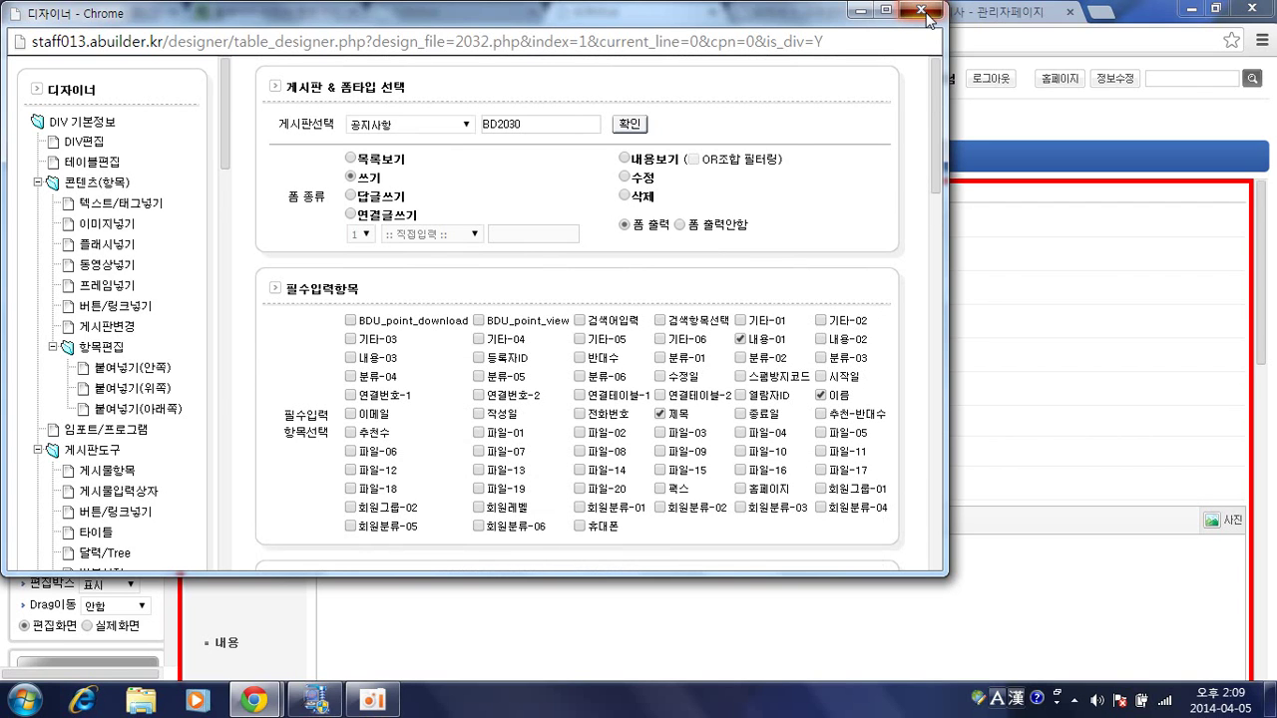
click(926, 12)
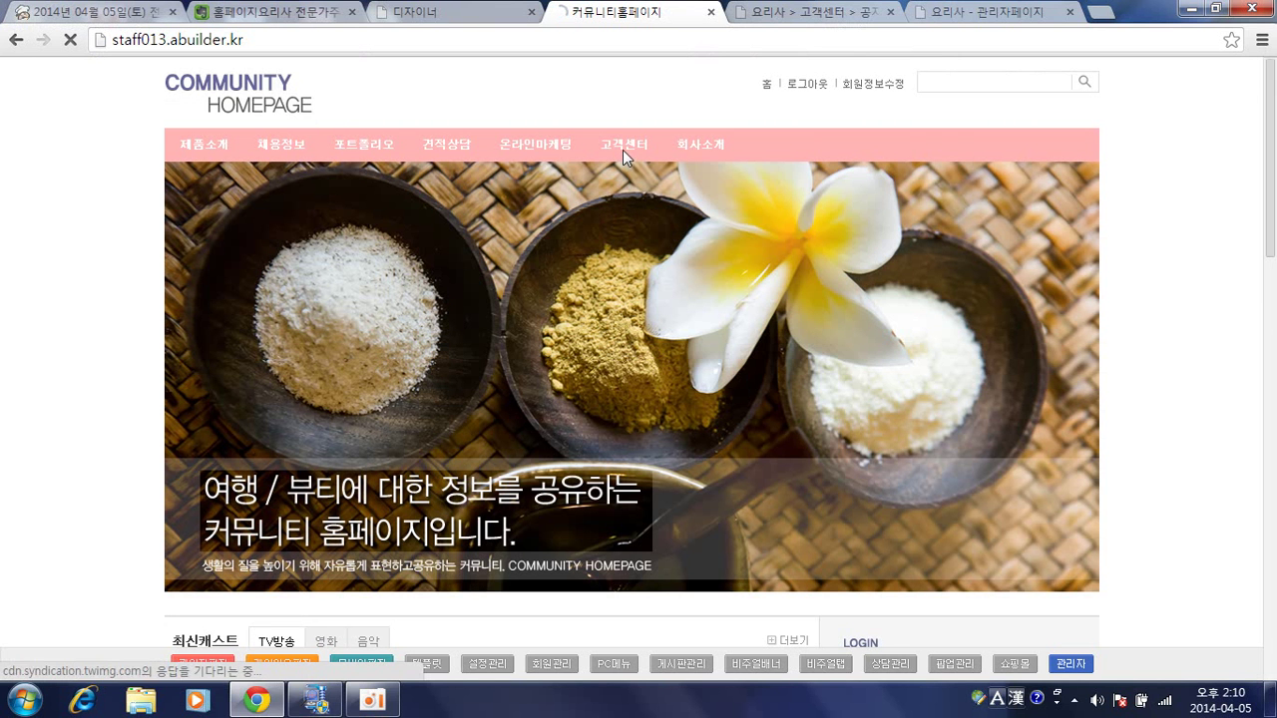
Go to the 고객센터 > 공지사항 page and open its page designer (2030.php).
click(622, 150)
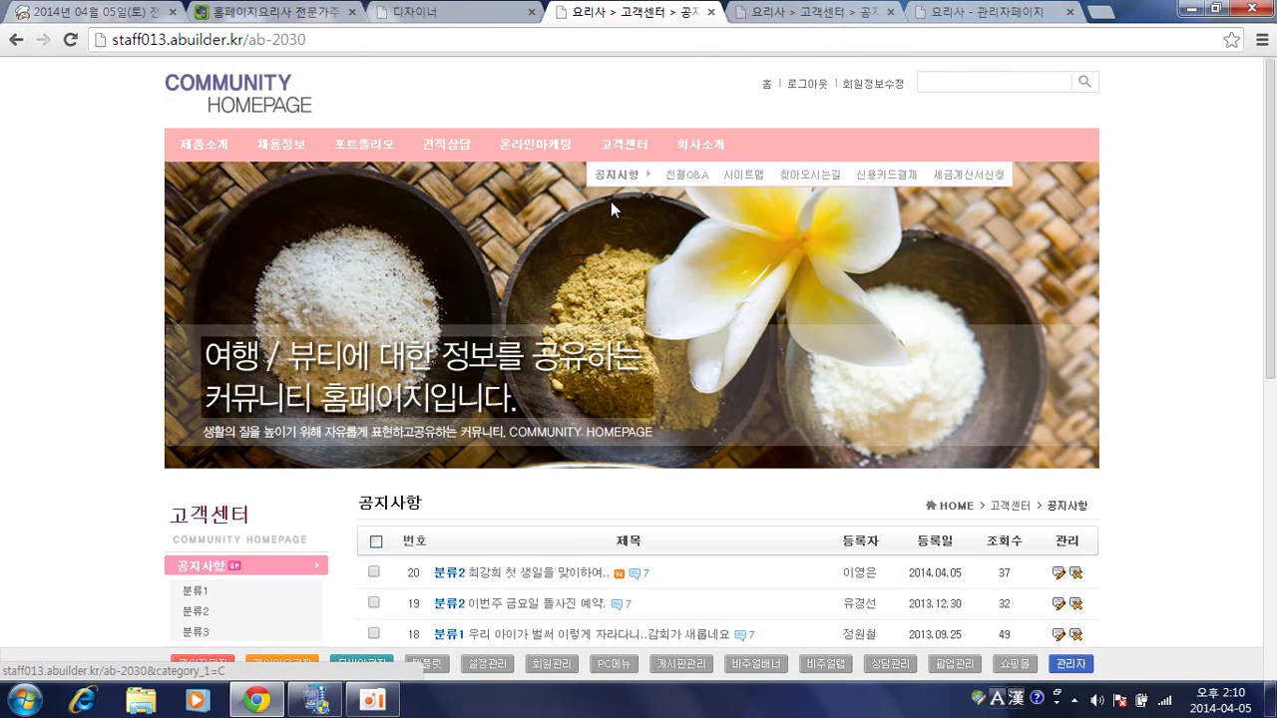
scroll(584, 352, down, 3)
click(214, 663)
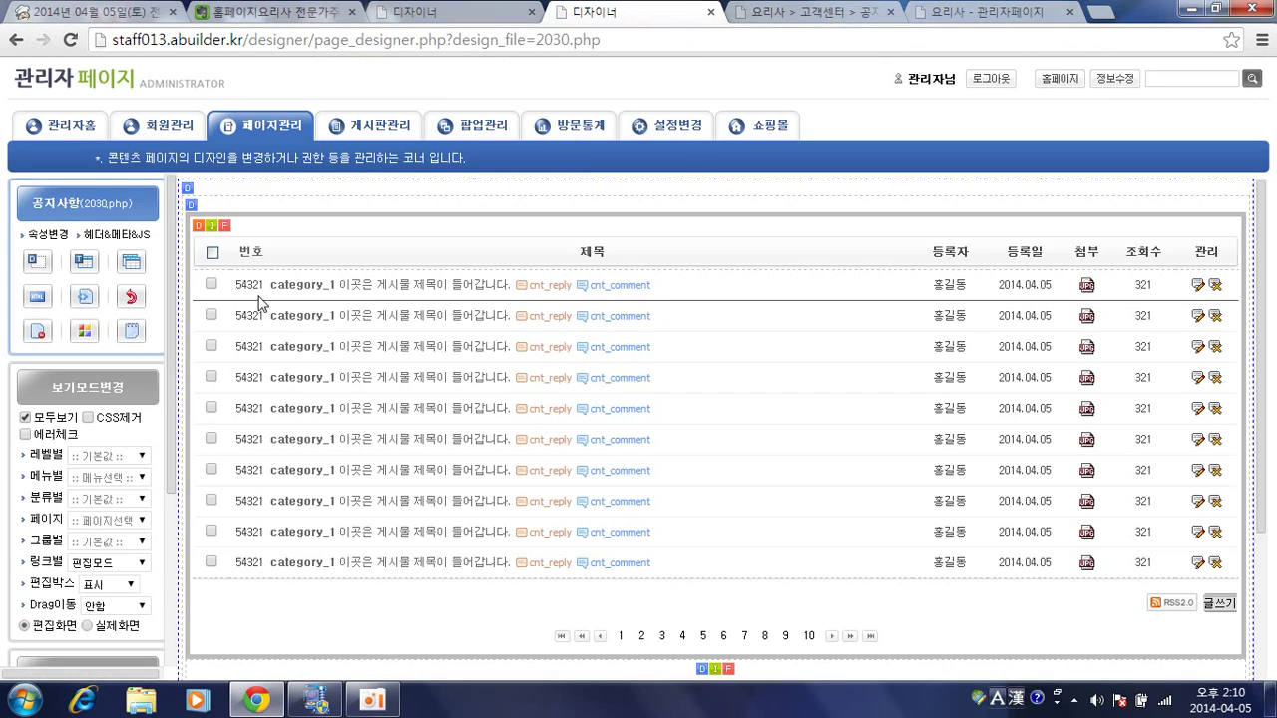
Open the 공지사항 content box's basic settings and scroll down to 목록기능설정.
click(191, 193)
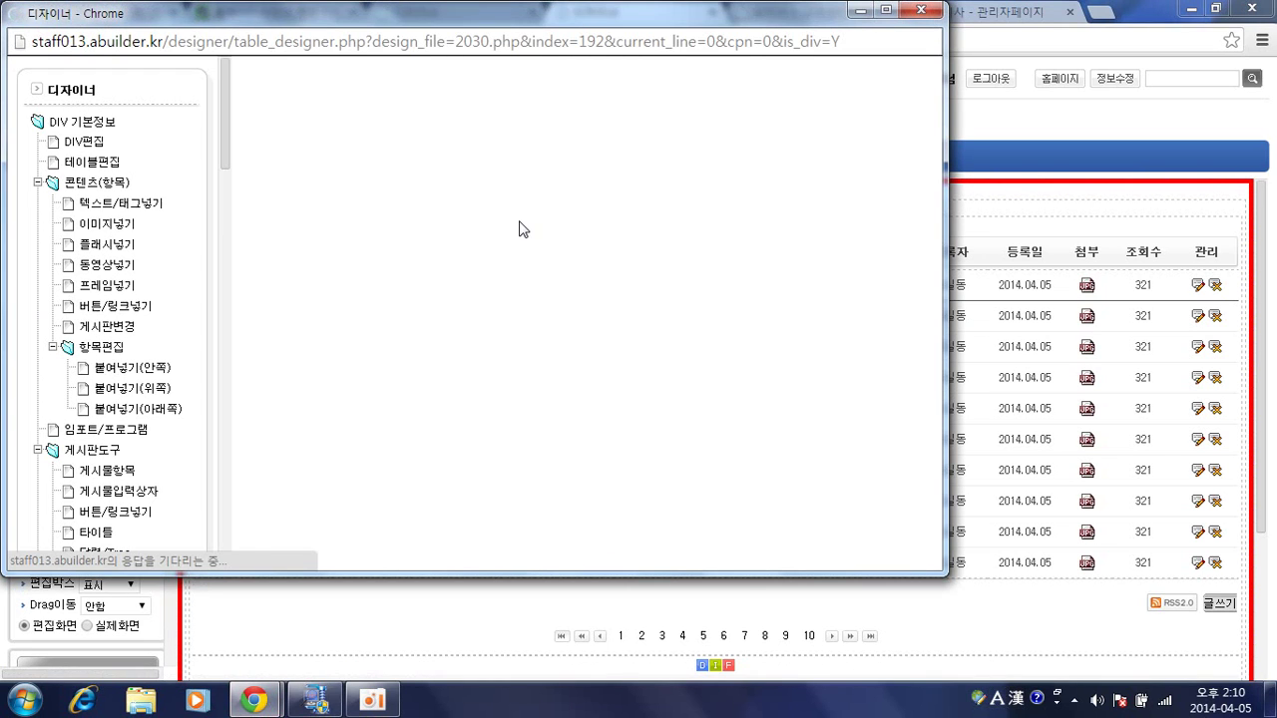
scroll(683, 281, down, 1)
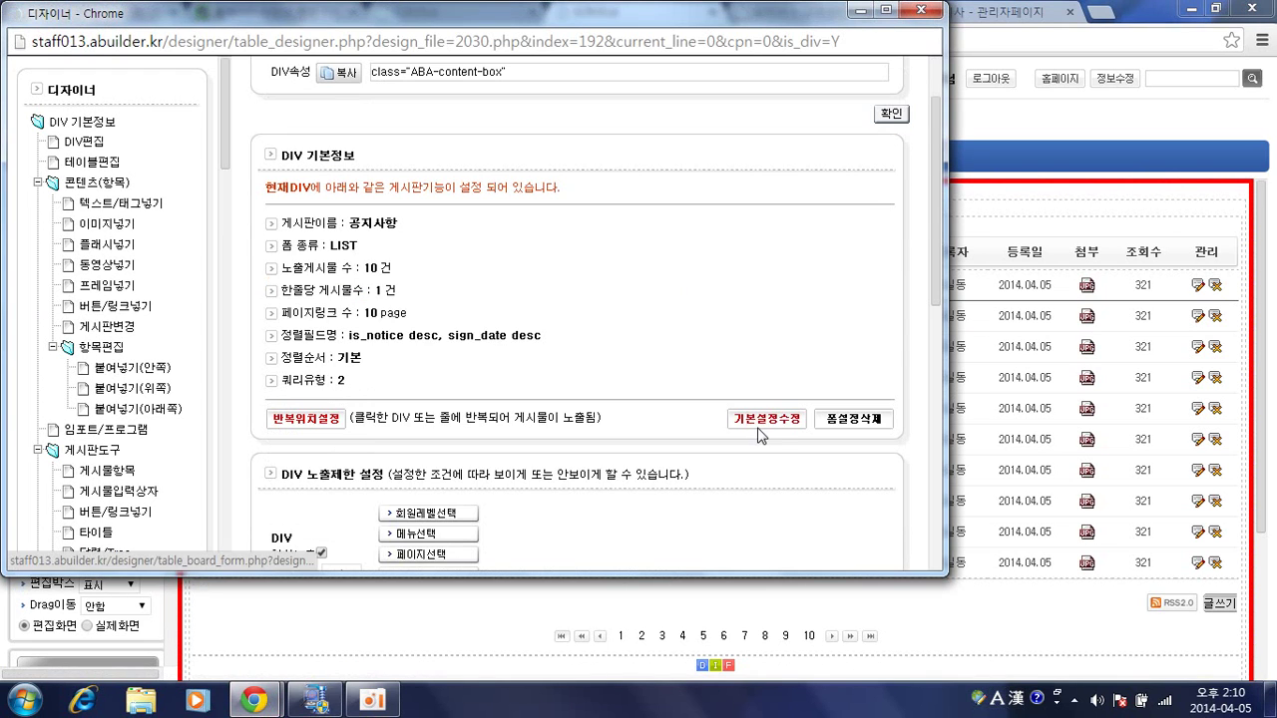
click(757, 411)
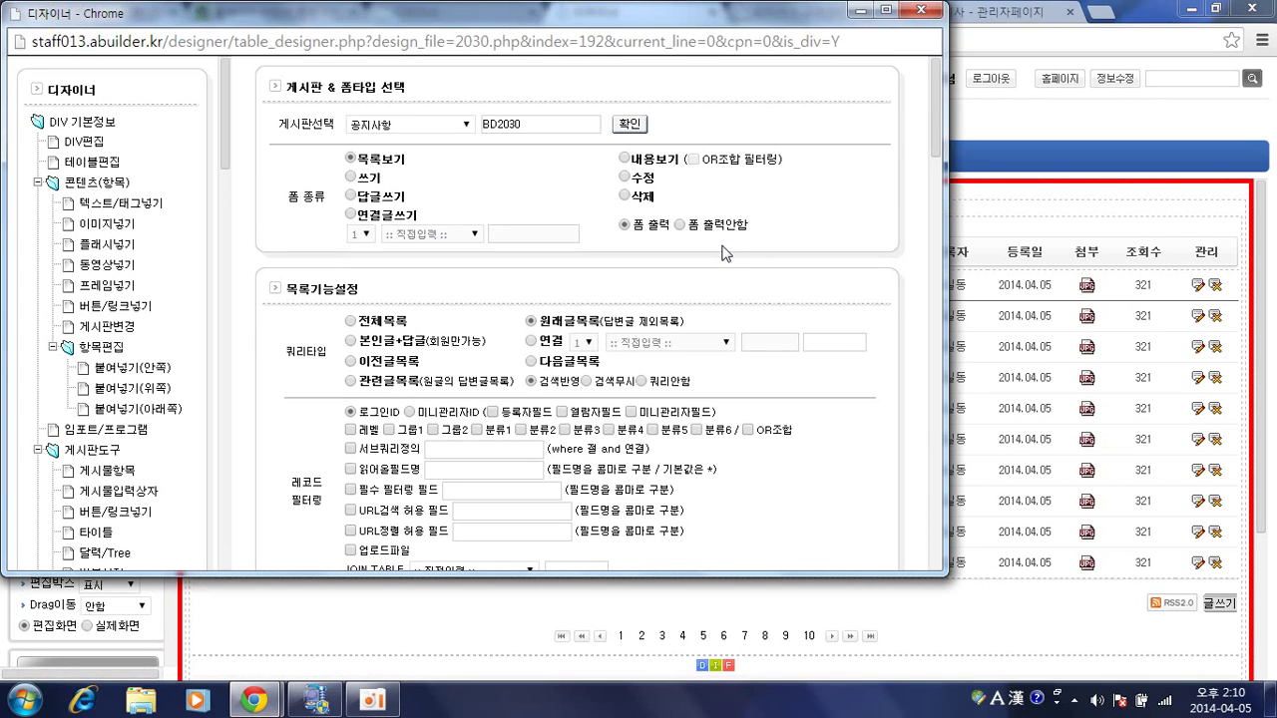
scroll(715, 224, down, 2)
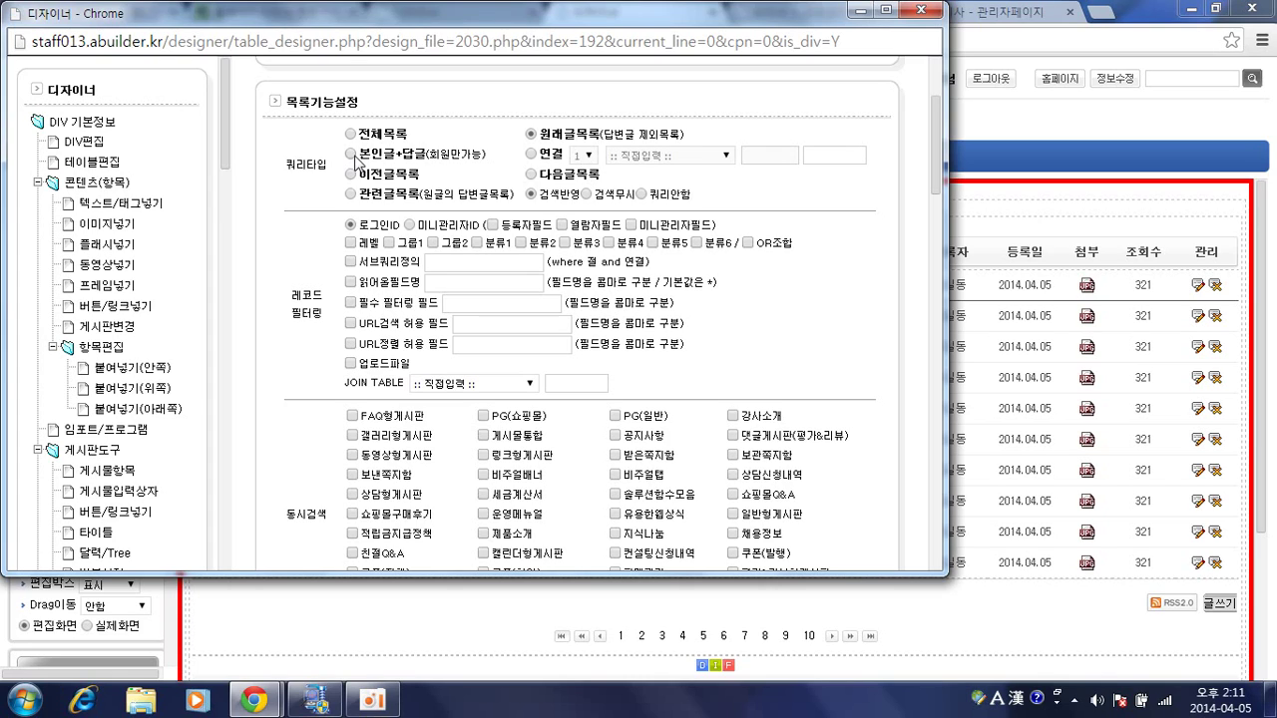
Set the notice list's query type to 본인글+답글 (own posts plus replies).
click(351, 154)
Open the 공지사항 board list on the live site.
click(999, 187)
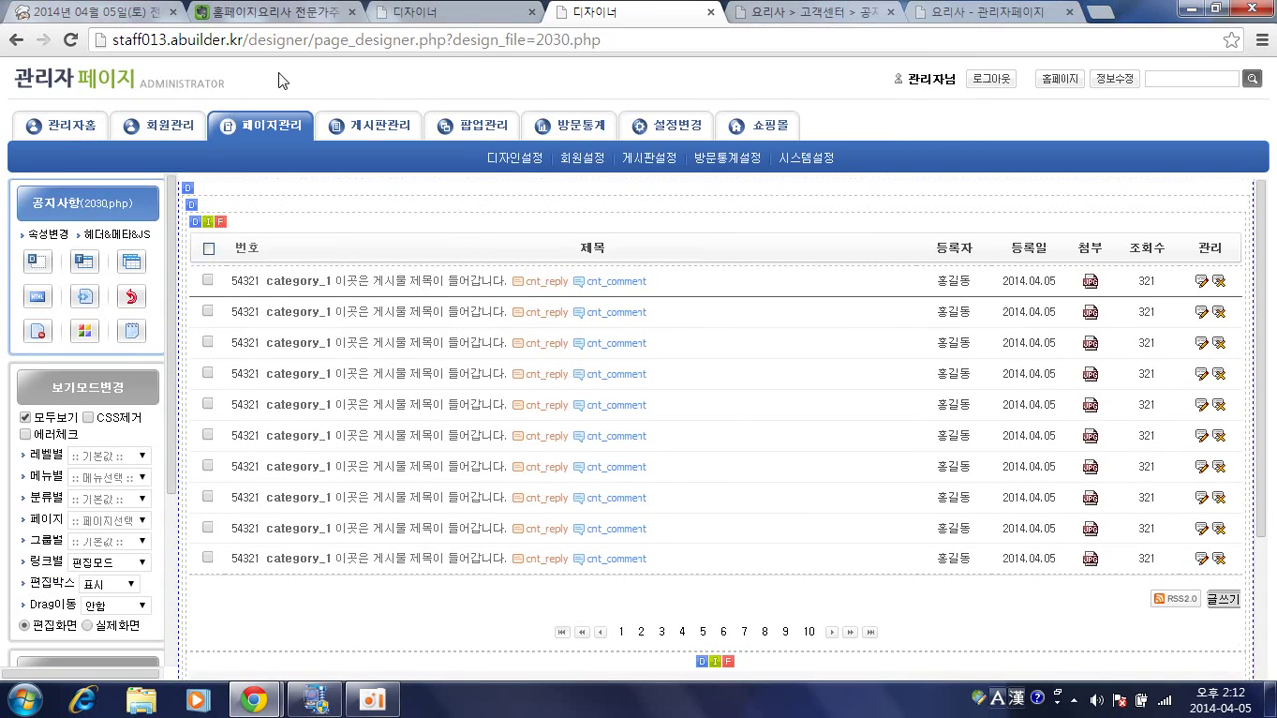
click(764, 14)
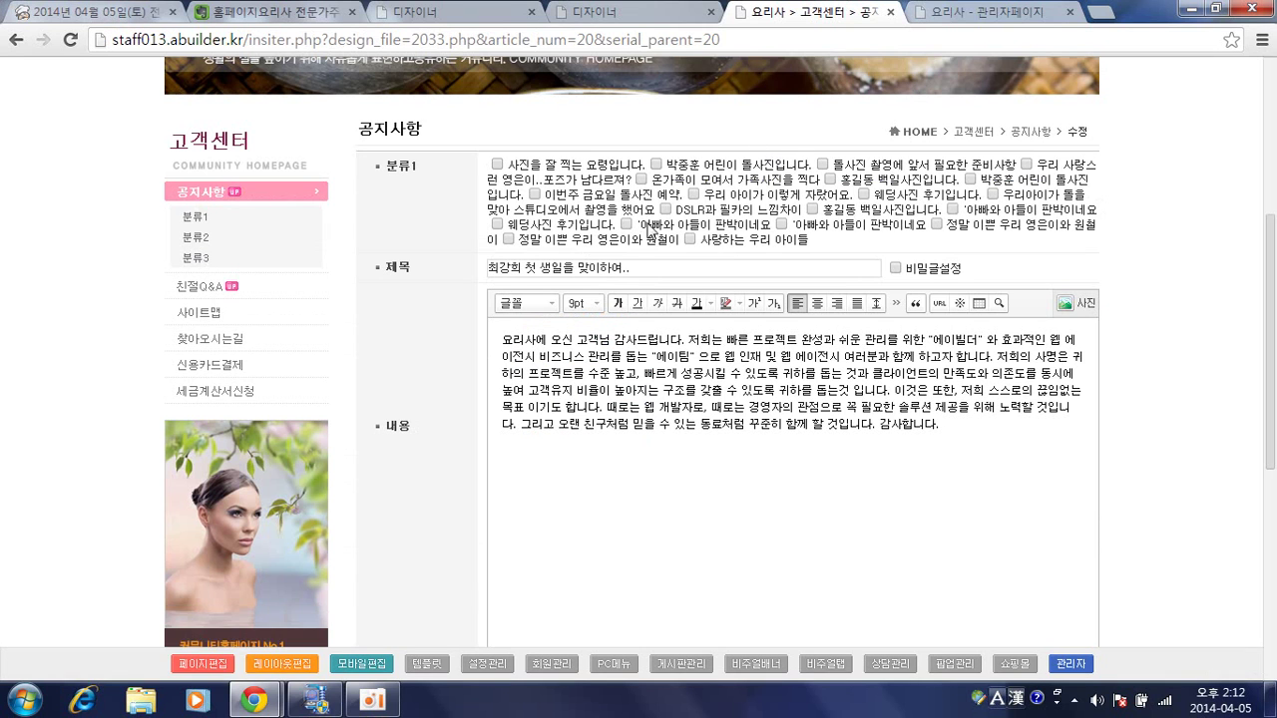
scroll(438, 284, up, 4)
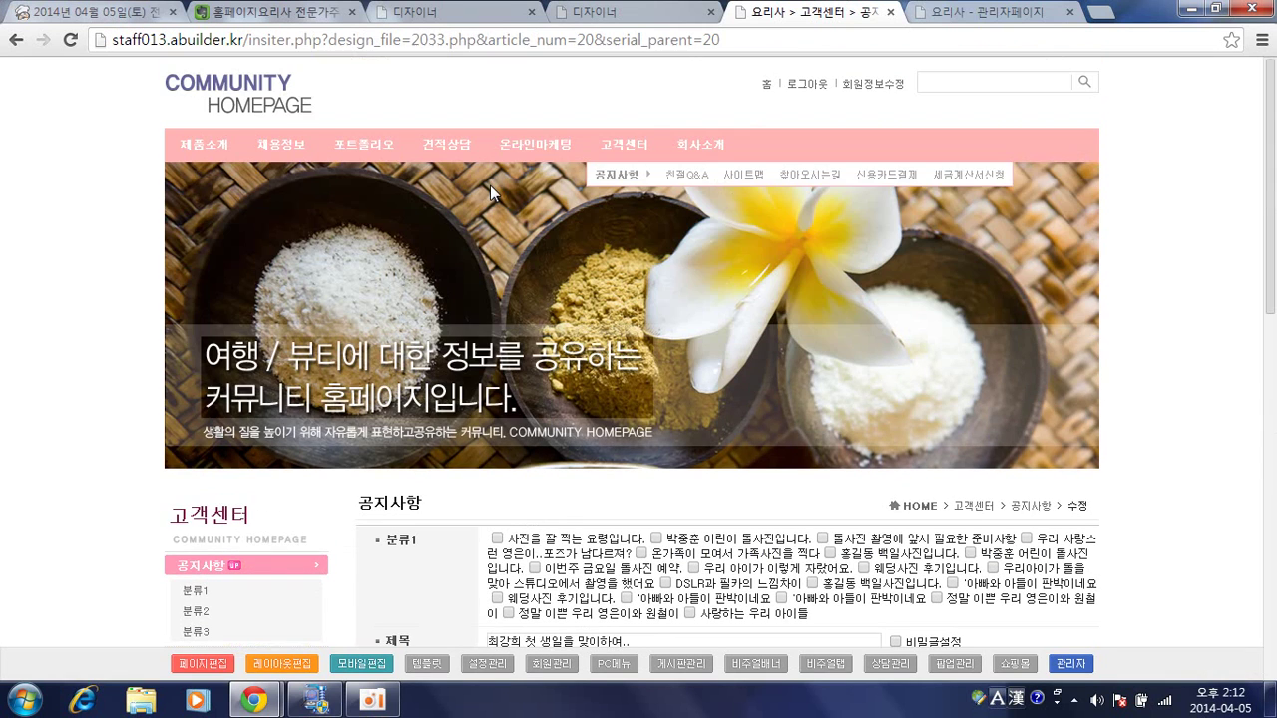
click(625, 230)
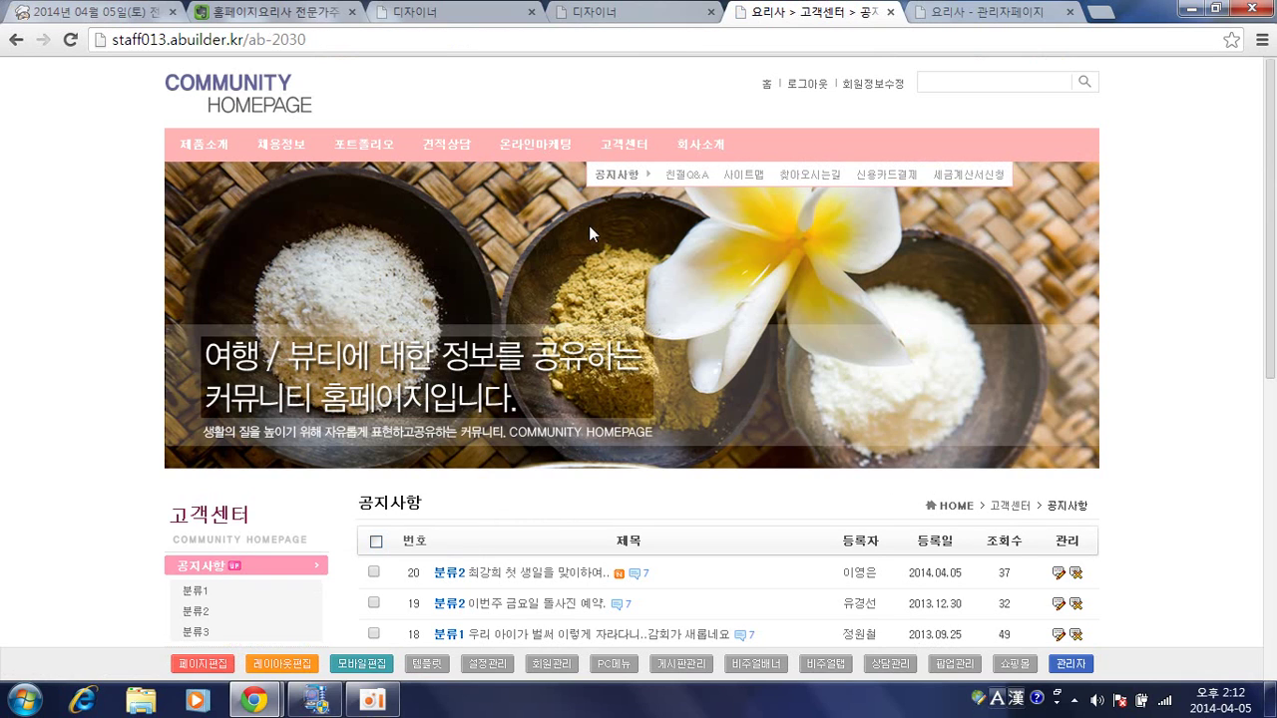
scroll(586, 245, down, 4)
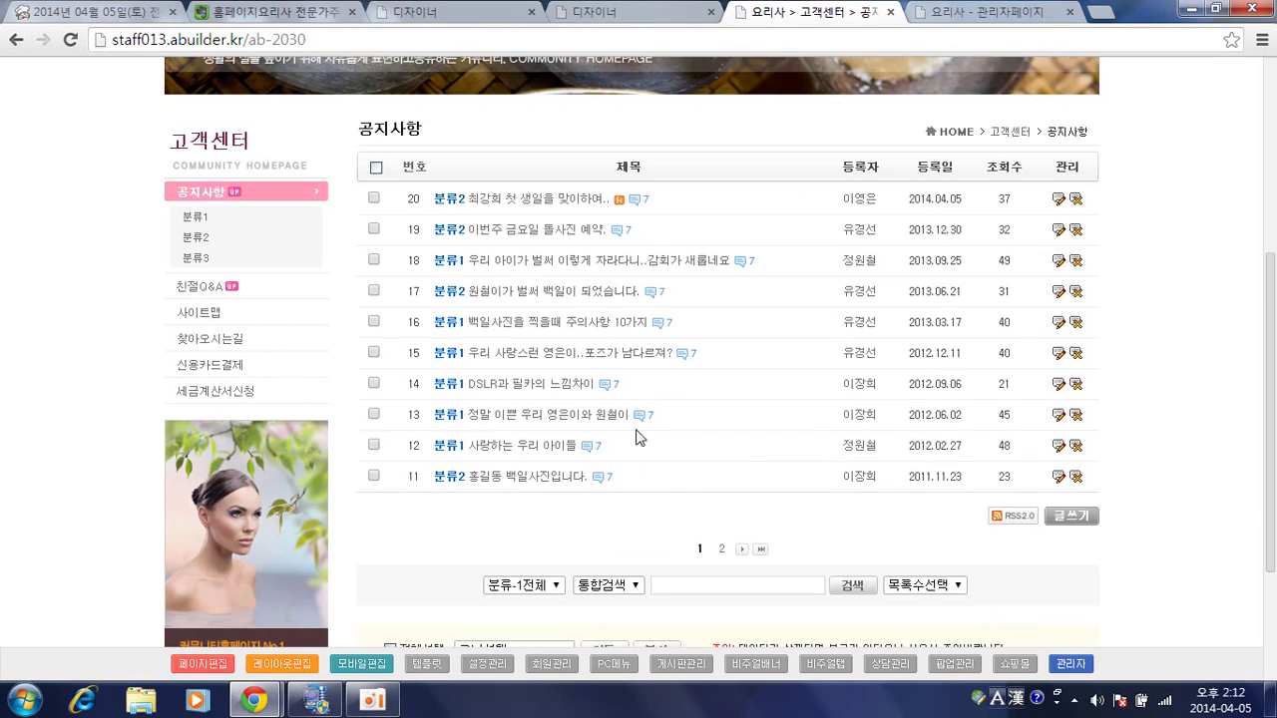
Search the notice board for abc, which returns no posts.
click(720, 587)
key(Hangul)
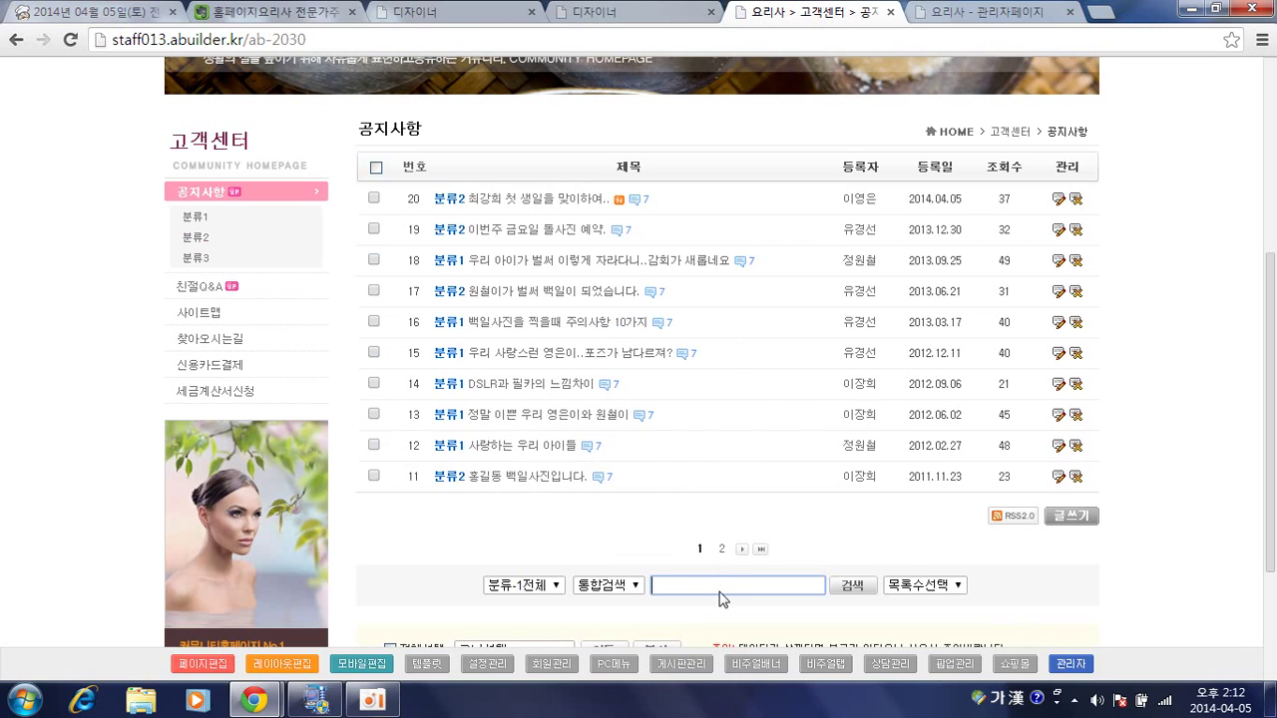
right_click(719, 591)
click(639, 627)
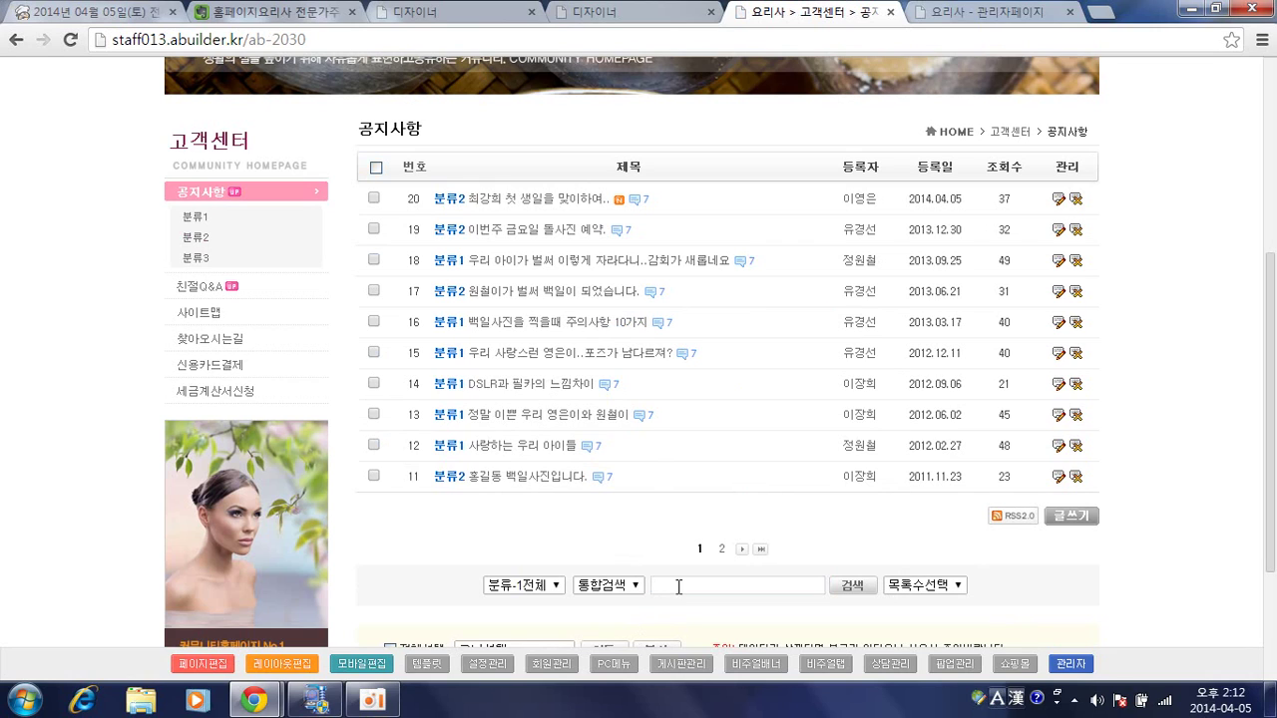
text(ㅁ)
key(BackSpace)
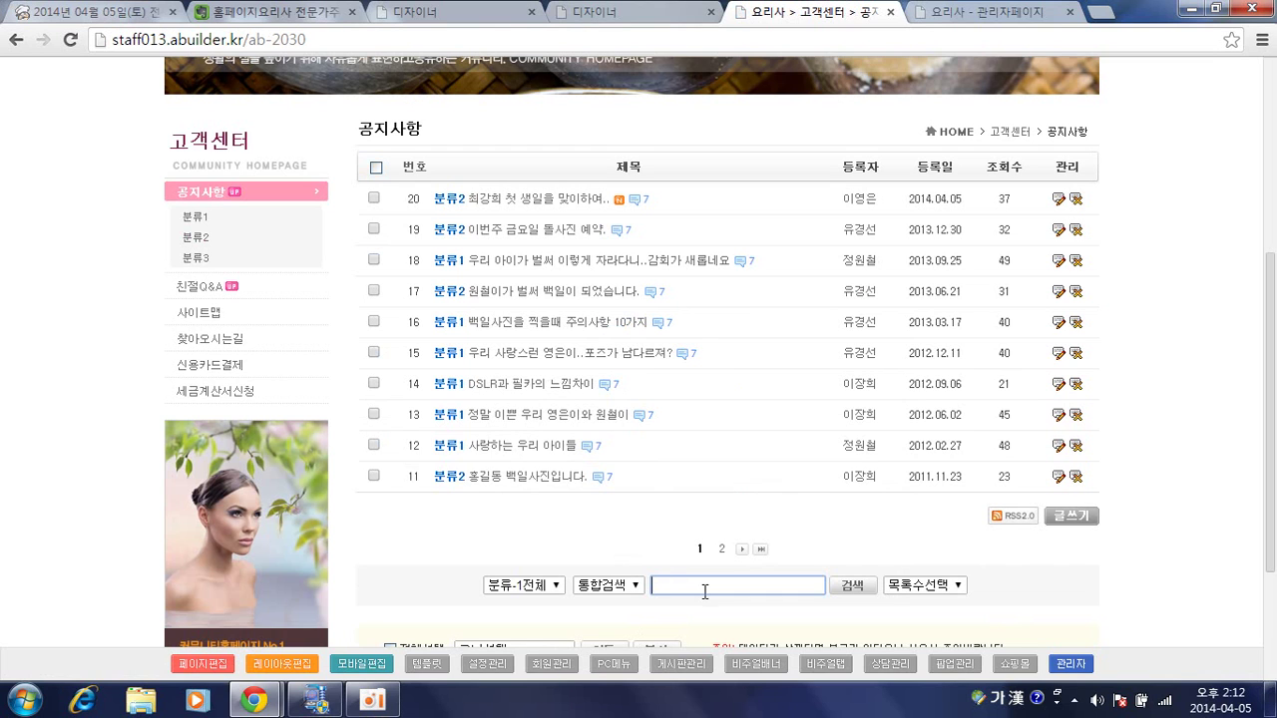
key(Hangul)
text(abc)
key(Return)
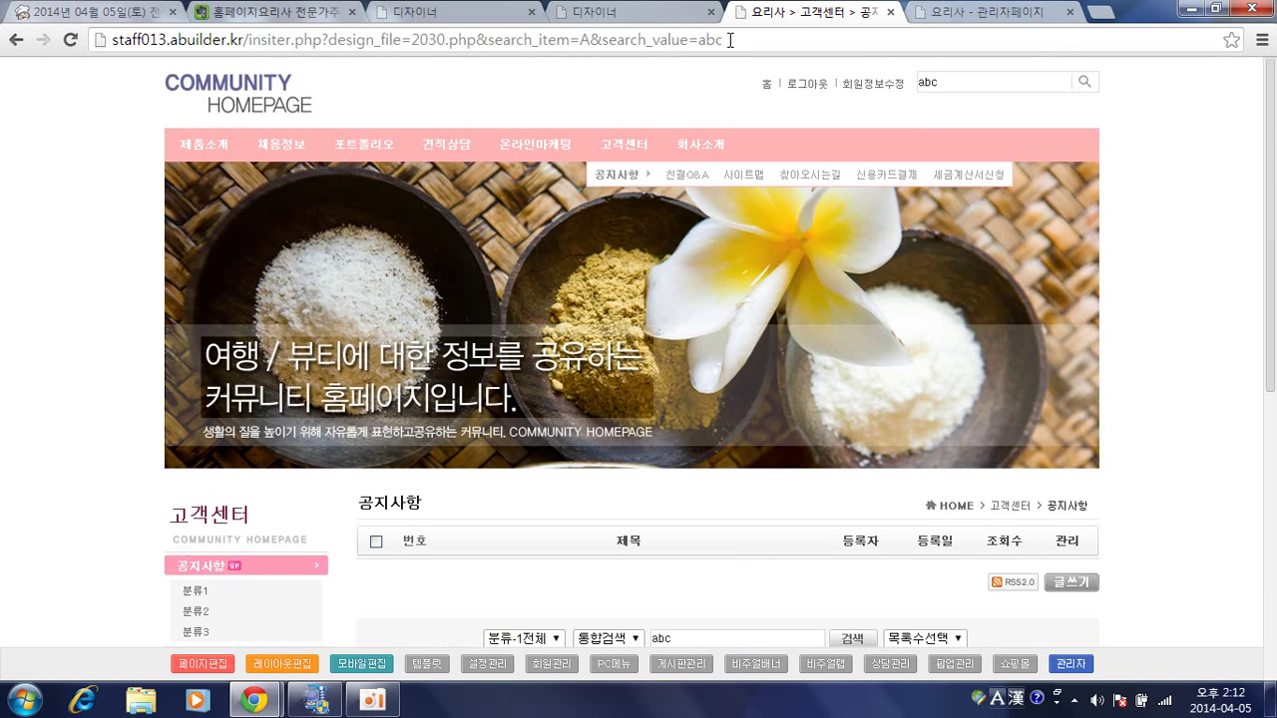
Edit the page address to load the site home page.
scroll(610, 290, down, 3)
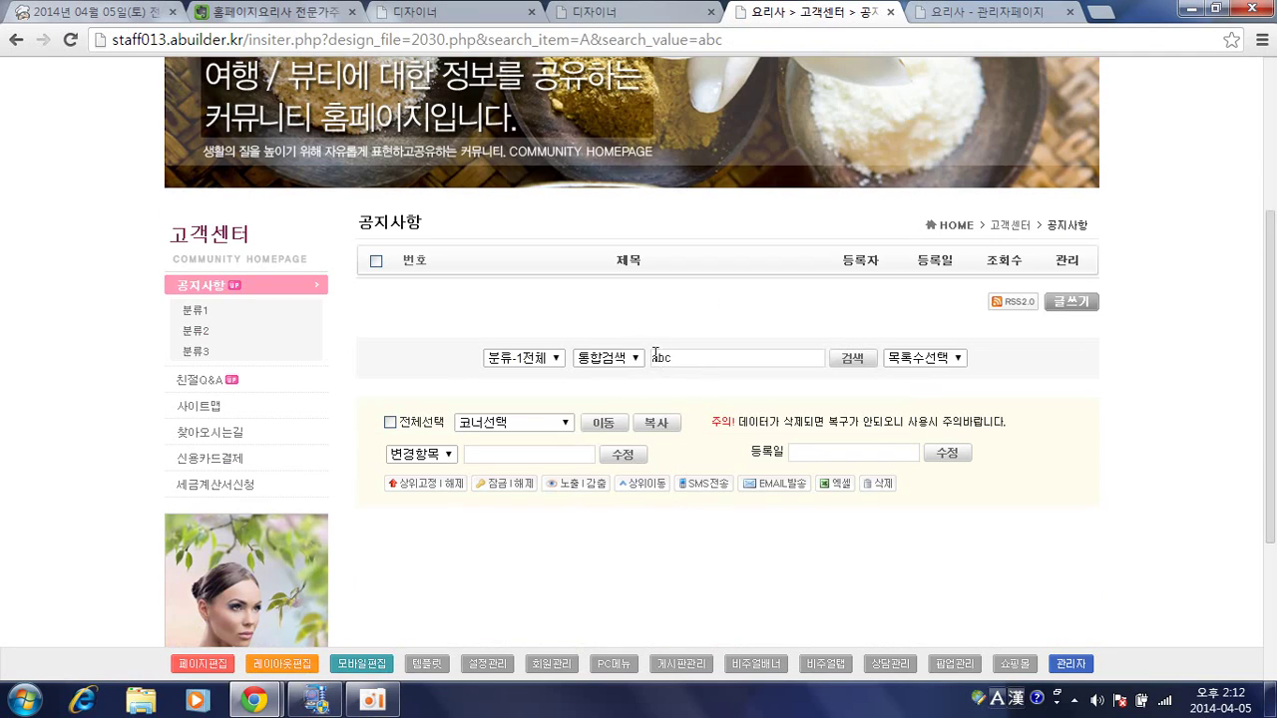
scroll(755, 350, up, 3)
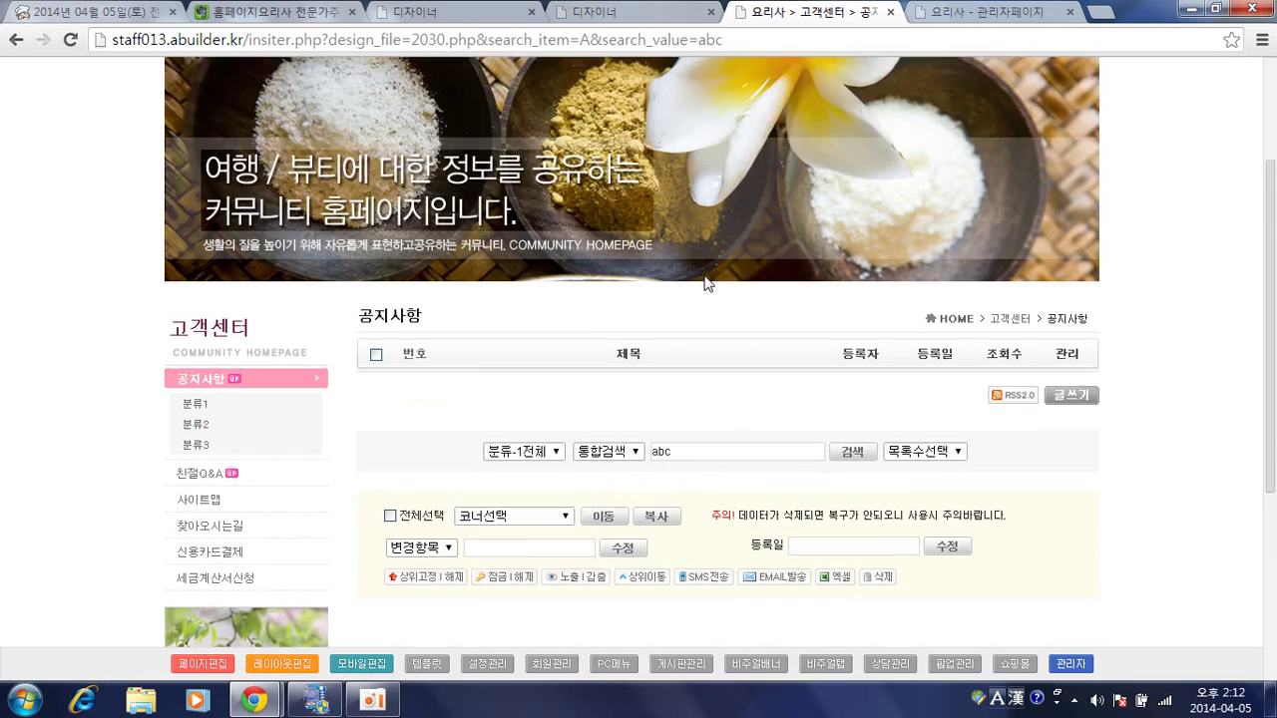
click(592, 39)
click(595, 40)
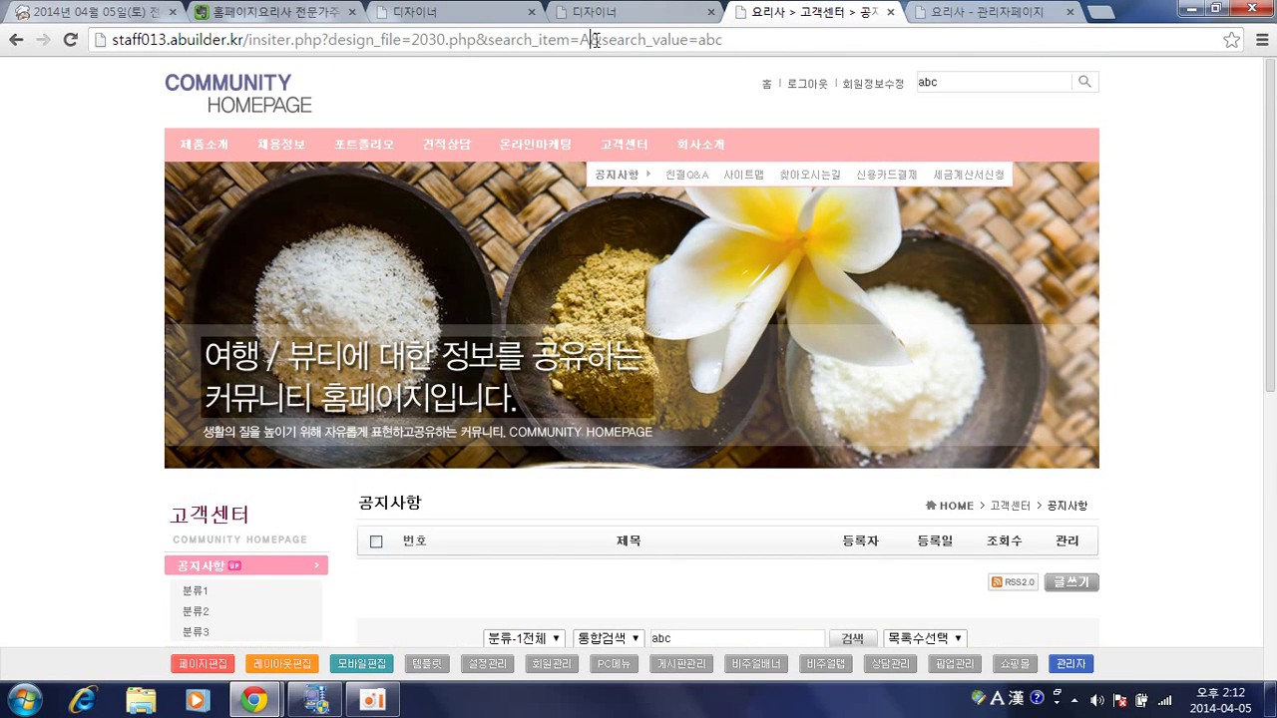
drag(592, 40, 737, 46)
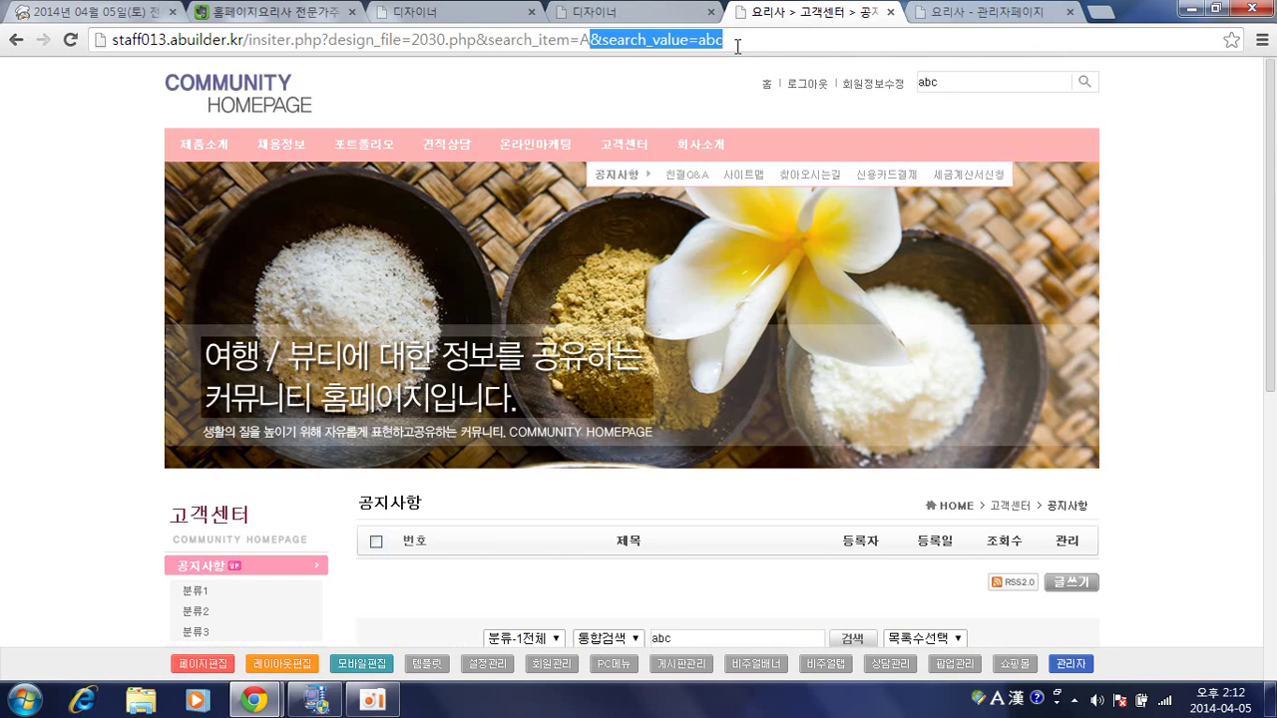
click(238, 91)
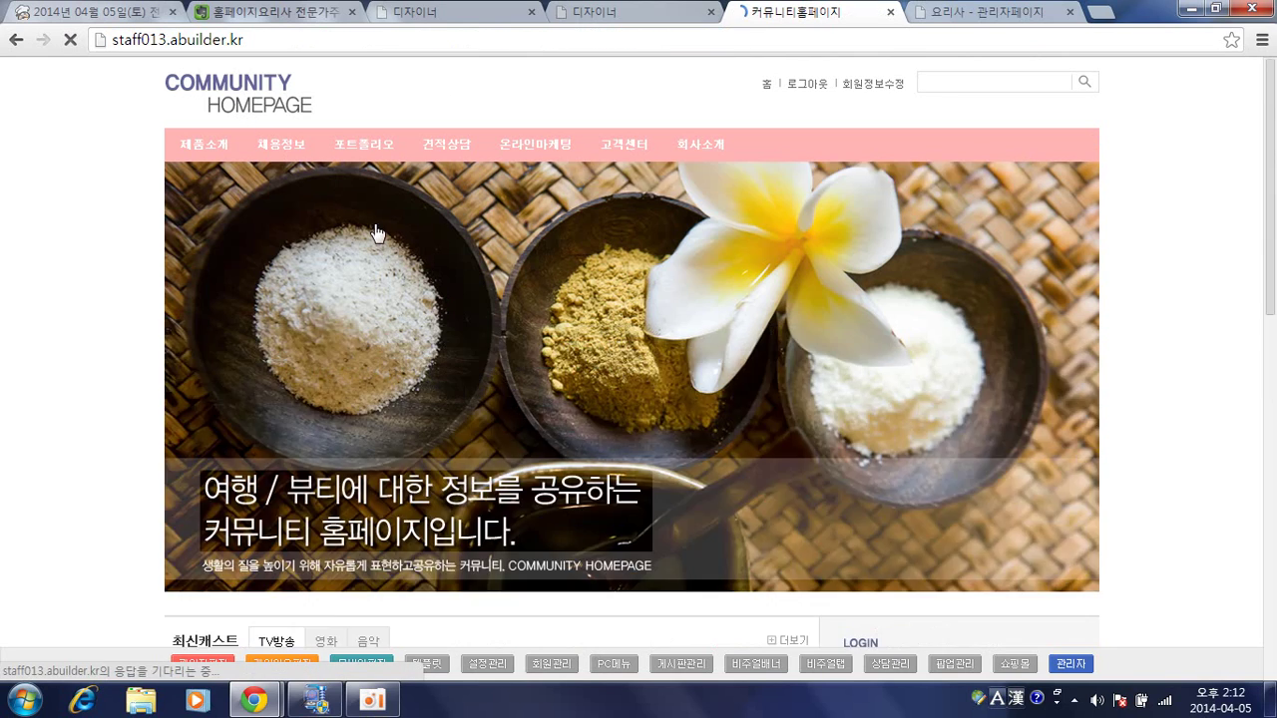
Reopen the notice list block's basic settings and set the query type to 검색무시.
click(646, 14)
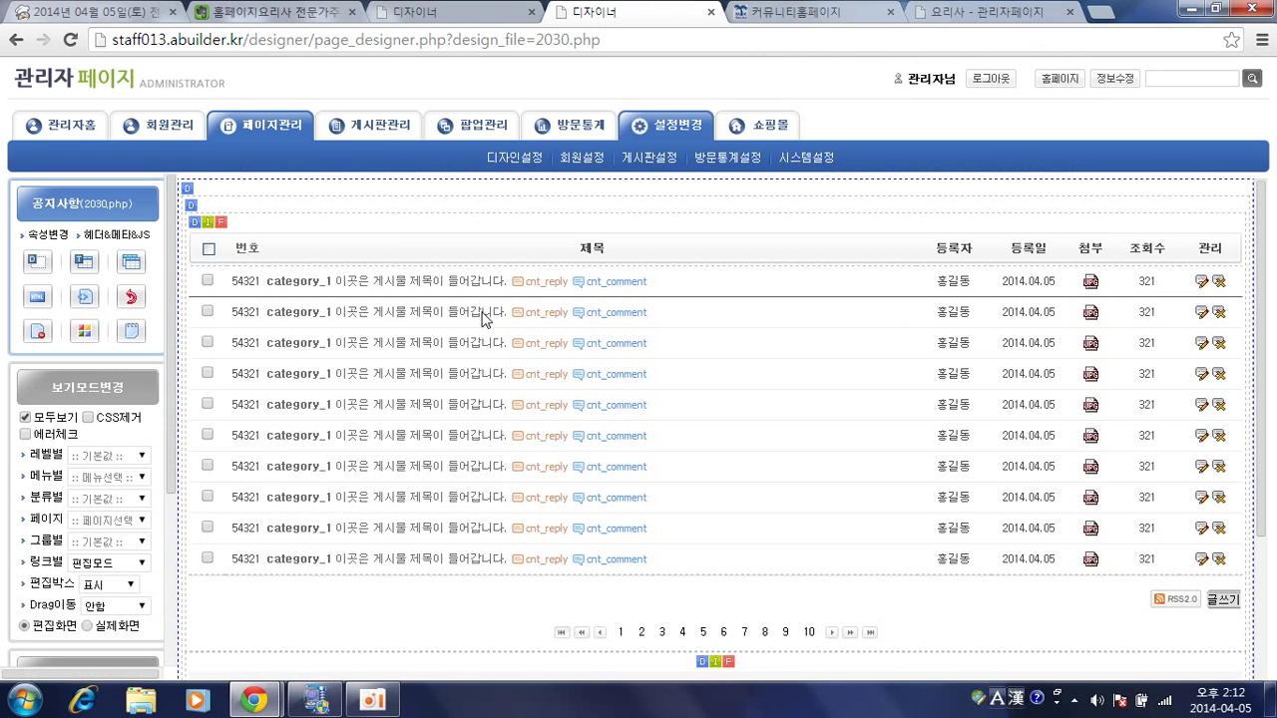
click(190, 194)
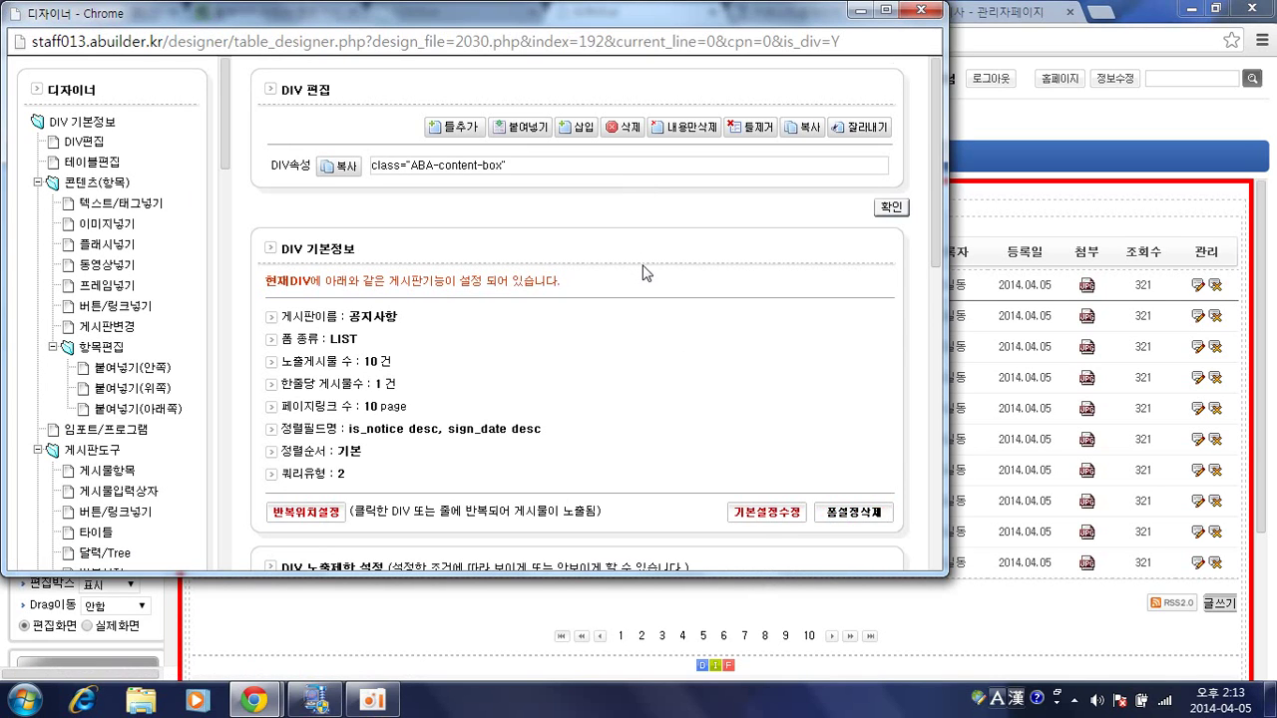
click(758, 513)
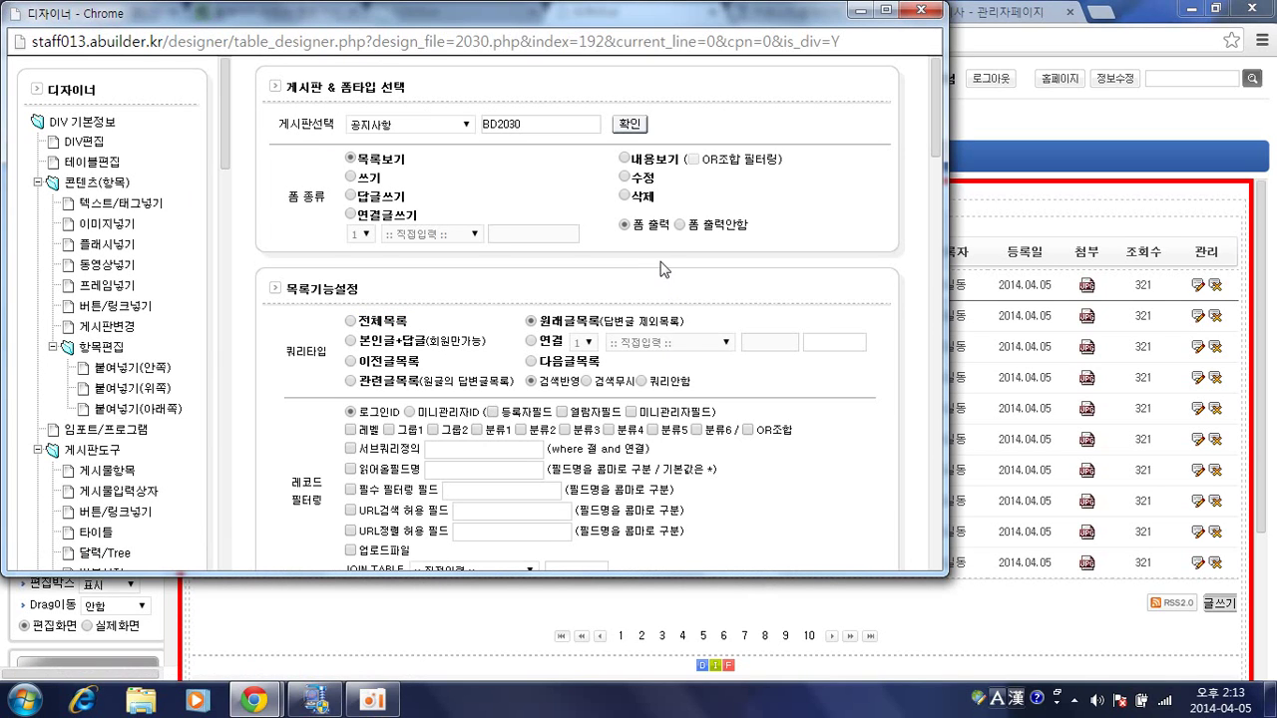
click(587, 381)
scroll(584, 359, down, 1)
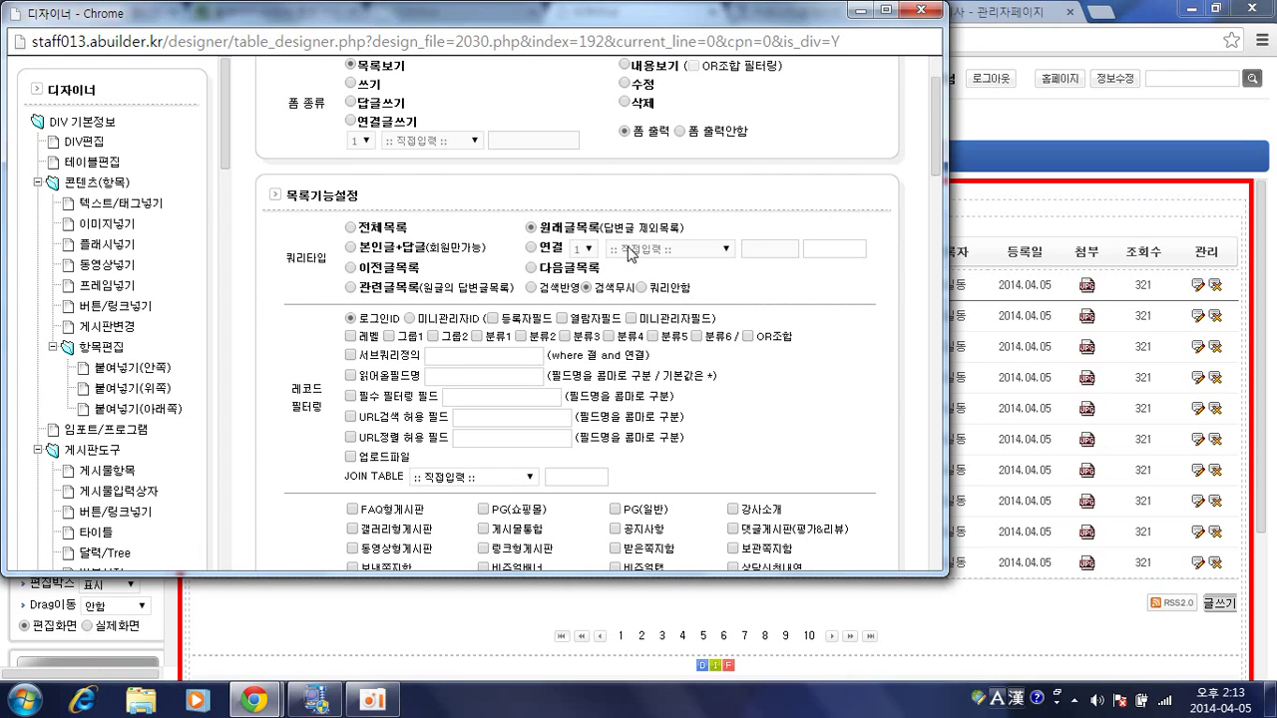
scroll(629, 256, down, 1)
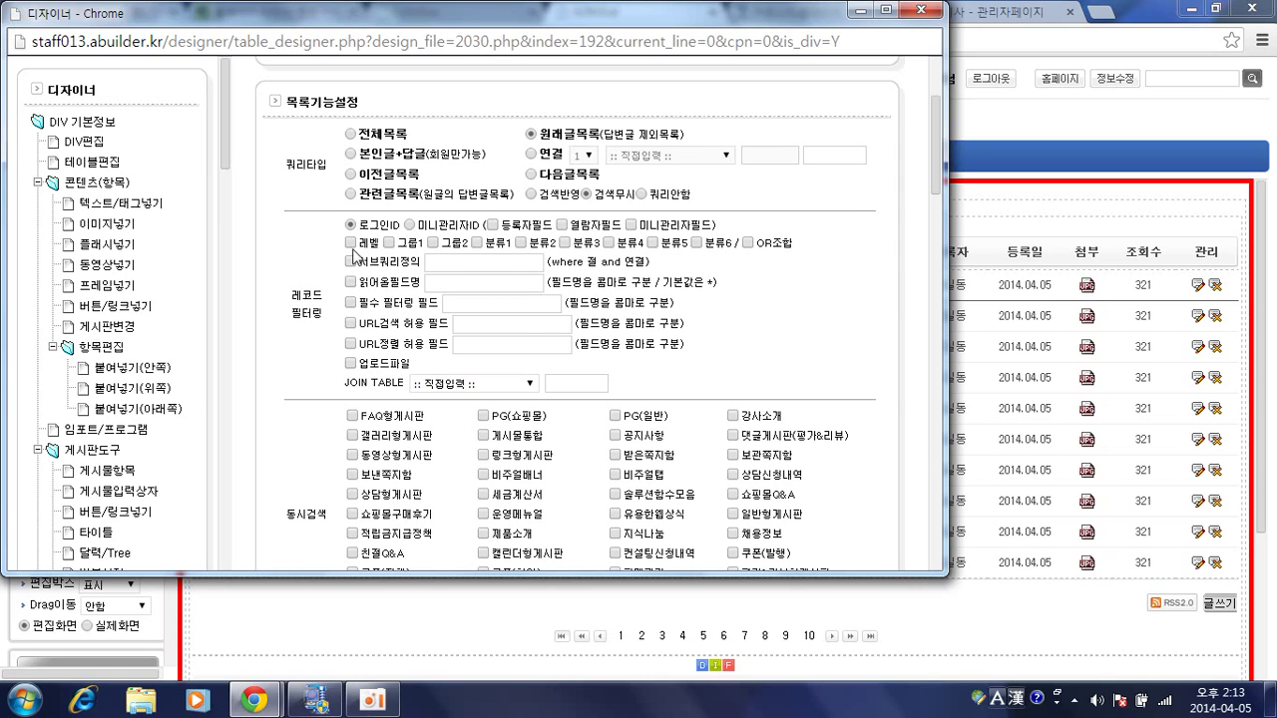
Enable 서브쿼리정의 with the condition category_1='네이버'.
click(351, 261)
click(444, 262)
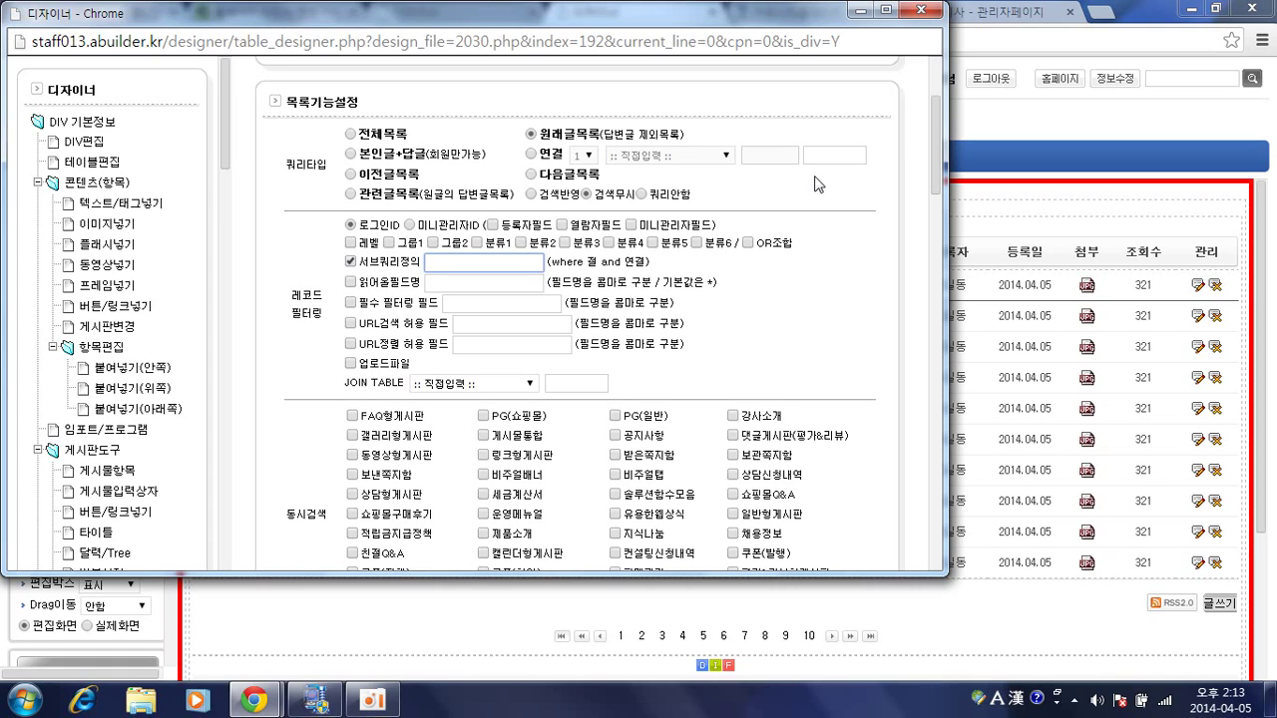
text(category_1=')
key(Hangul)
text(네이버)
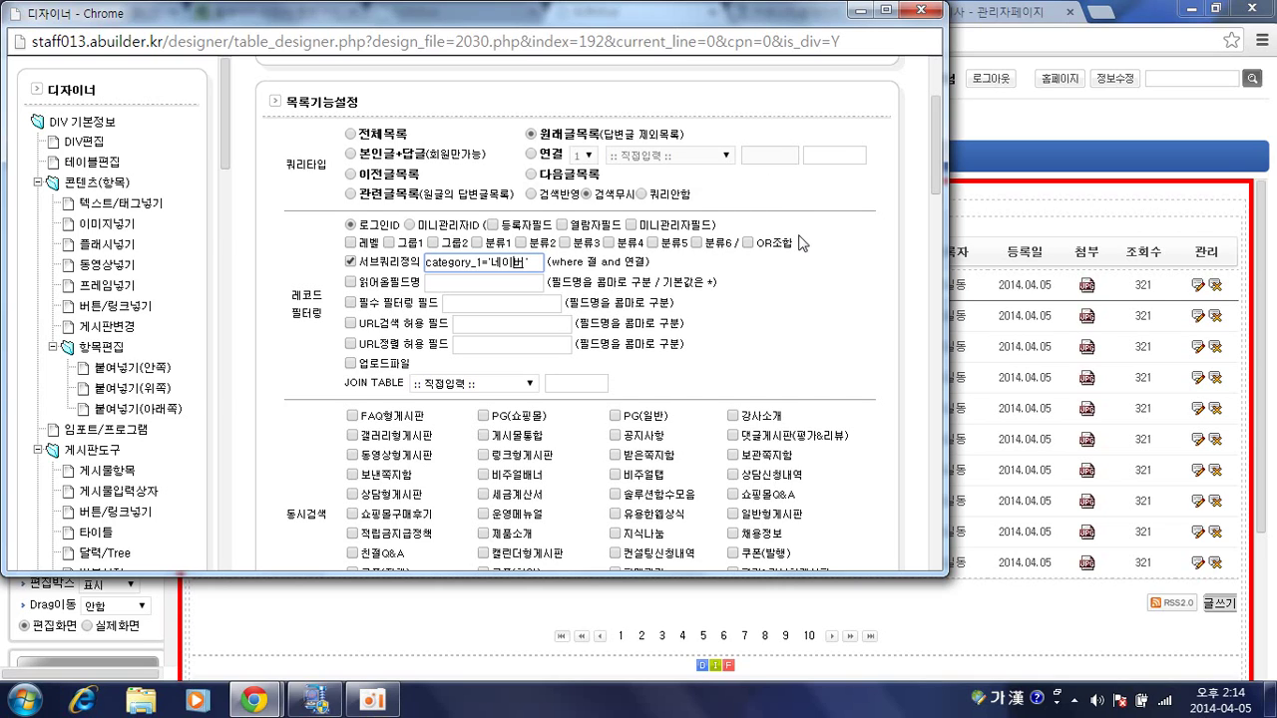
scroll(771, 313, down, 1)
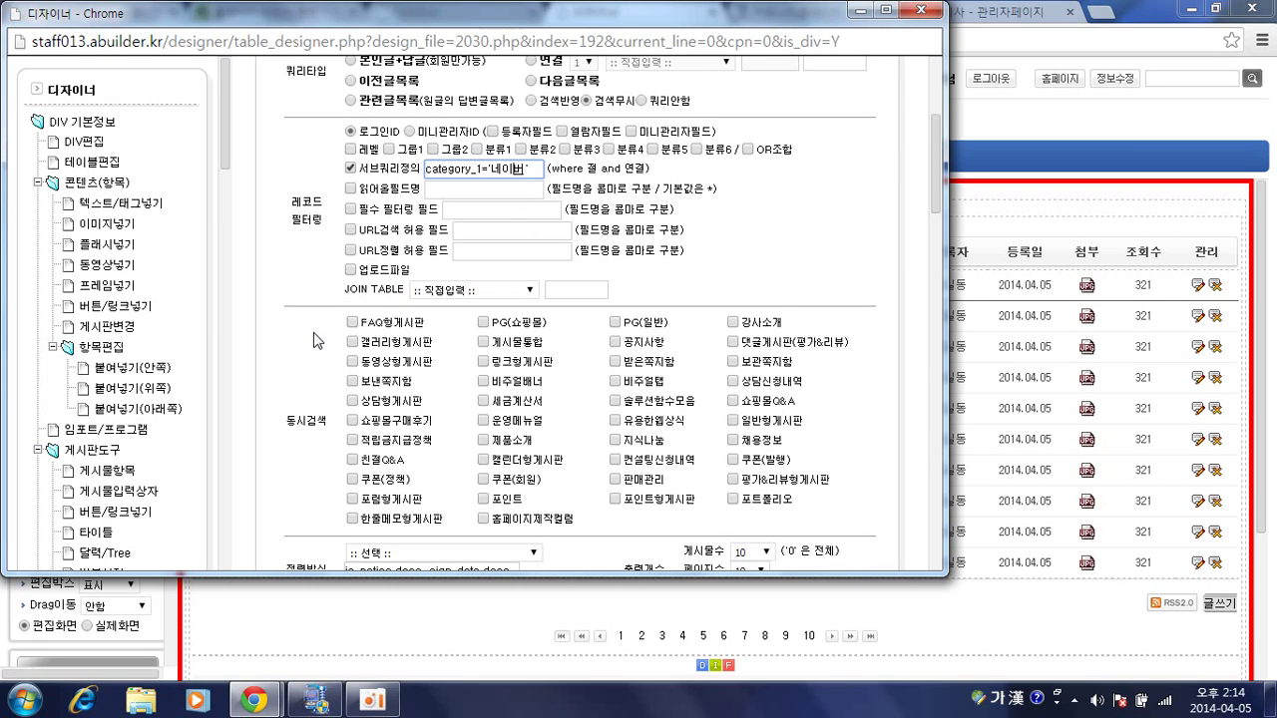
Review the 레코드 필터링 section, then return to the page designer window.
scroll(313, 340, down, 1)
scroll(315, 337, up, 1)
scroll(647, 207, down, 1)
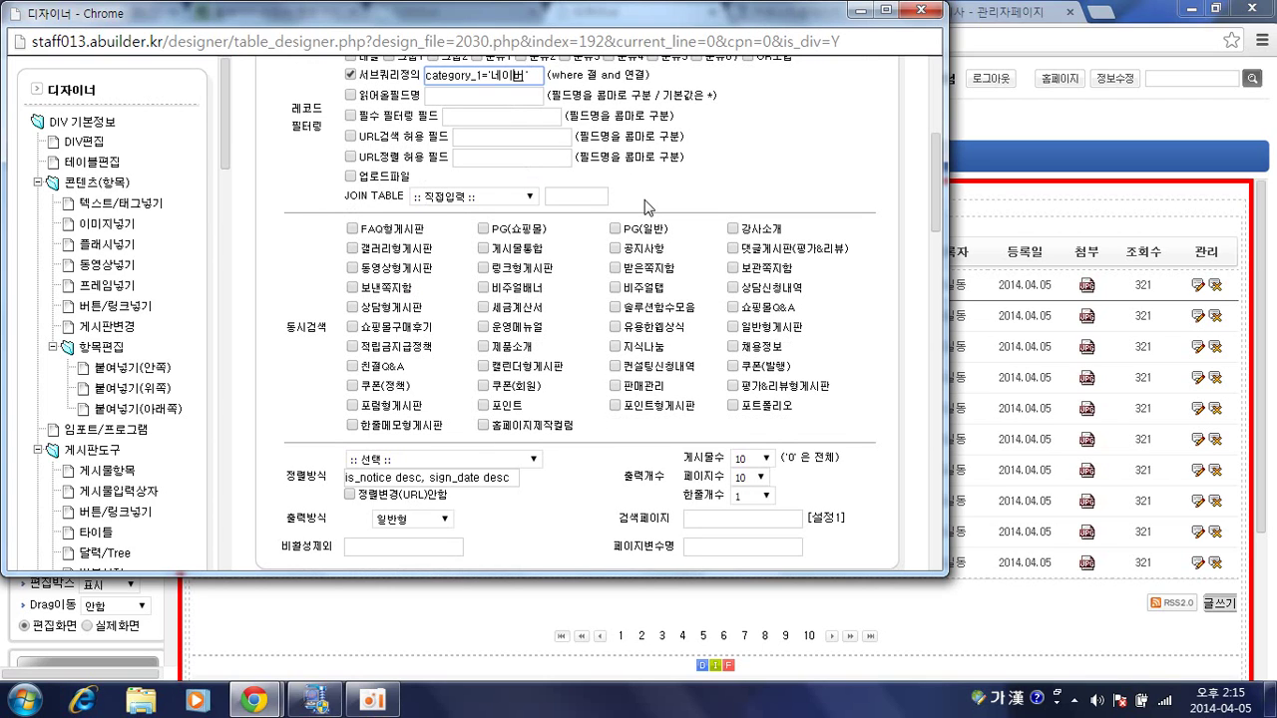
scroll(647, 206, down, 1)
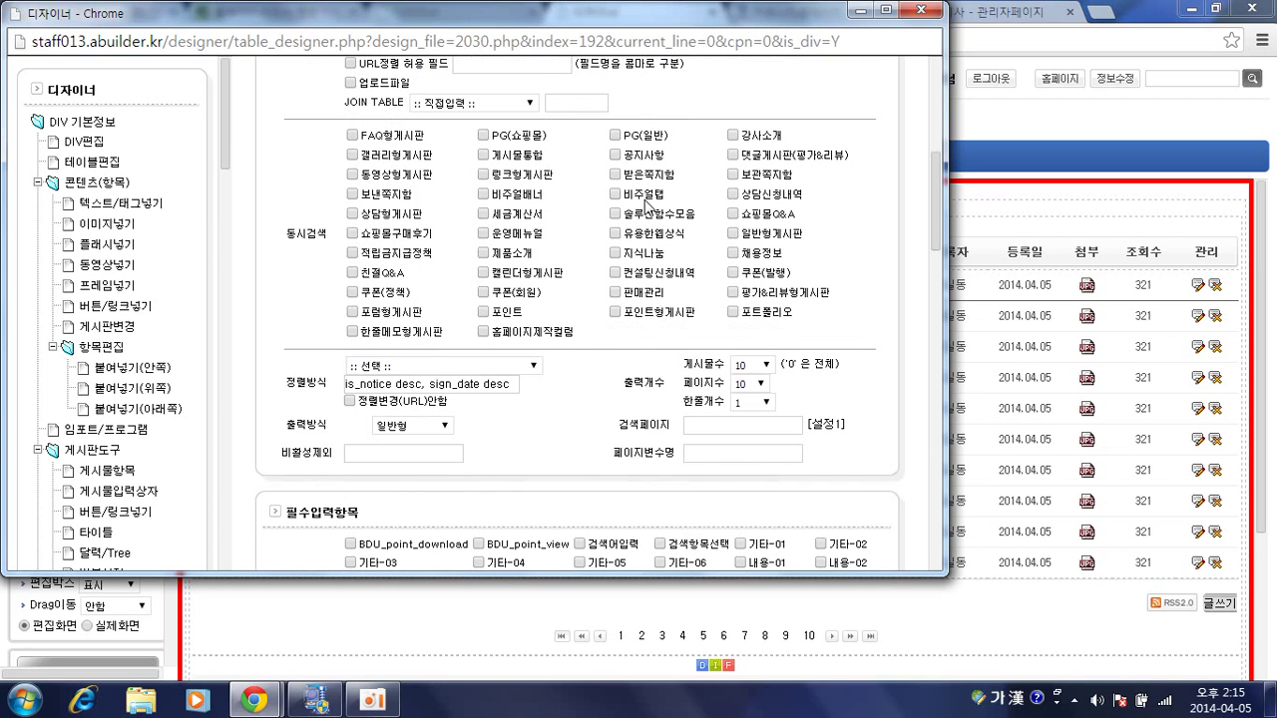
scroll(646, 207, up, 2)
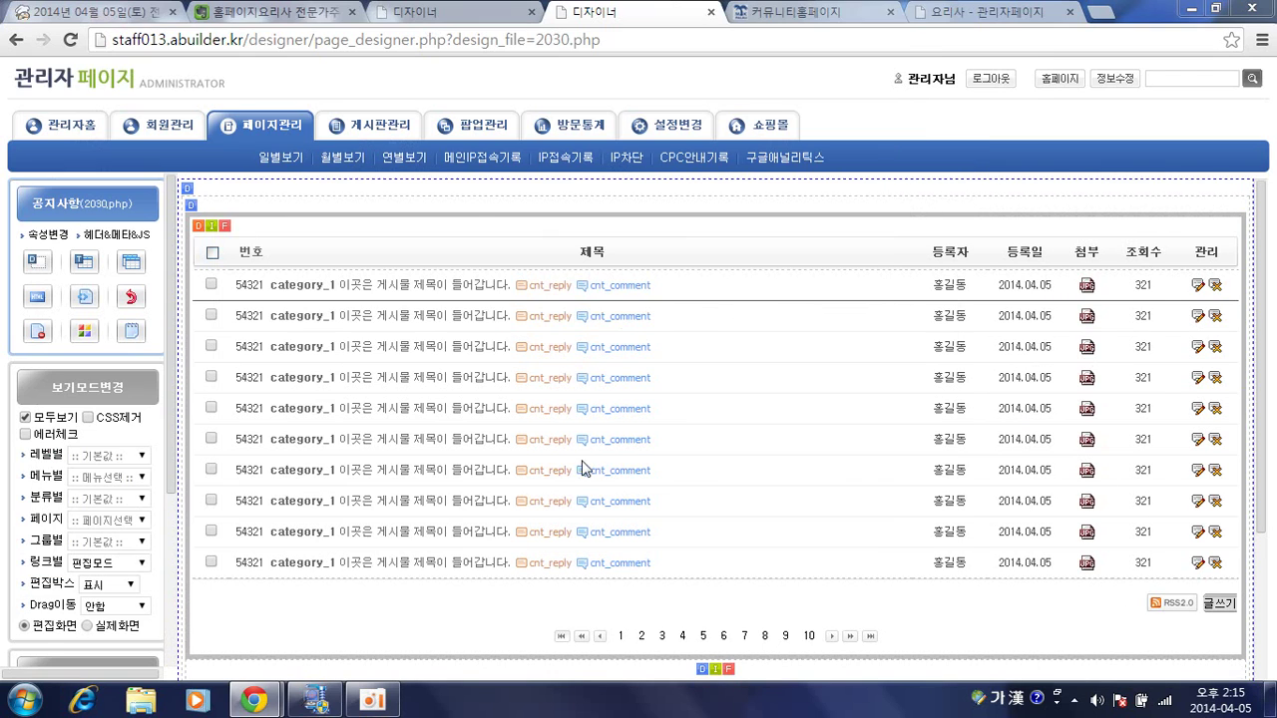
click(1085, 482)
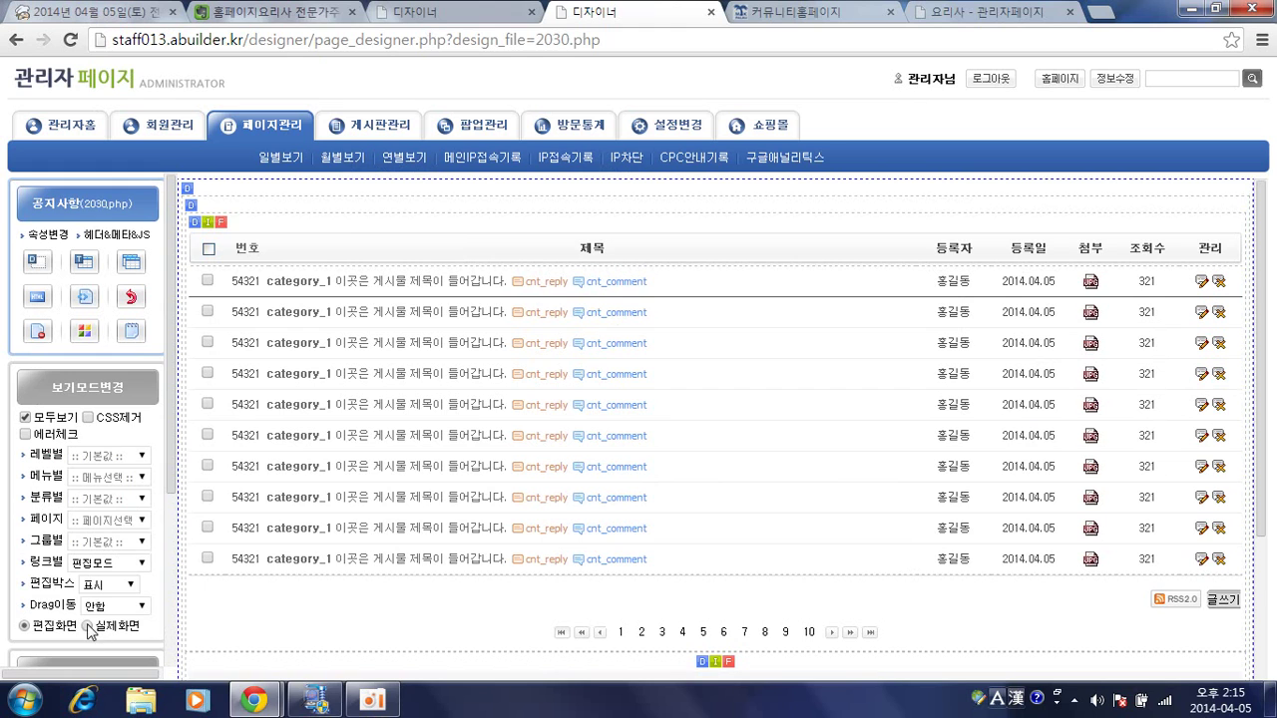
In live view, turn on the 업로드파일 record filter for the notice list and save it.
click(88, 626)
scroll(956, 366, down, 5)
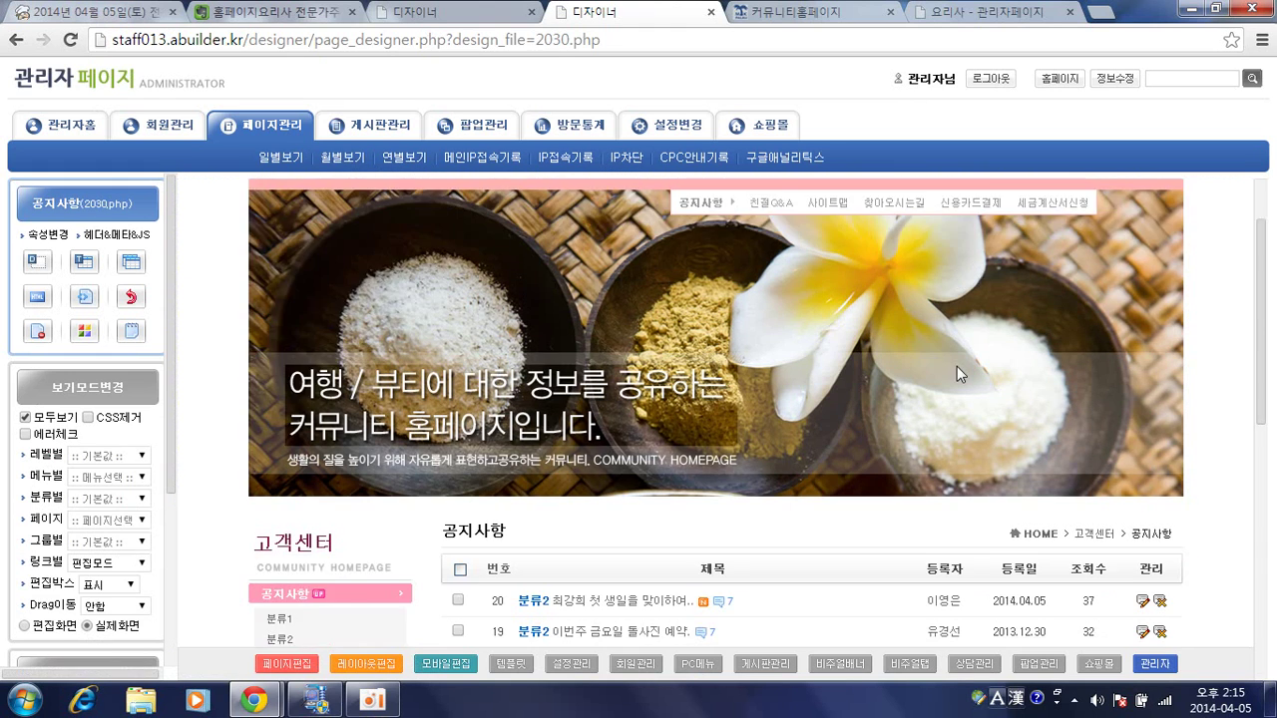
scroll(1067, 342, up, 1)
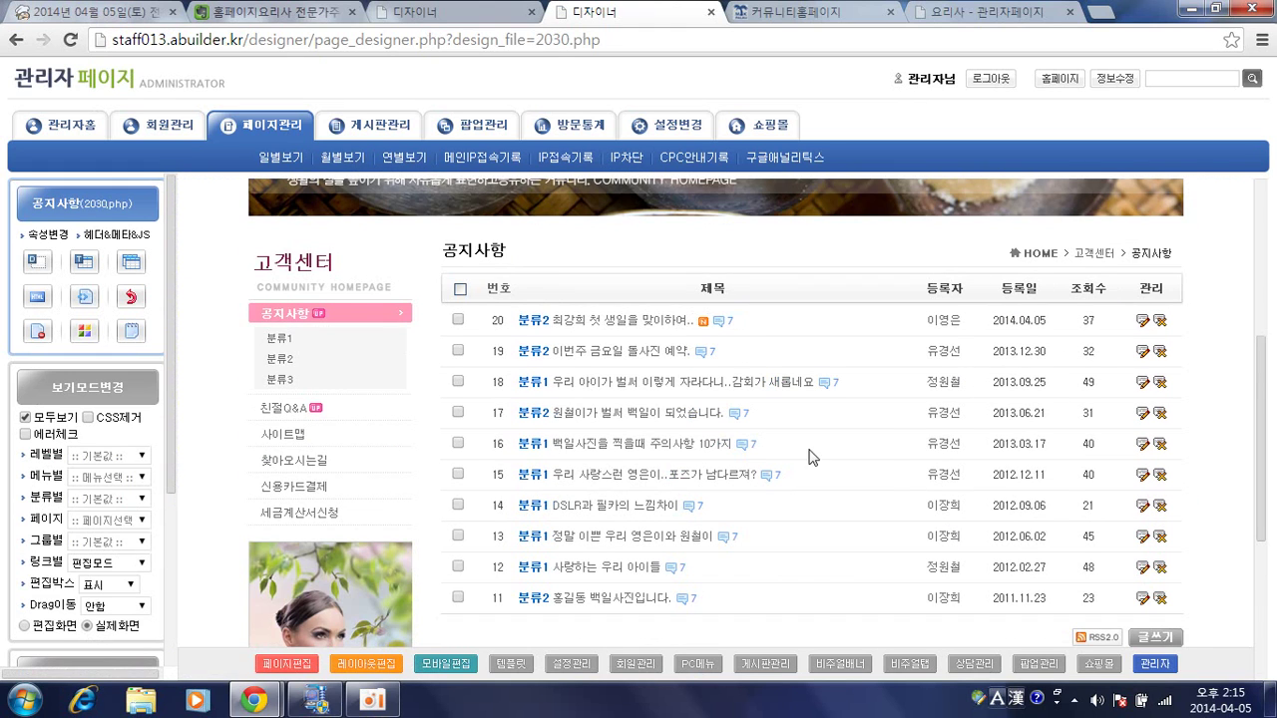
double_click(739, 304)
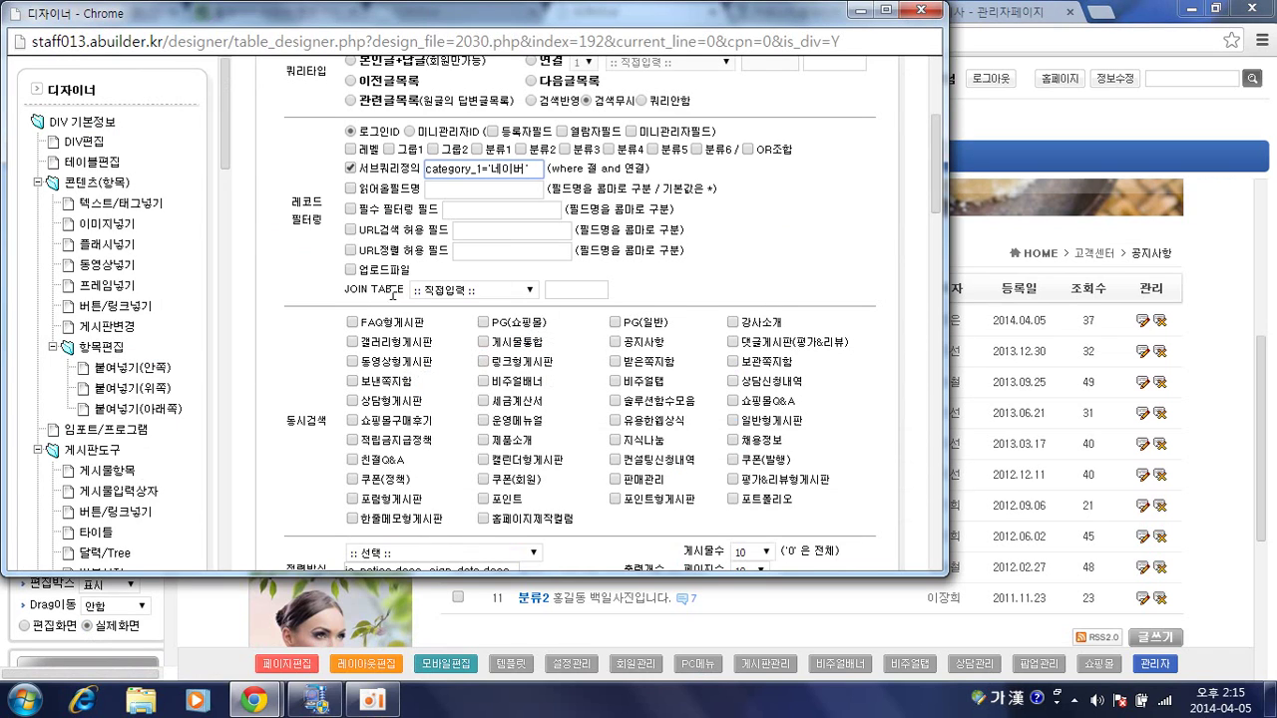
click(350, 270)
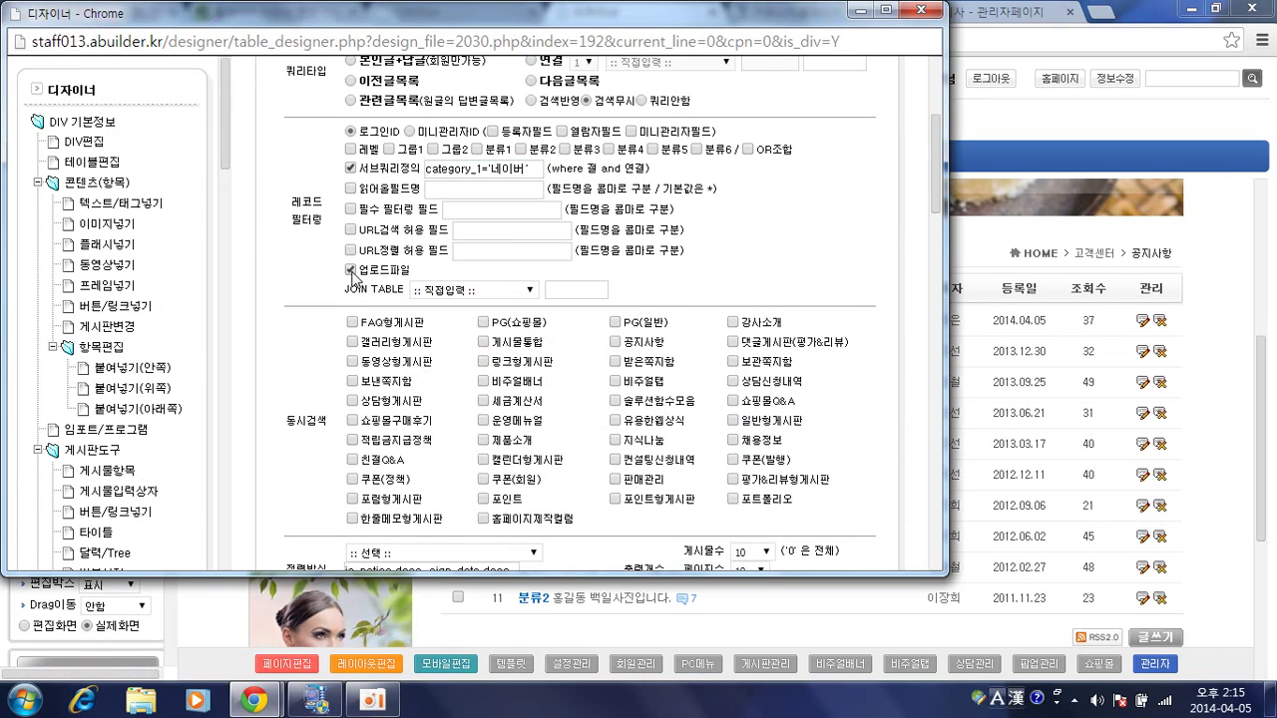
scroll(599, 281, down, 8)
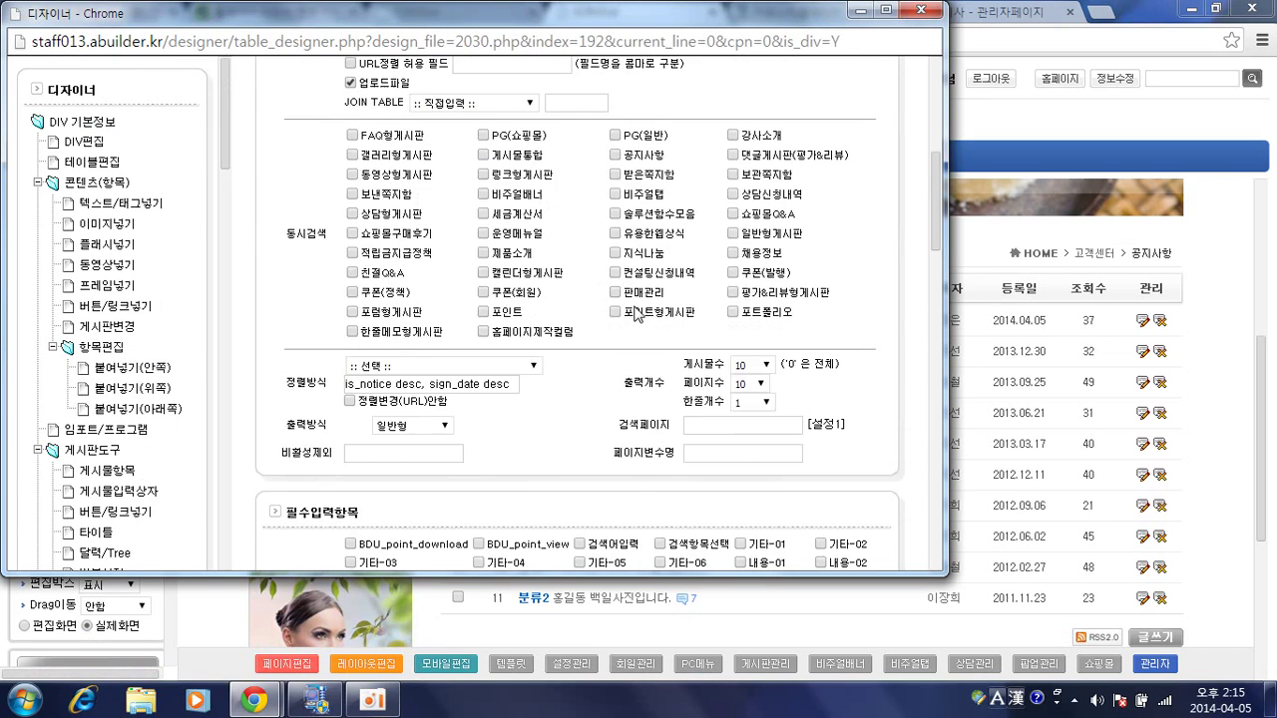
scroll(803, 409, down, 3)
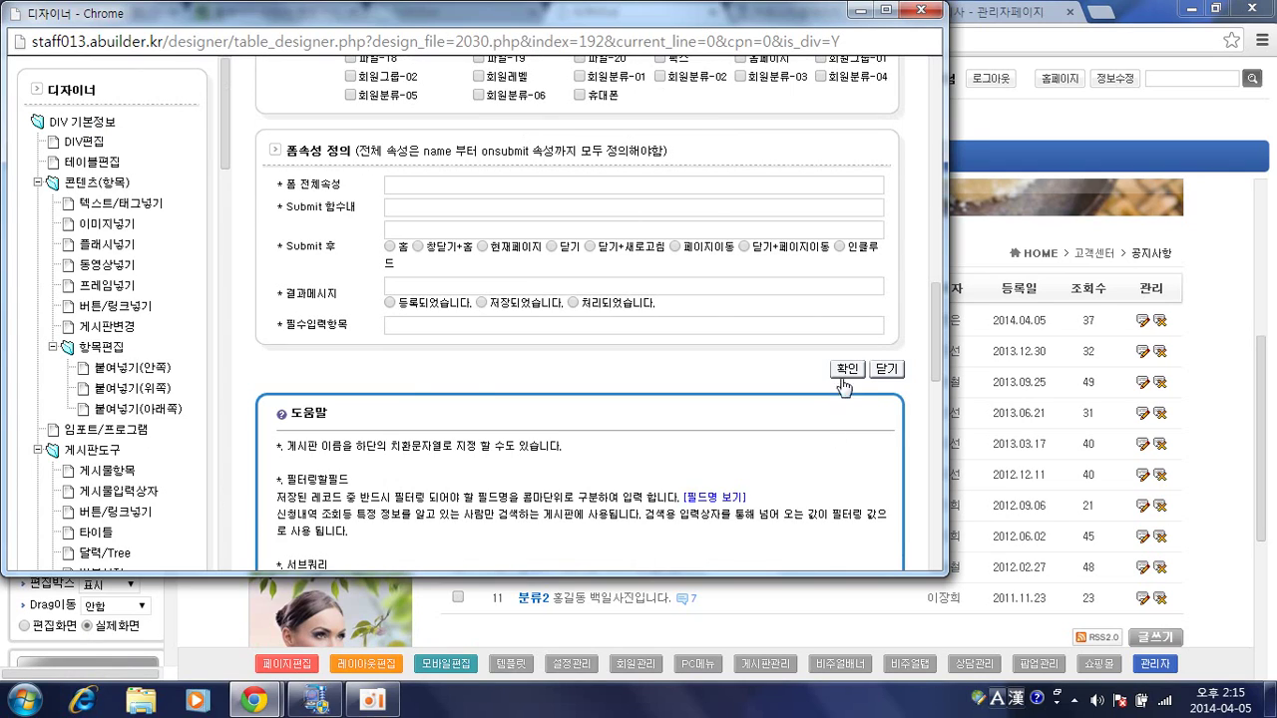
click(846, 366)
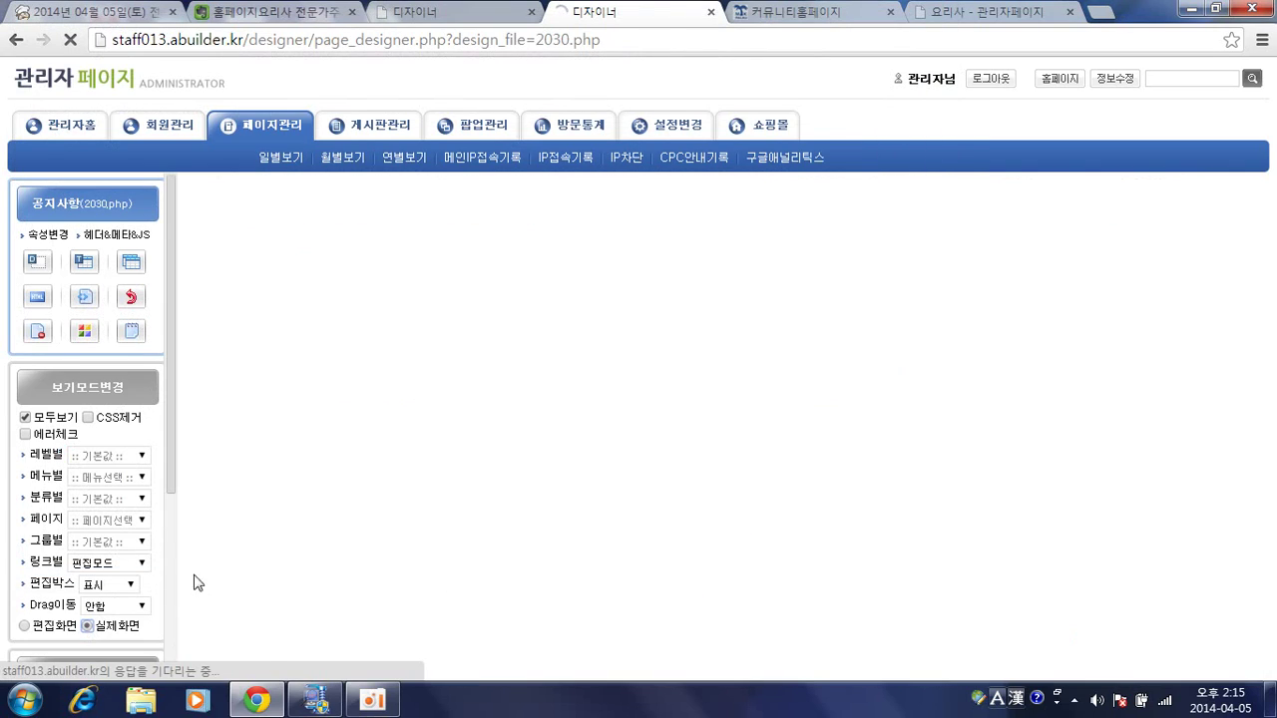
scroll(447, 457, down, 2)
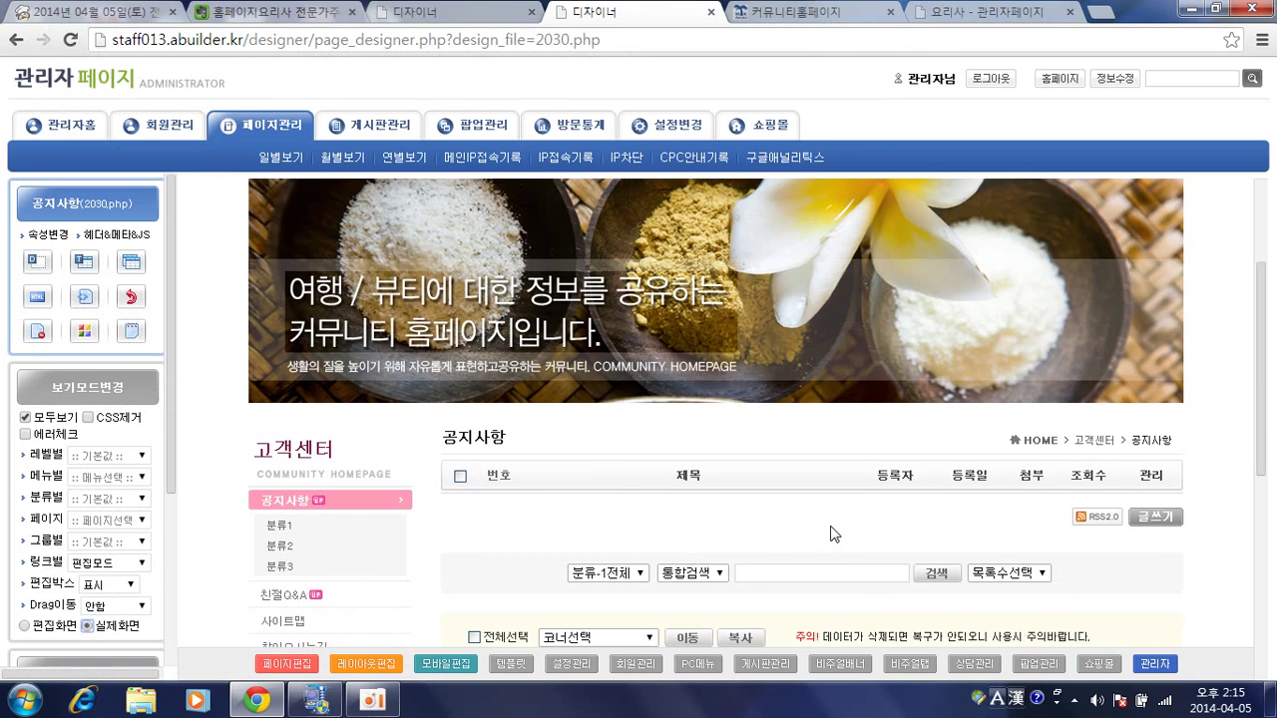
Delete the category_1='네이버' sub-query condition, save, and view the live page.
click(27, 625)
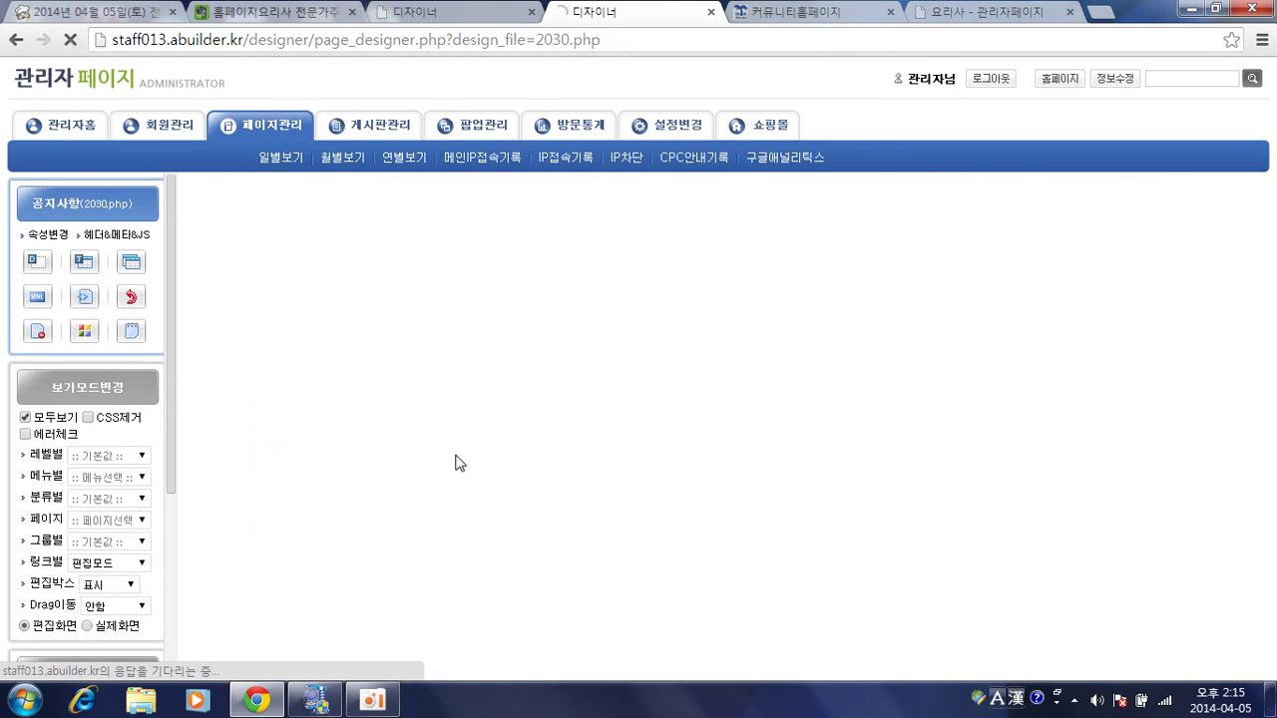
click(189, 193)
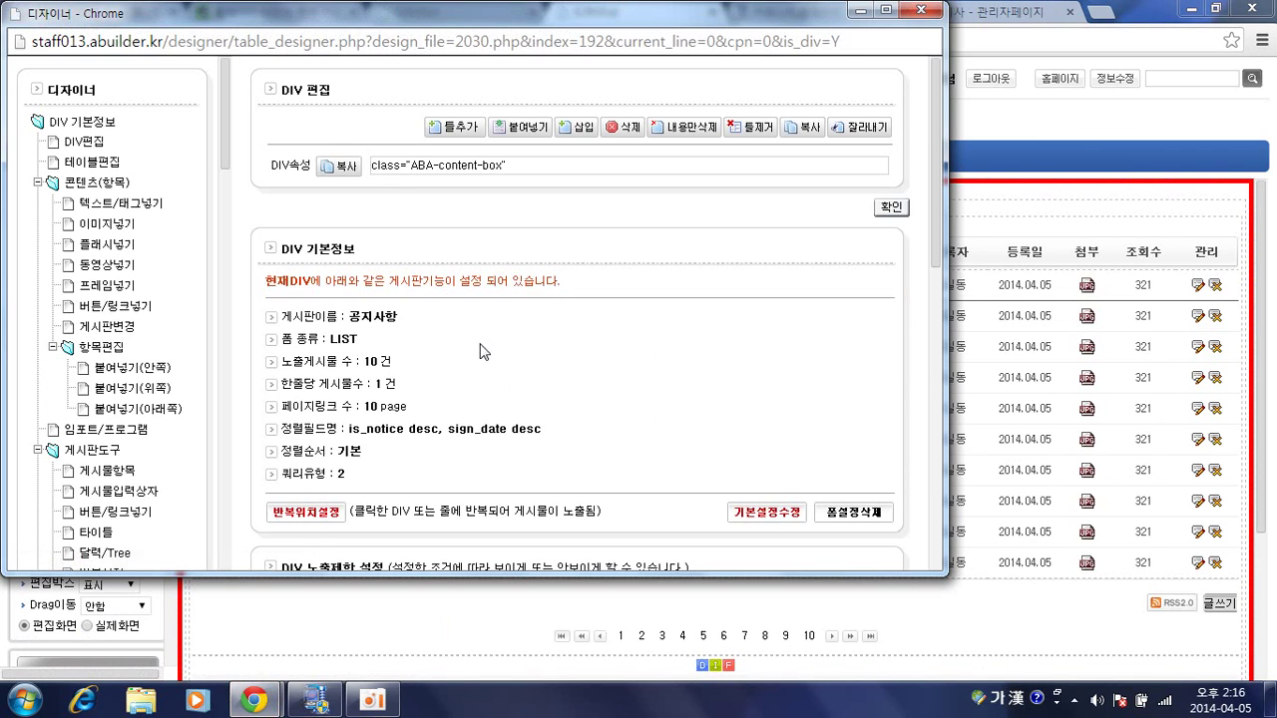
scroll(591, 354, down, 10)
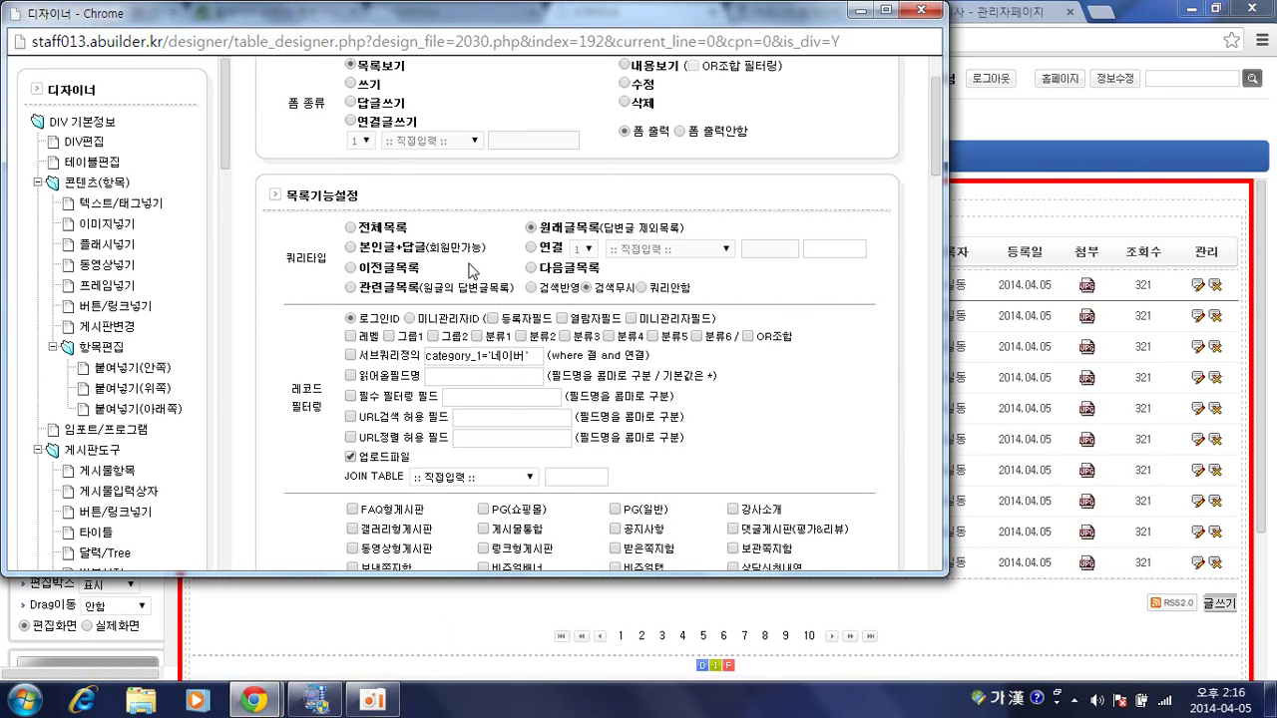
click(350, 355)
click(476, 361)
drag(529, 356, 425, 357)
key(BackSpace)
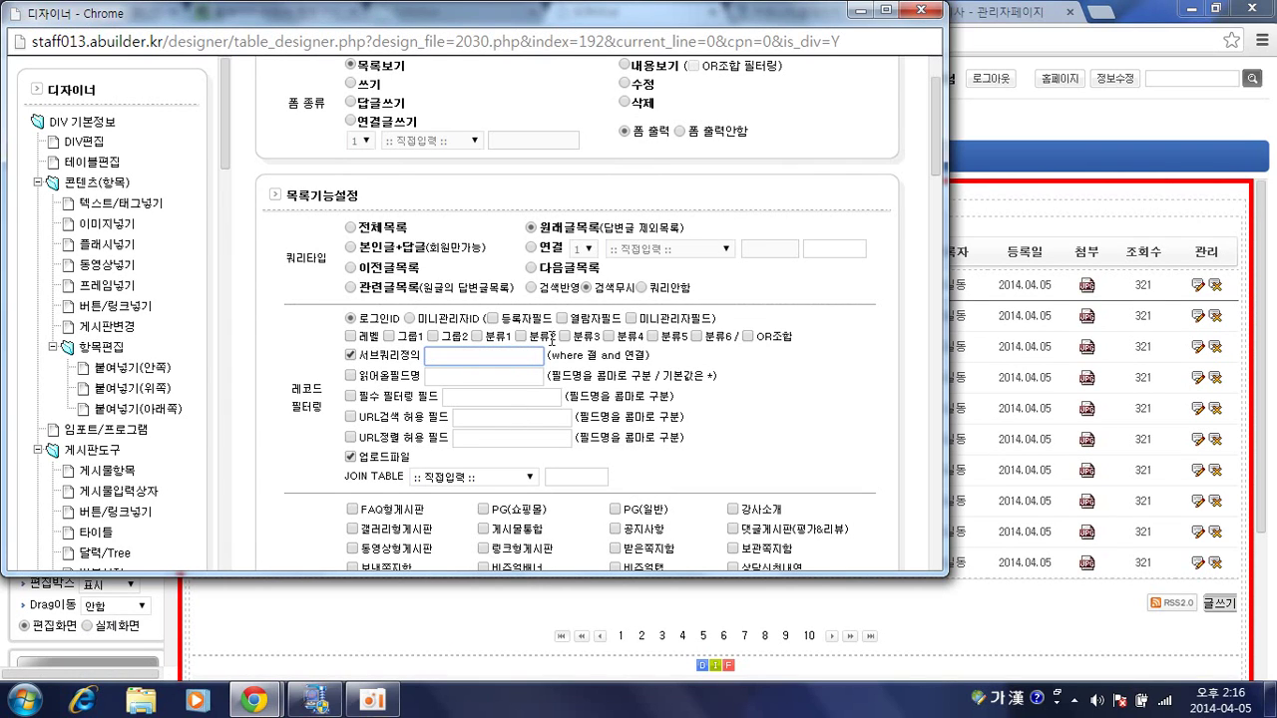
scroll(719, 343, down, 7)
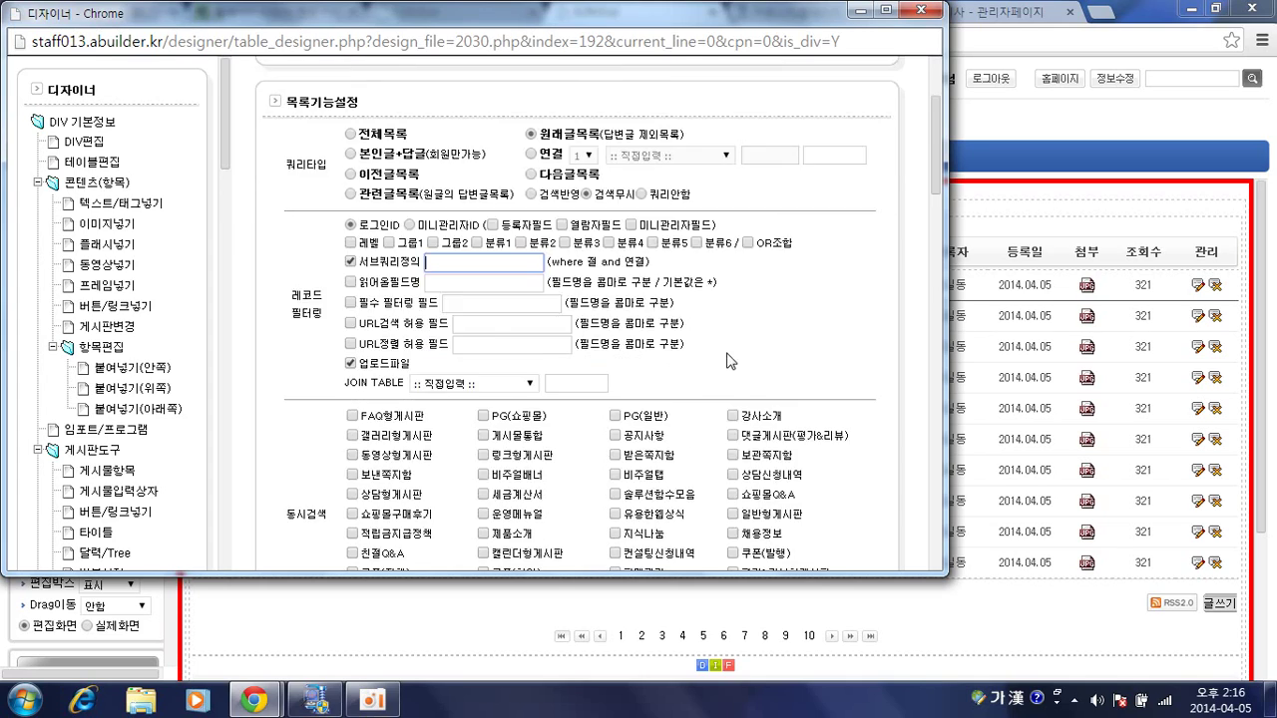
scroll(834, 462, down, 3)
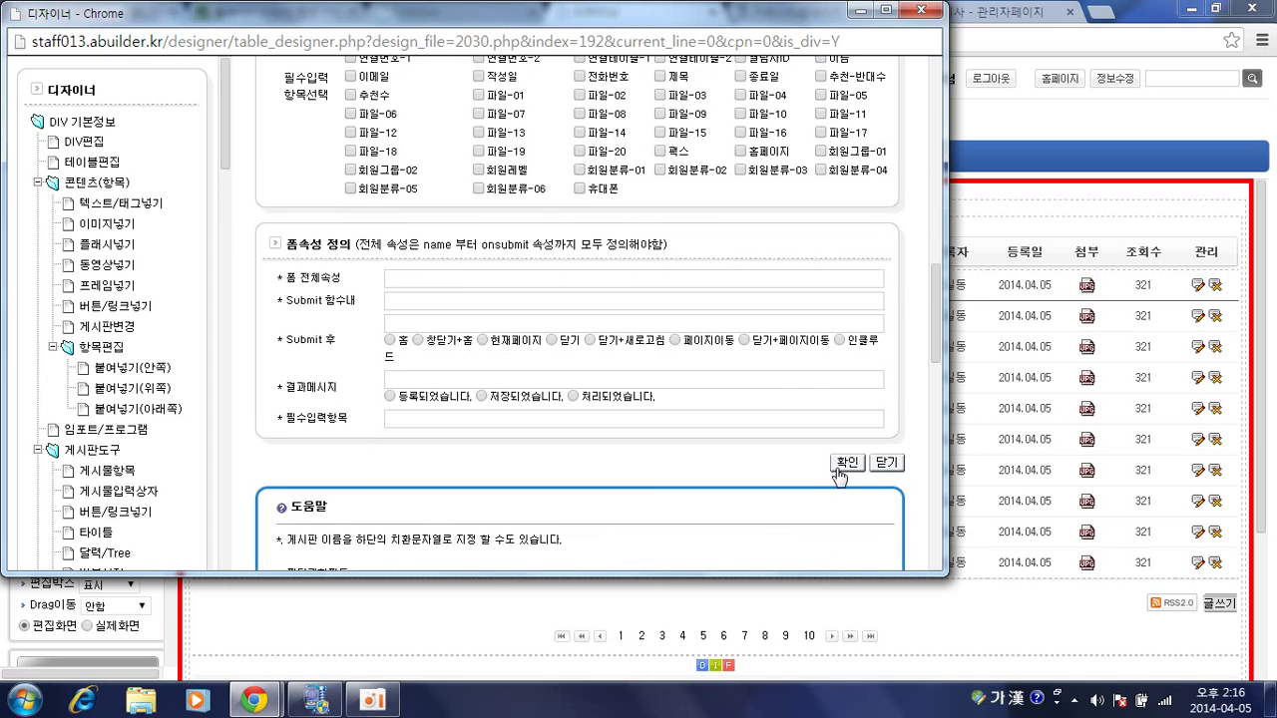
click(843, 461)
click(87, 626)
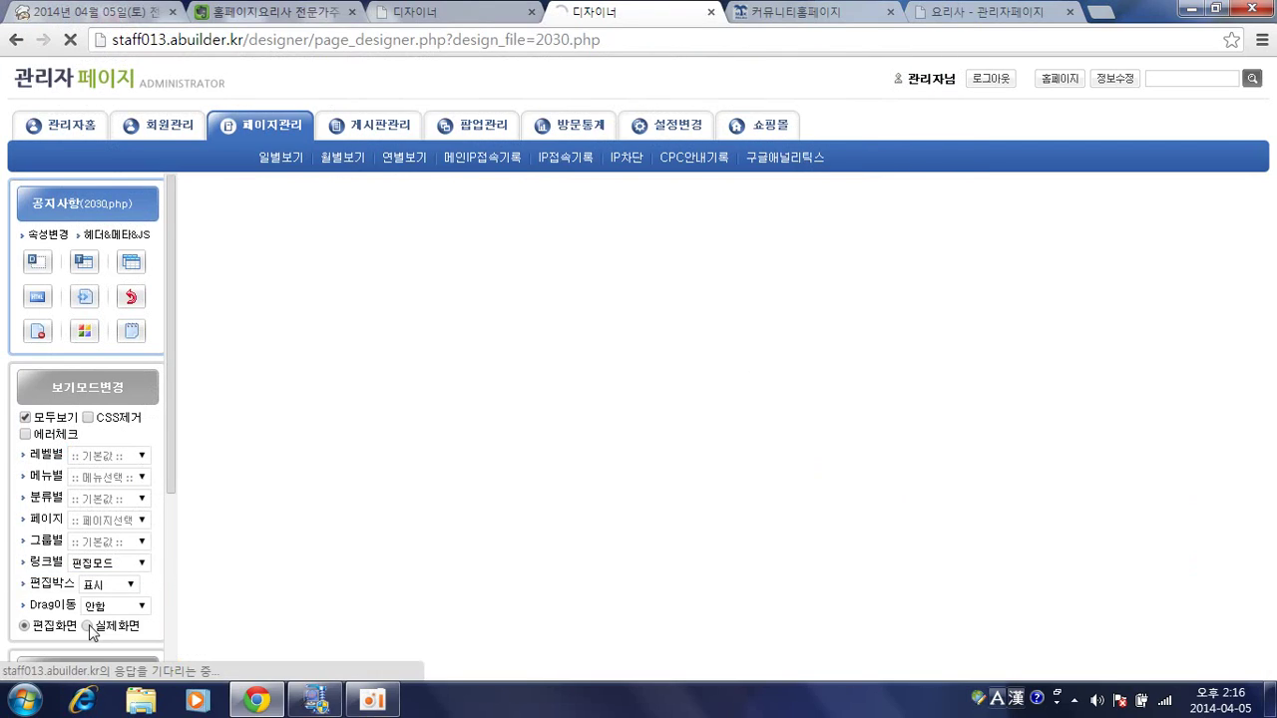
Scroll the live notice board to review posts 20–11, attachments, pagination and search bar.
scroll(543, 403, down, 5)
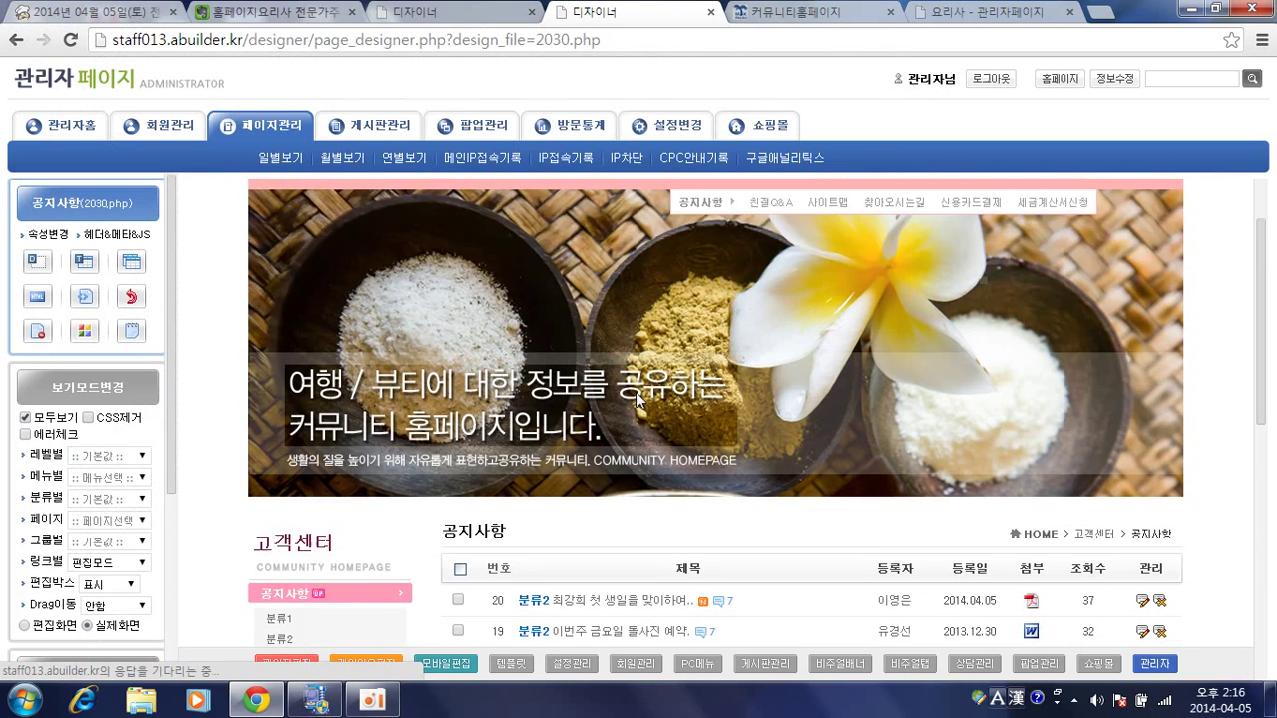
scroll(898, 345, up, 1)
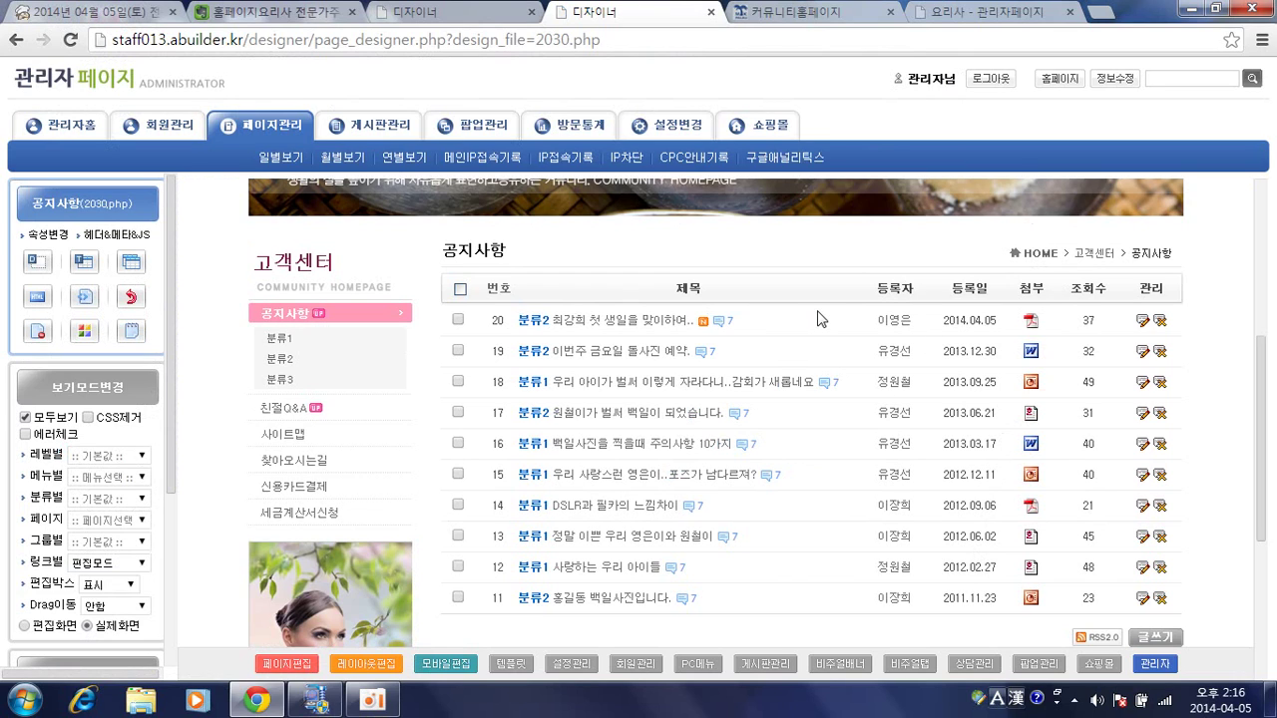
scroll(903, 334, down, 1)
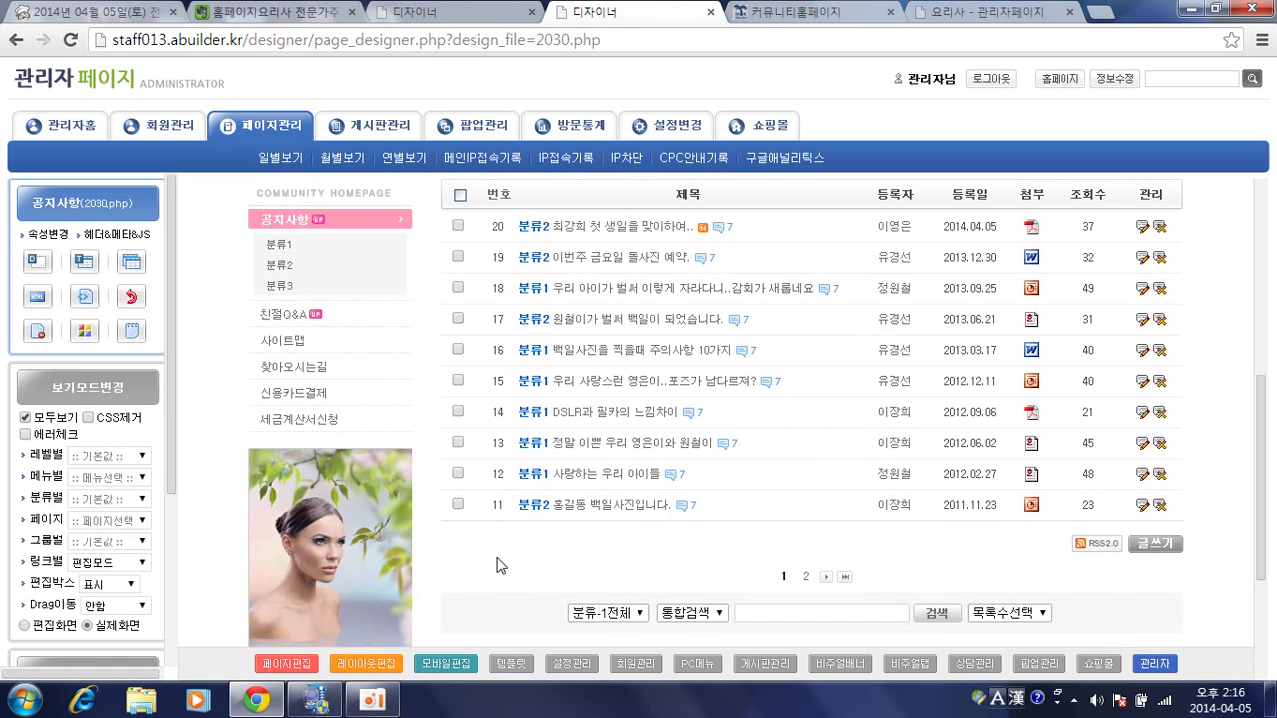
Reopen the notice board's basic settings in edit view and scroll to the 동시검색 options.
click(279, 665)
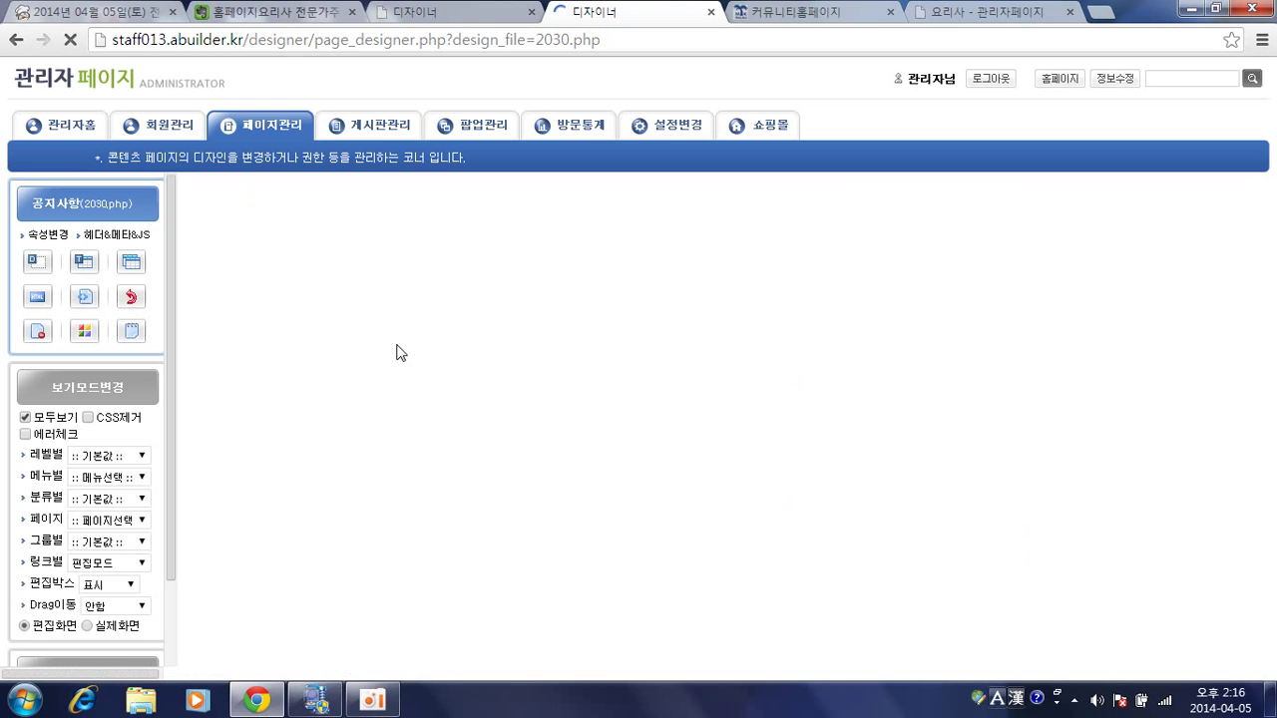
click(191, 192)
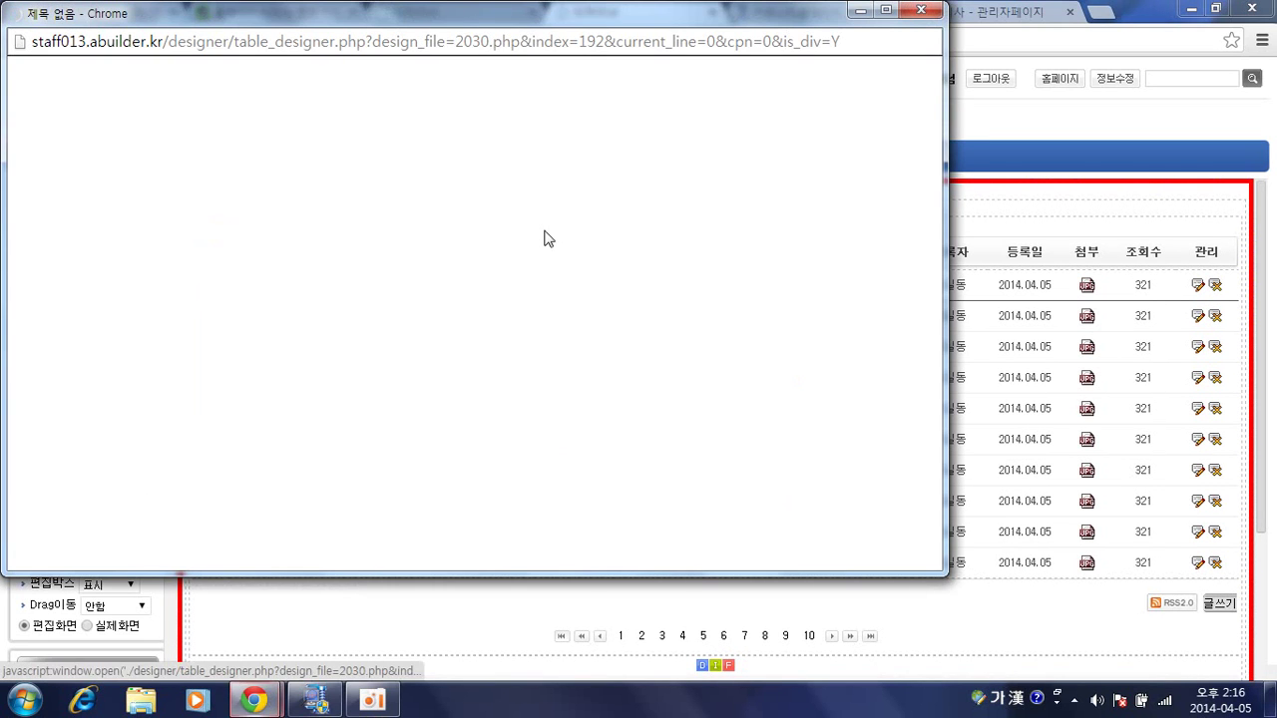
scroll(652, 300, down, 2)
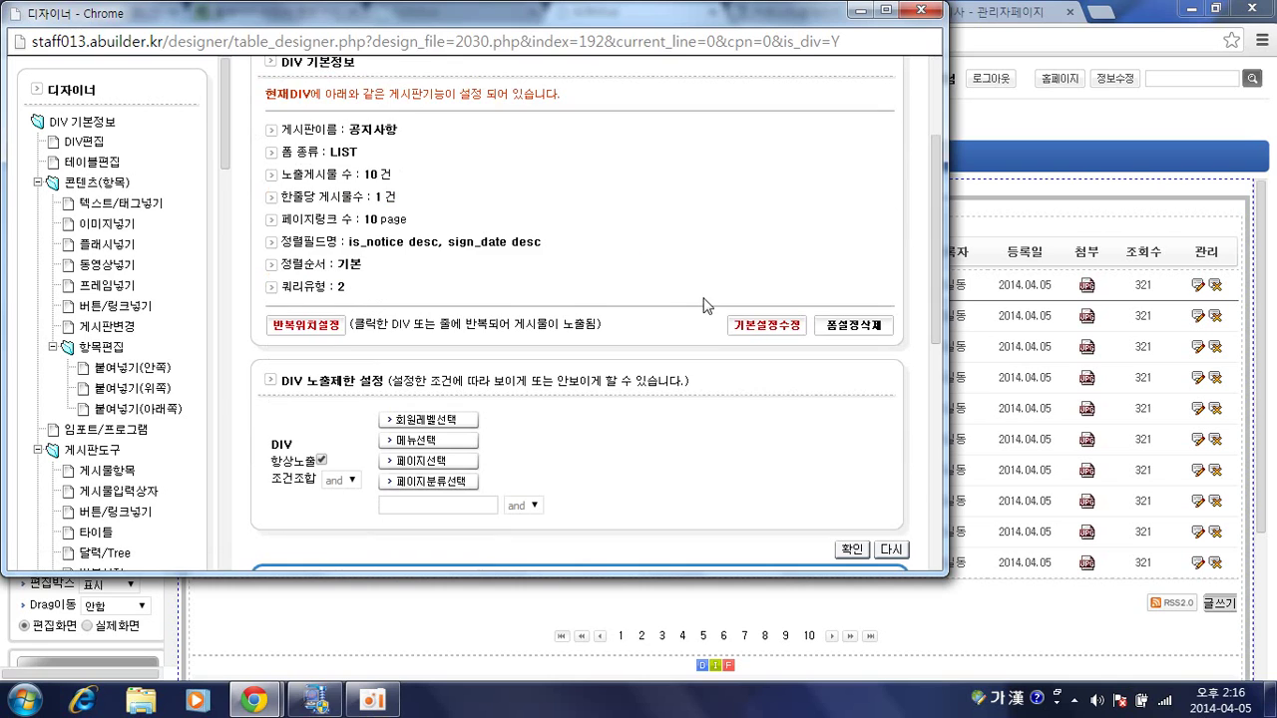
click(740, 329)
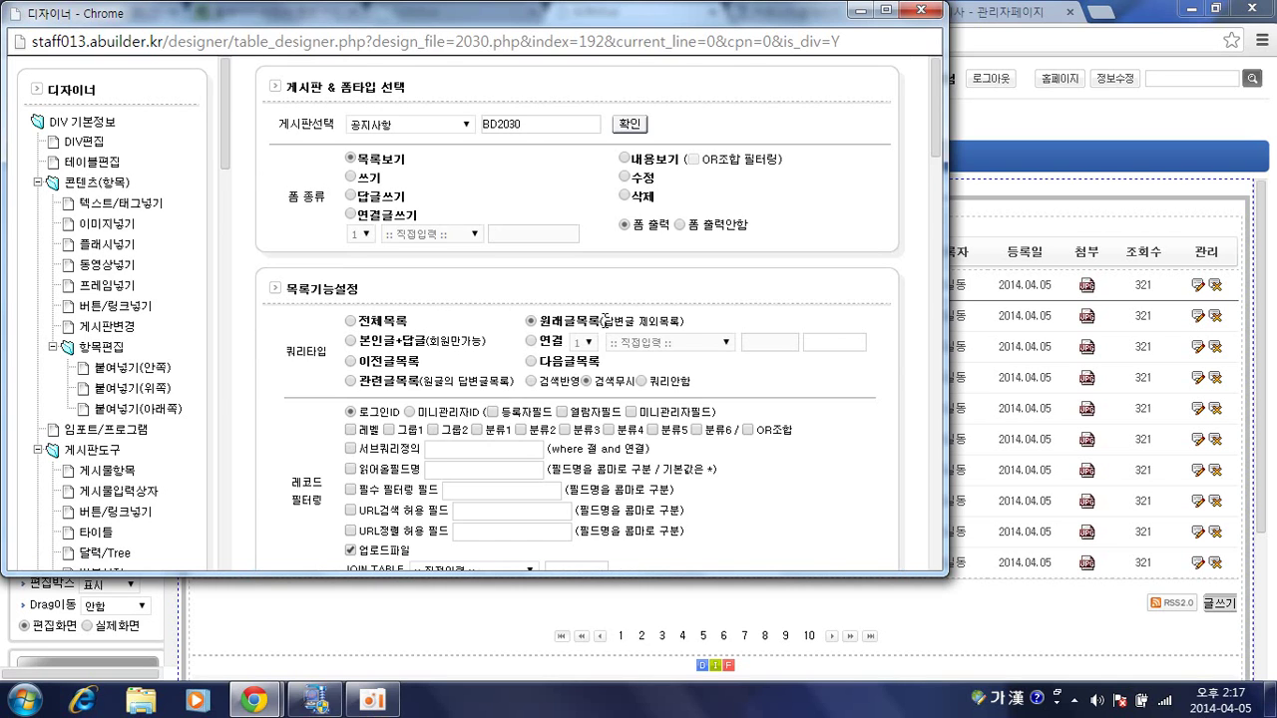
scroll(603, 324, down, 5)
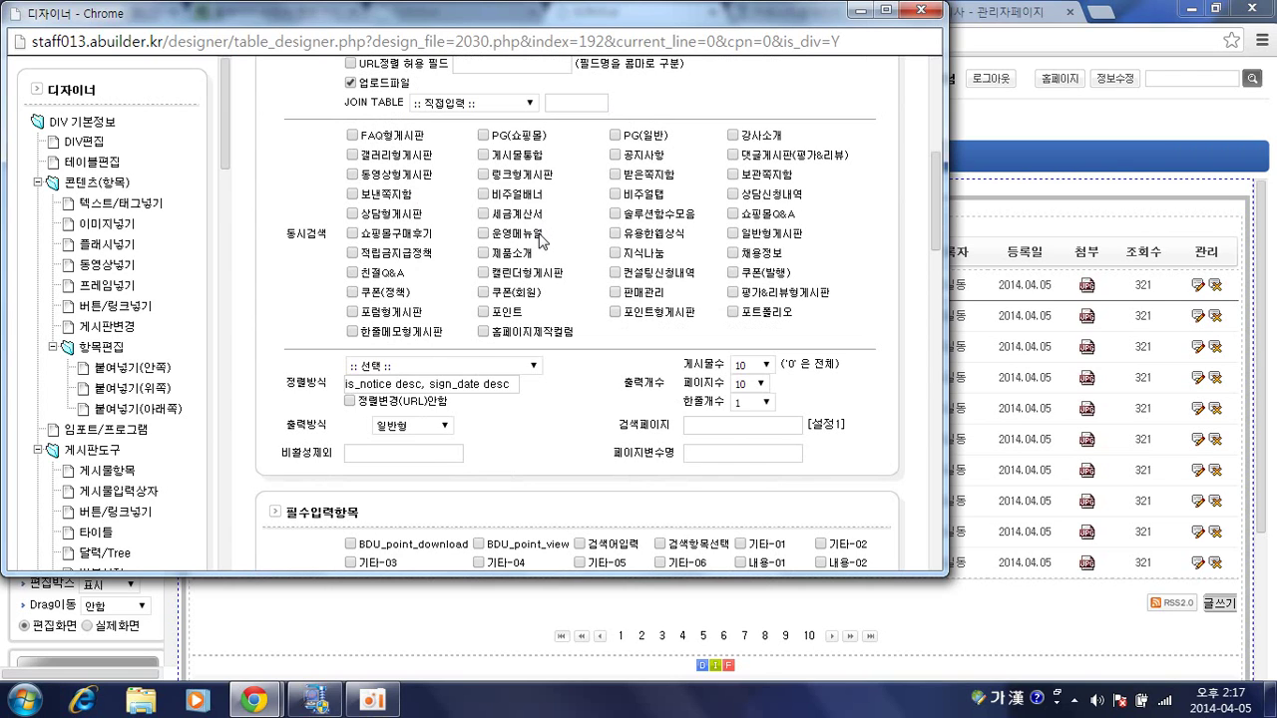
scroll(504, 249, up, 5)
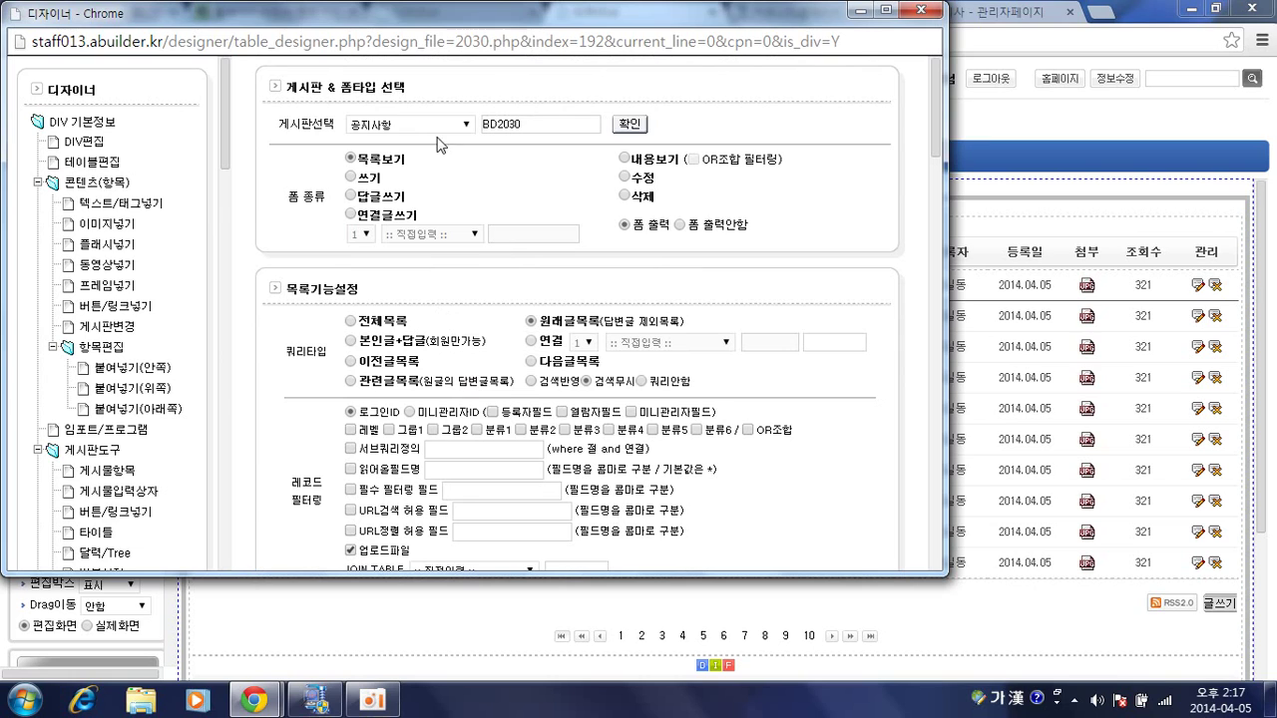
scroll(645, 242, down, 5)
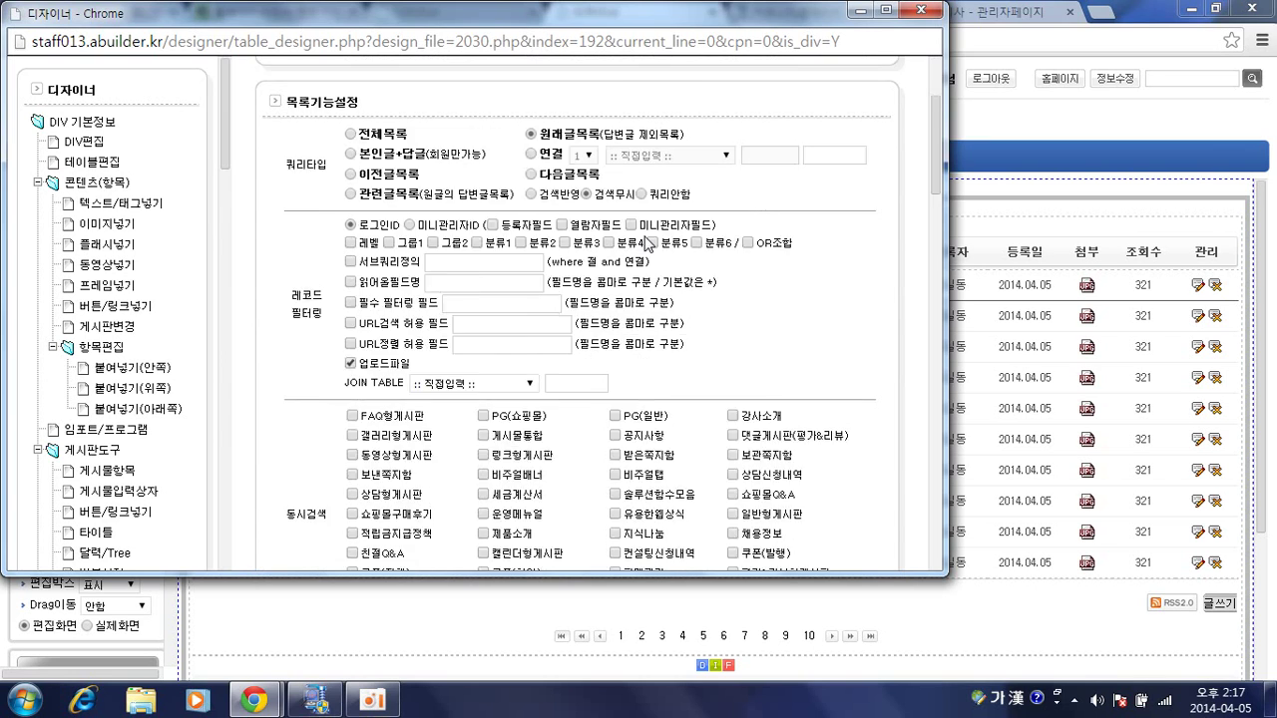
Enable 동시검색 for the 공지사항 board and close the designer window.
click(615, 156)
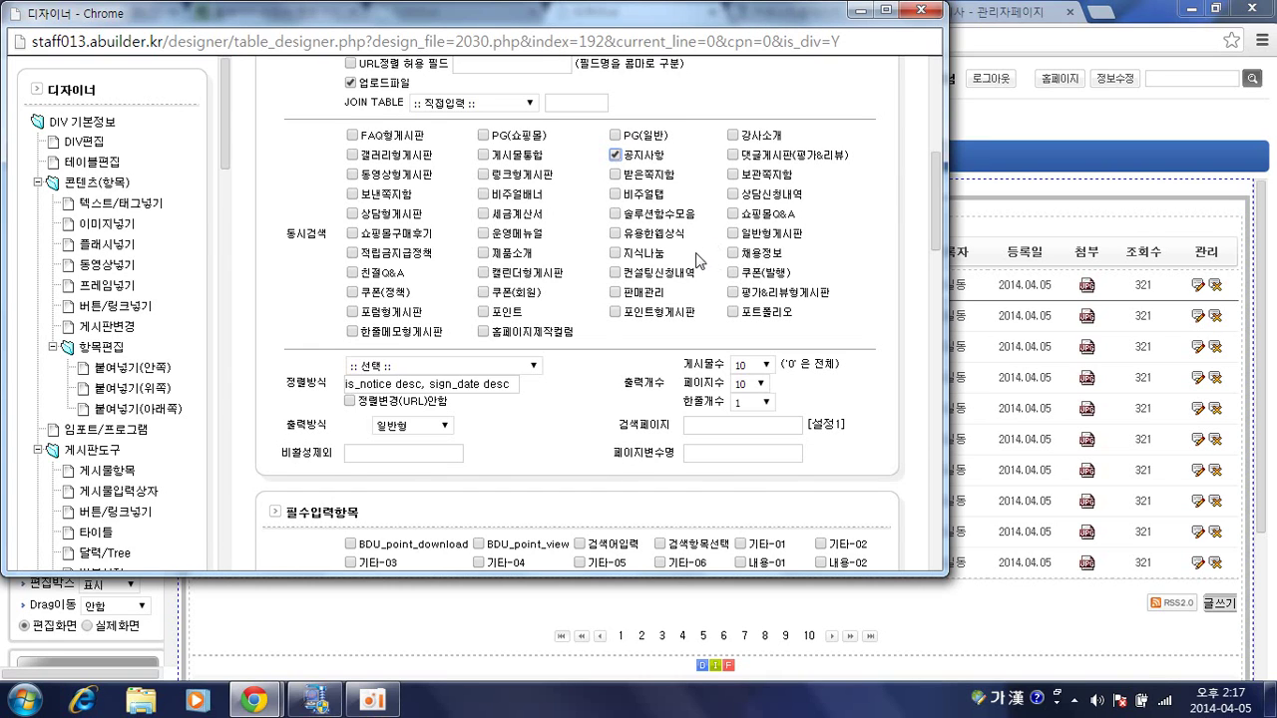
scroll(698, 261, up, 2)
scroll(688, 280, down, 1)
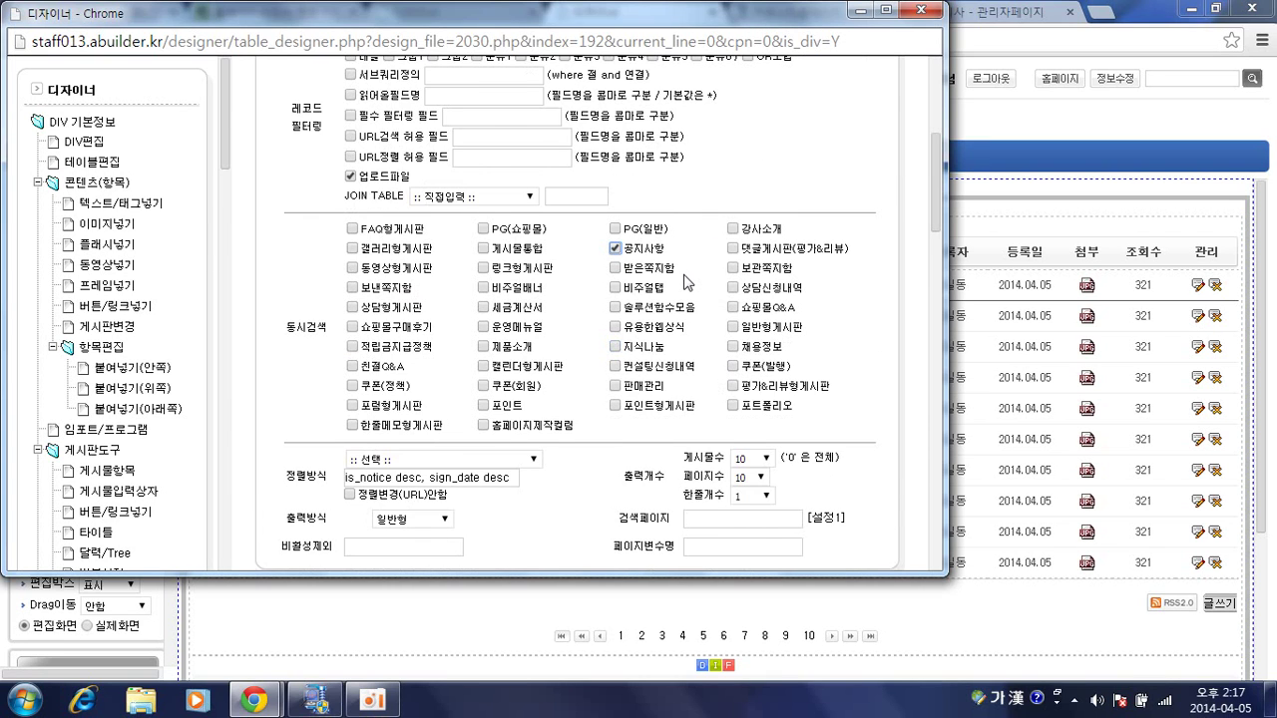
scroll(686, 284, down, 1)
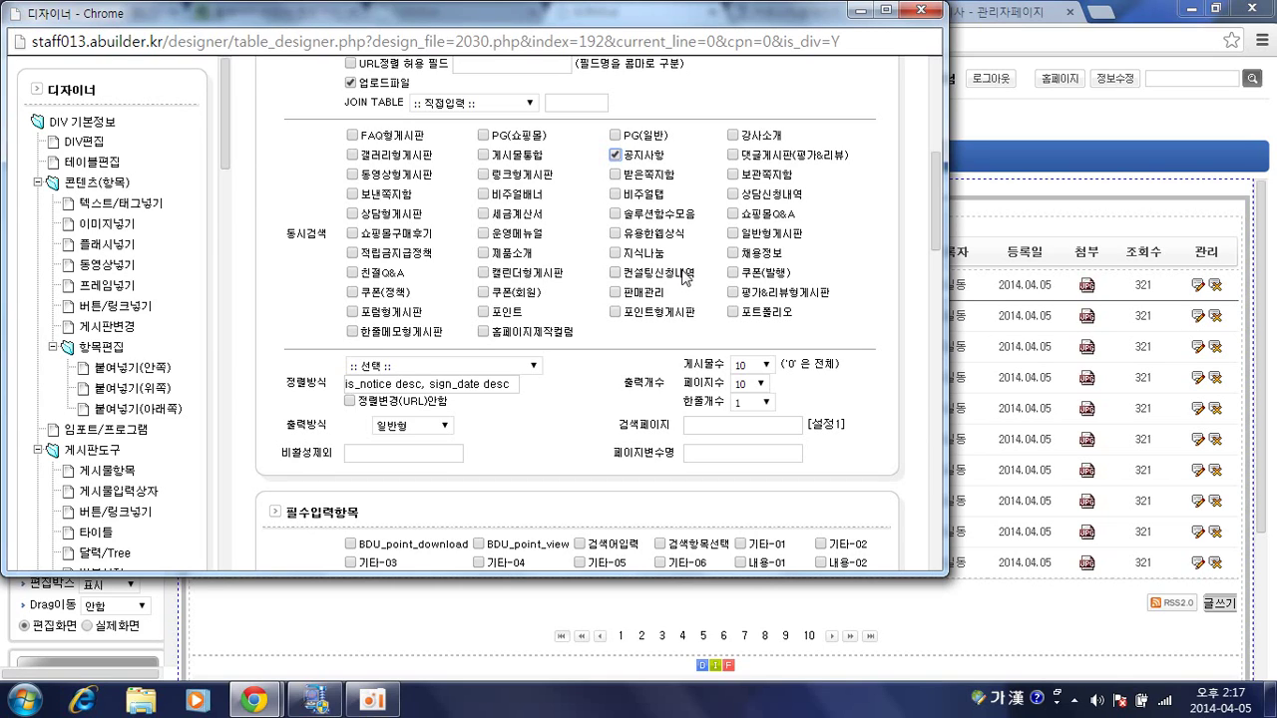
click(890, 87)
click(918, 12)
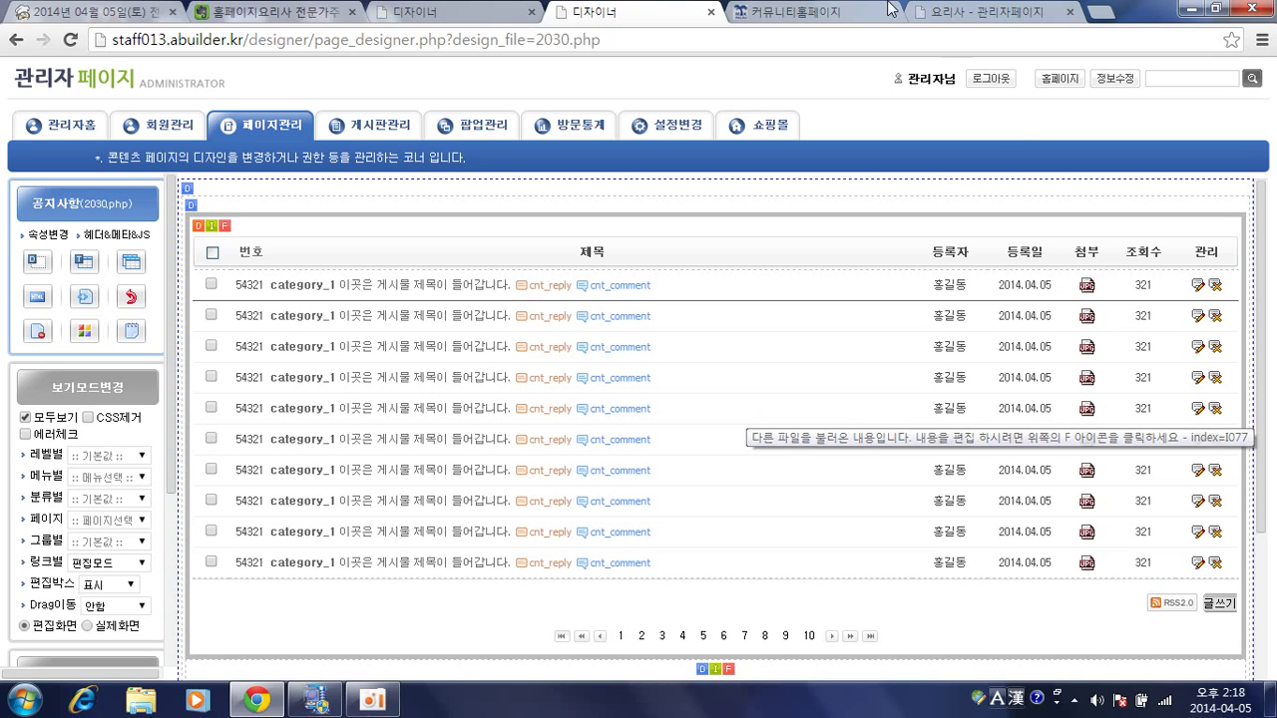
On the live community homepage, view the 채용정보 board's posts 20 down to 1.
click(847, 11)
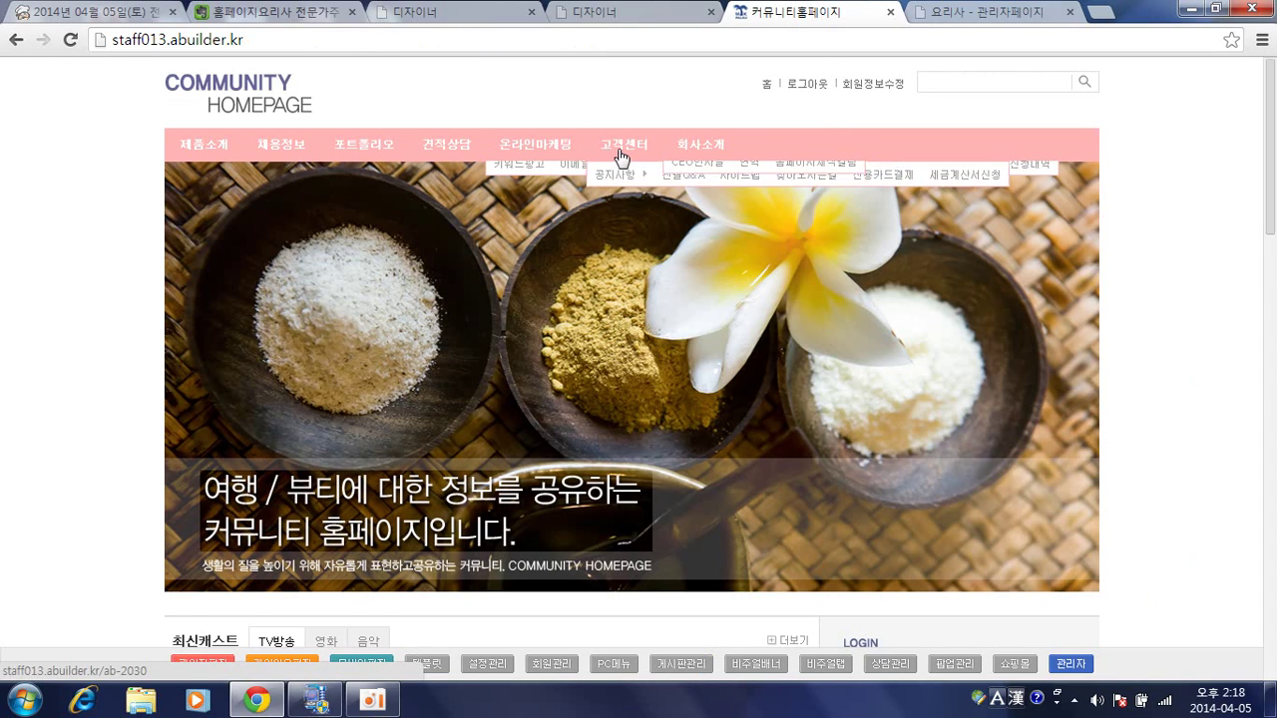
click(289, 146)
scroll(497, 331, down, 5)
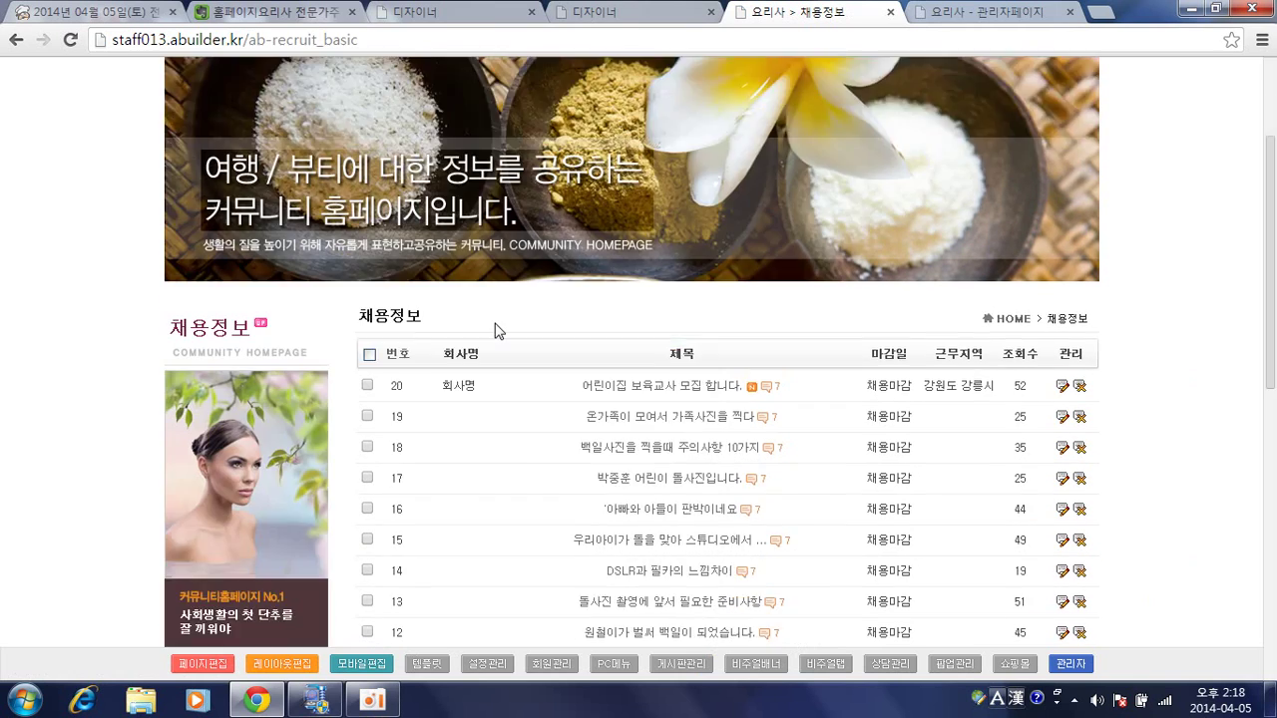
scroll(496, 330, up, 1)
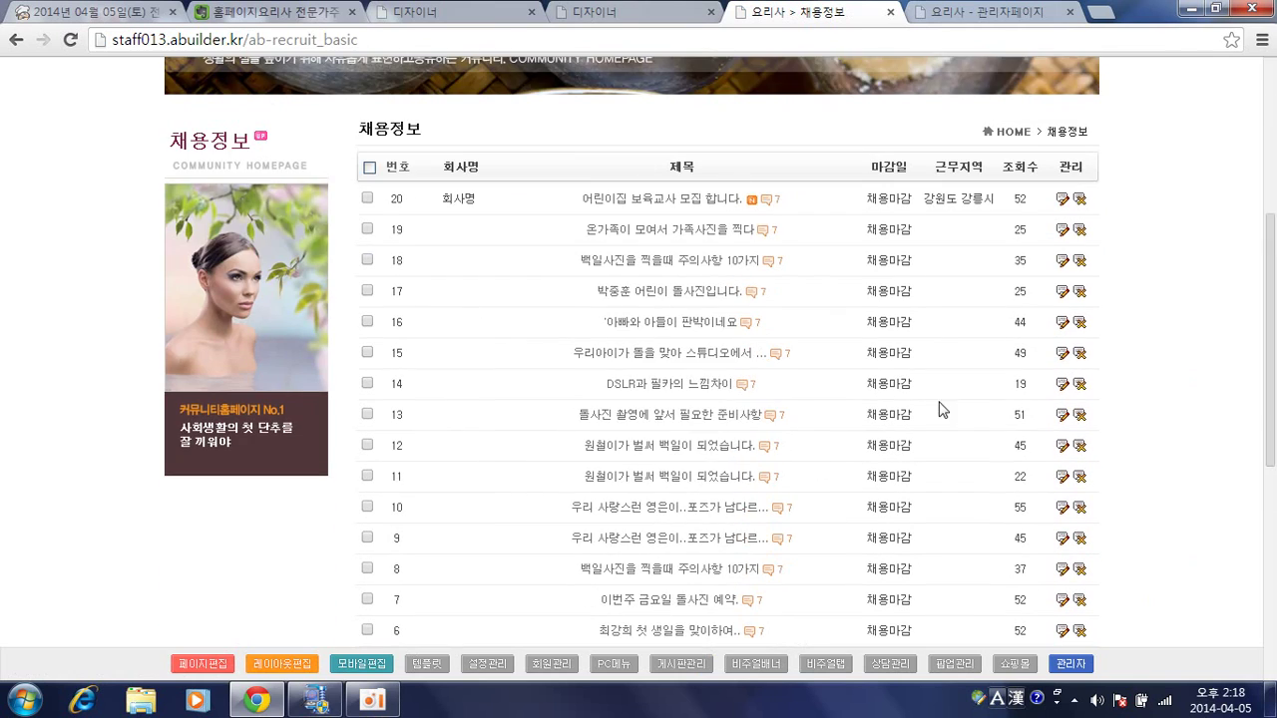
scroll(964, 388, down, 6)
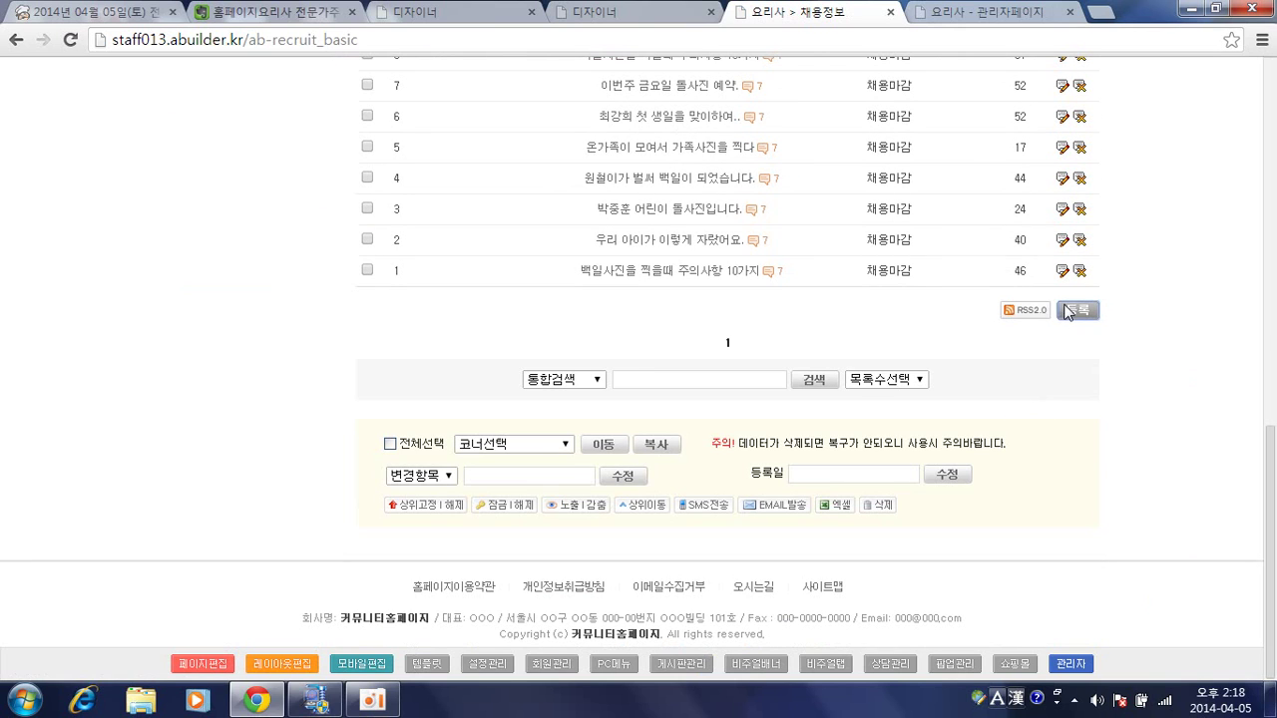
Start a new 채용정보 post and scroll down to the 근무지역 fields.
click(1077, 310)
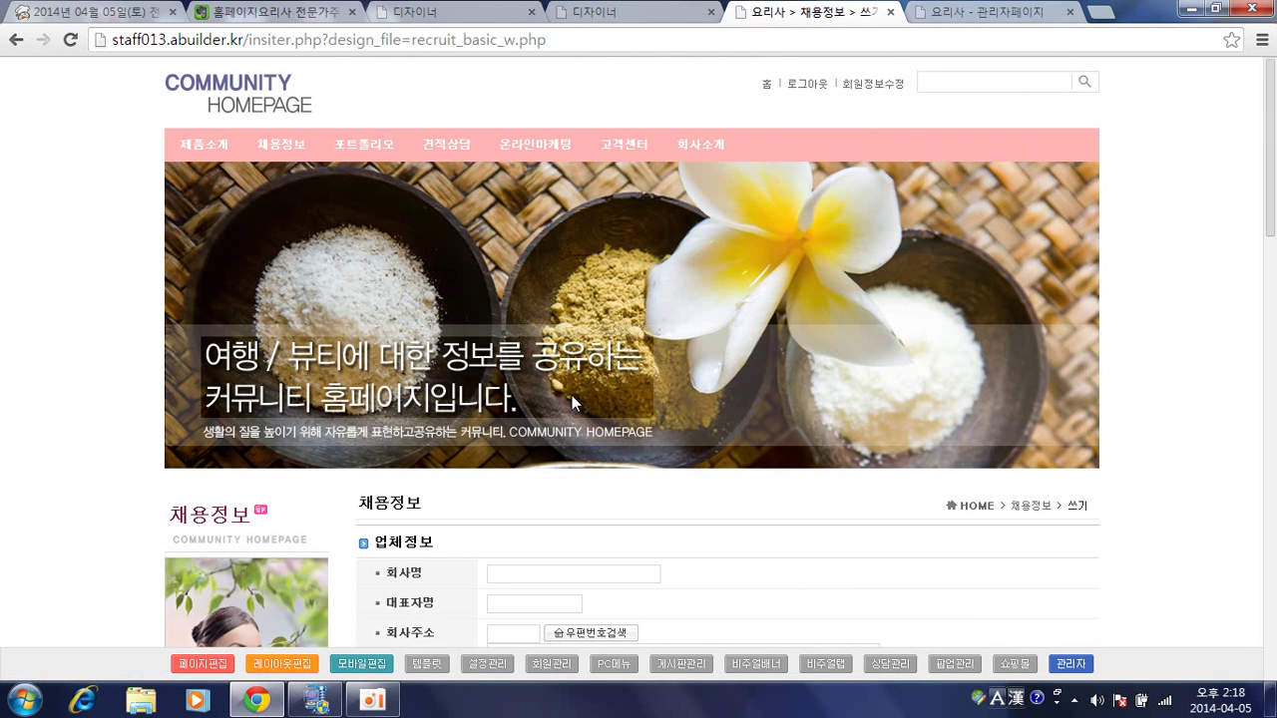
scroll(640, 417, down, 5)
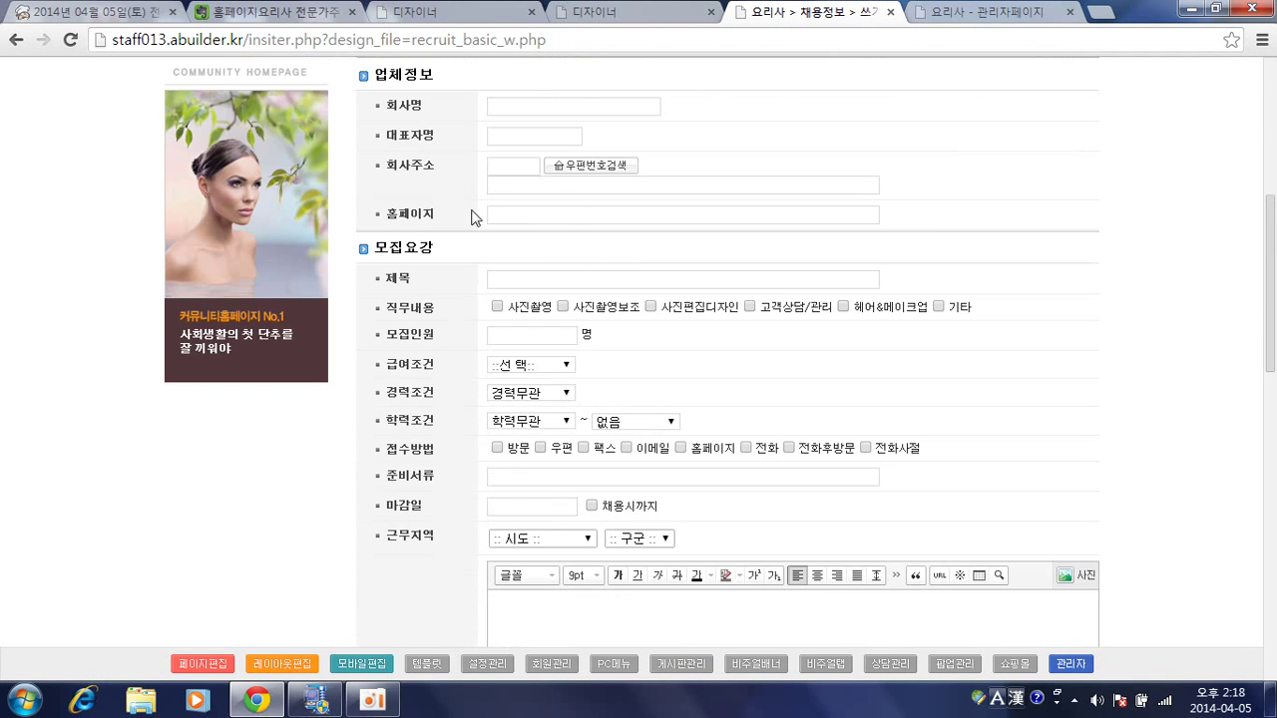
scroll(414, 414, down, 1)
scroll(414, 415, down, 2)
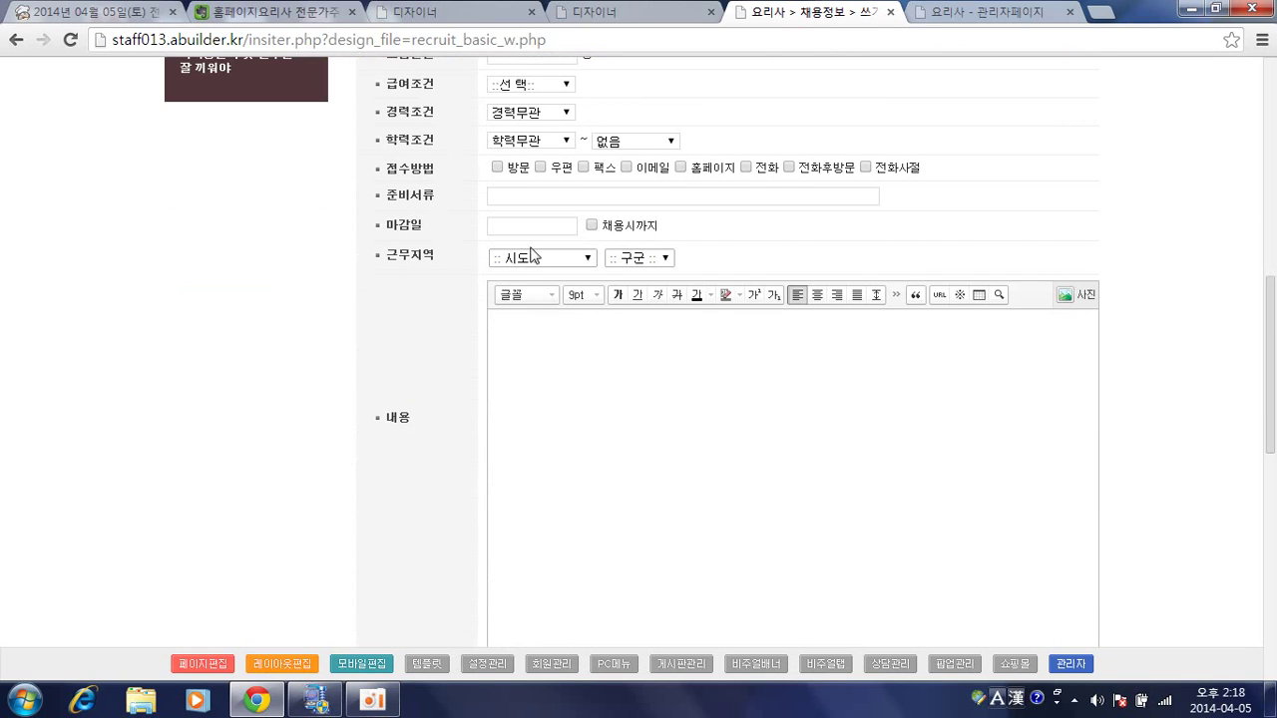
Set the work region to 광주광역시 남구, then review the rest of the write form.
click(539, 258)
click(544, 351)
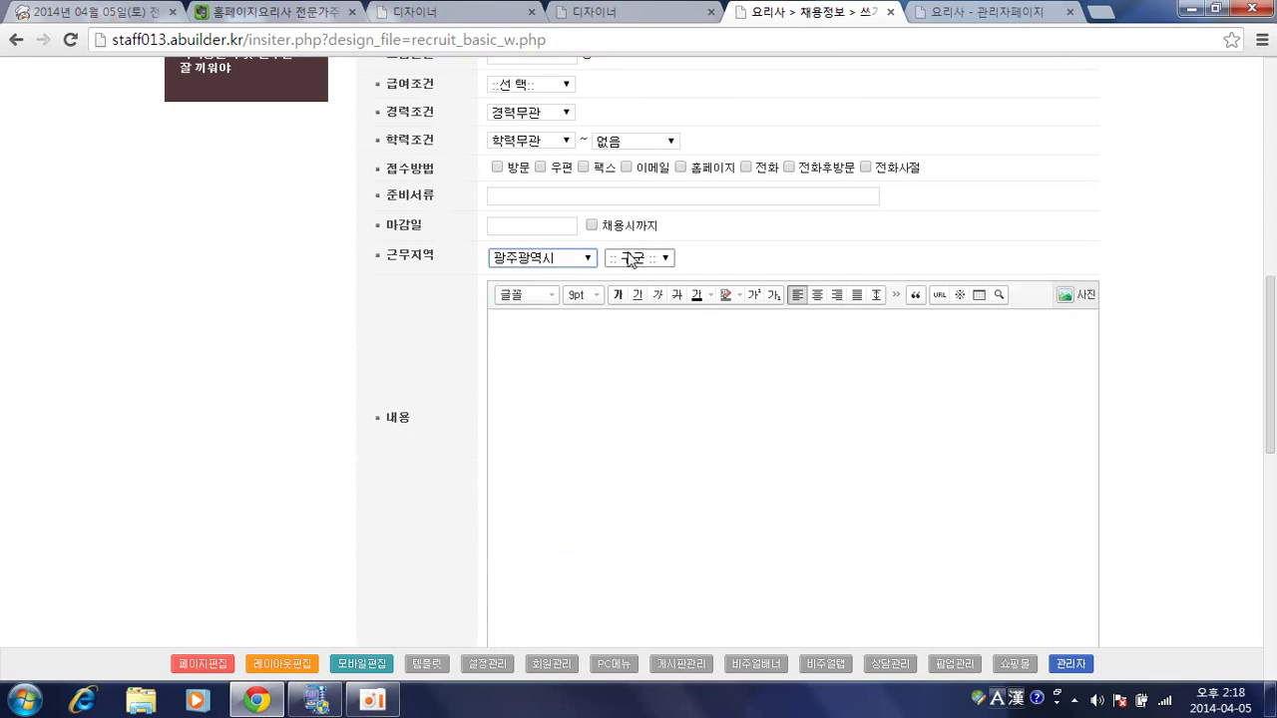
click(633, 258)
click(638, 308)
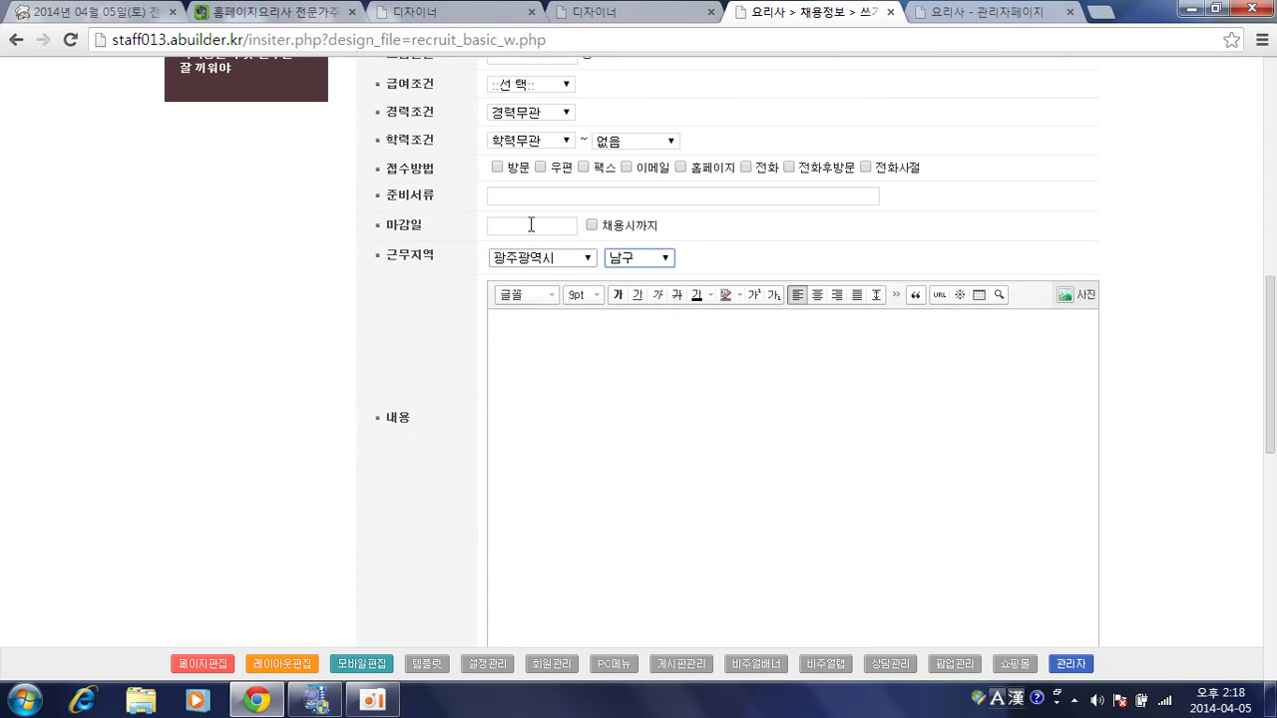
click(431, 362)
scroll(434, 354, down, 4)
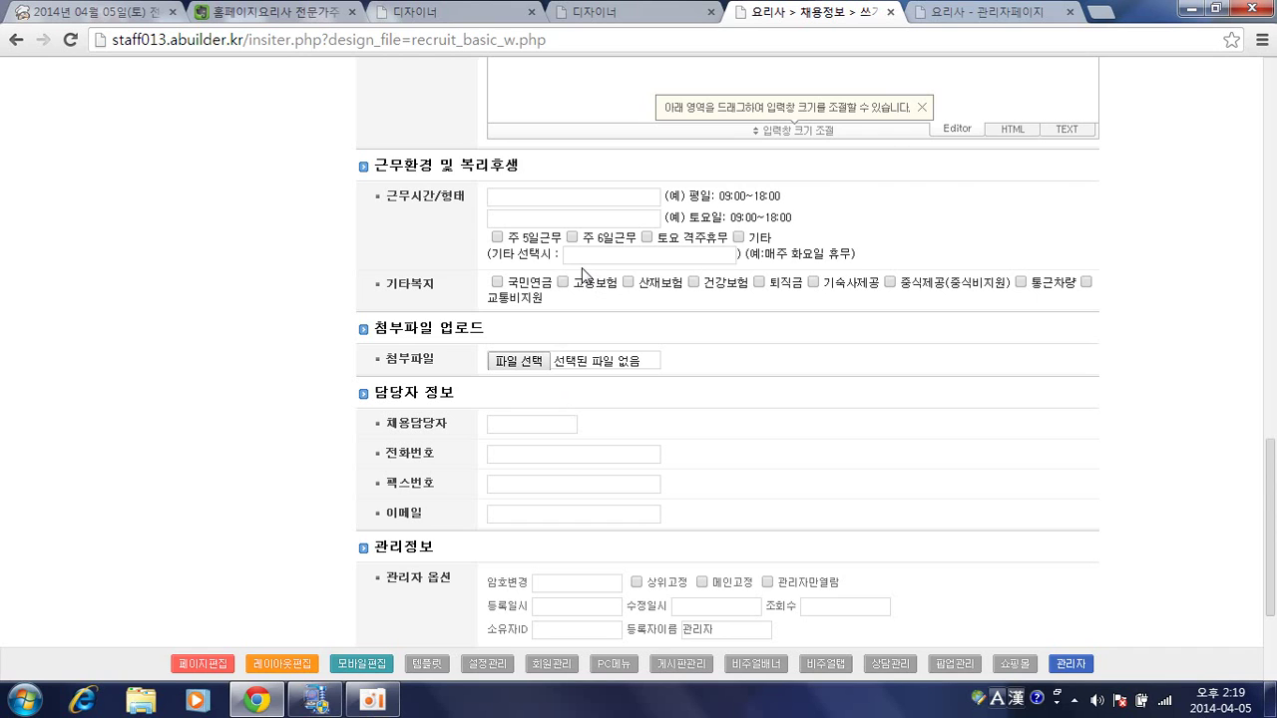
scroll(588, 272, down, 3)
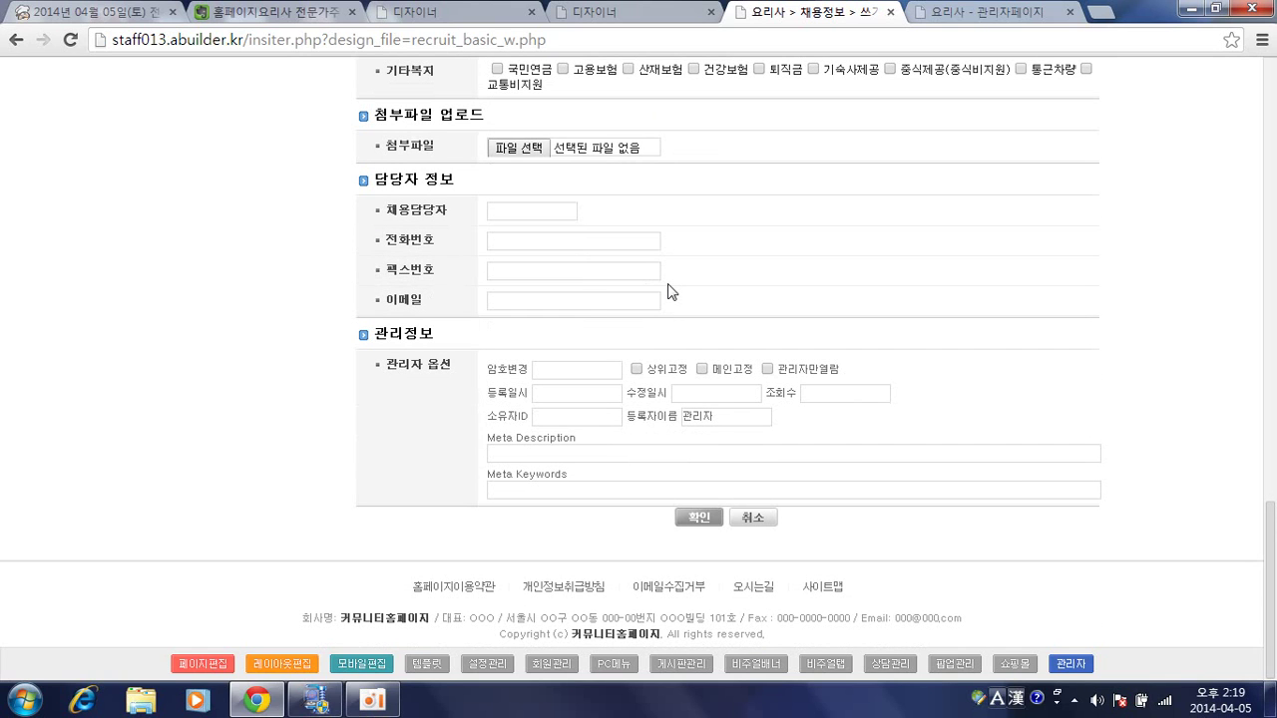
scroll(669, 293, up, 10)
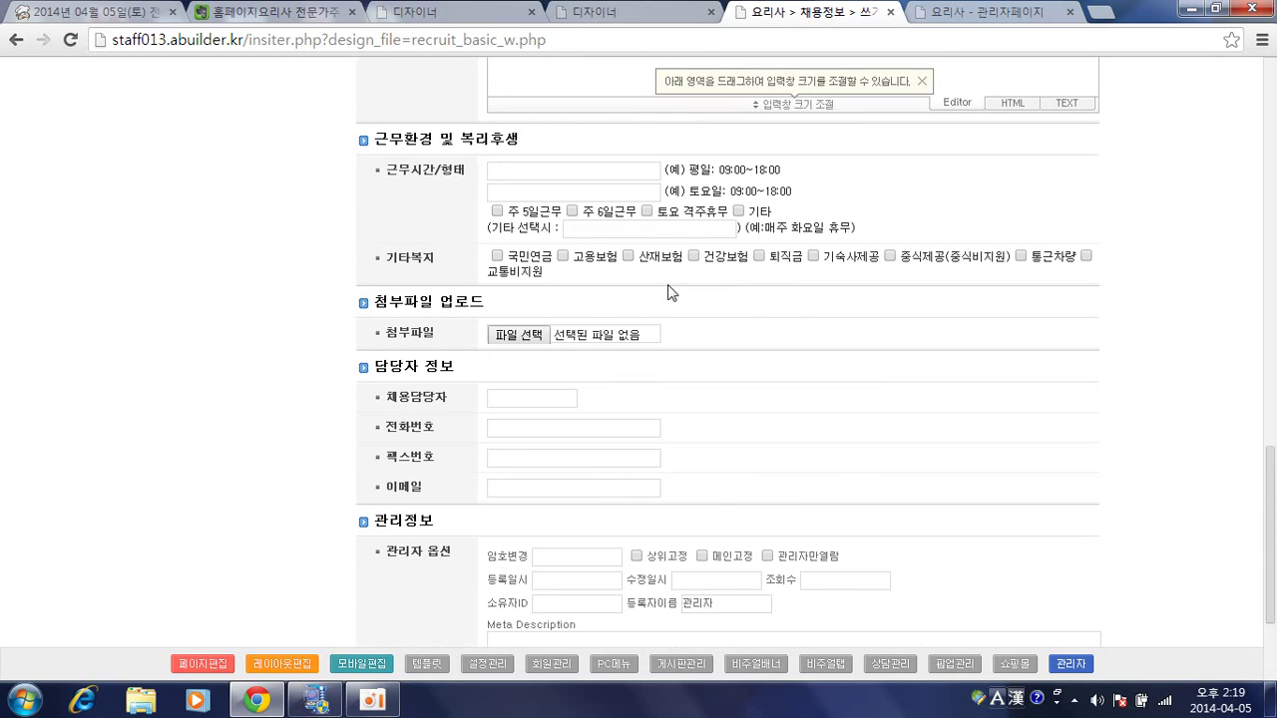
scroll(668, 292, up, 10)
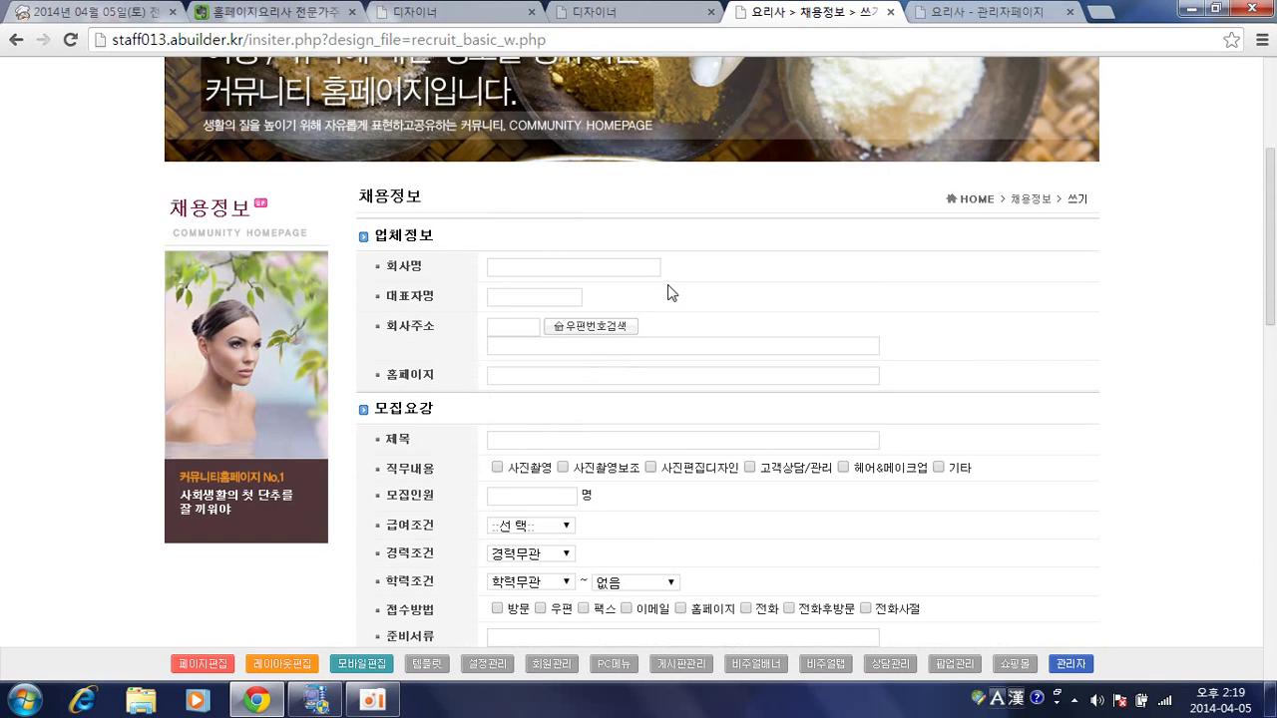